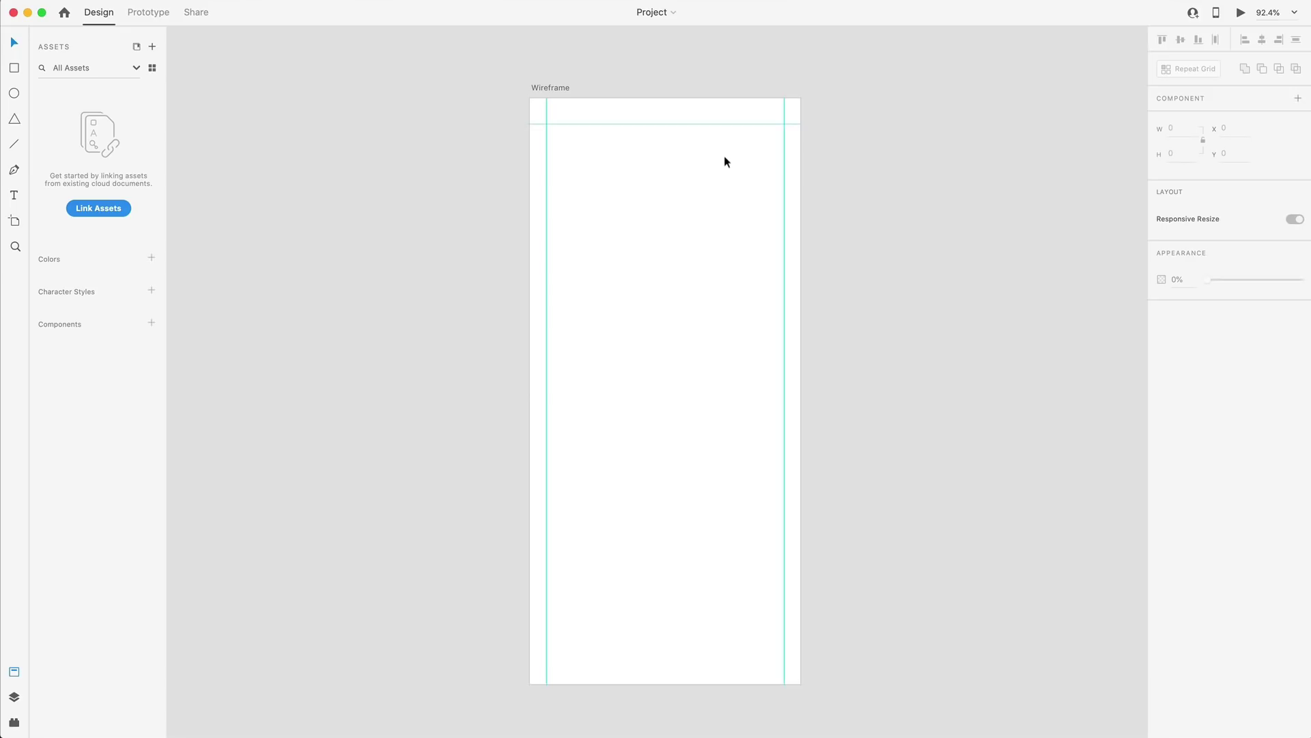
- Select the empty 414×896 'Wireframe' artboard by its title
click(724, 157)
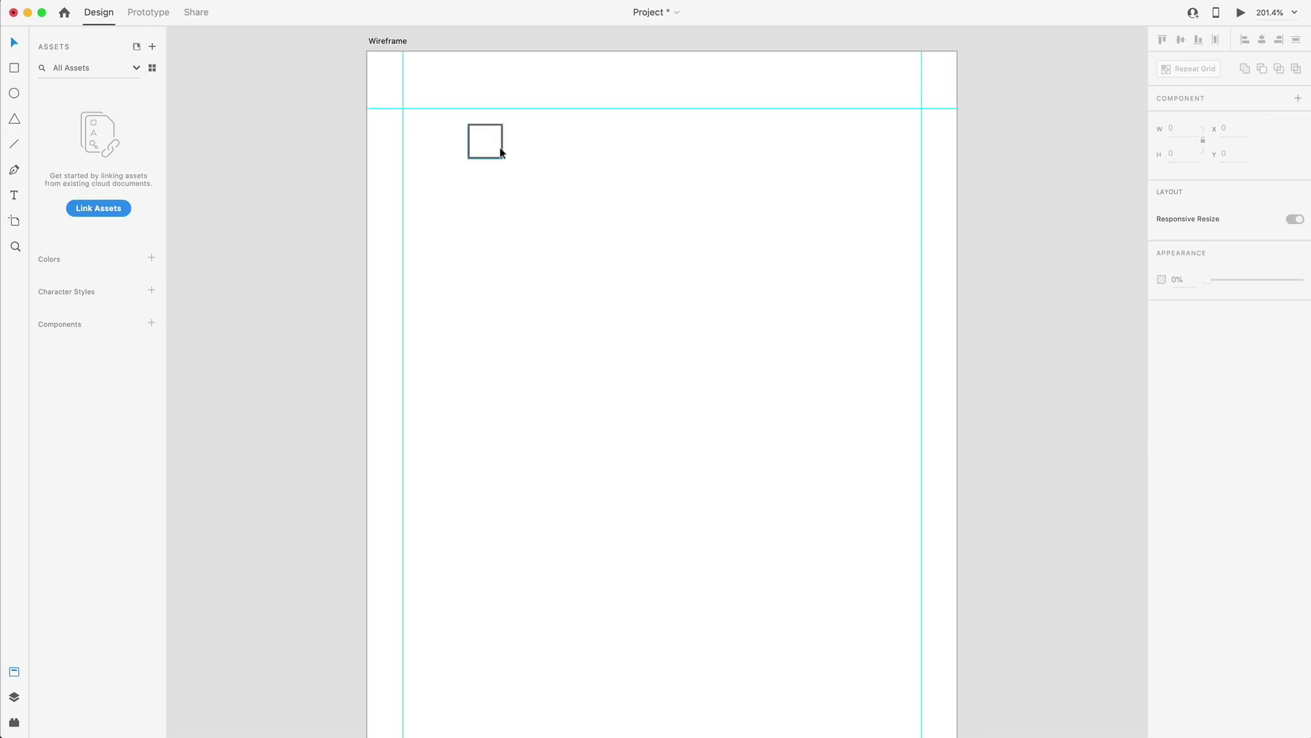
- Snap a 24×24 square to the top-right guides and add a 'Heading' text box below the top-left square
drag(504, 155, 905, 130)
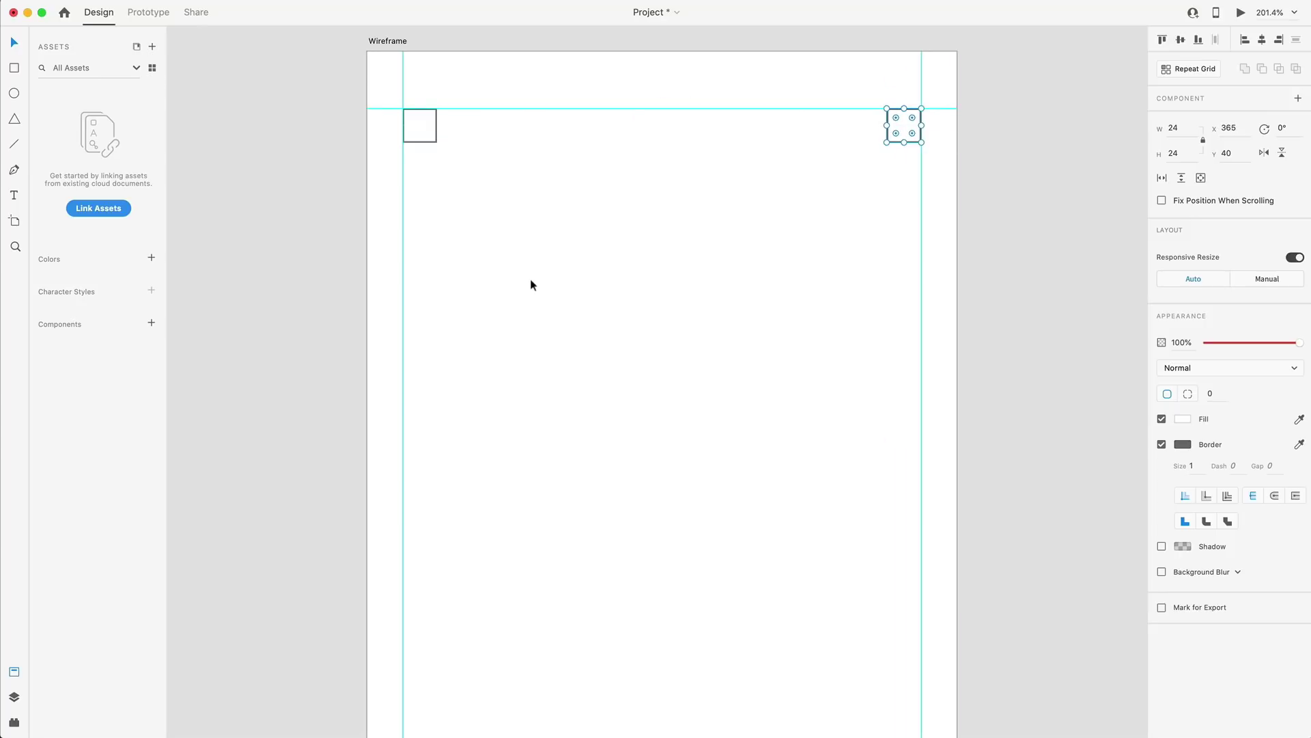
click(458, 252)
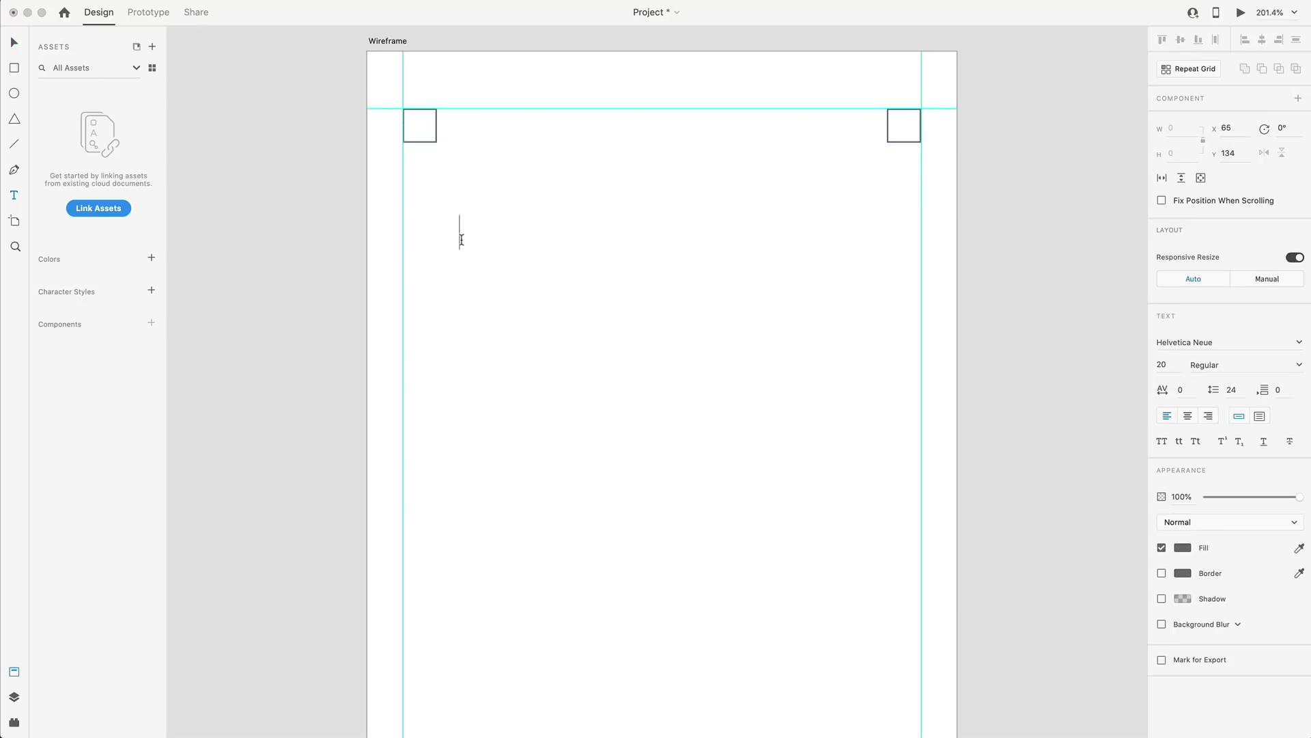
text(Heading)
key(Escape)
- Set the heading to HK Grotesk Bold 26 and align it to the left margin at X 25
click(1193, 341)
text(HK Grotesk)
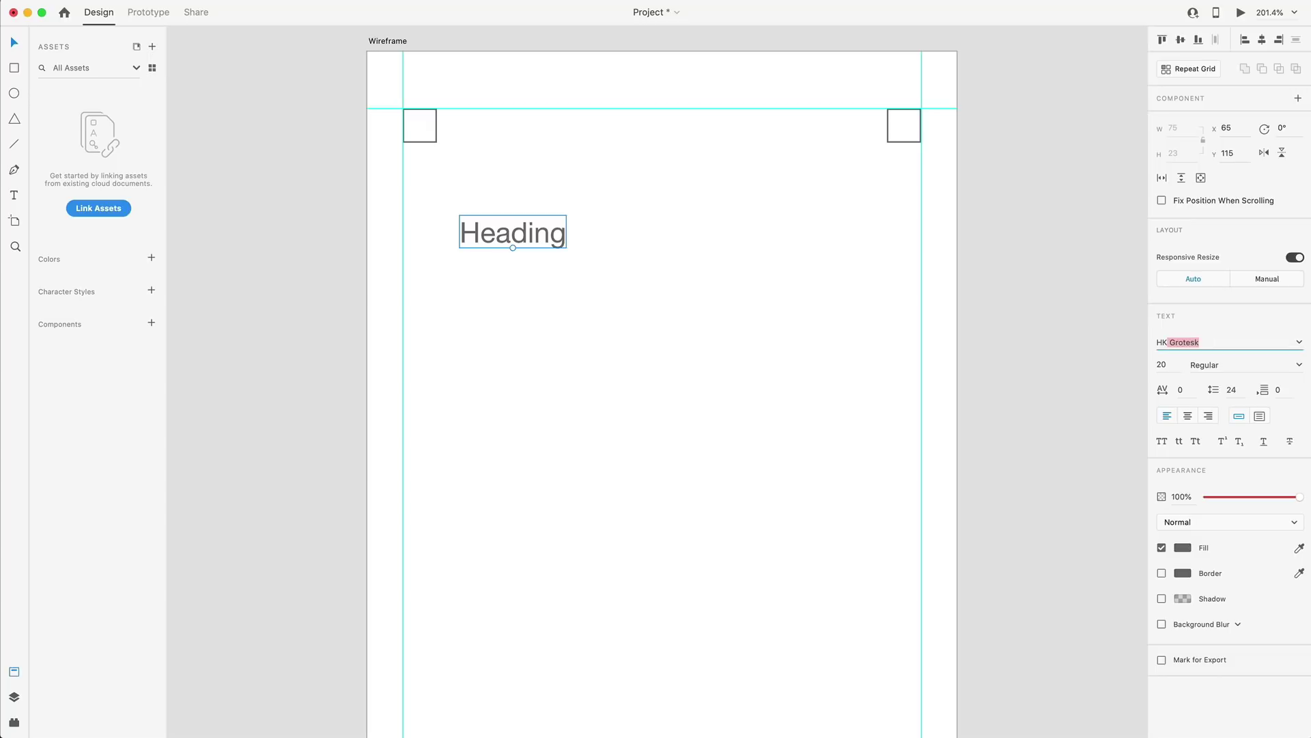
key(Tab)
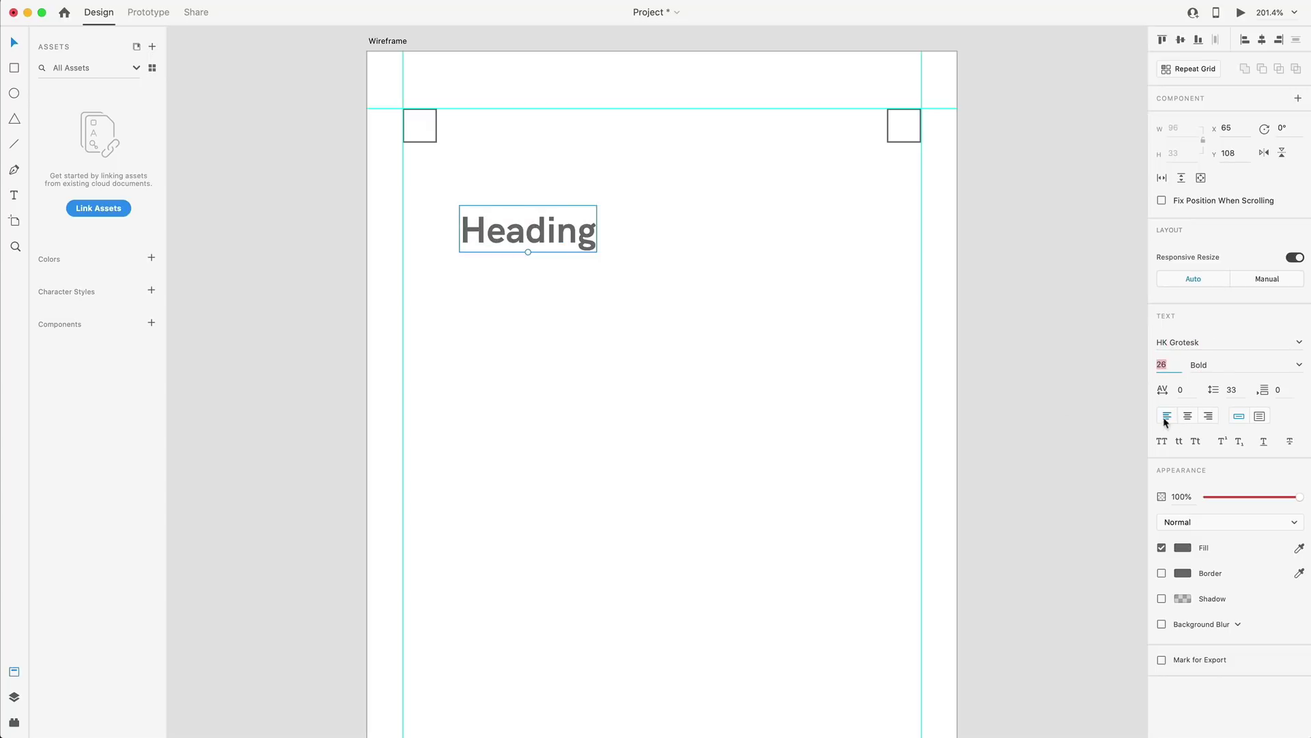
drag(489, 238, 437, 244)
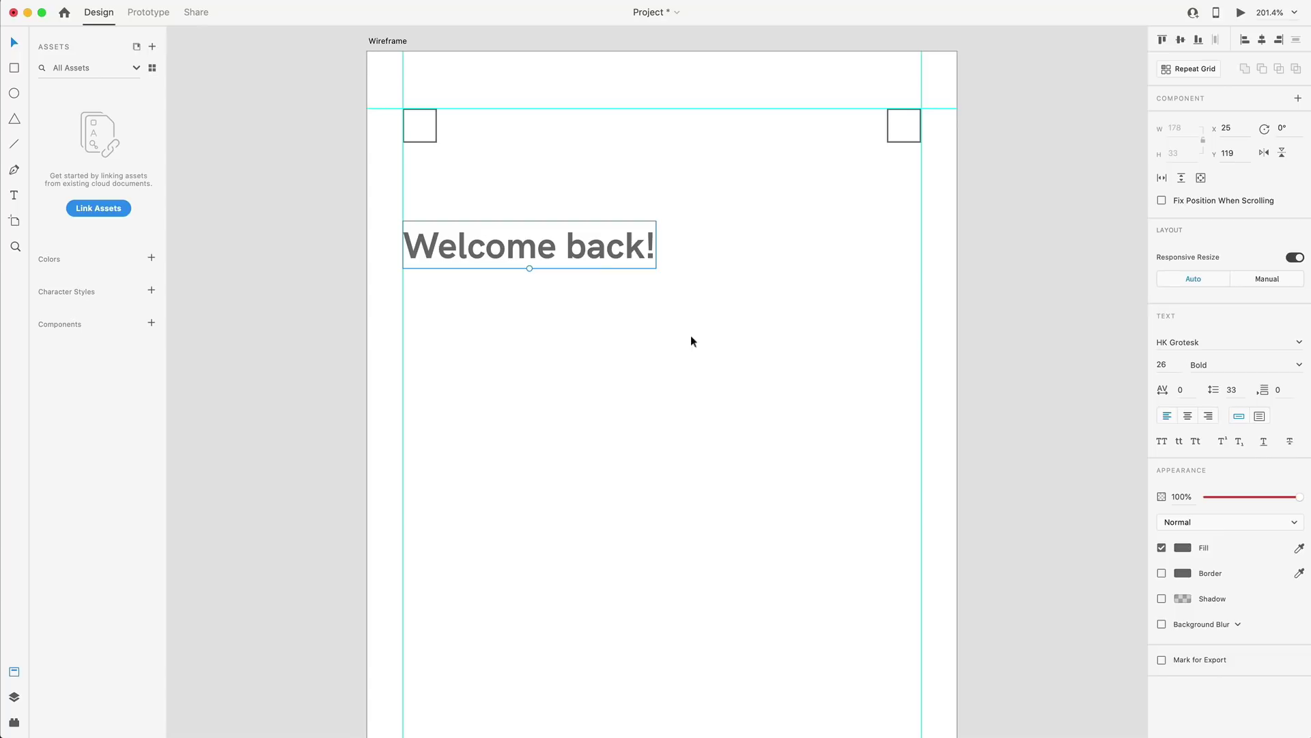
click(744, 370)
key(super+0)
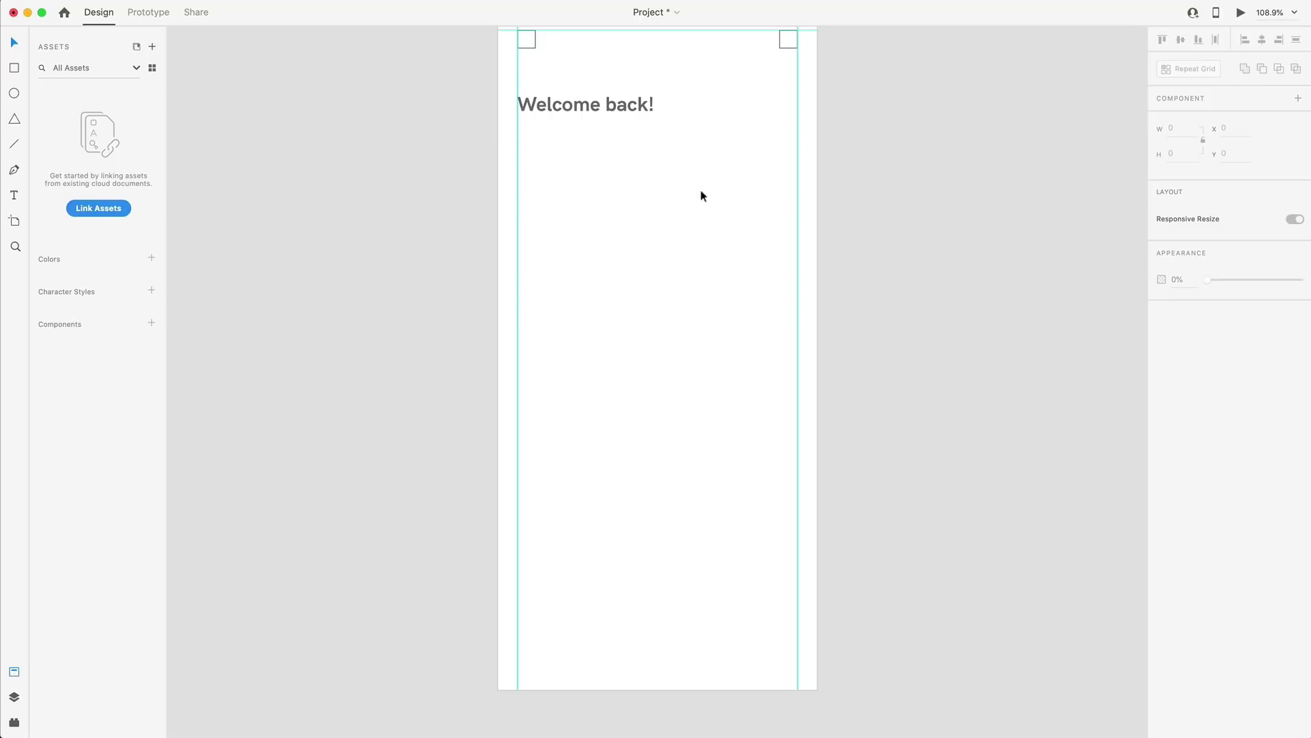
- Draw a tall card rectangle below the heading with width 182
click(14, 68)
mouse_move(517, 151)
mouse_down()
mouse_move(638, 348)
mouse_move(676, 367)
mouse_up()
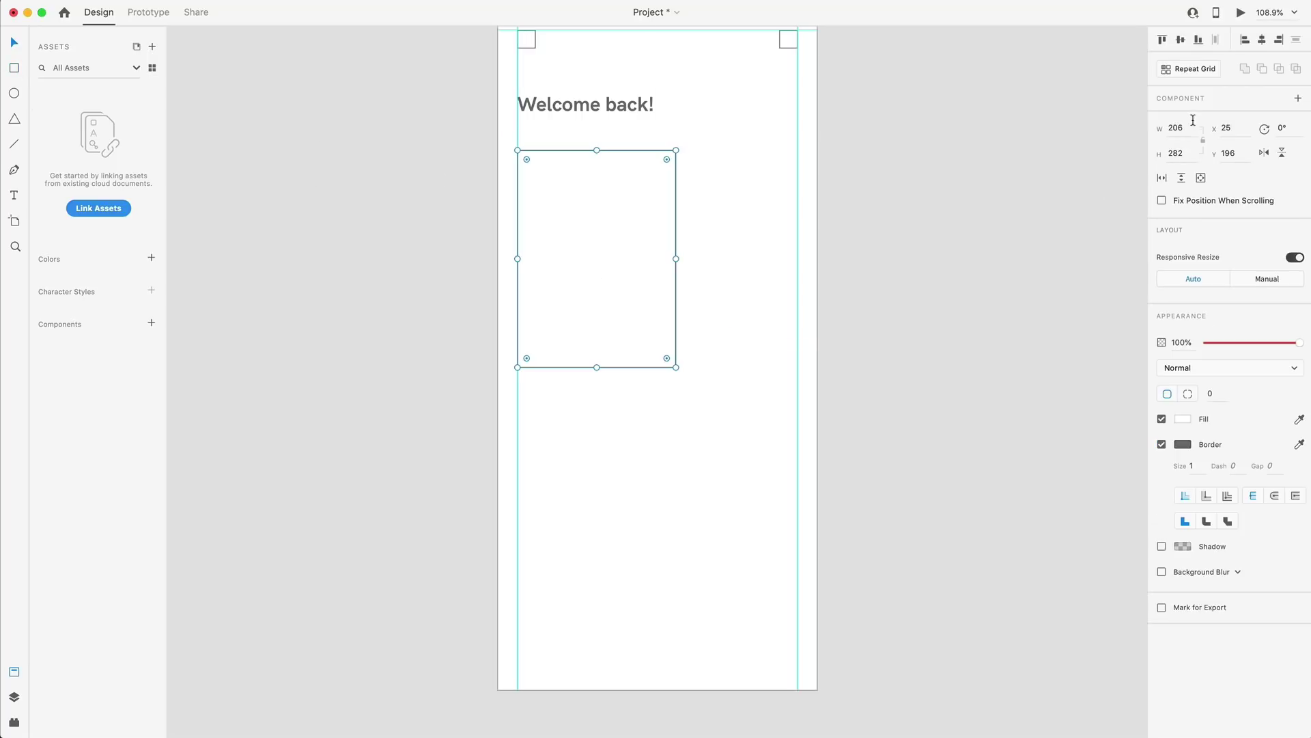
click(1185, 128)
key(BackSpace)
key(BackSpace)
key(BackSpace)
text(182)
key(Return)
- Copy the card into a right column snapped to the margin, and shorten the left card
drag(603, 286, 739, 285)
drag(656, 257, 671, 258)
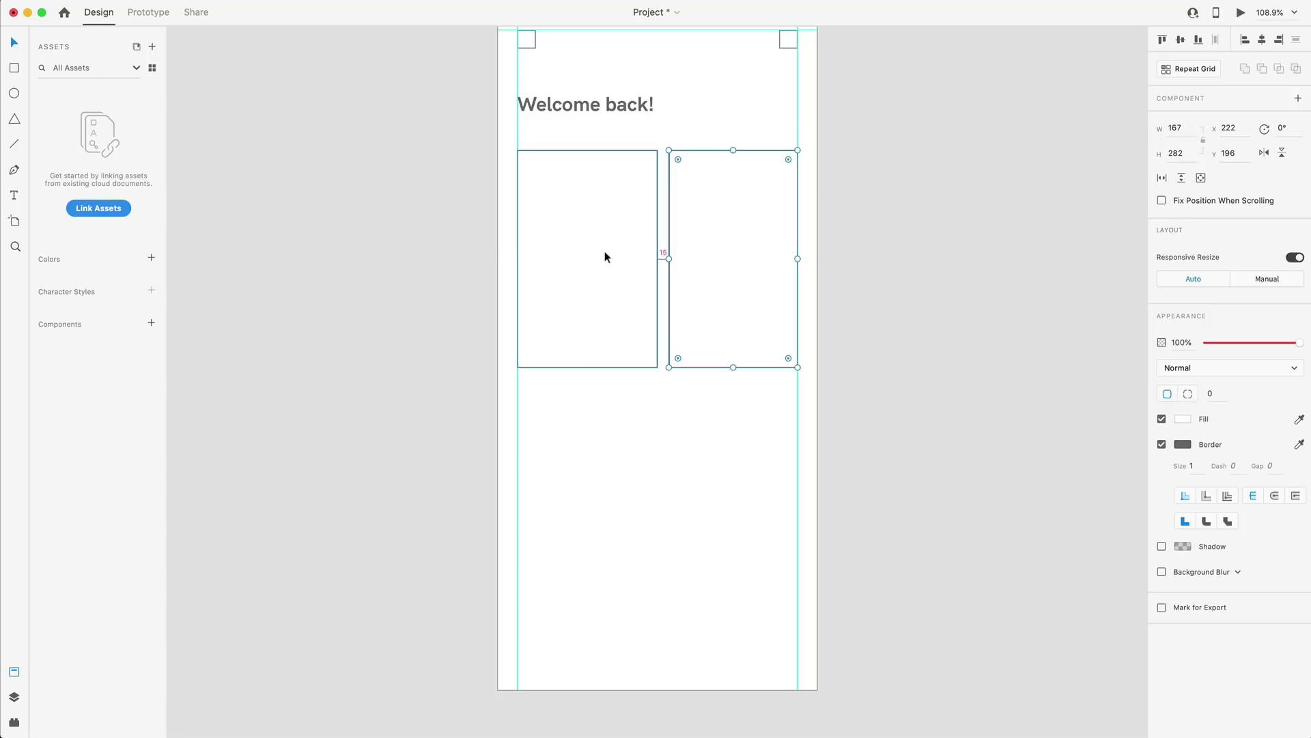
click(1185, 128)
key(Escape)
drag(588, 367, 588, 325)
- Add a tall card under the left card and two smaller cards down the right column
key(r)
drag(517, 338, 657, 603)
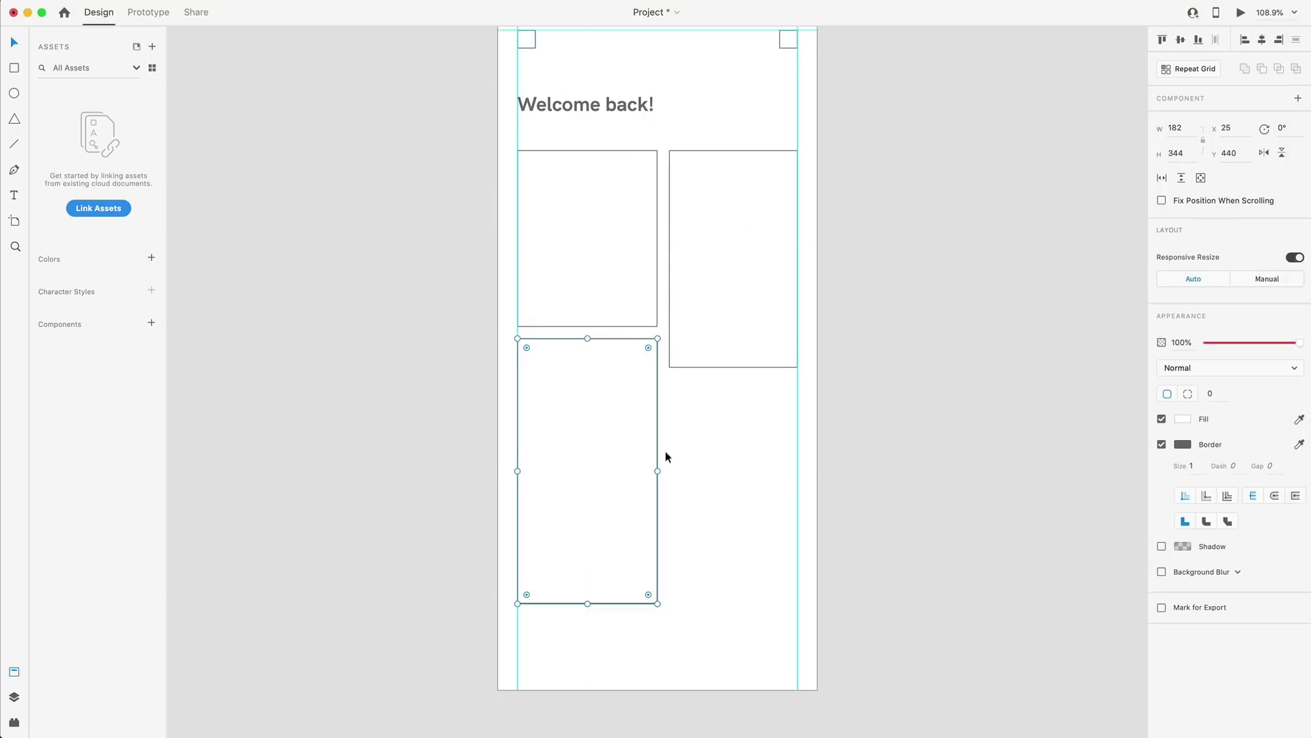
mouse_move(733, 367)
mouse_down()
mouse_move(732, 290)
mouse_move(797, 469)
mouse_up()
key(r)
drag(670, 483, 797, 603)
key(Escape)
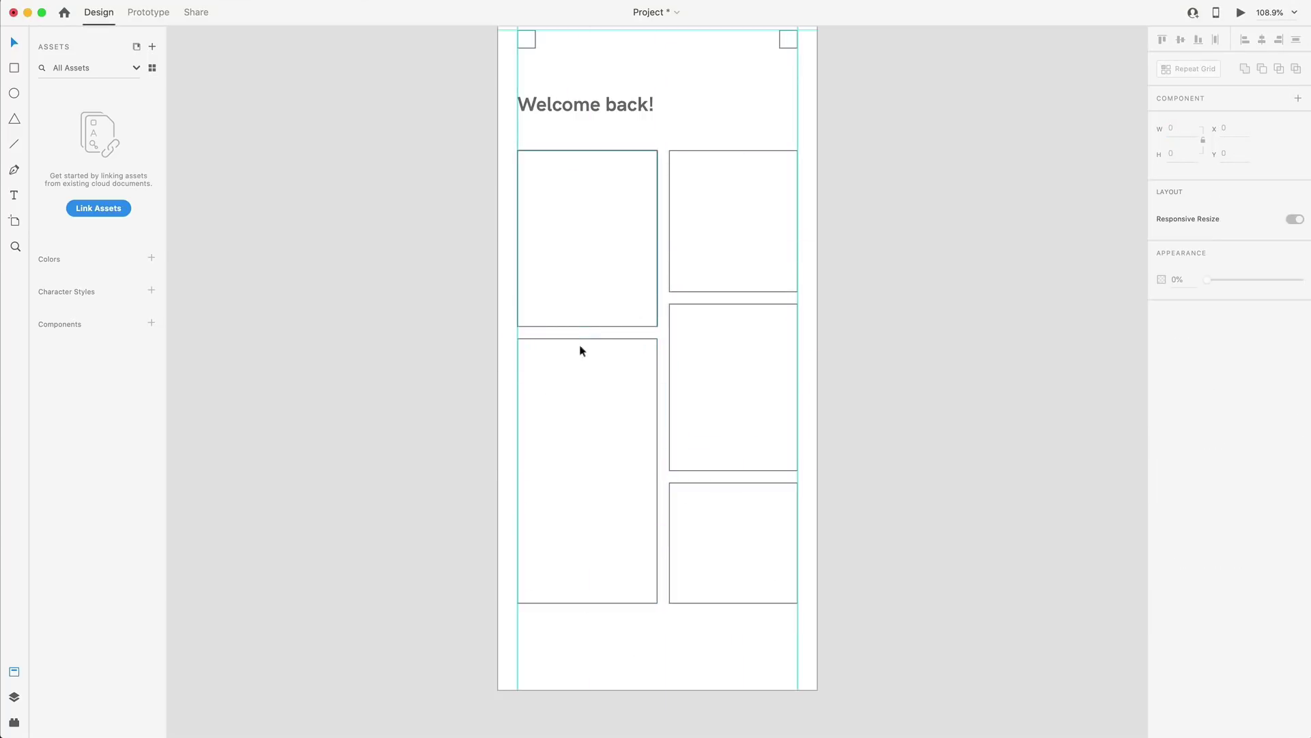
- Nudge all five cards up closer to the Welcome back! heading
click(726, 260)
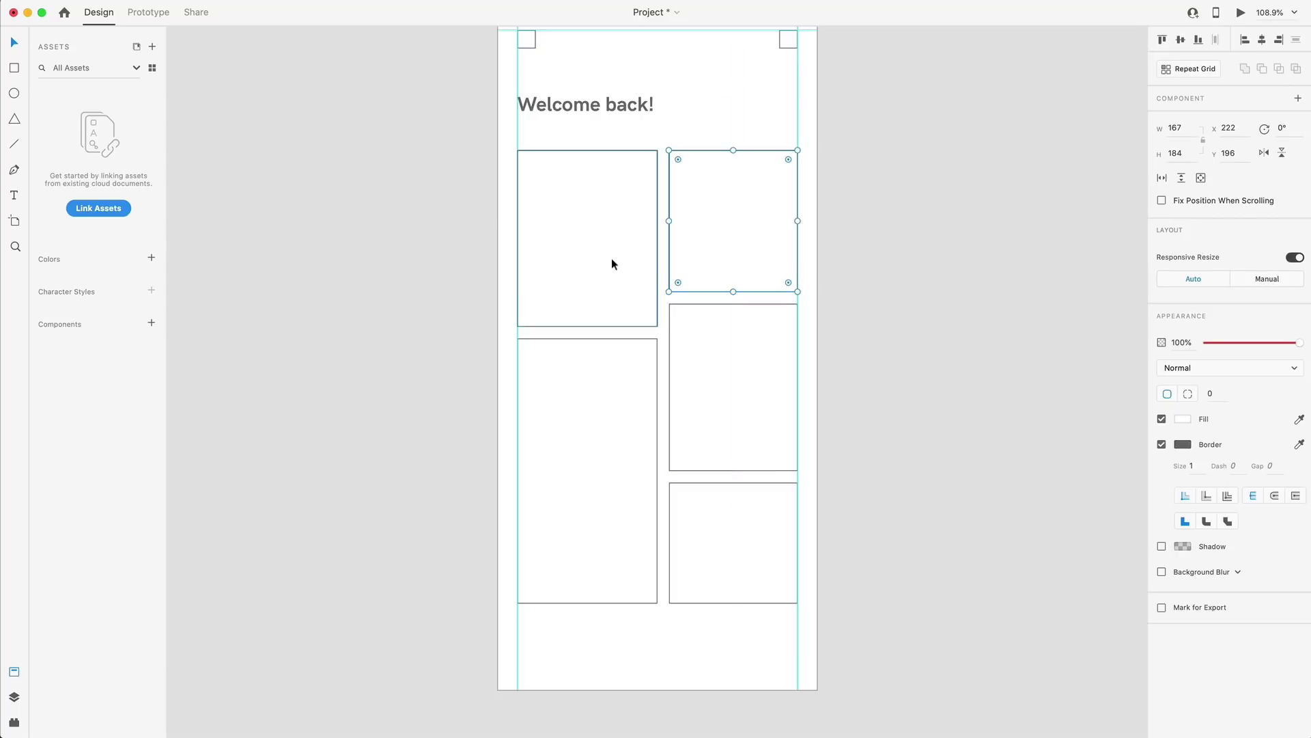
click(697, 593)
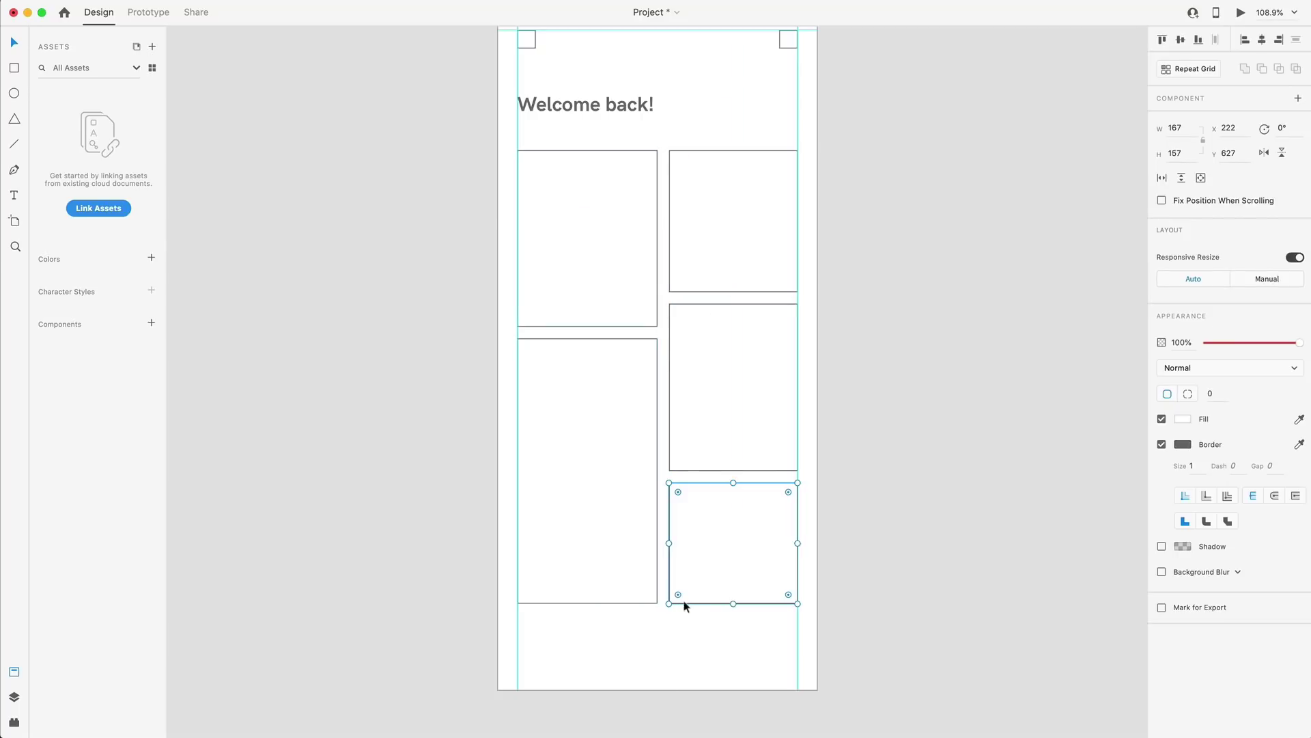
drag(735, 630, 610, 295)
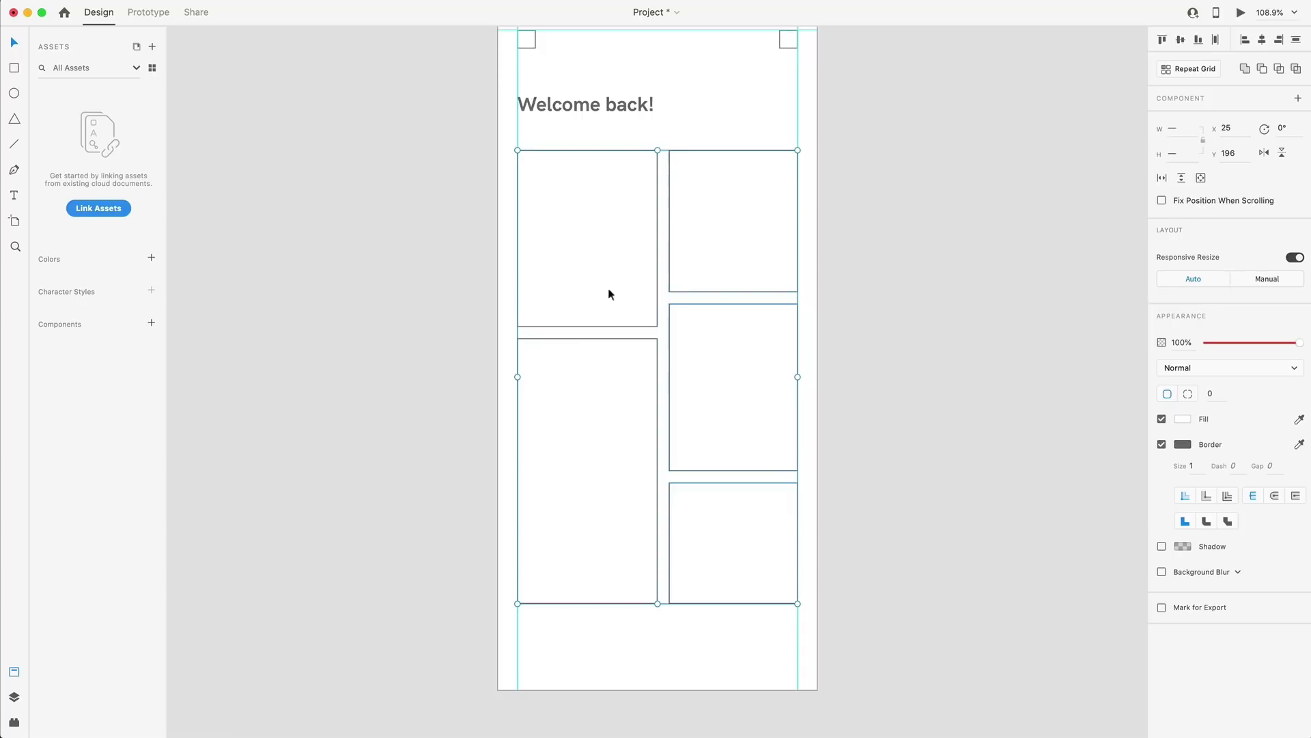
key(Up)
key(Up)
key(Up)
key(Up)
key(Up)
key(Up)
key(Up)
key(Up)
key(Up)
key(Up)
key(Up)
key(Up)
key(Up)
key(Up)
key(Up)
key(Up)
key(Up)
key(Up)
key(Up)
key(Up)
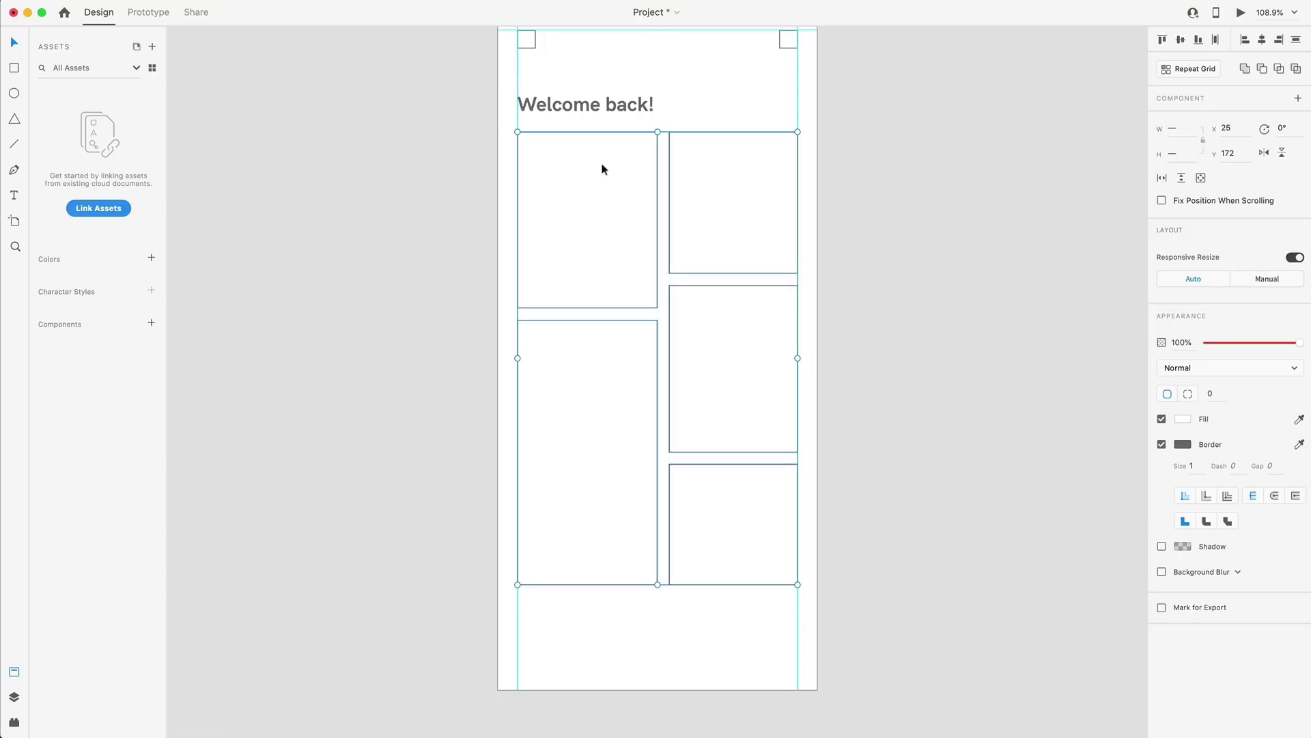
click(665, 629)
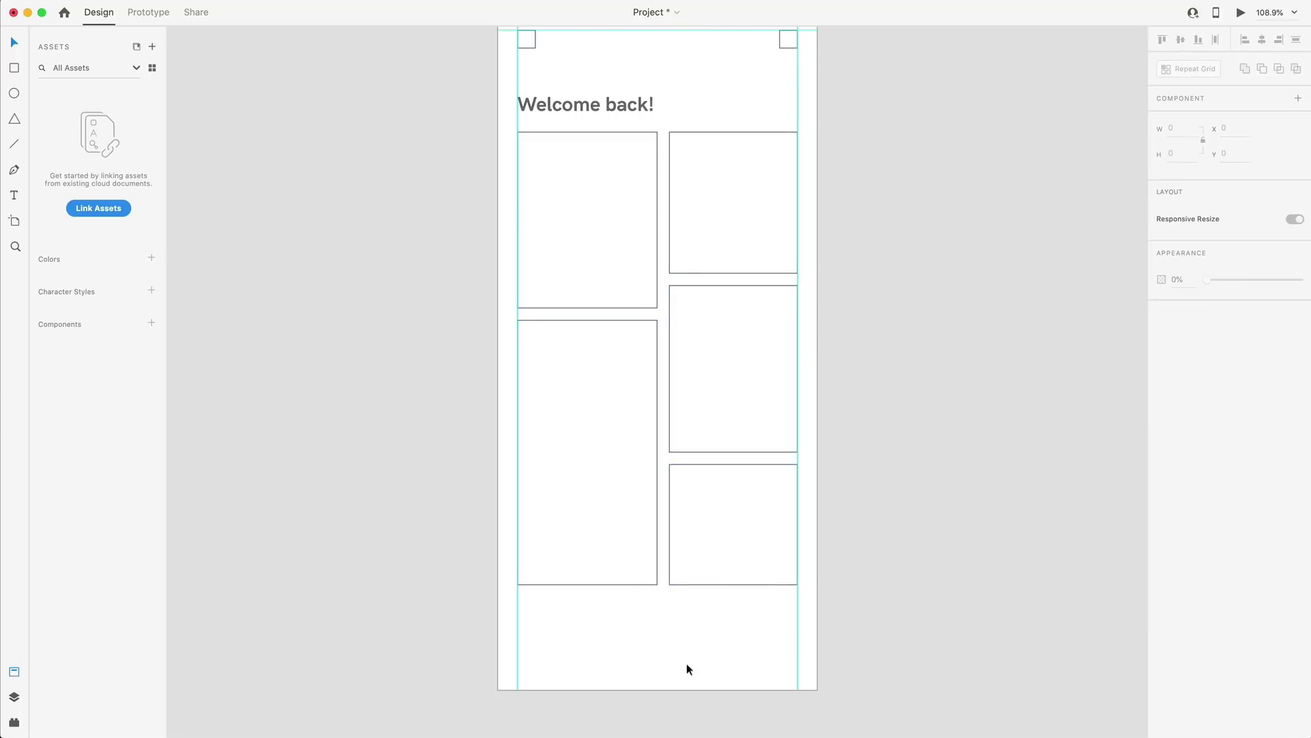
- Place menu and search icons from the Nucleo icon library onto the artboard
key(ctrl+alt+n)
text(men)
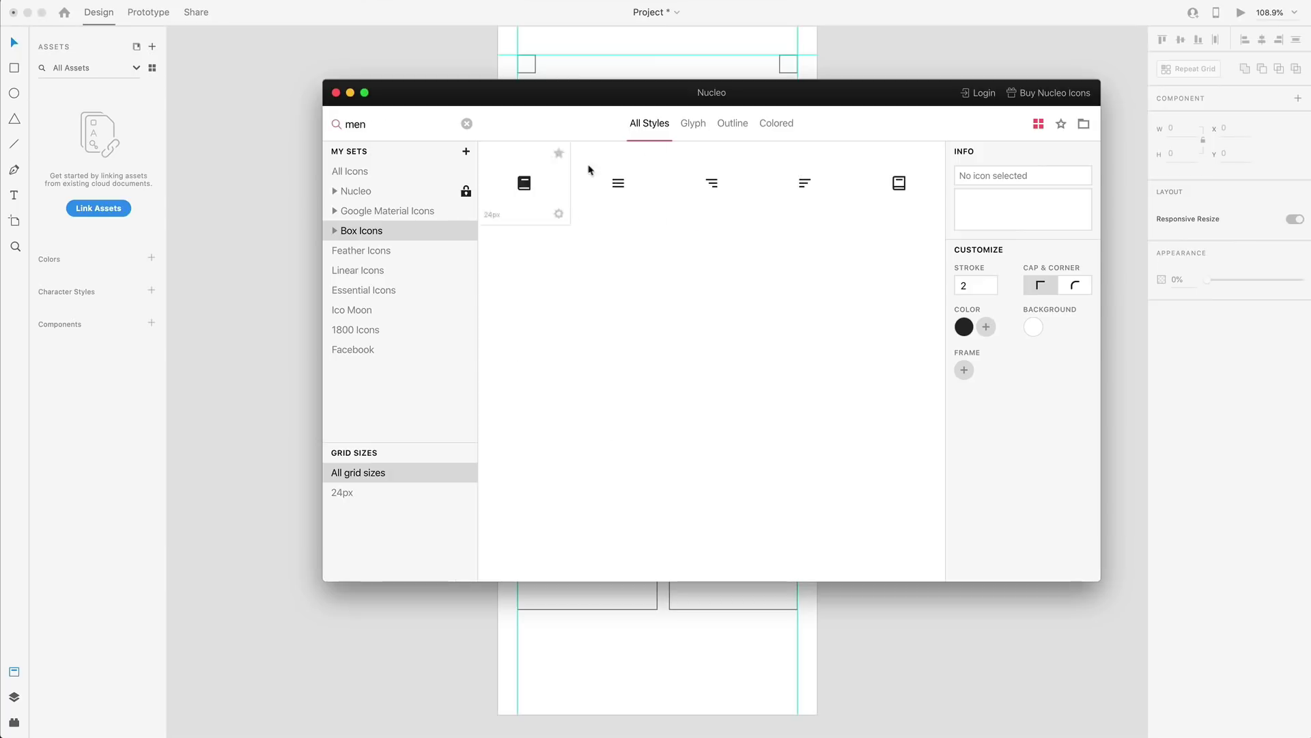
drag(804, 183, 884, 51)
click(467, 123)
text(sear)
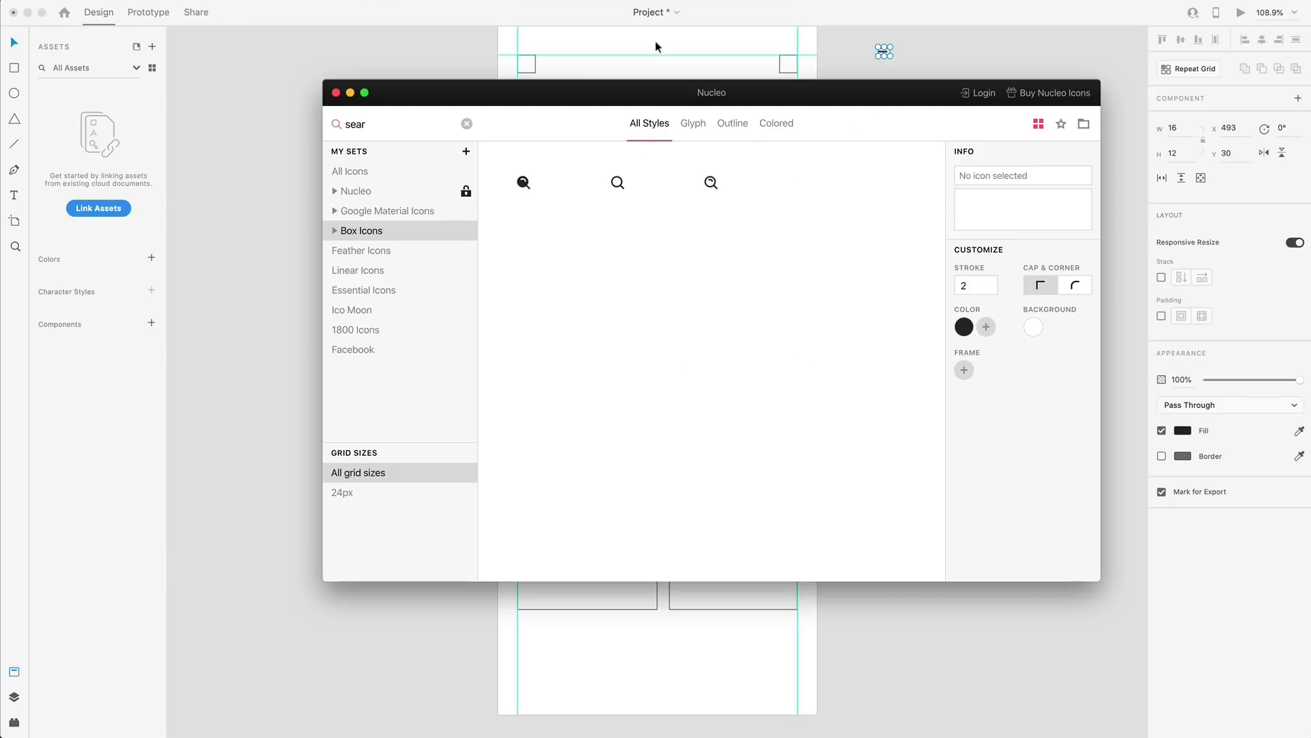
drag(618, 182, 931, 50)
- Centre the menu icon in the top-left square, then hide that square's border with 0% opacity
click(880, 51)
scroll(879, 51, up, 10)
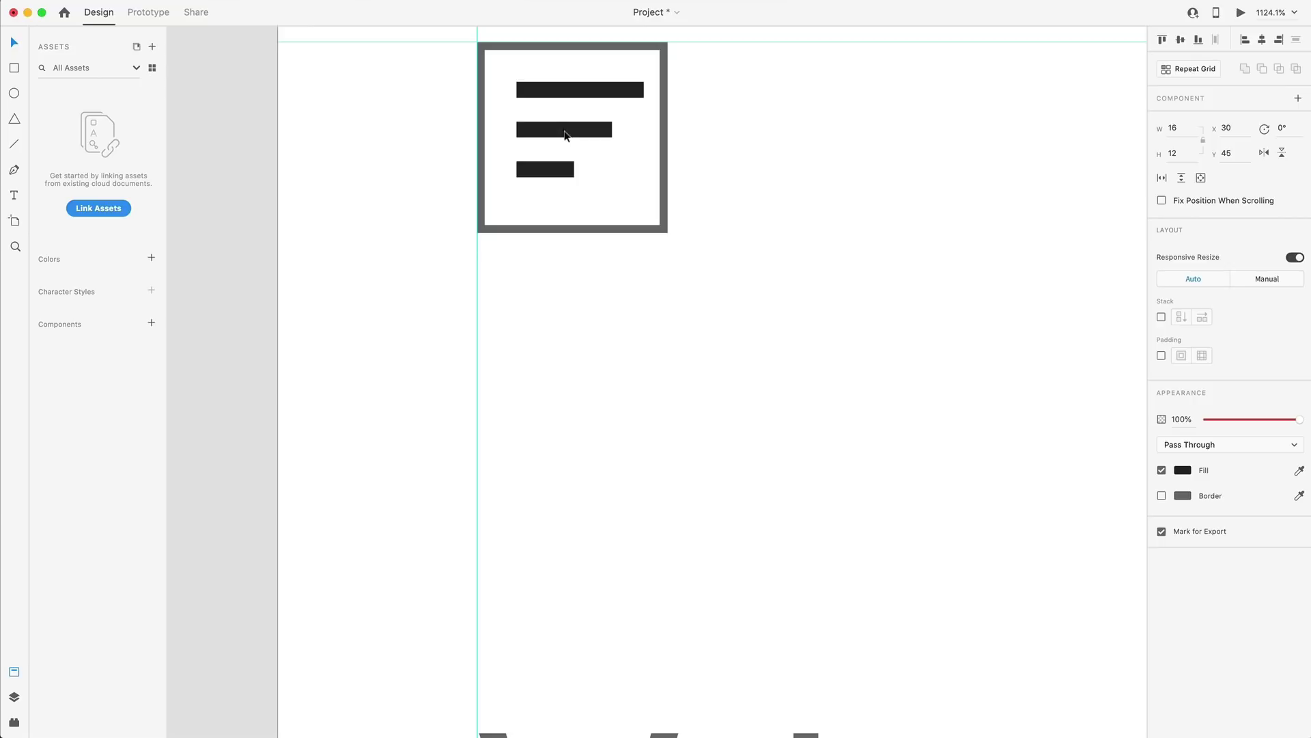
shift+click(653, 154)
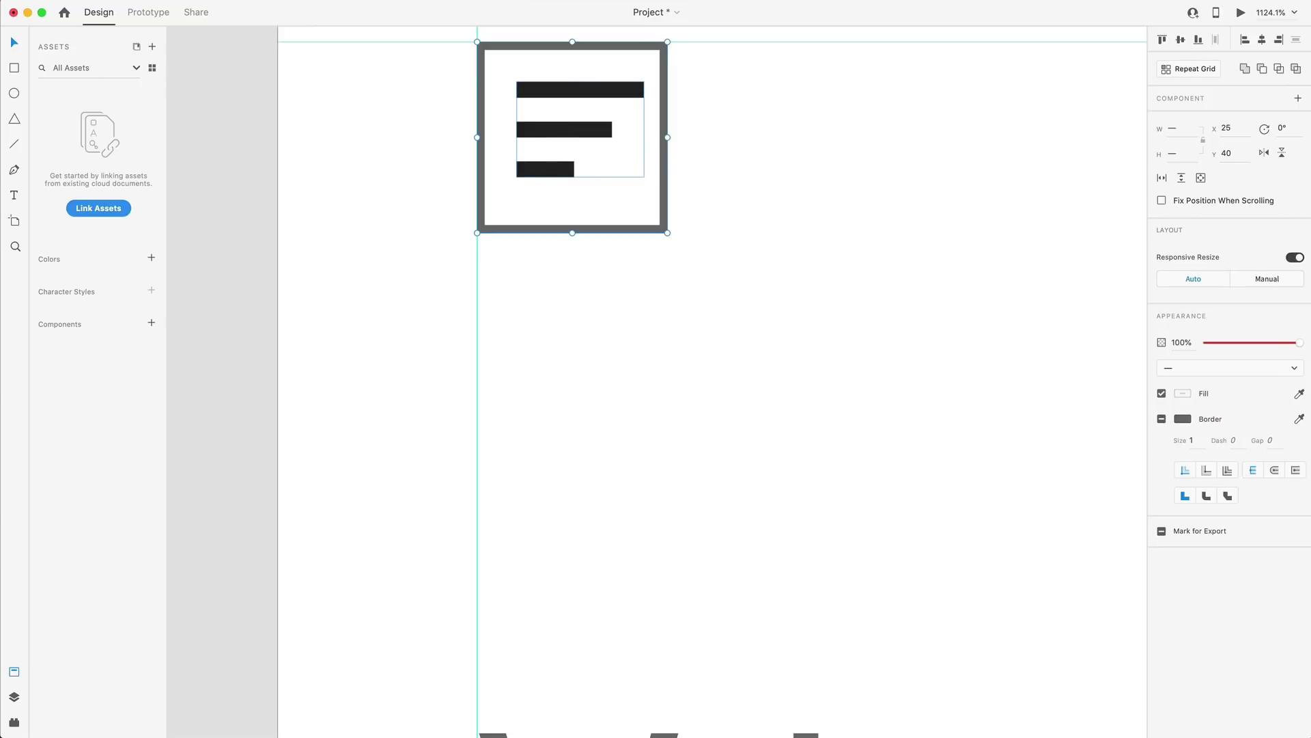
click(1180, 39)
click(1262, 39)
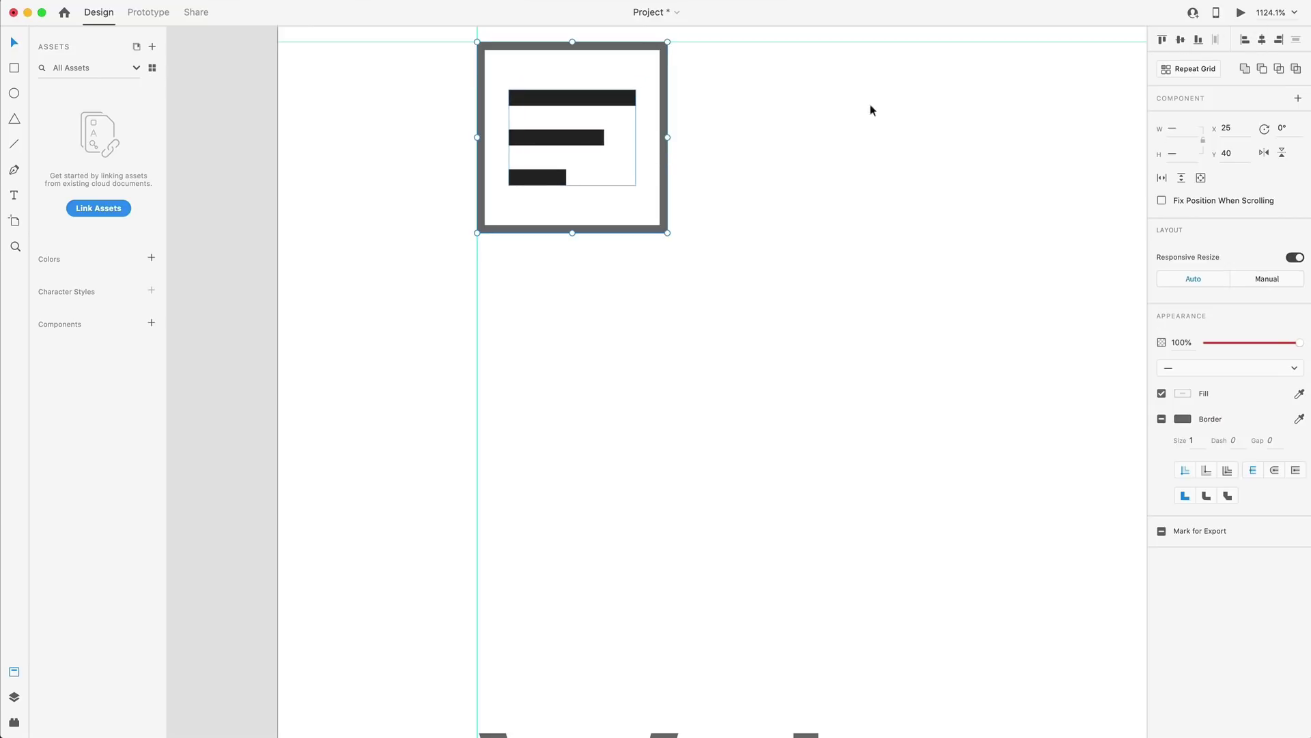
click(690, 116)
click(664, 115)
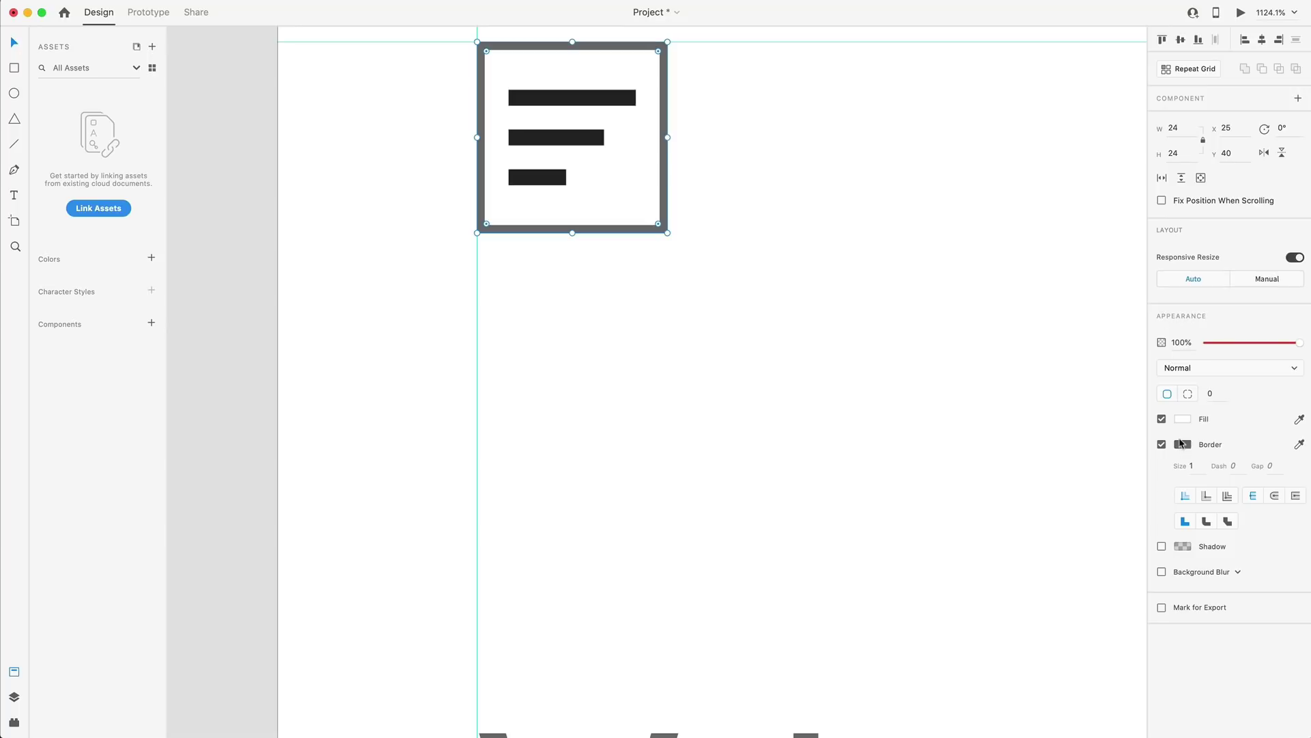
click(1161, 444)
drag(1259, 344, 1179, 341)
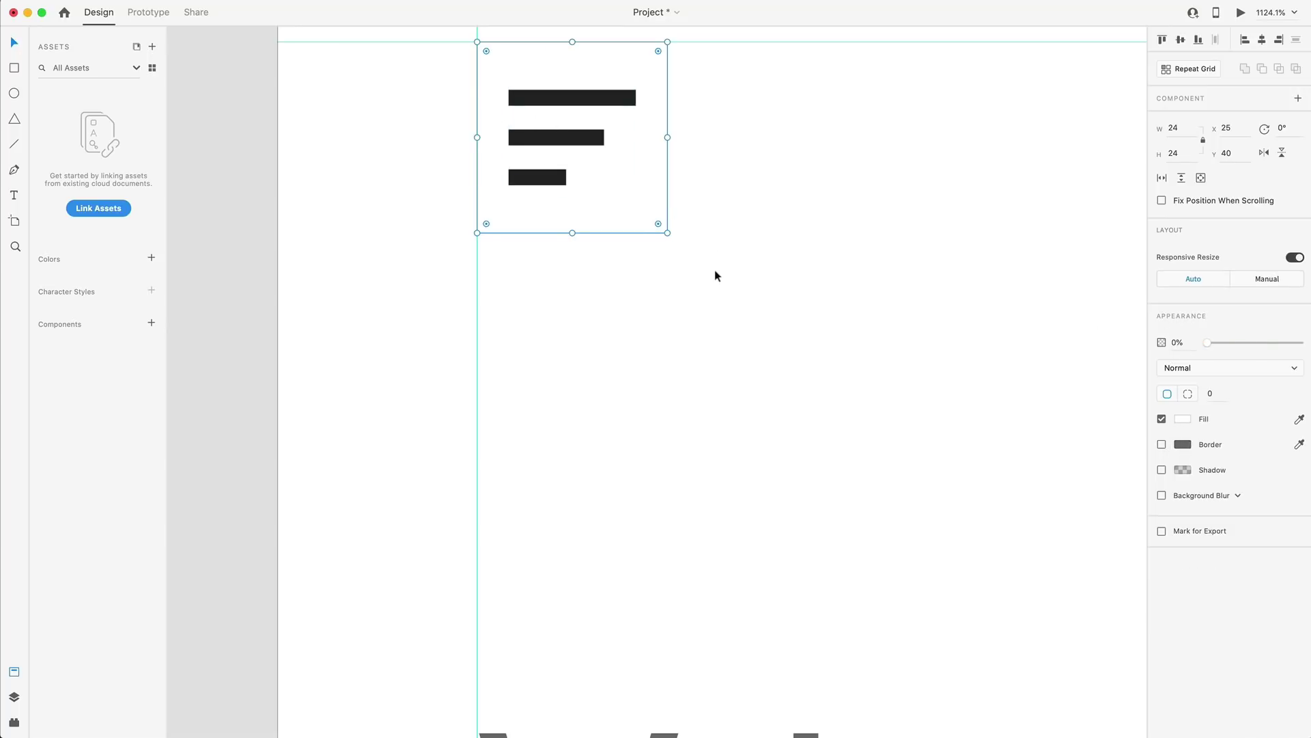
- Centre the search icon in the top-right square, remove that square's border, and hide the guides
drag(717, 275, 460, 105)
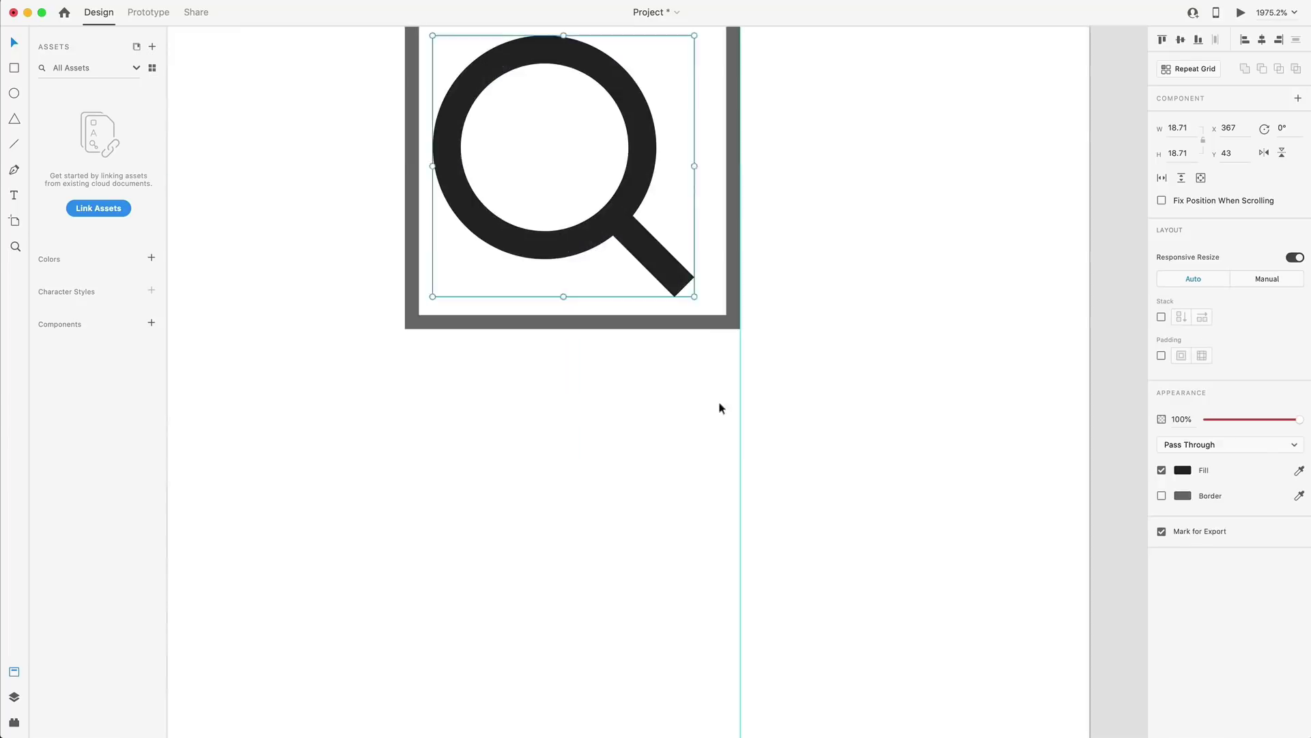
click(1262, 40)
click(739, 323)
click(1162, 444)
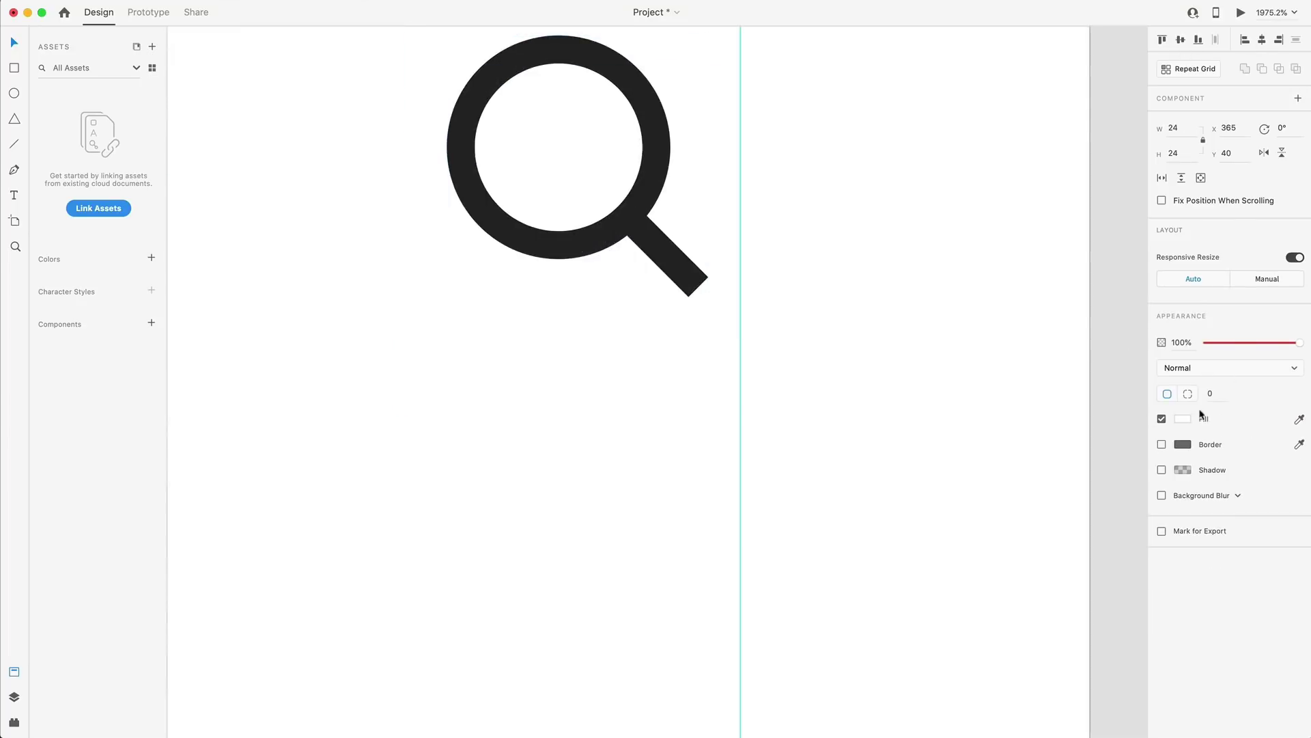
key(Escape)
key(Escape)
key(super+0)
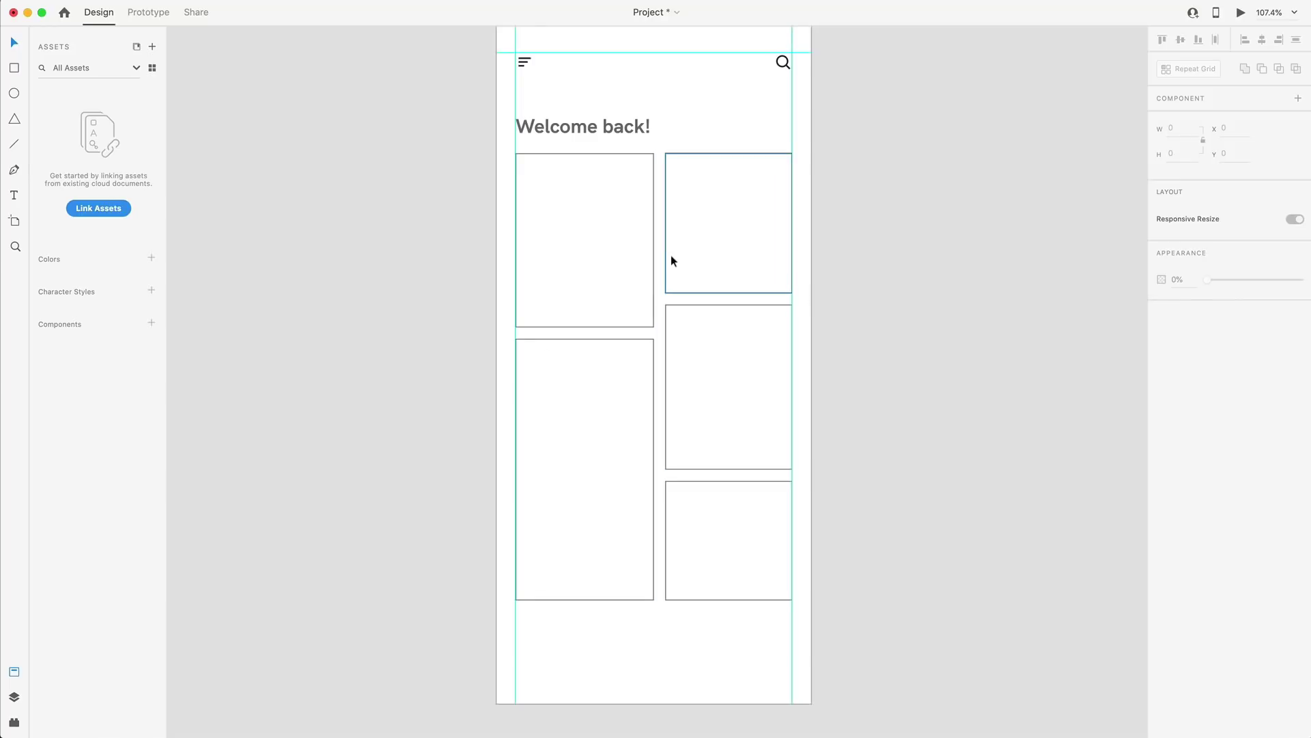
key(super+semicolon)
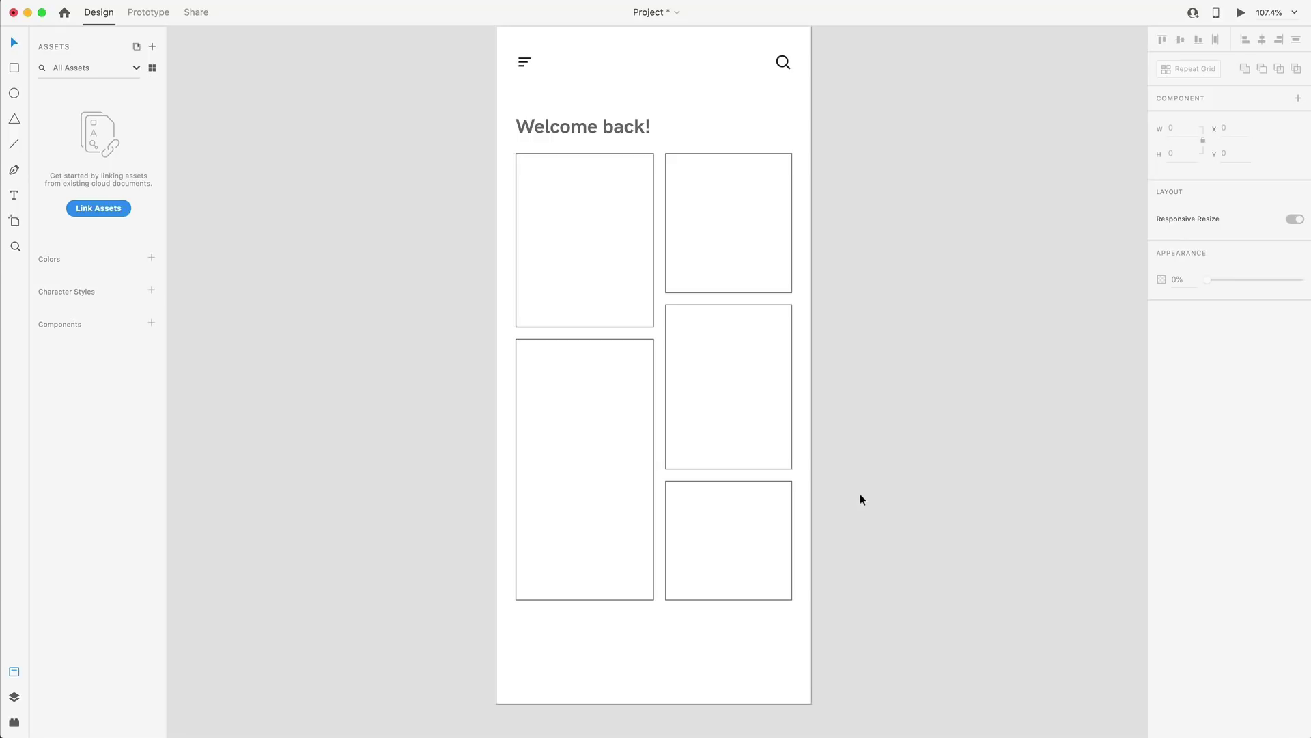
- Remove the five cards' borders and add a #271B46 shadow at 8% with Y 7, blur 30
scroll(859, 498, down, 1)
drag(752, 679, 491, 214)
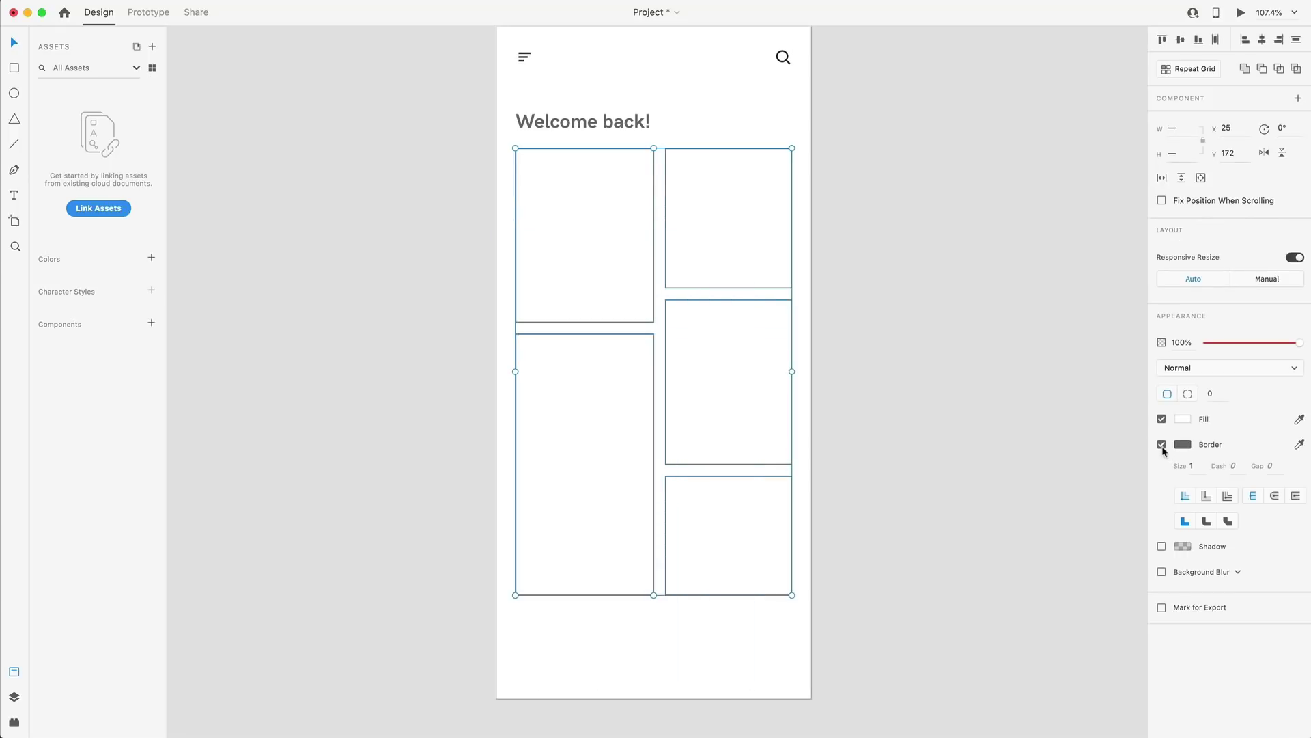
click(1162, 444)
click(1162, 470)
click(1183, 470)
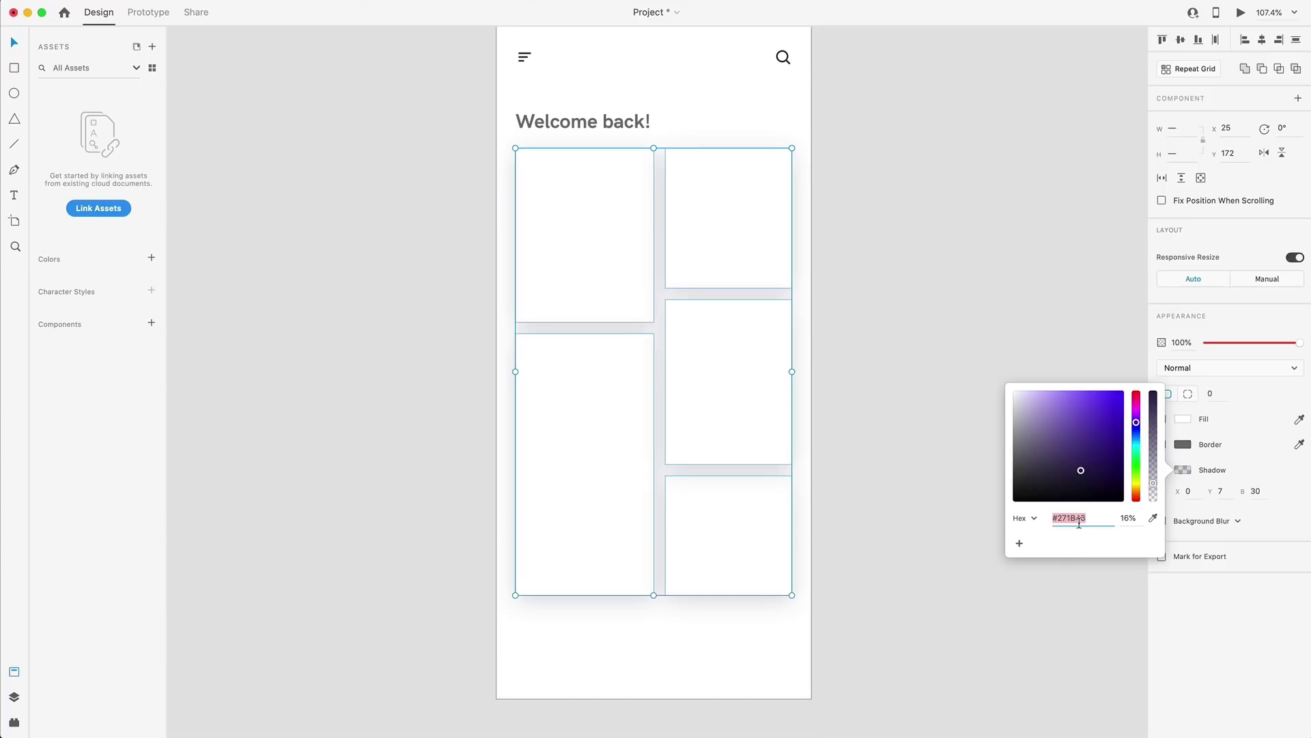
drag(1156, 486, 1155, 494)
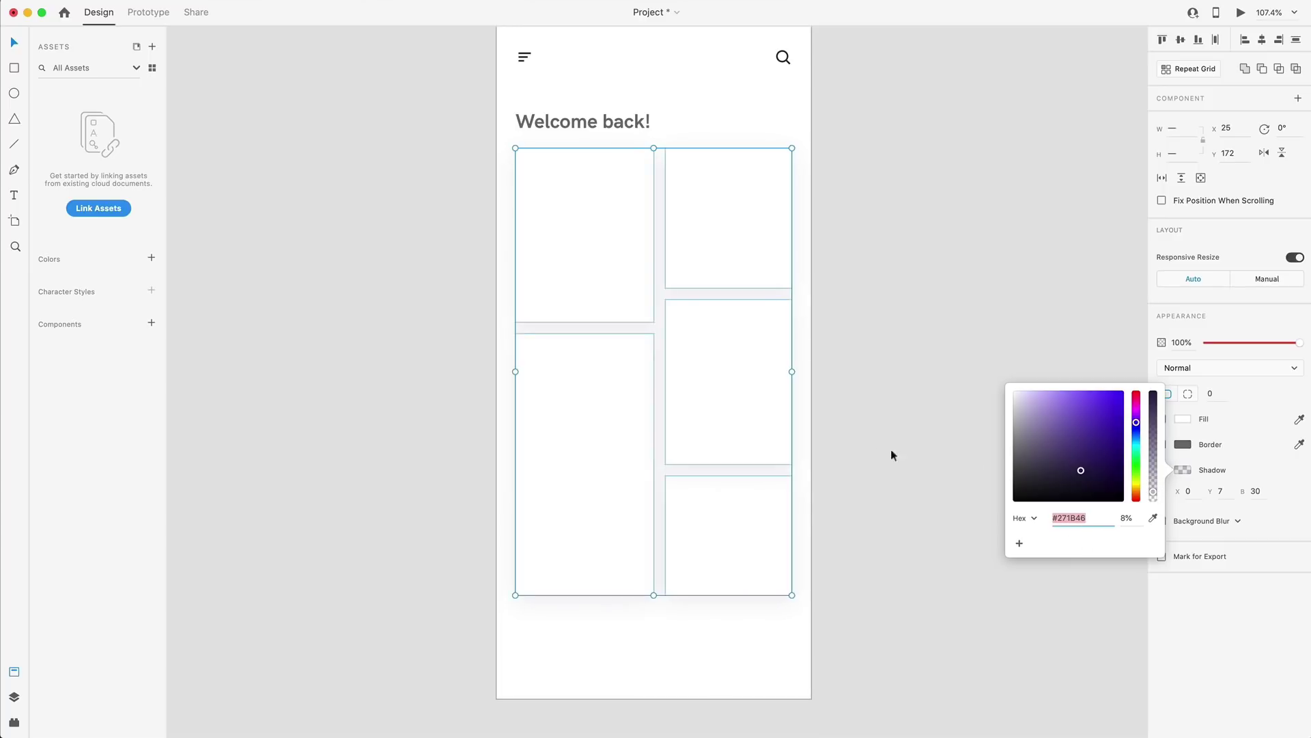
click(1223, 490)
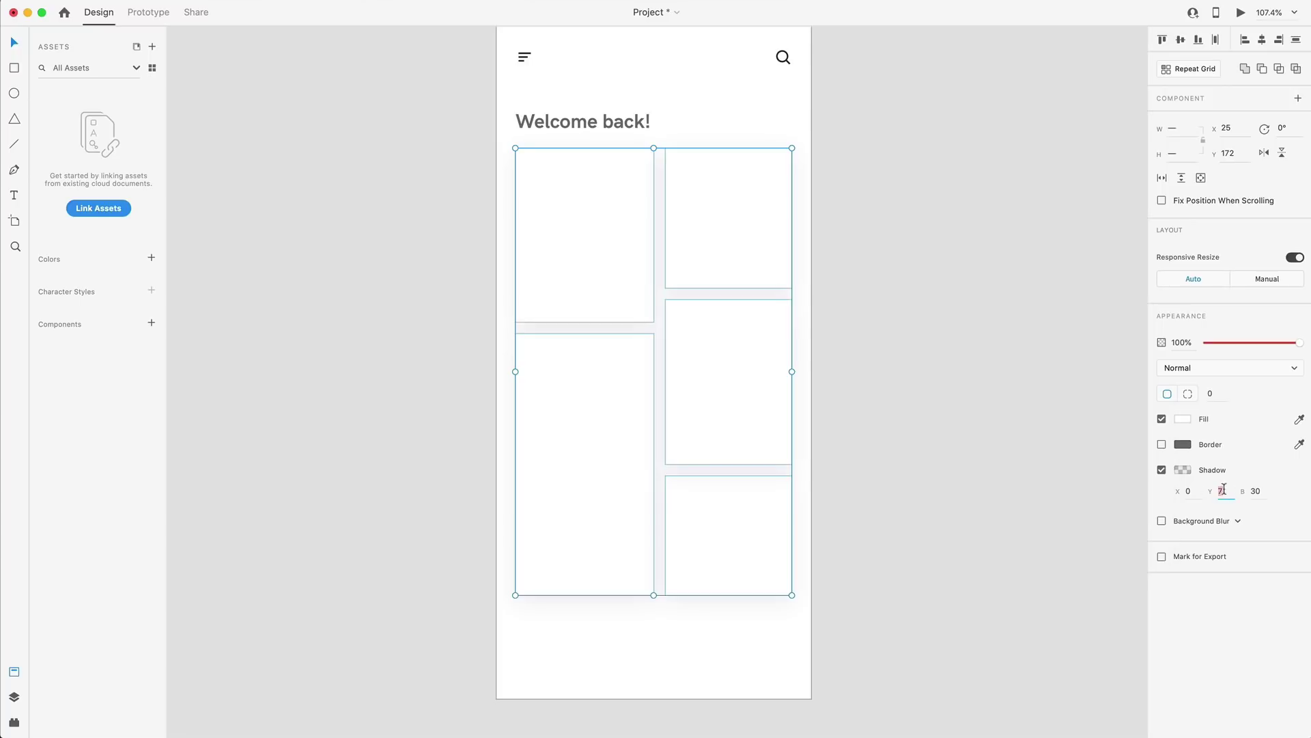
click(1260, 491)
- Round the cards' corners to a radius of 32
click(1211, 394)
text(12)
key(Return)
text(32)
key(Return)
click(975, 373)
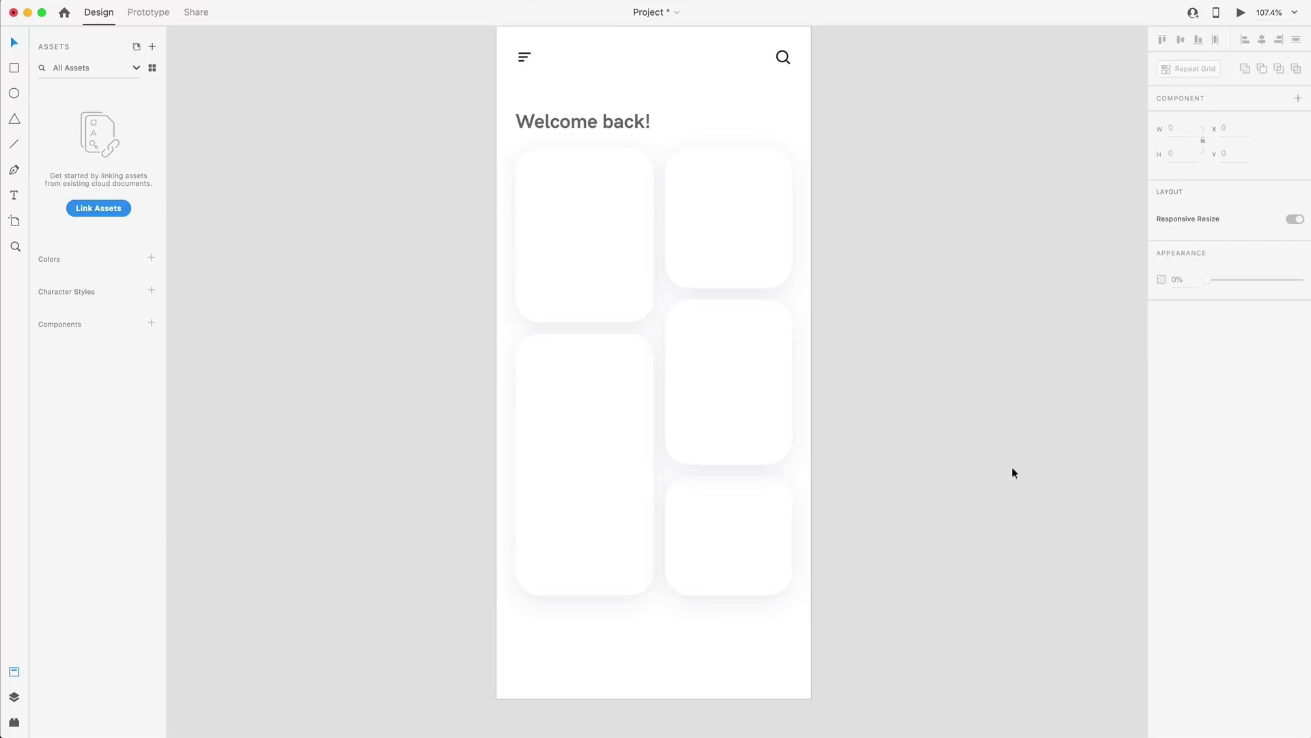
- Paste the Welcome back! text into the first card, checking the 22 pt Bold title and 12 pt Medium caption
key(super+v)
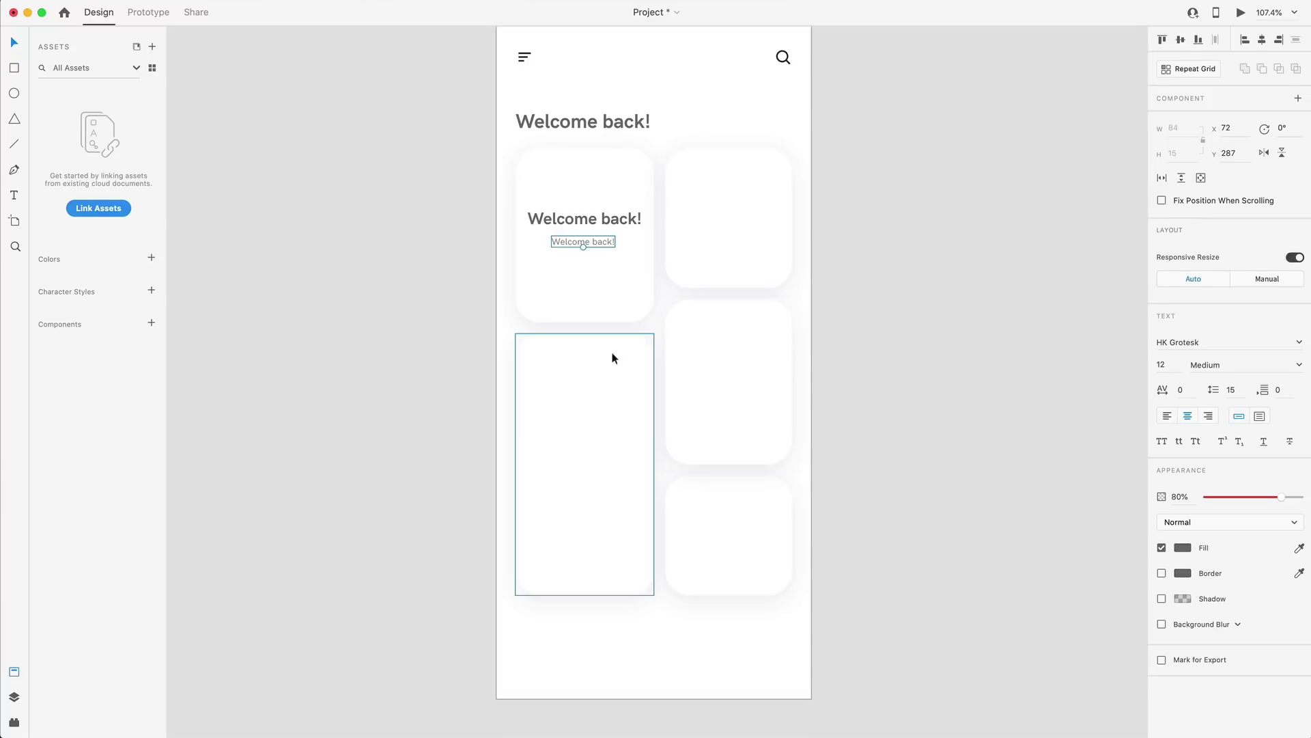
click(589, 220)
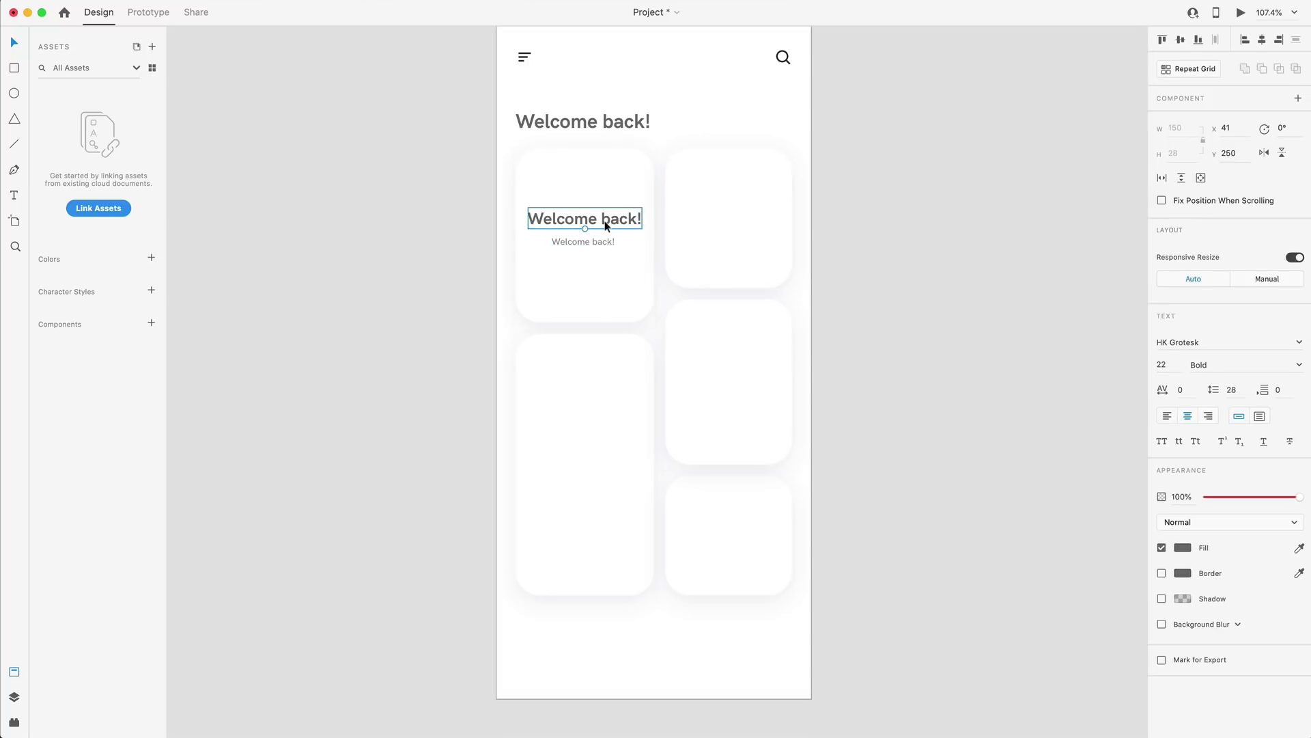
click(1162, 366)
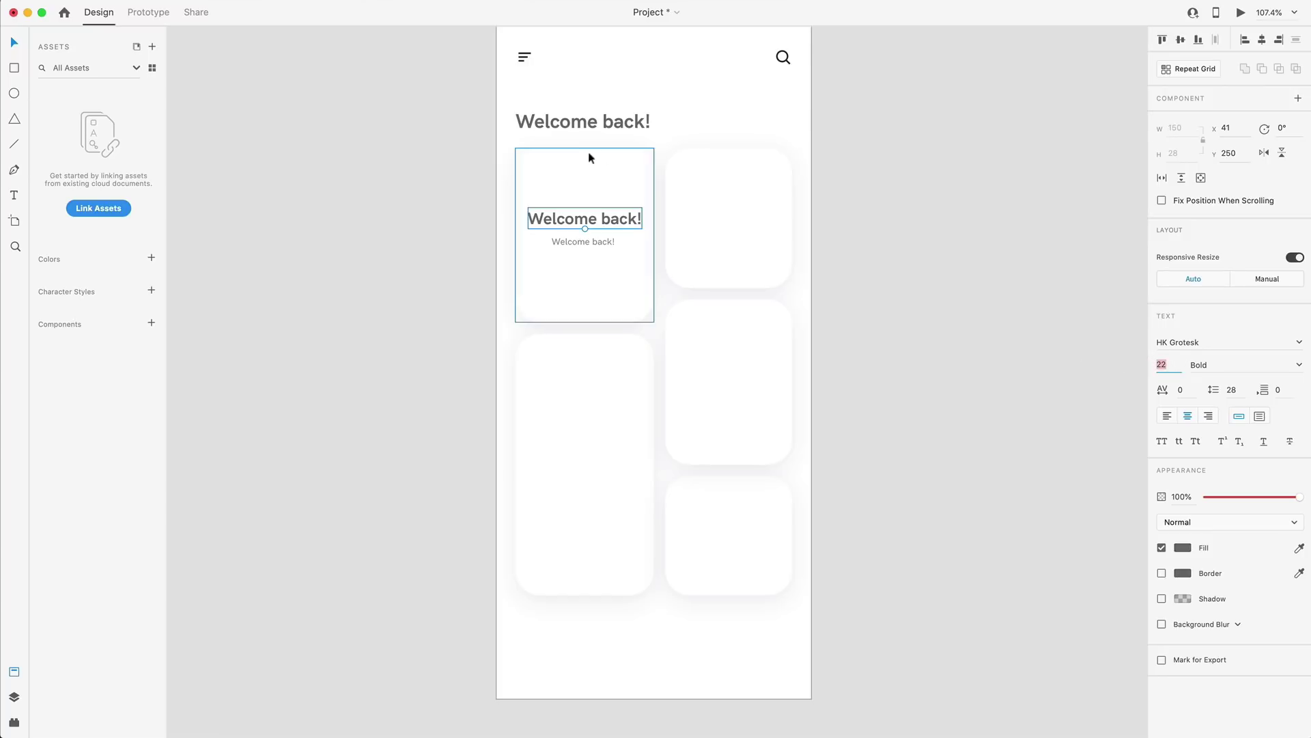
click(590, 124)
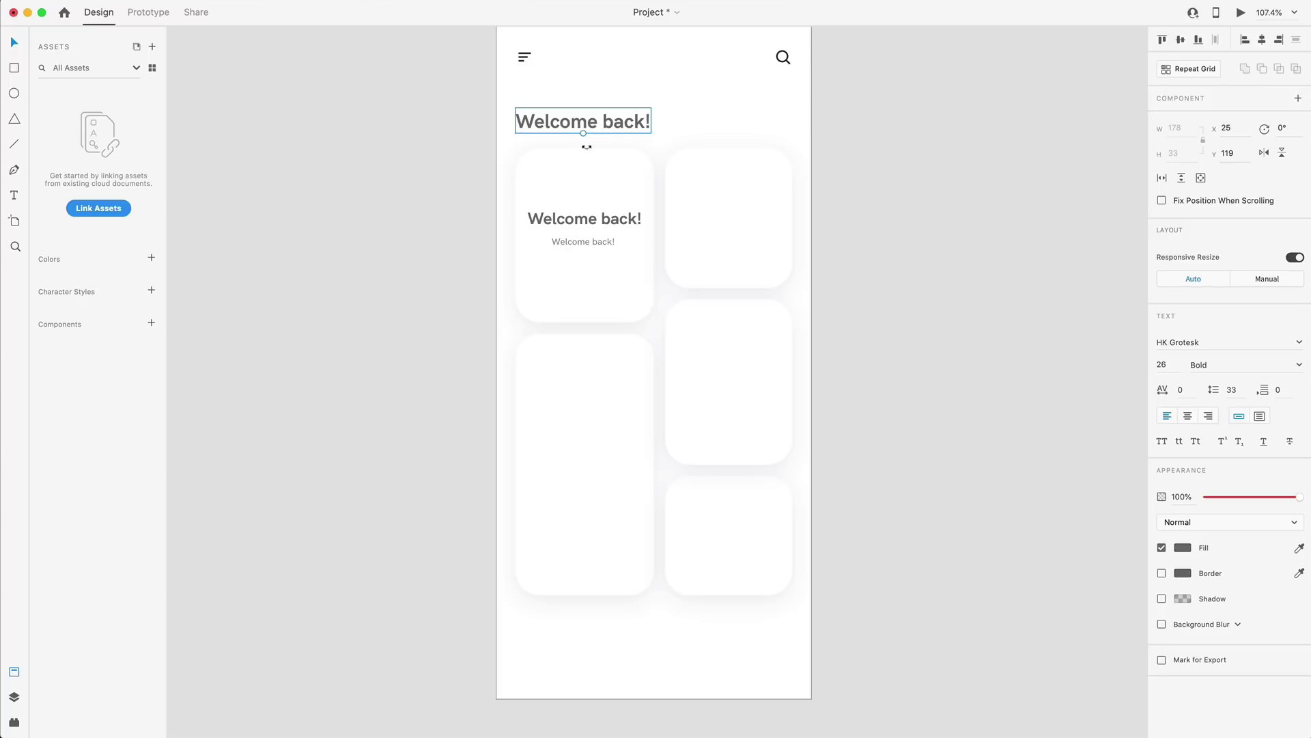
click(580, 241)
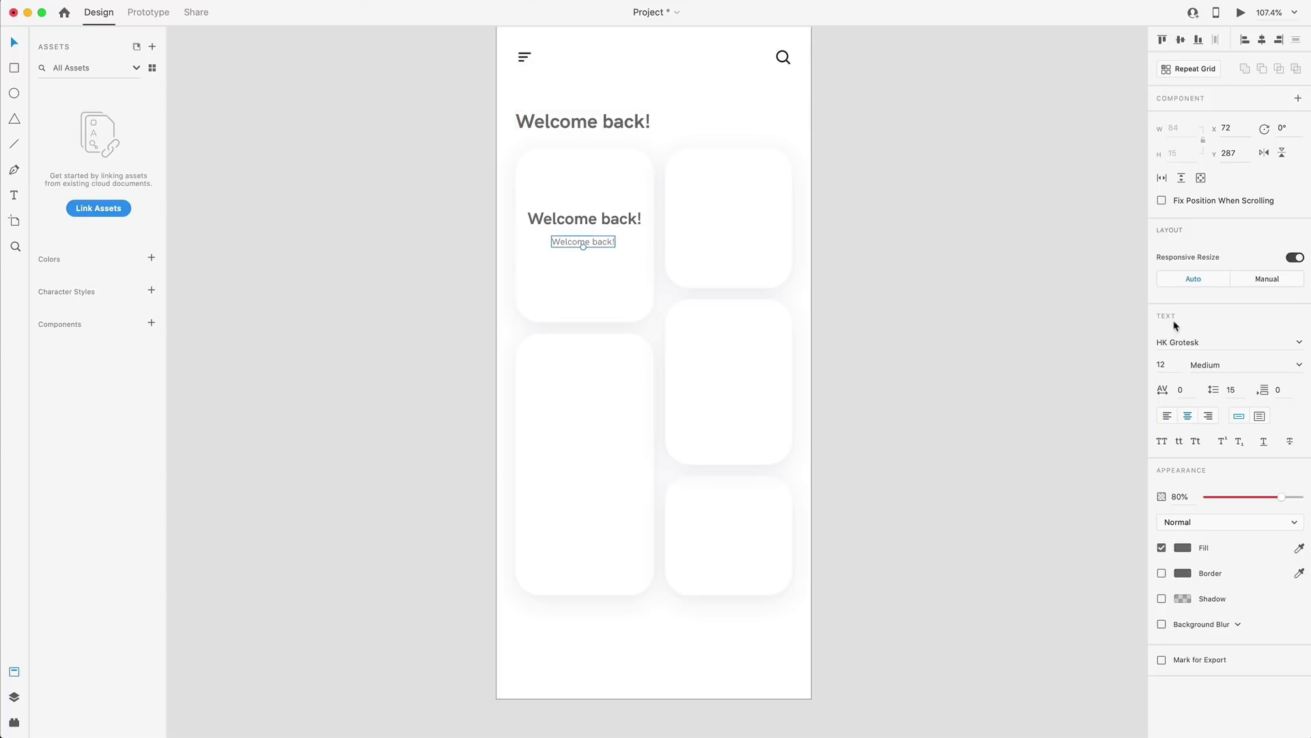
click(1164, 366)
key(Tab)
- Place a 40×40 circle above a bold 'Web Design' label in the top-right card
click(881, 317)
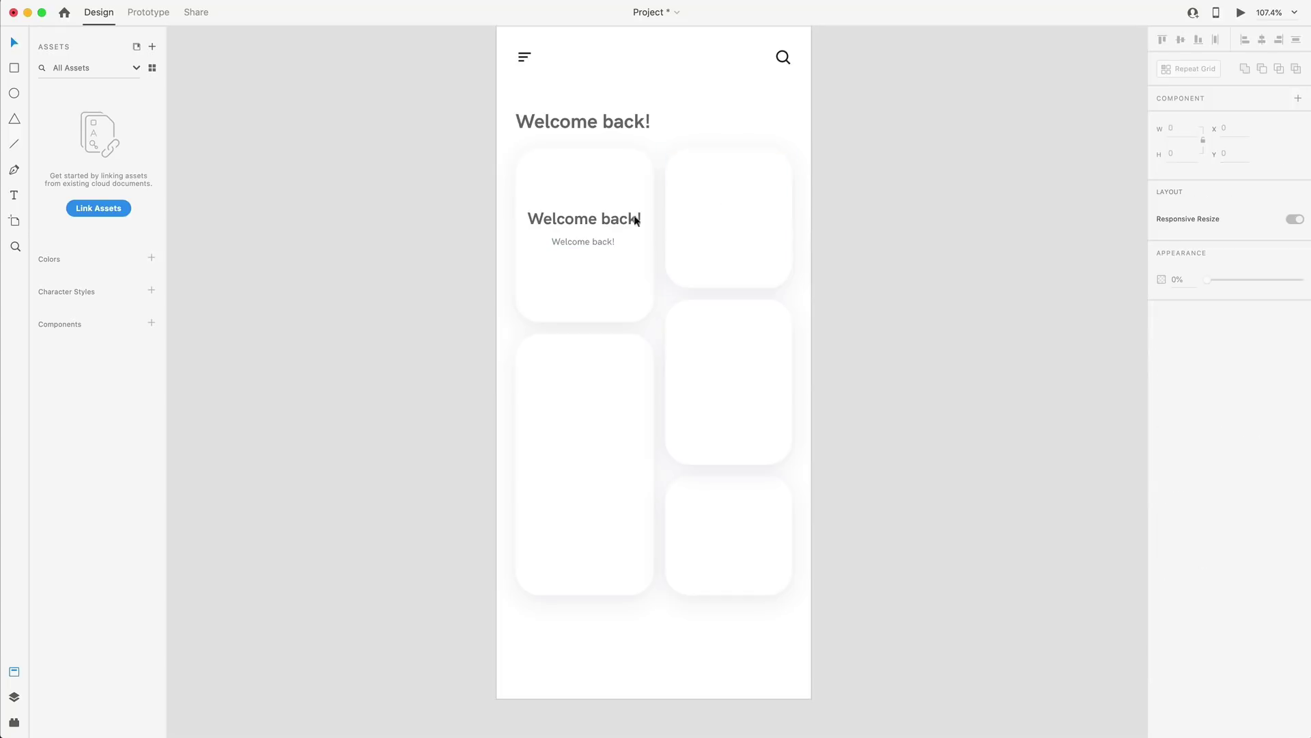
click(14, 93)
mouse_move(703, 193)
mouse_down()
mouse_move(733, 221)
mouse_move(725, 205)
mouse_up()
click(1203, 139)
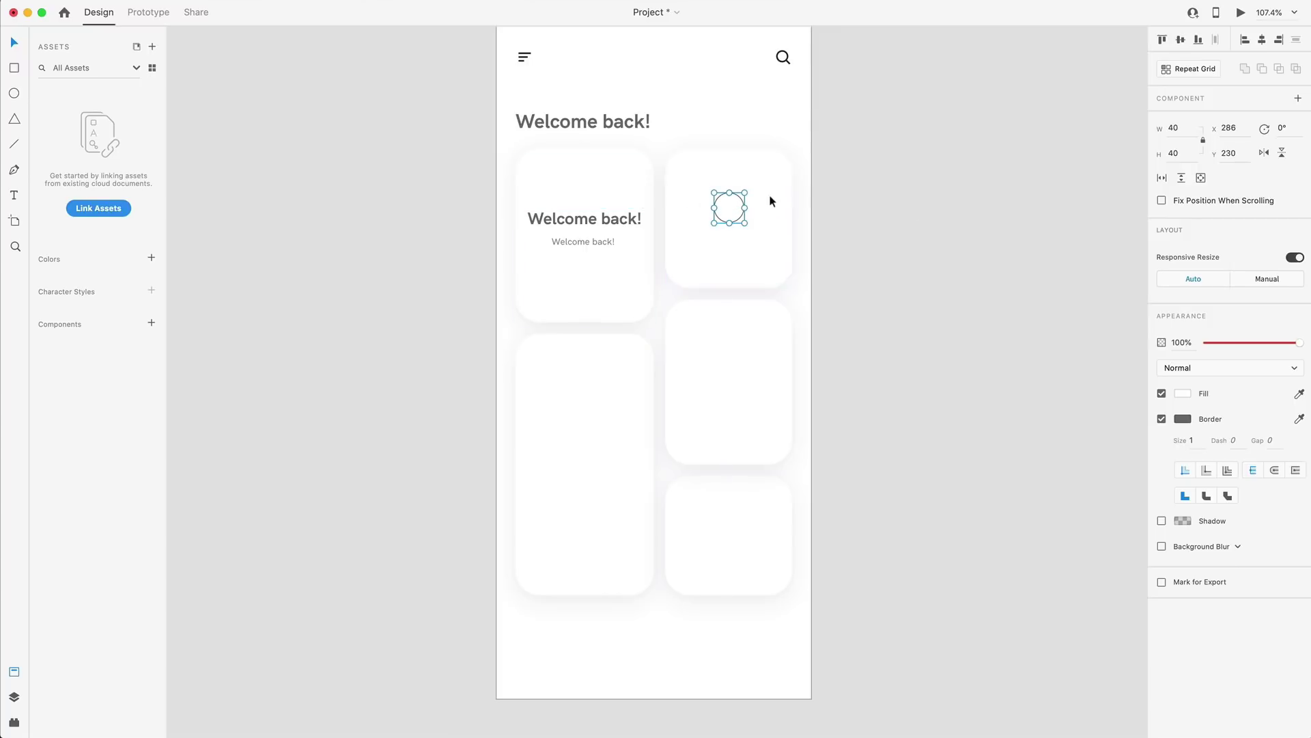
drag(573, 224, 705, 239)
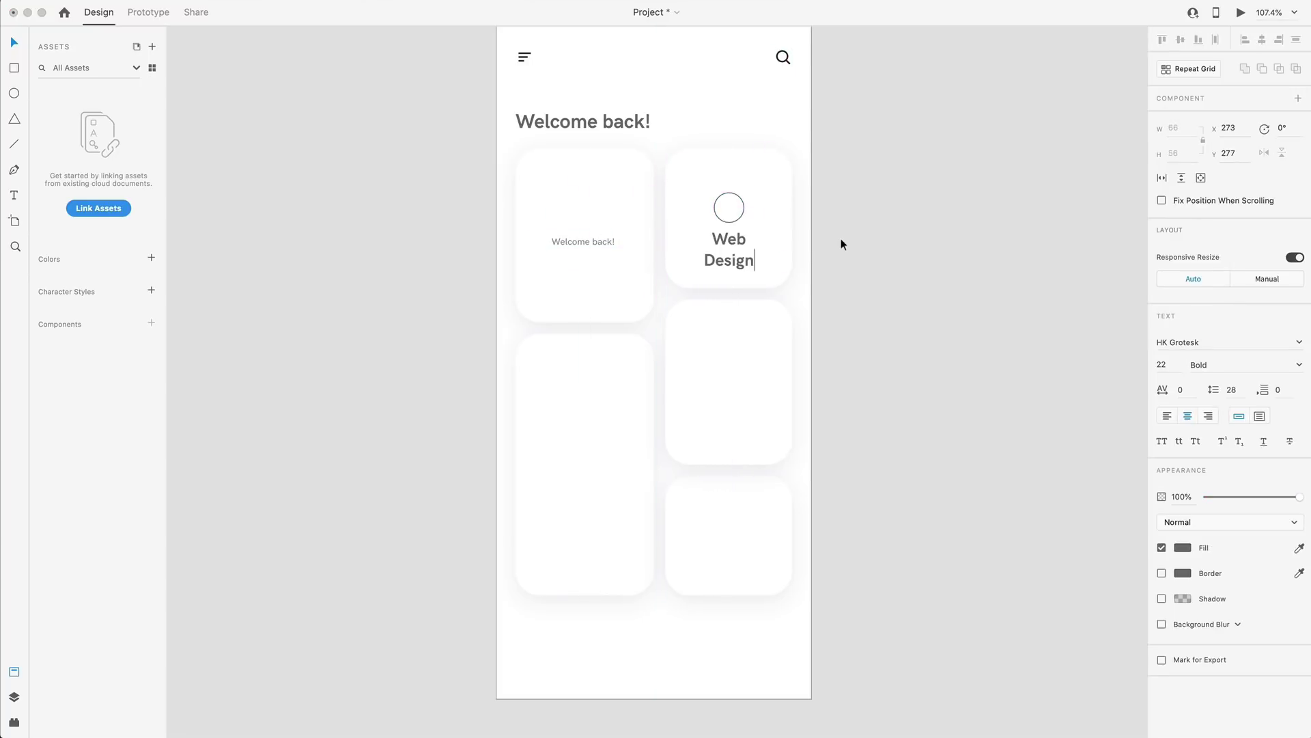
click(748, 239)
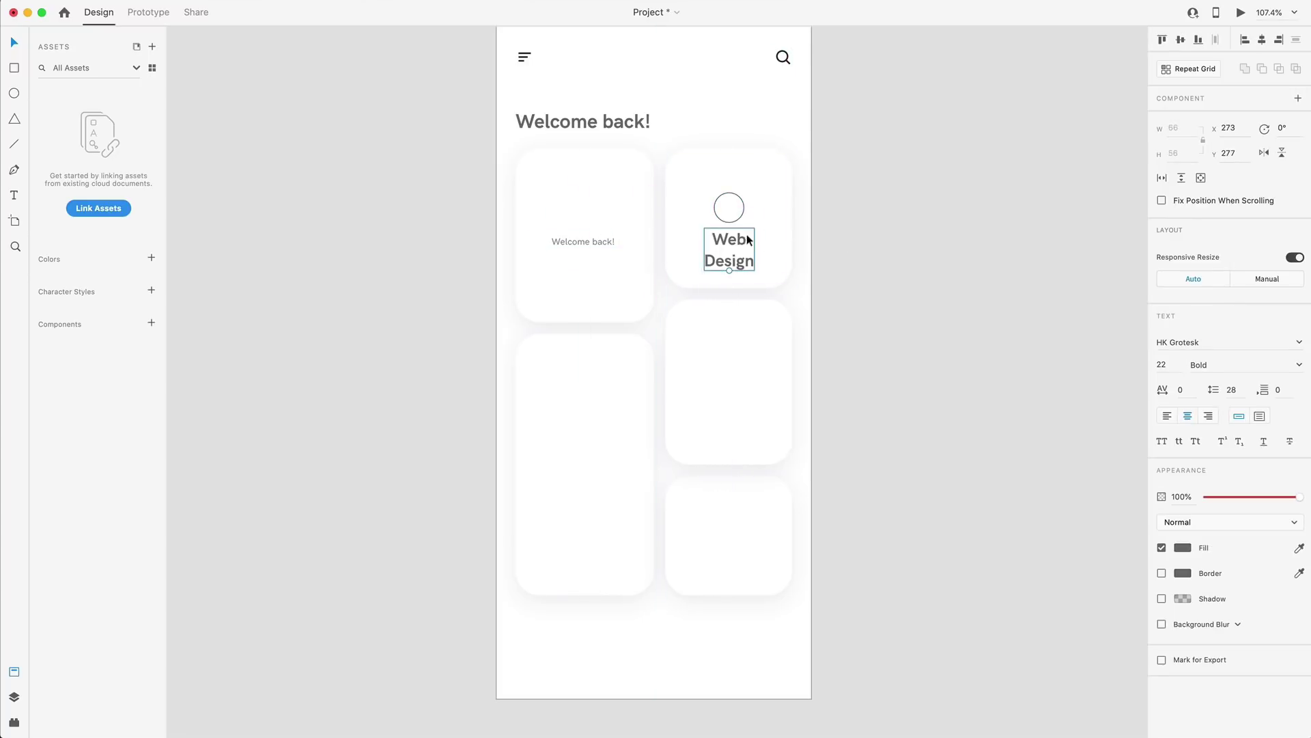
shift+click(726, 209)
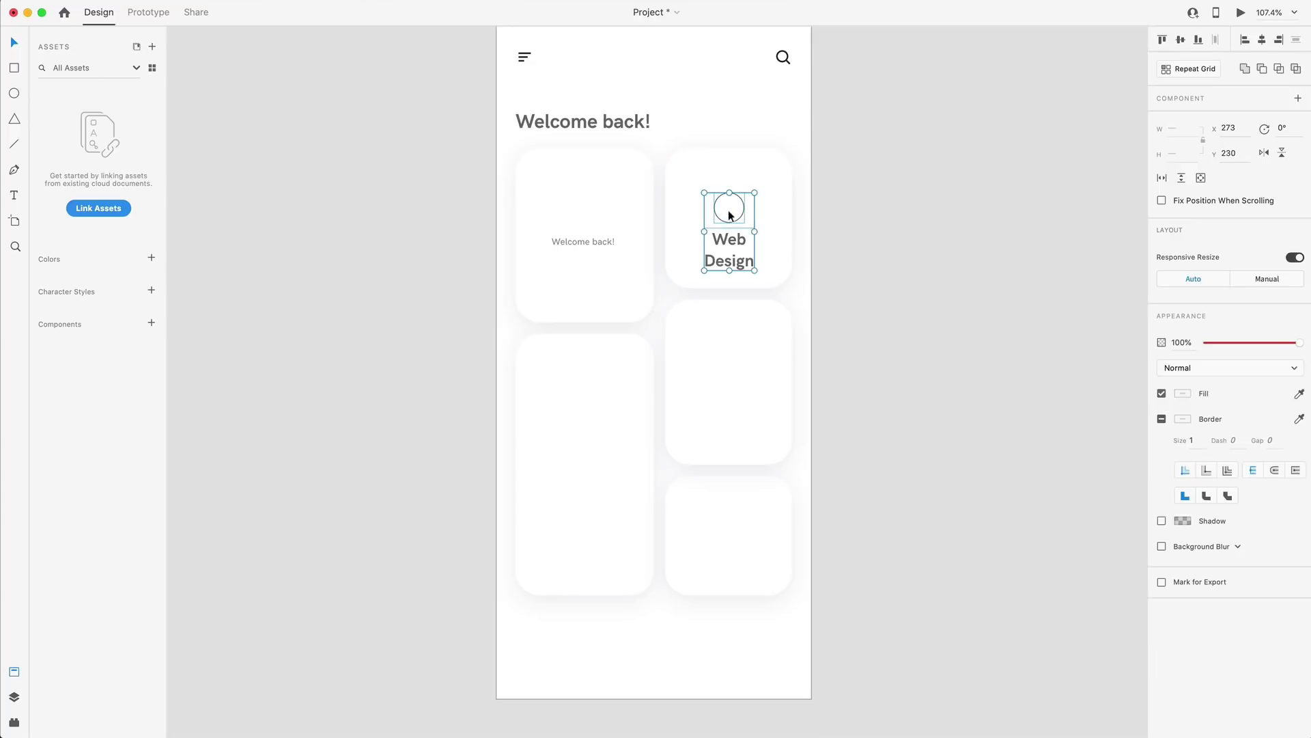
drag(727, 210, 731, 199)
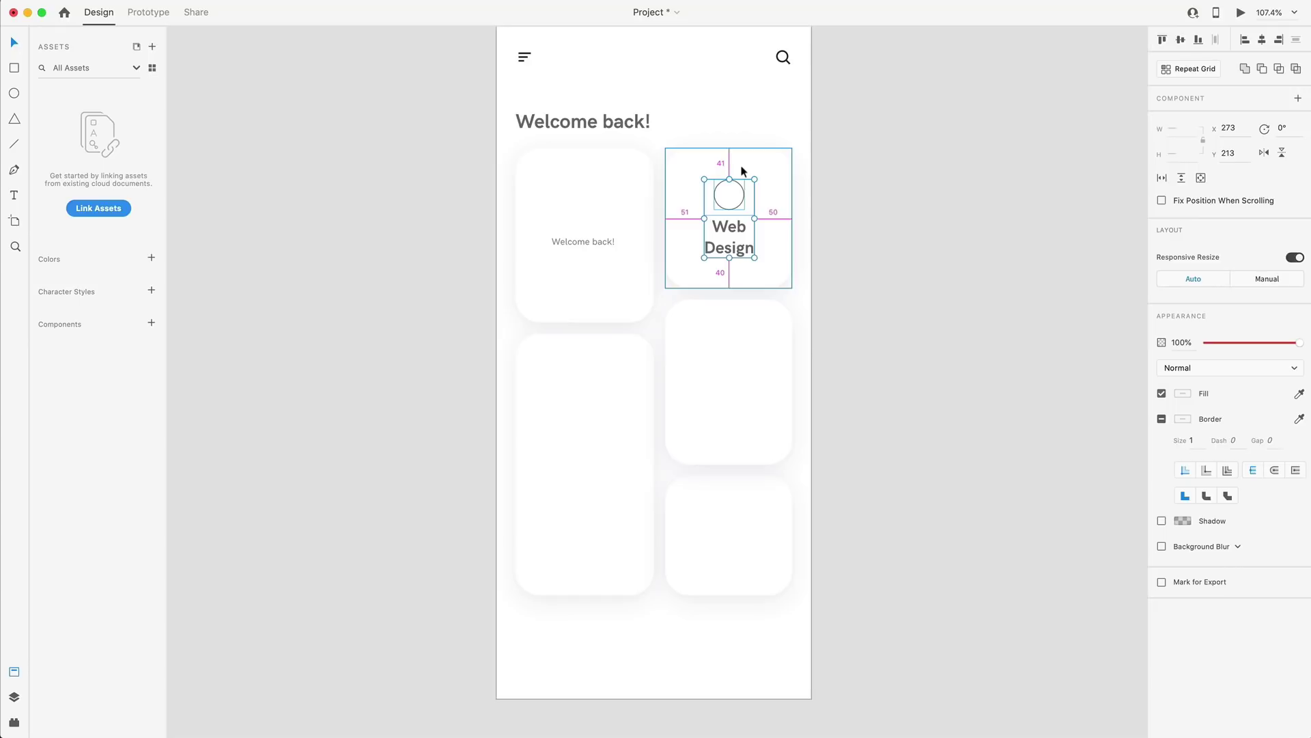
key(Down)
key(Down)
key(Down)
key(Down)
key(Down)
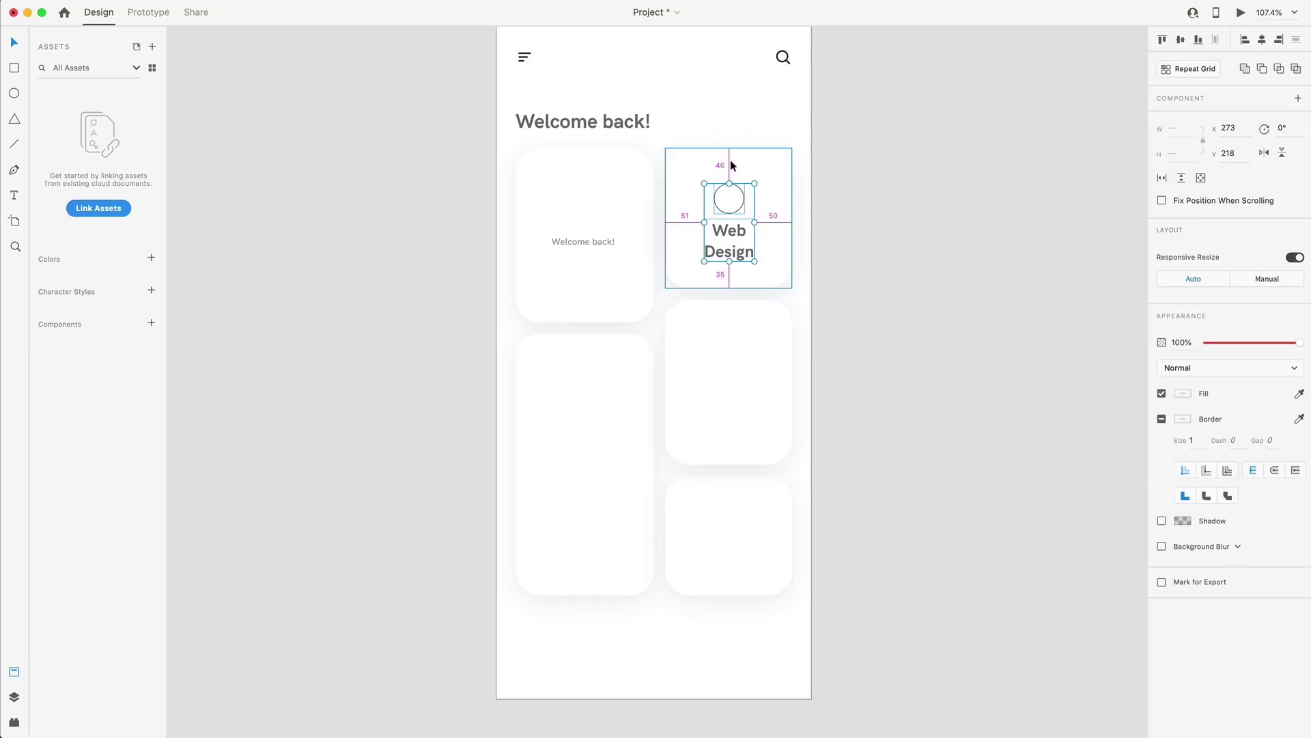
click(920, 285)
- Copy the circle-and-label pair into the bottom card as 'Stats' and nudge it into position
click(735, 234)
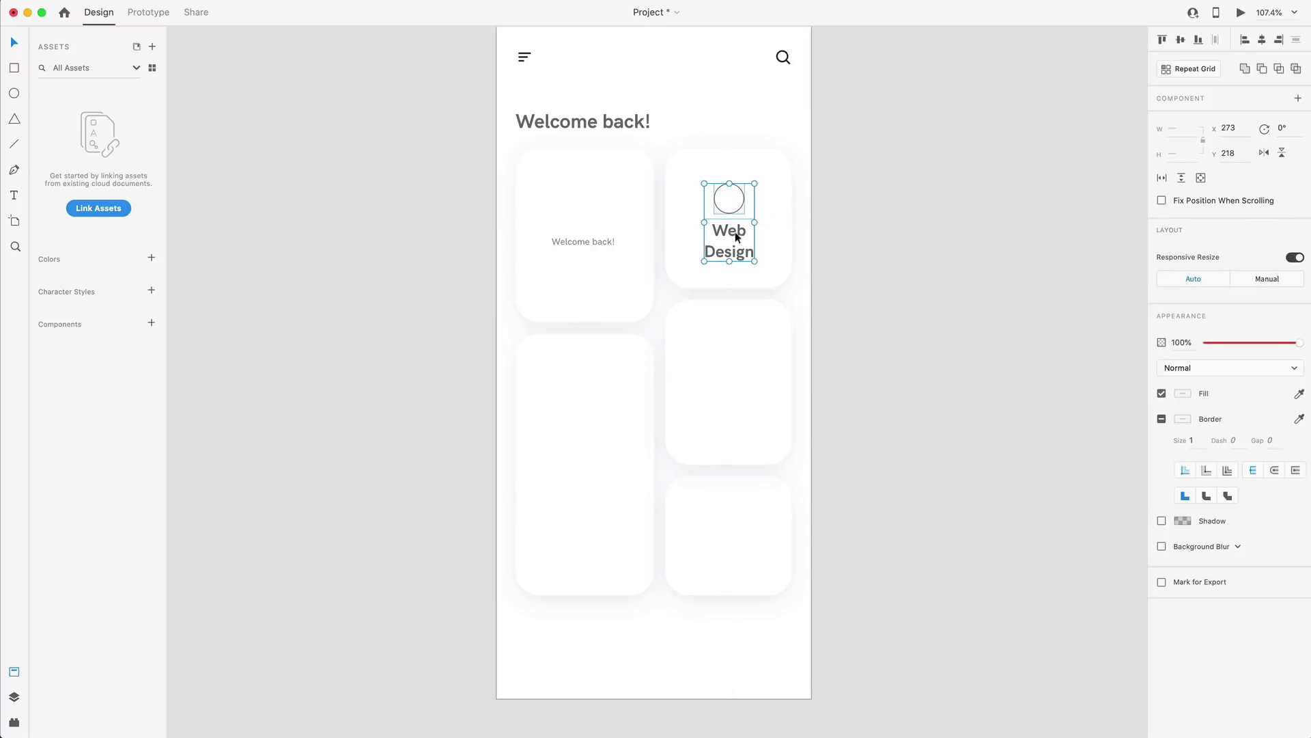
drag(731, 199, 740, 514)
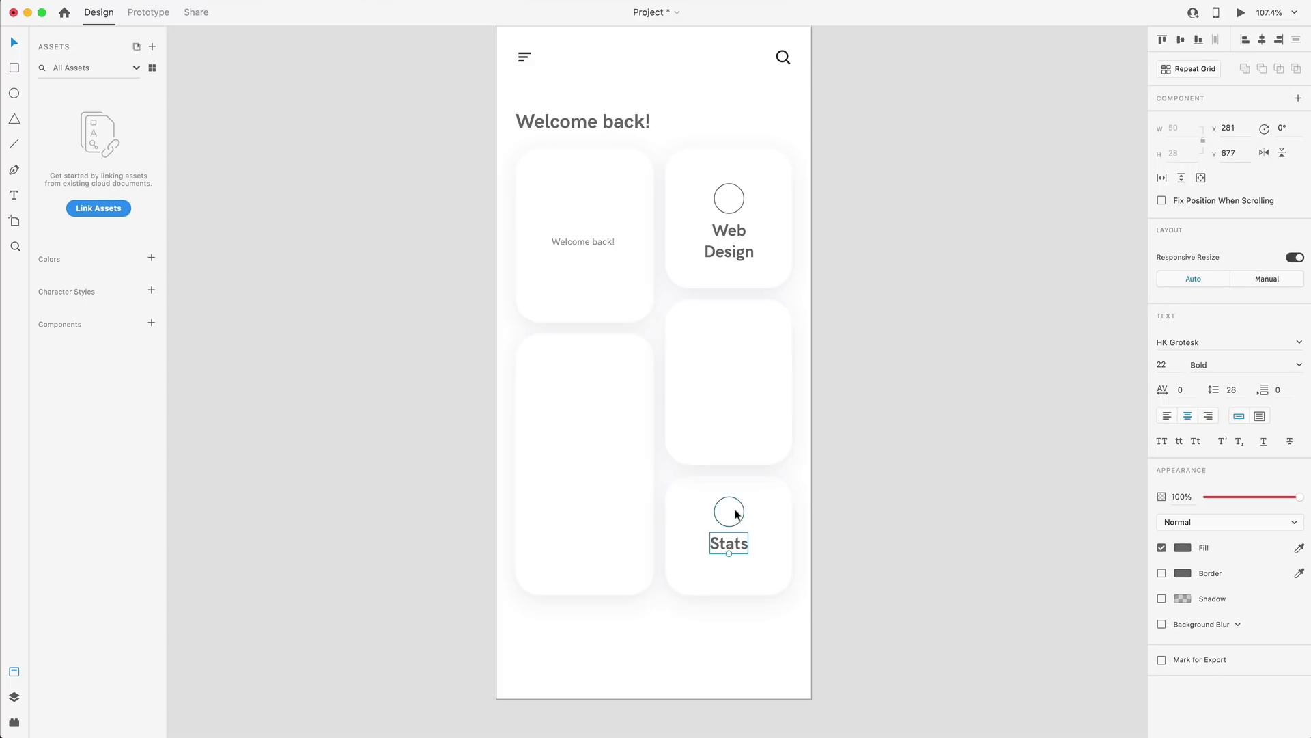
click(736, 514)
drag(734, 519, 734, 529)
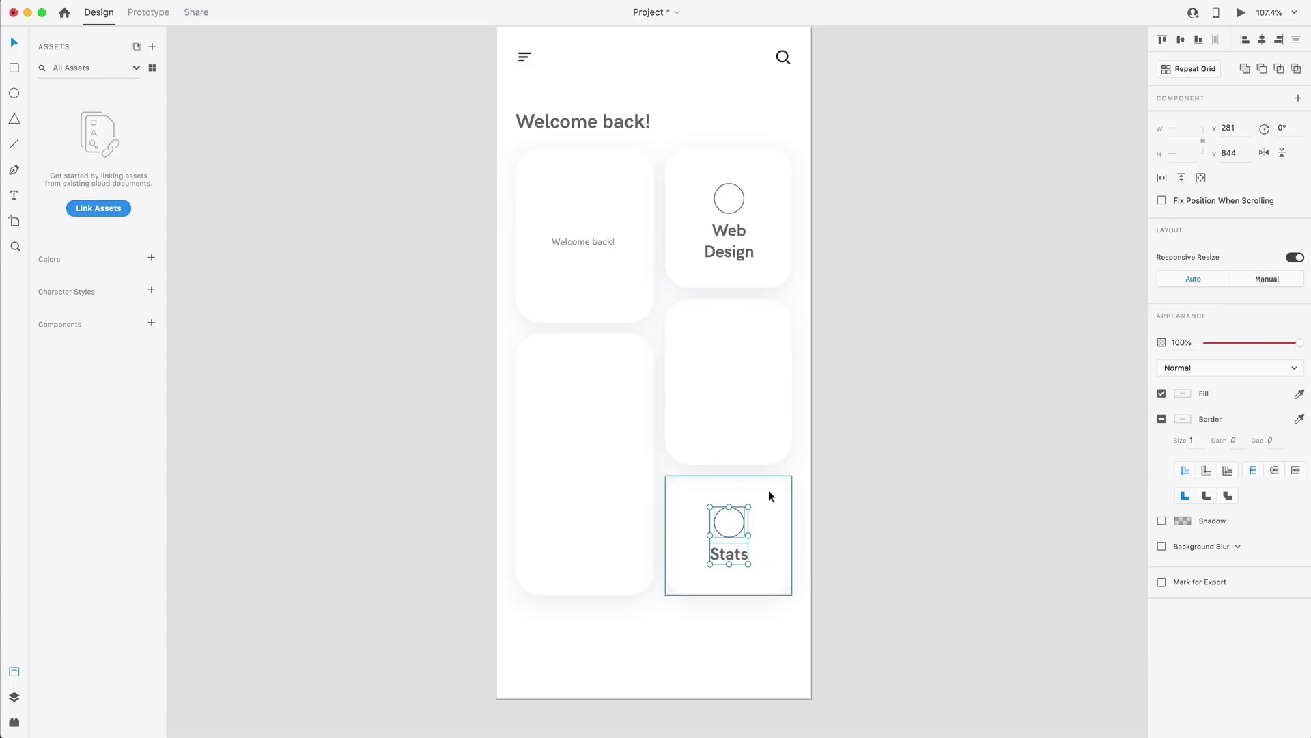
key(alt)
key(Down)
key(Down)
key(Down)
key(Down)
key(Down)
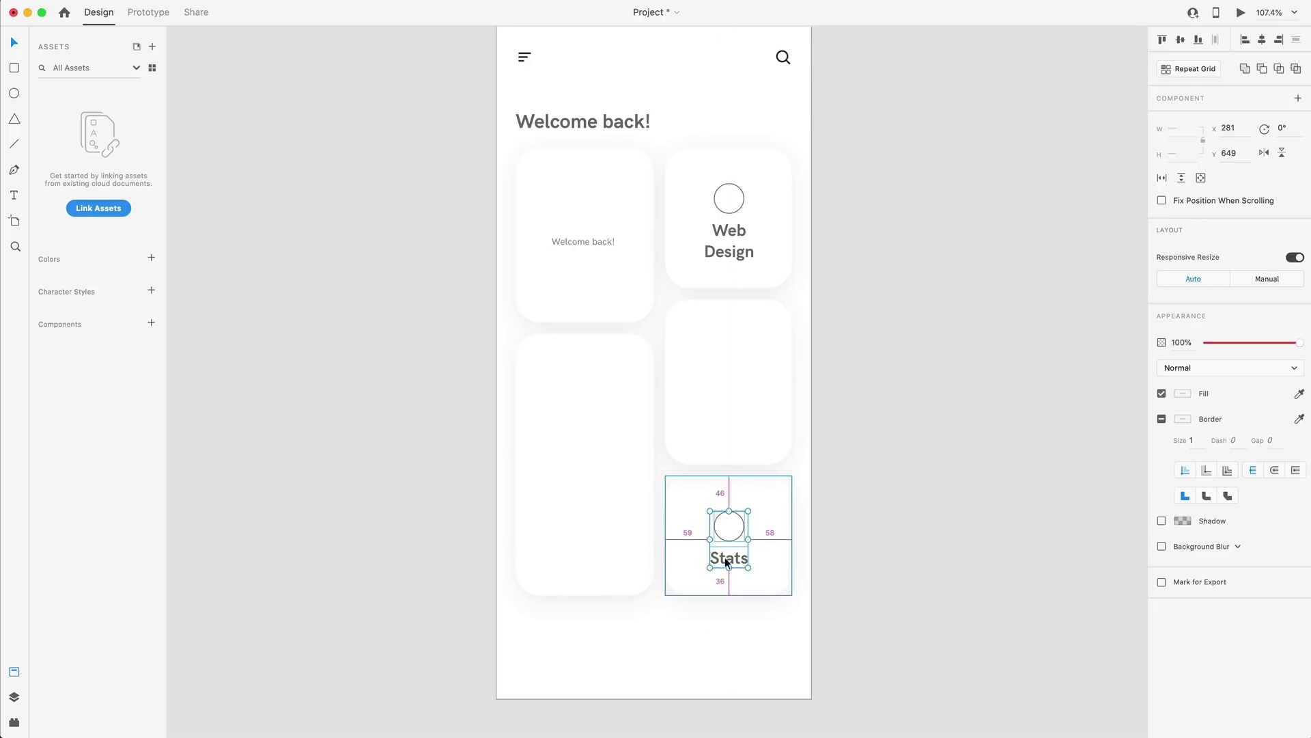
click(890, 574)
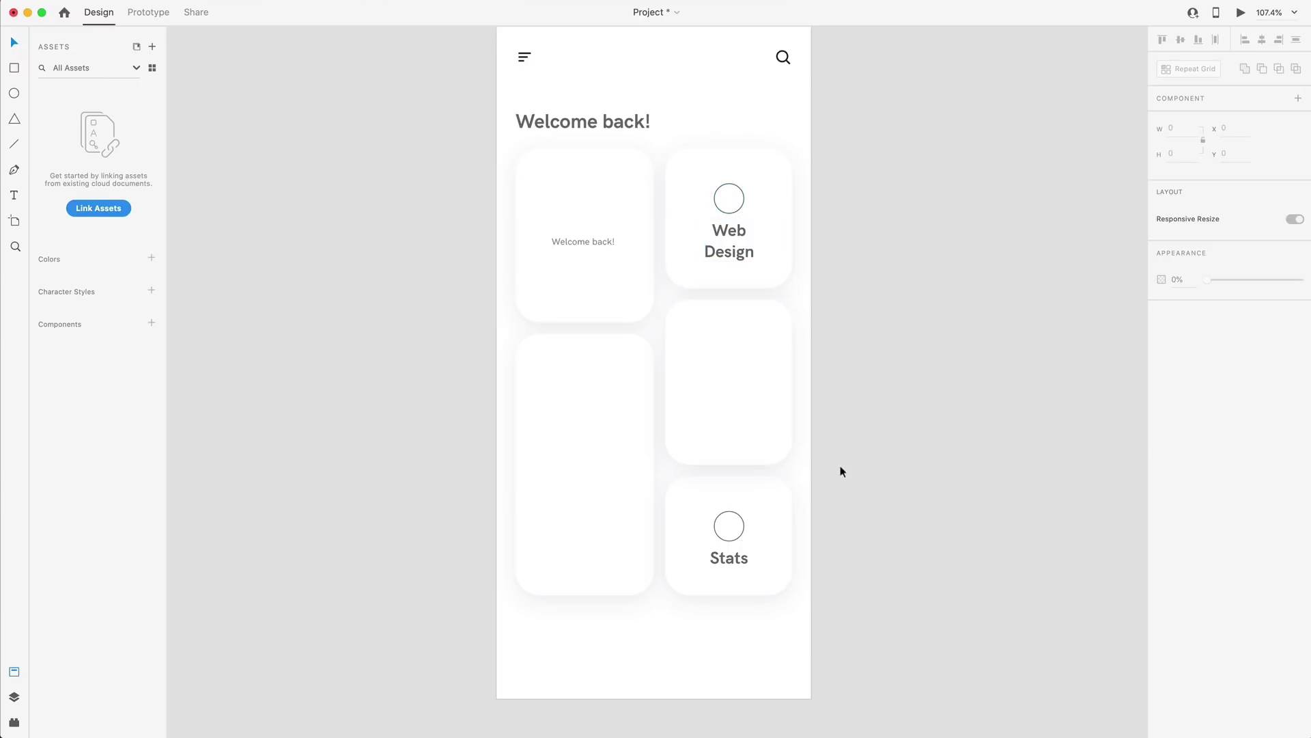
- Copy the Web Design label into the middle card and retitle it 'Daily goal'
click(703, 341)
drag(737, 231, 721, 340)
double_click(725, 325)
key(ctrl+a)
text(Daily goal)
key(Escape)
key(shift+Down)
key(Down)
key(Down)
key(Down)
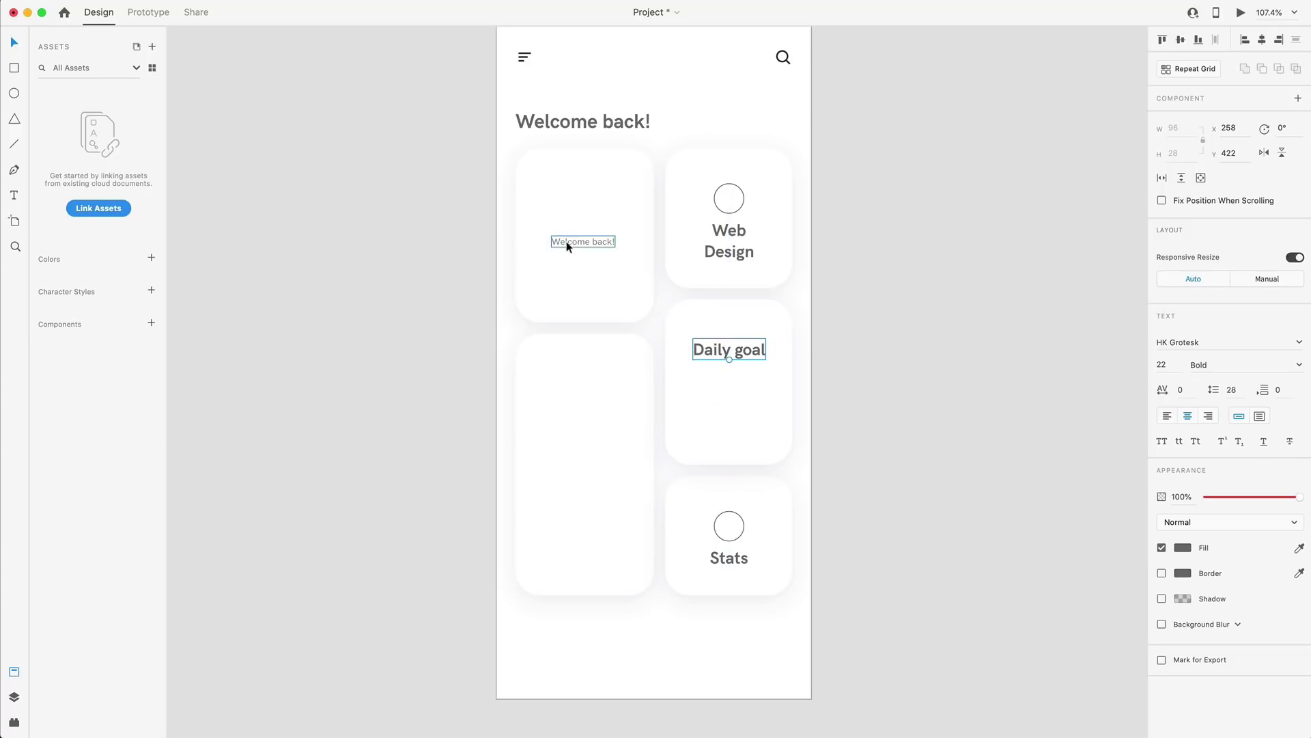
- Move the caption under Daily goal and change it to '75/100 XP'
drag(567, 240, 714, 370)
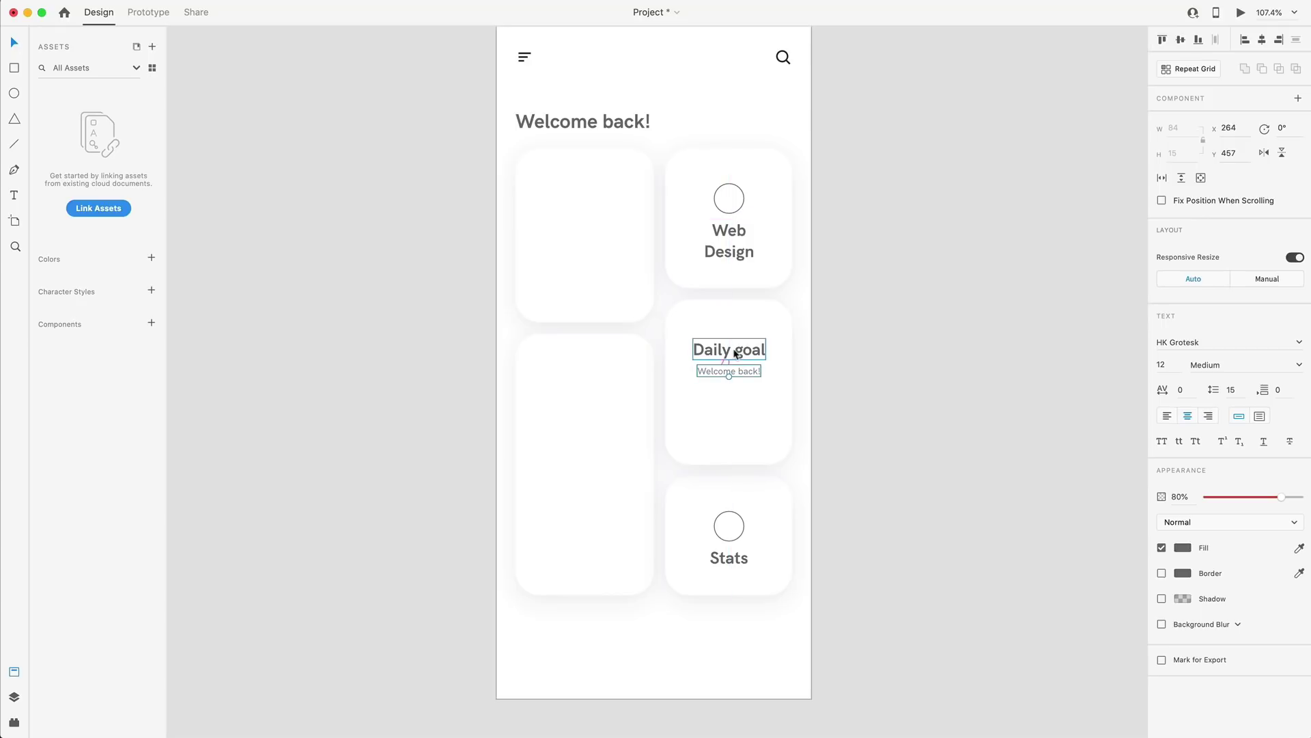
key(Up)
key(Up)
key(Up)
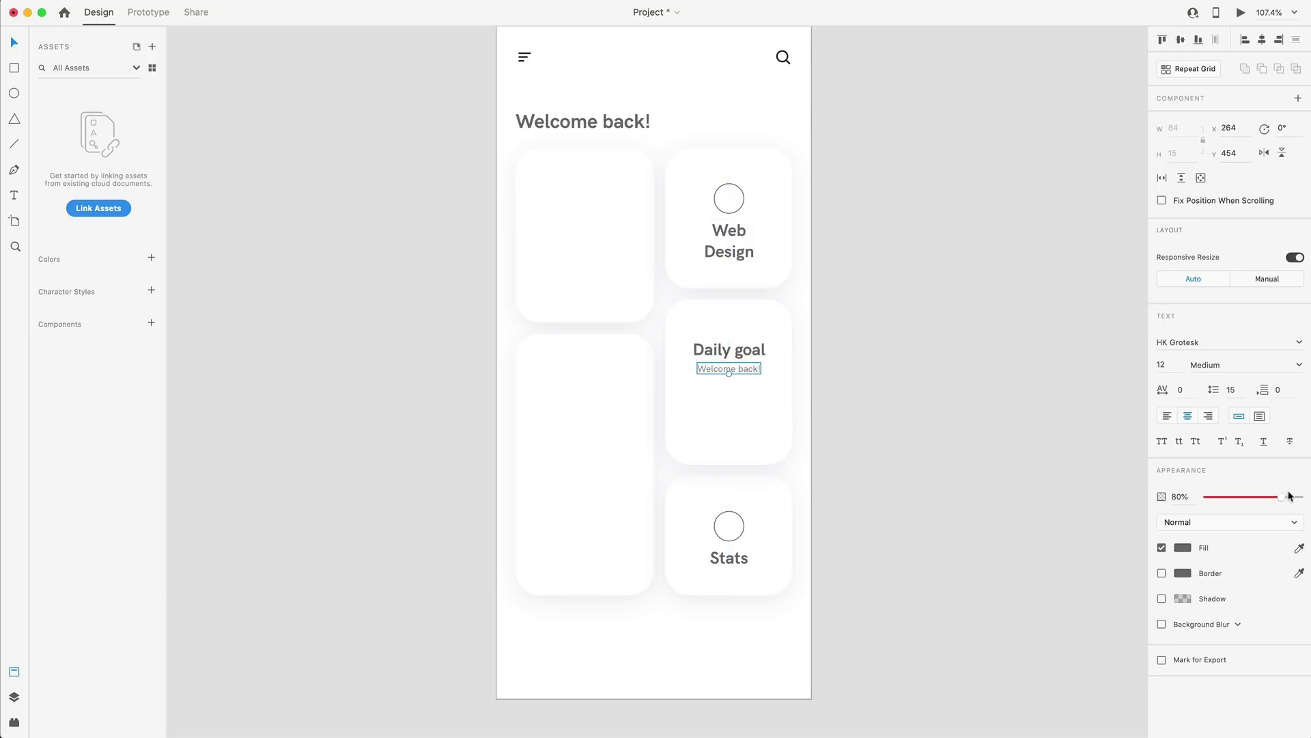
double_click(728, 369)
text(75/100 XP)
key(Escape)
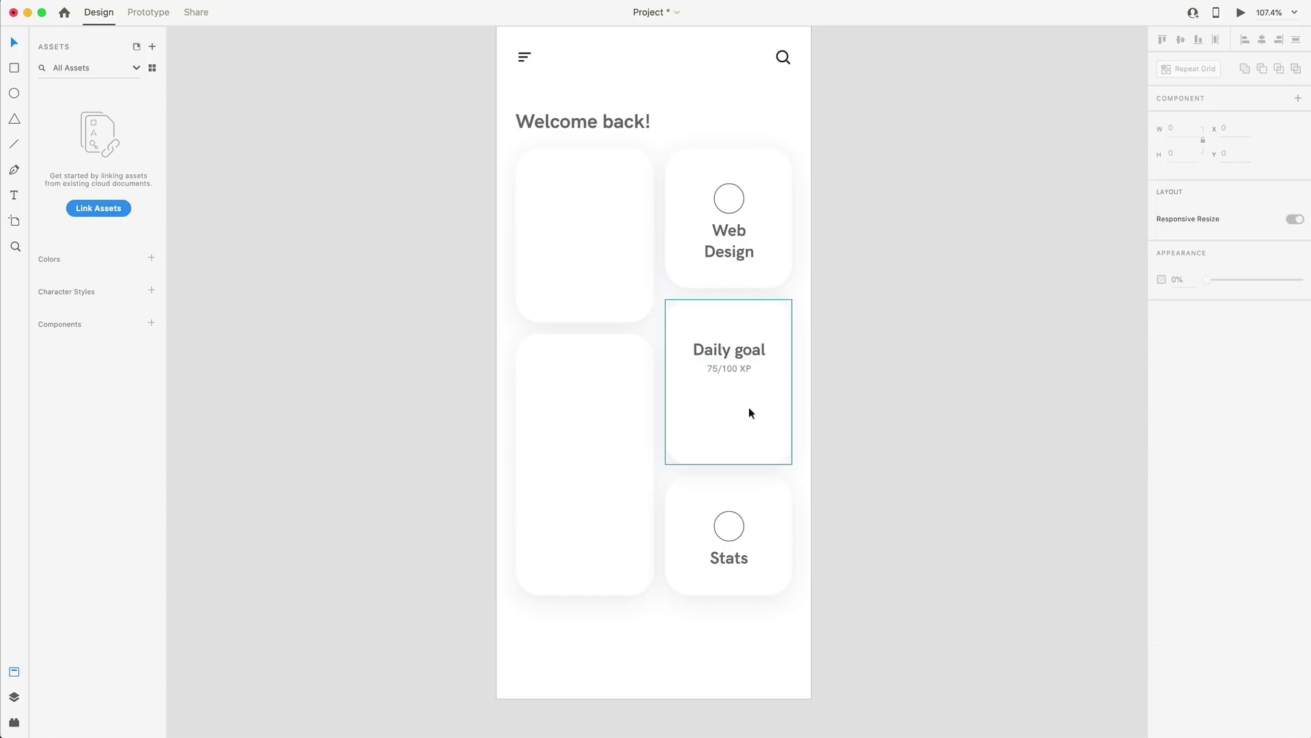
- Duplicate the Daily goal title below, sized 18 pt, reading '75%'
drag(749, 350, 749, 406)
click(1166, 368)
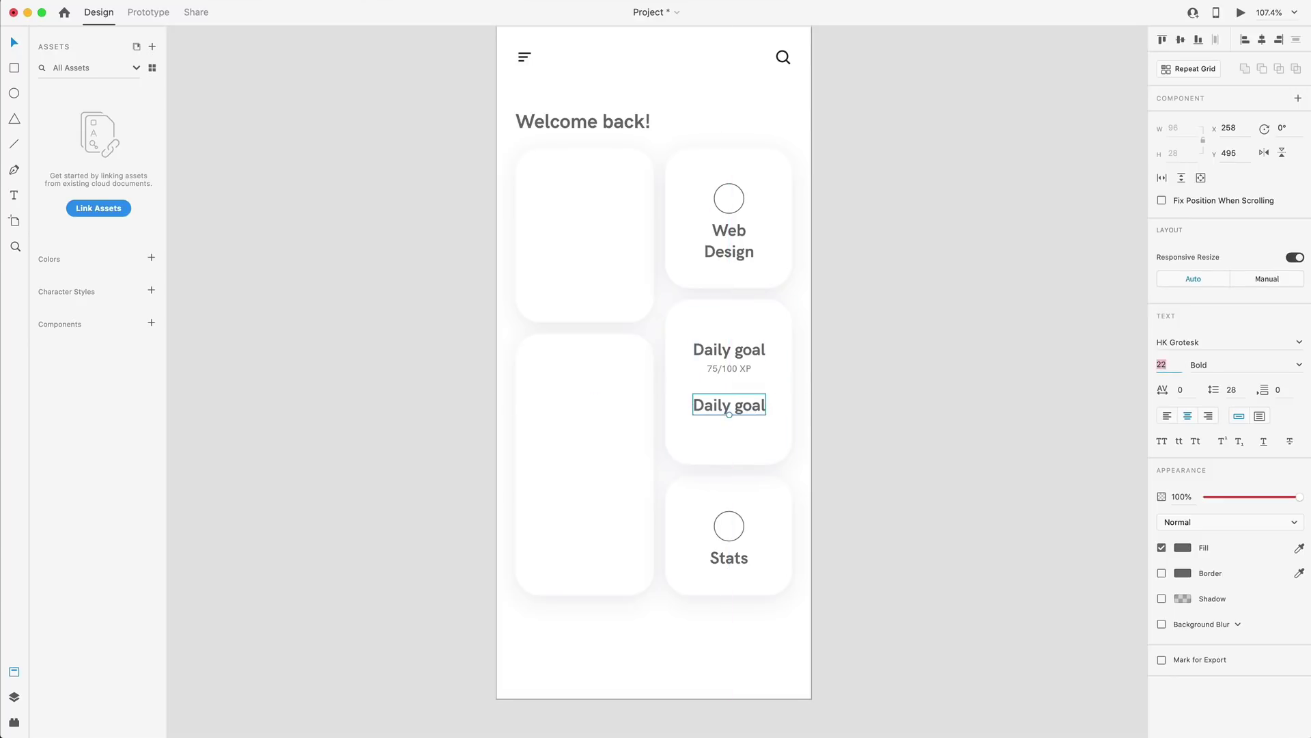
text(18)
key(Return)
double_click(770, 409)
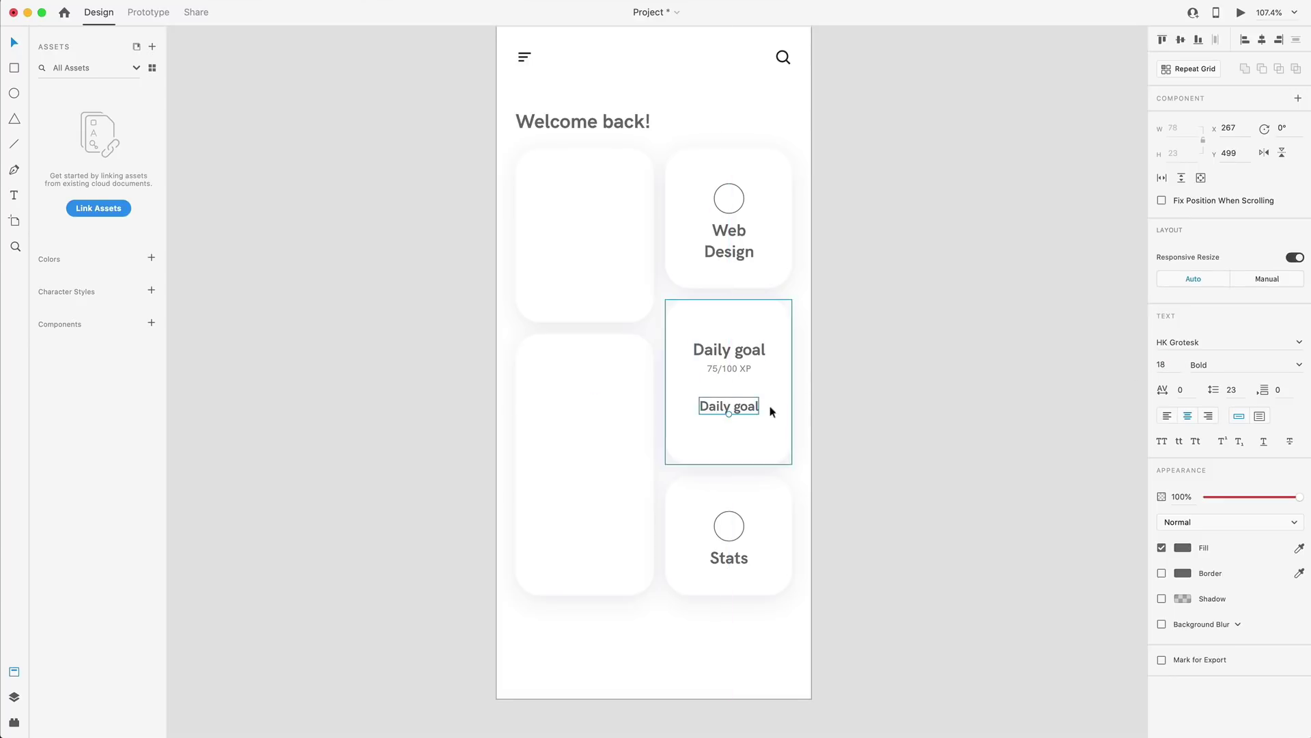
key(ctrl+a)
text(75%)
click(903, 428)
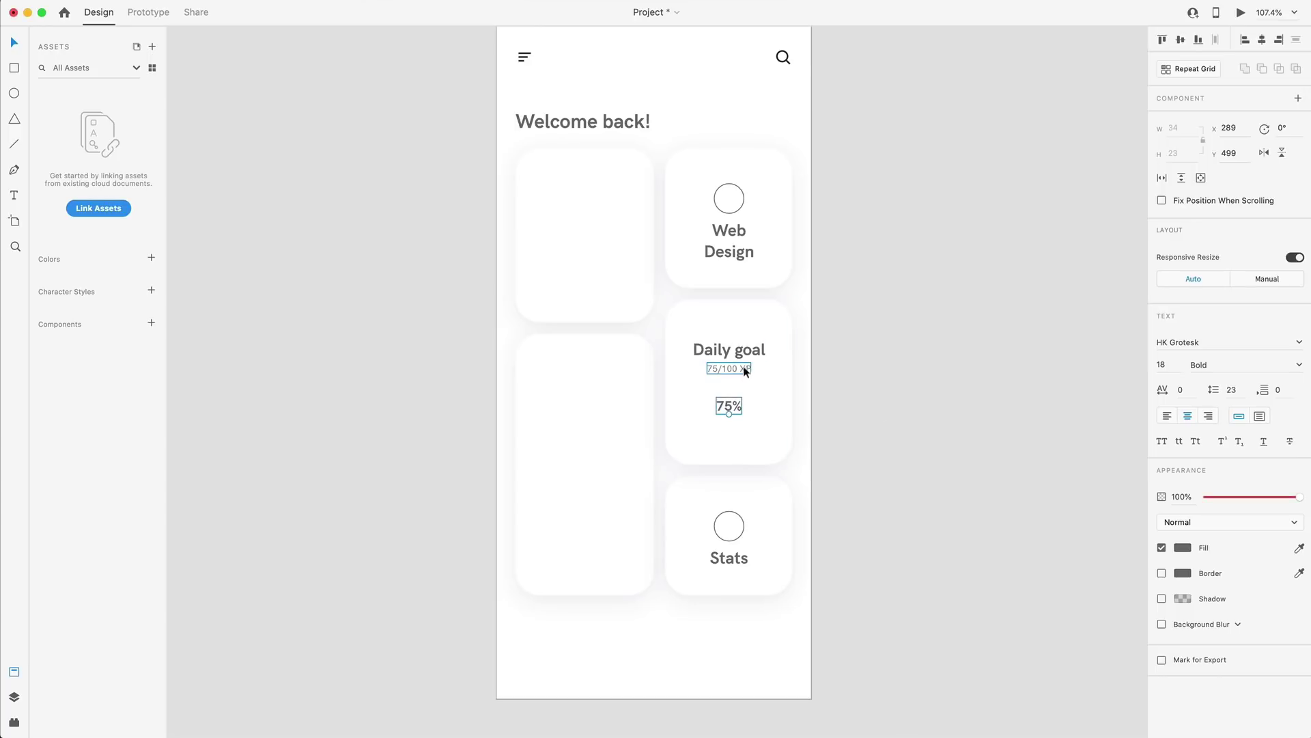
- Draw a borderless 9 px-high bar below 75% with a 1000 corner radius
click(13, 68)
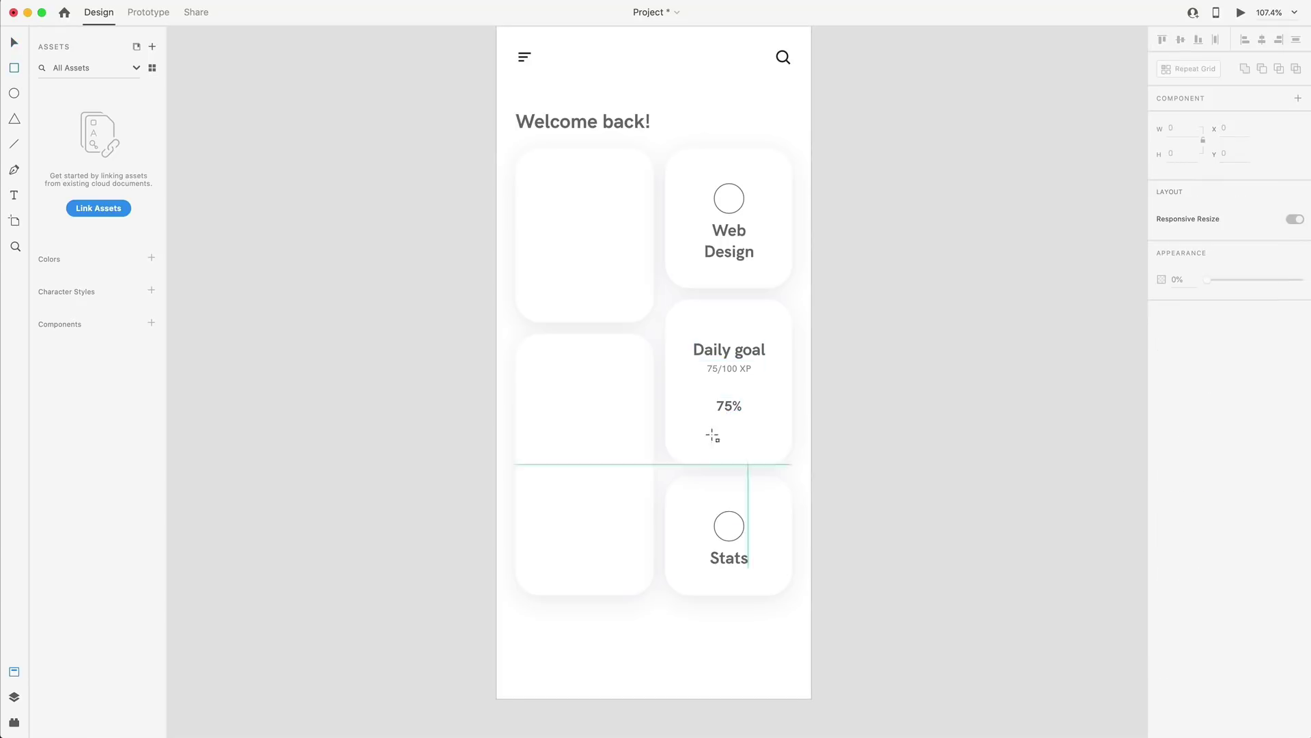
drag(675, 422, 769, 430)
scroll(769, 430, up, 5)
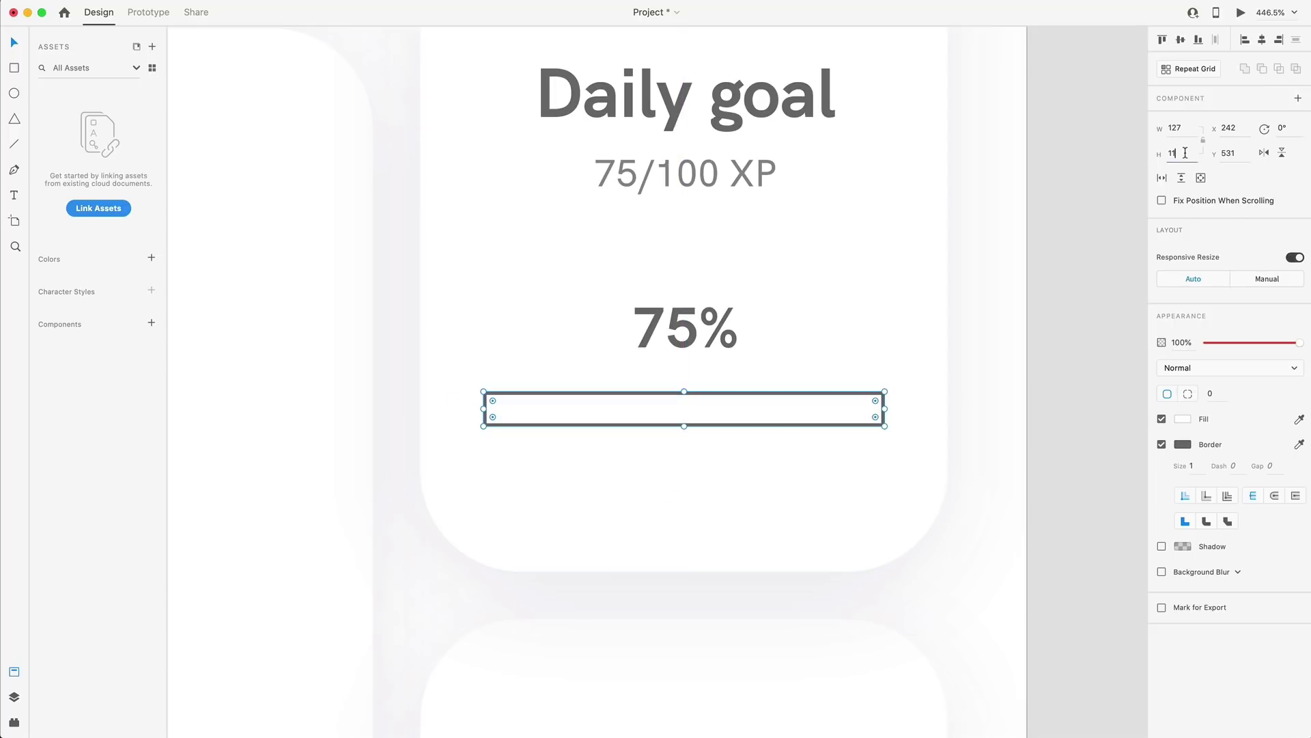
text(9)
key(Return)
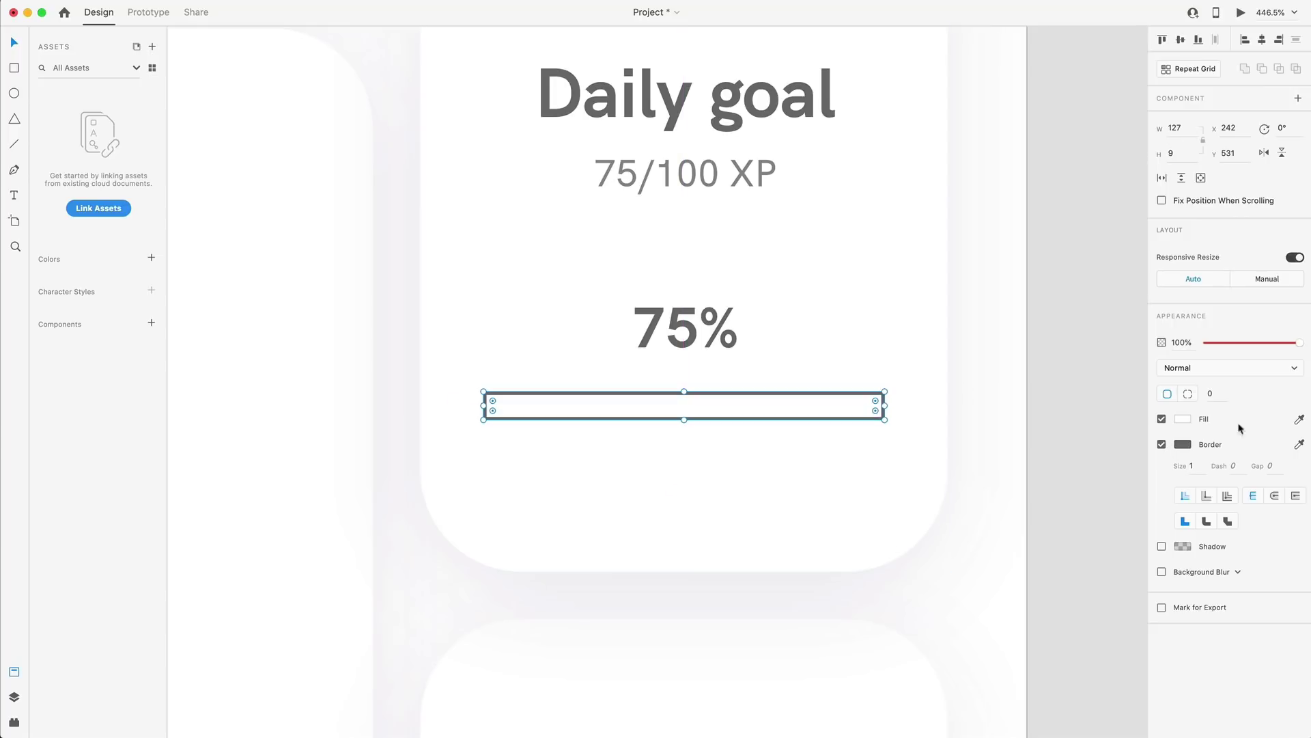
click(1160, 445)
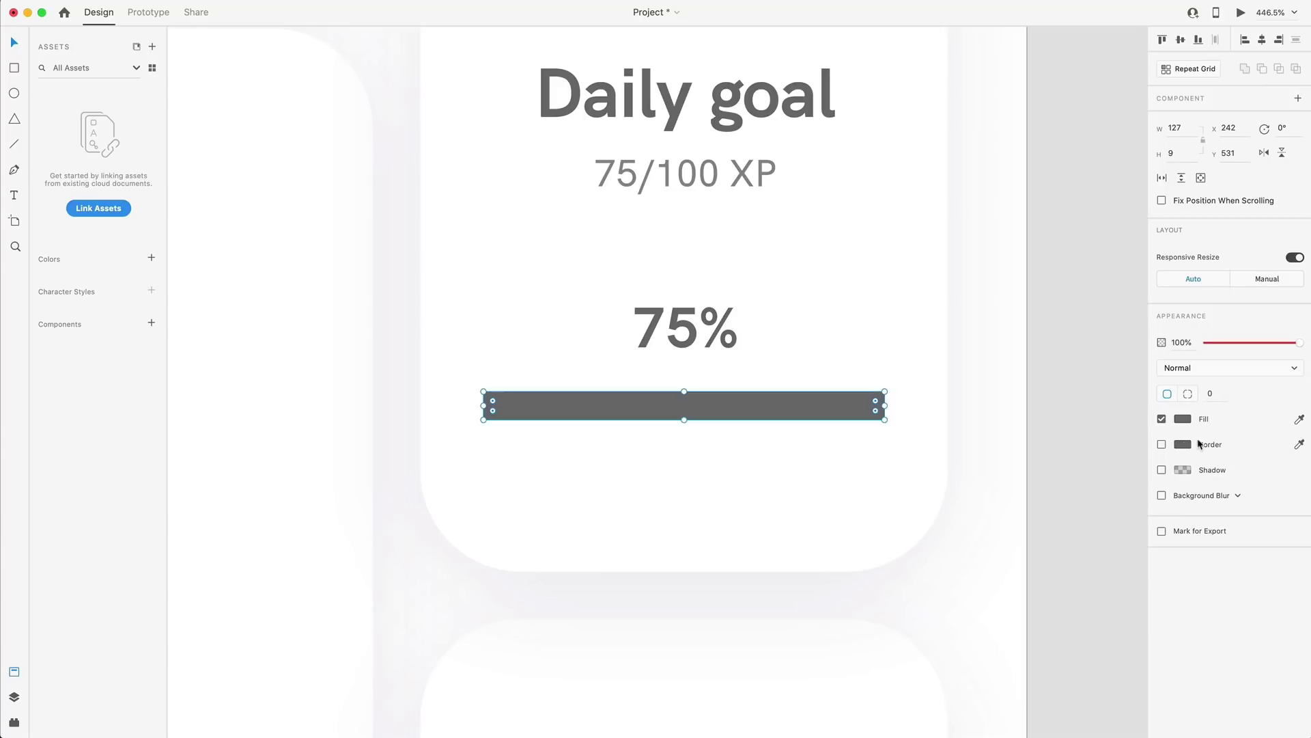
click(1211, 393)
text(1000)
key(Return)
- Position the bar under 75% and add a lighter #A0A0A0 fill bar about 95 wide
drag(750, 400, 700, 530)
drag(704, 321, 704, 346)
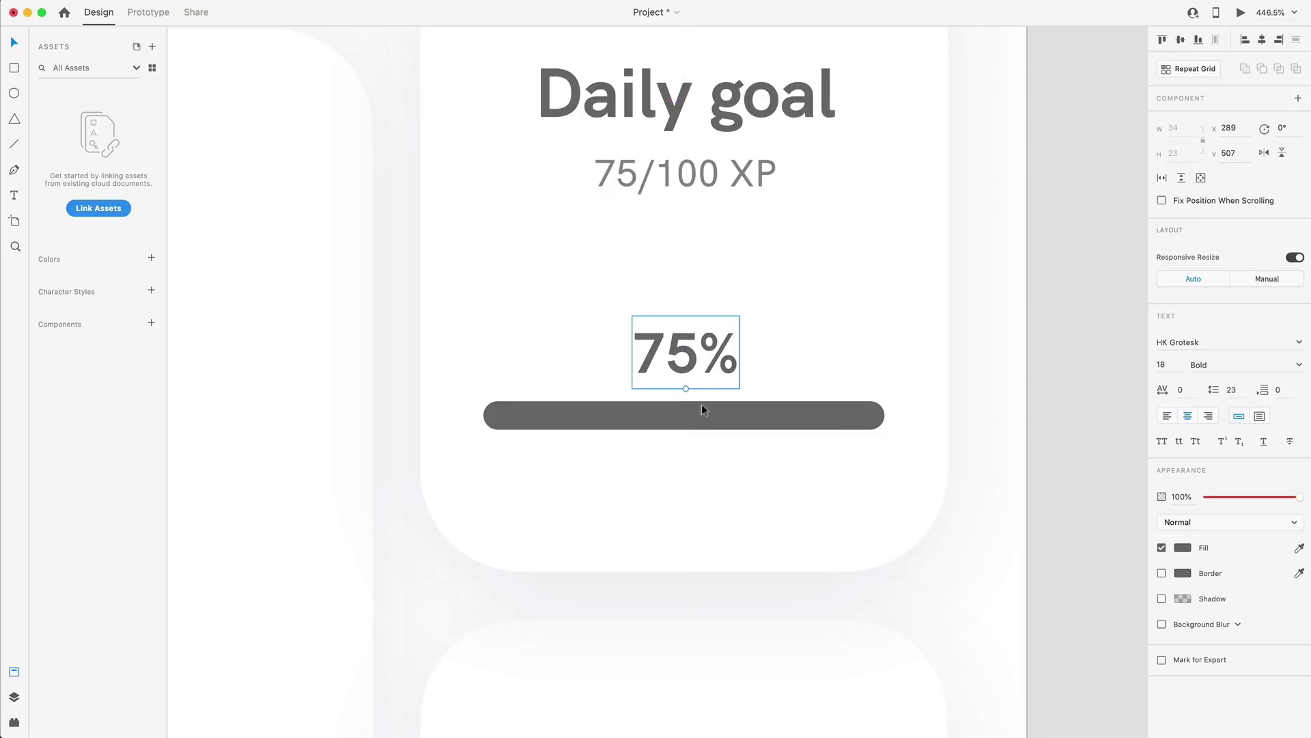
click(697, 419)
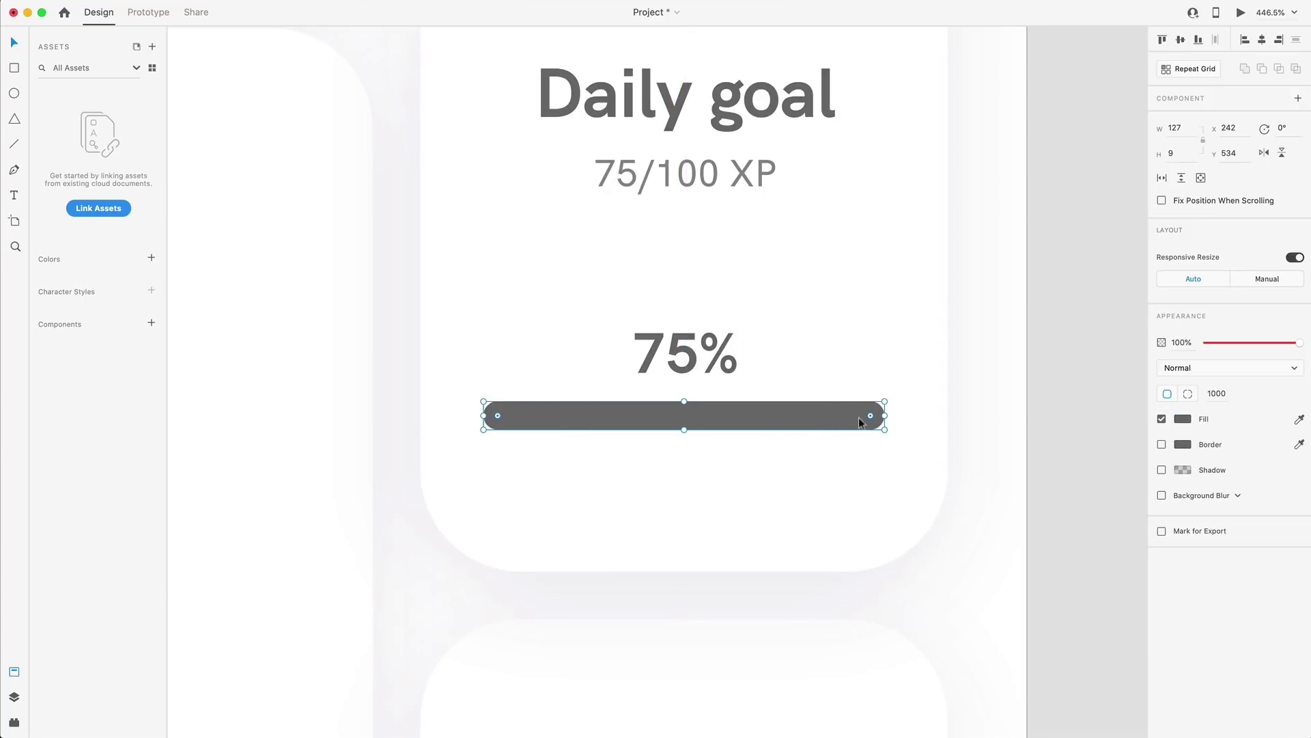
drag(884, 415, 663, 415)
click(1188, 419)
click(1014, 389)
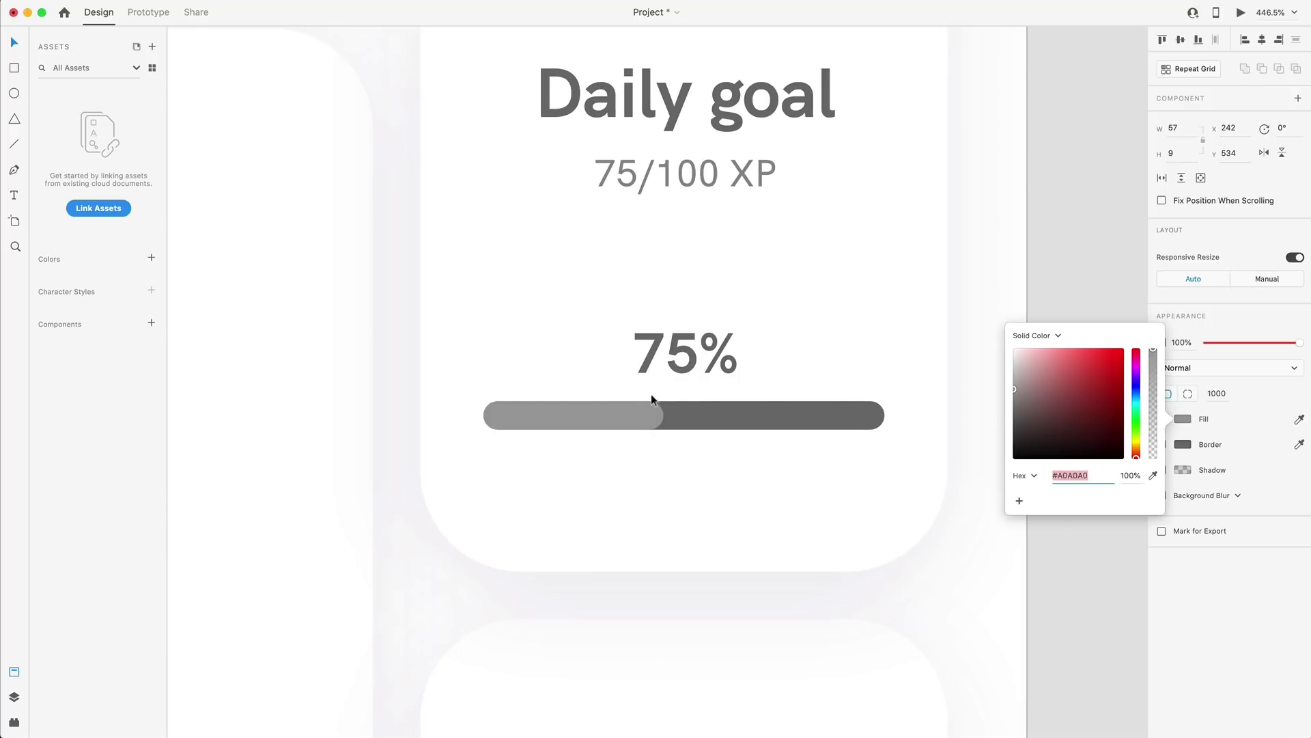
drag(663, 416, 784, 422)
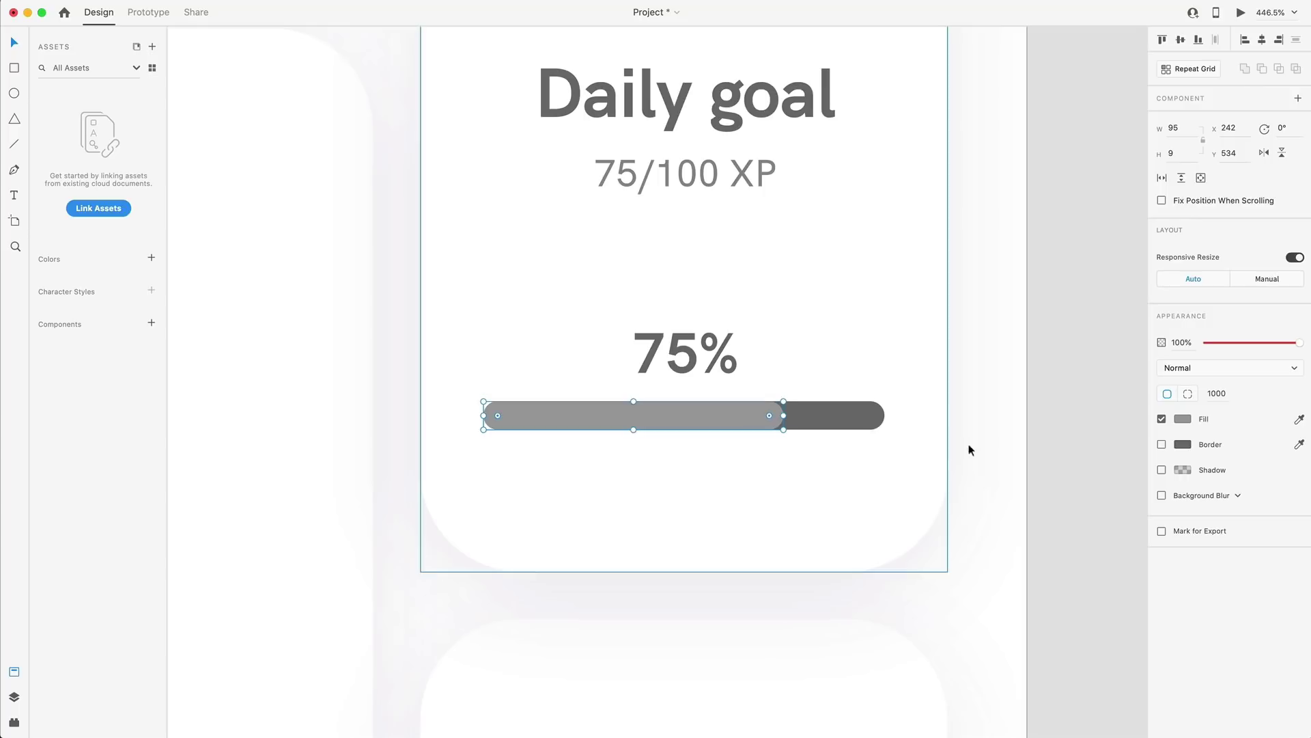
click(1025, 391)
scroll(1019, 321, down, 10)
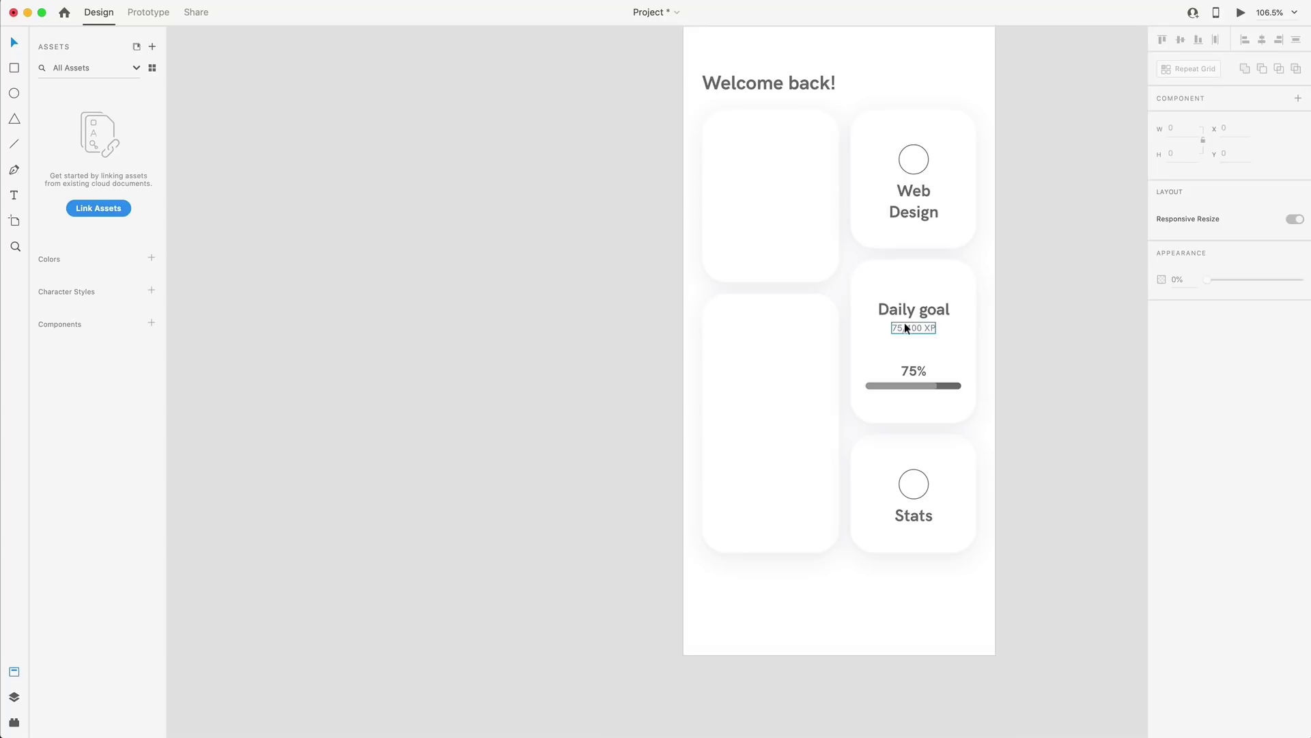
- Copy the Daily goal heading and 75/100 XP line into the top-left card
scroll(904, 322, right, 5)
scroll(904, 322, up, 2)
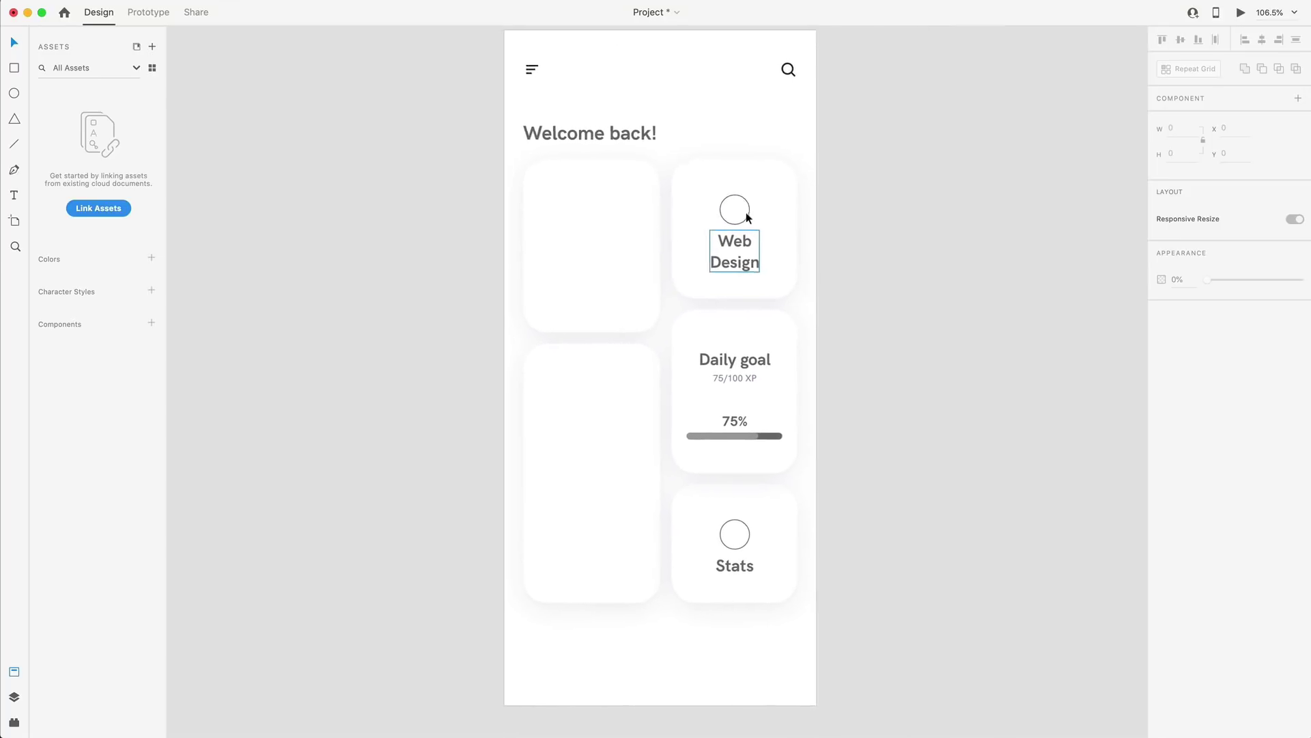
scroll(746, 214, down, 1)
scroll(747, 214, right, 1)
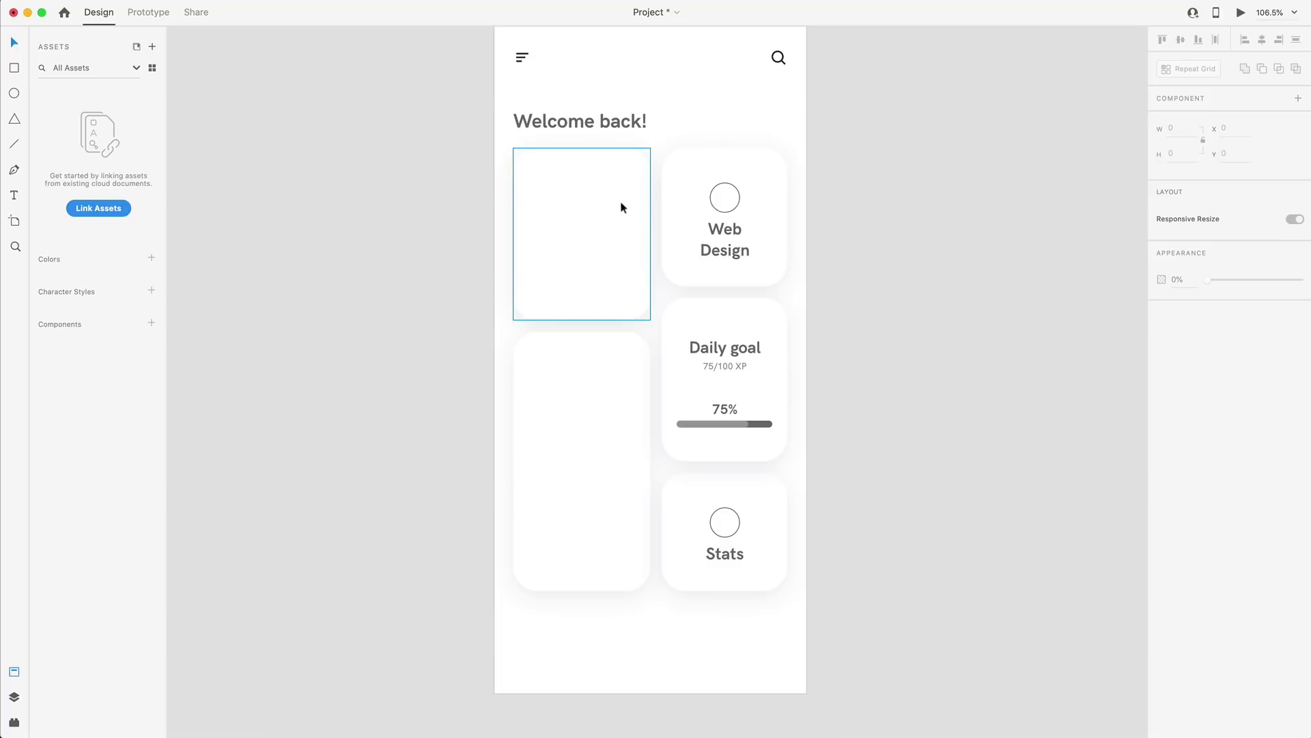
click(733, 351)
shift+click(732, 367)
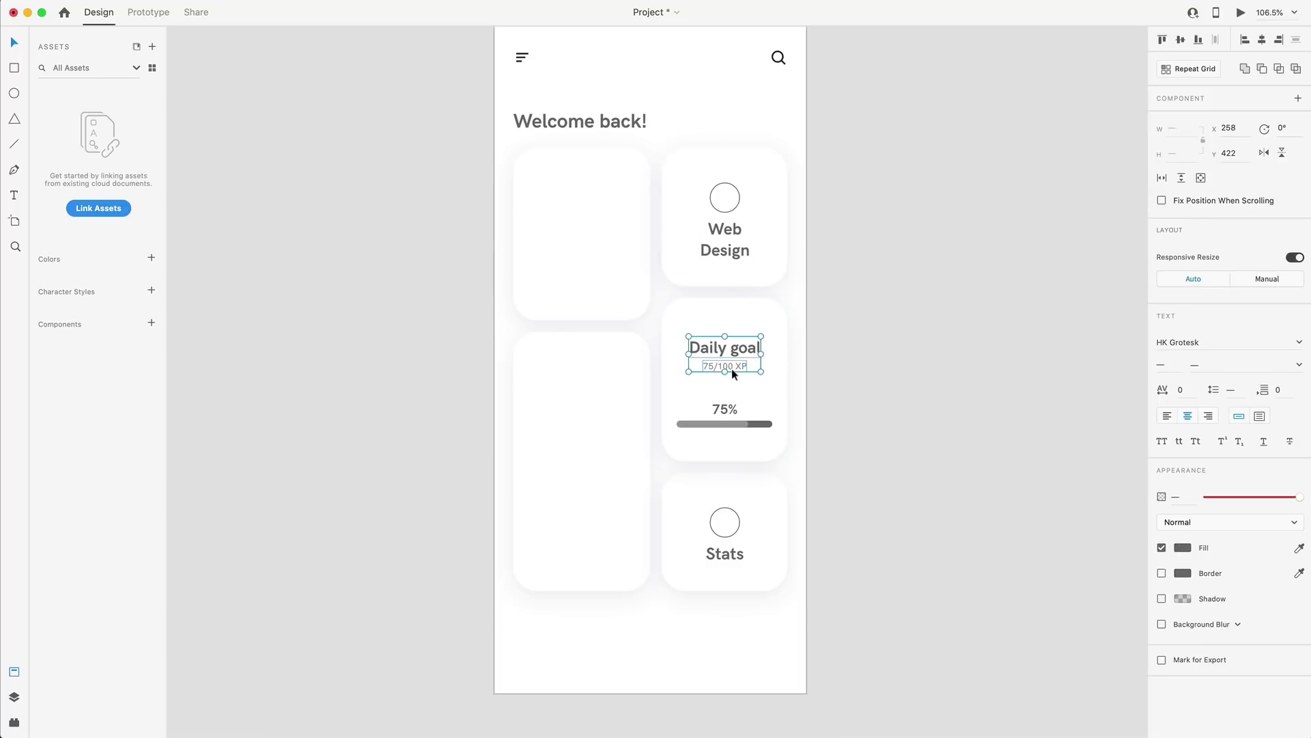
drag(732, 367, 592, 265)
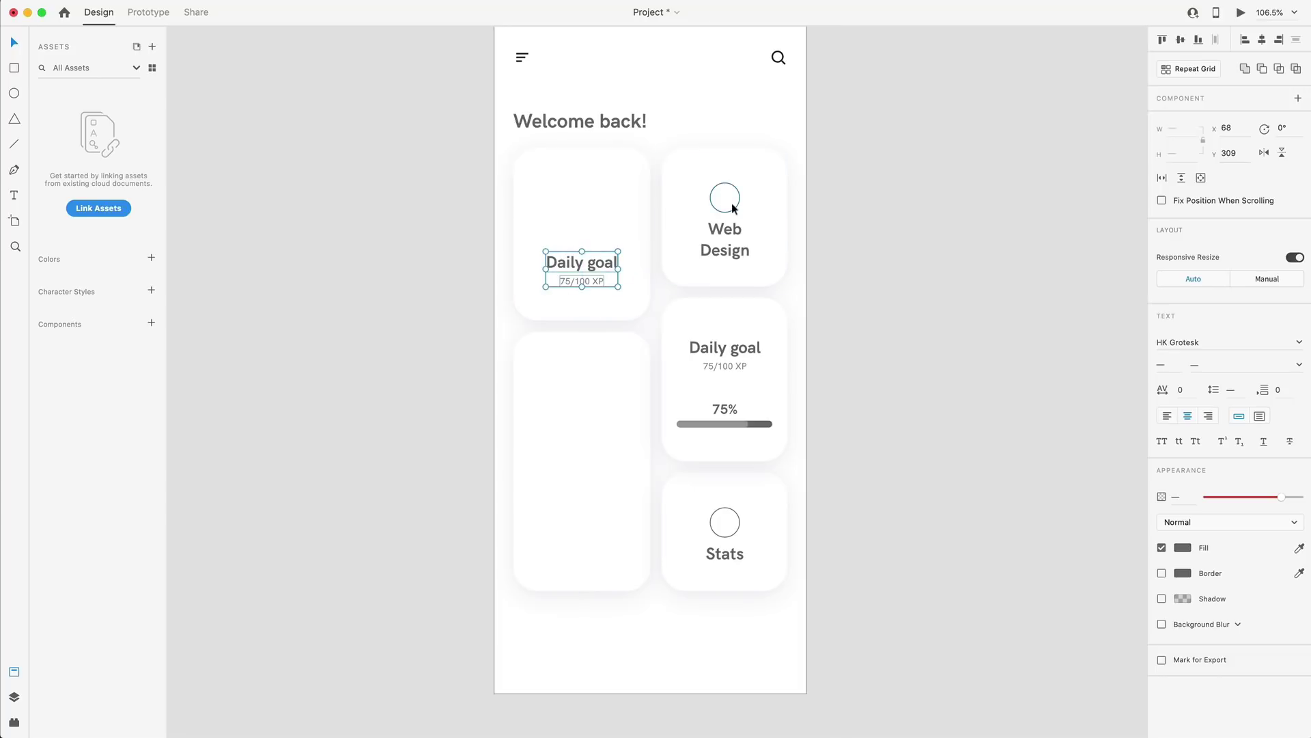
- Copy the circle above them, resize it to 66 × 66 and centre it above the heading
drag(733, 207, 610, 183)
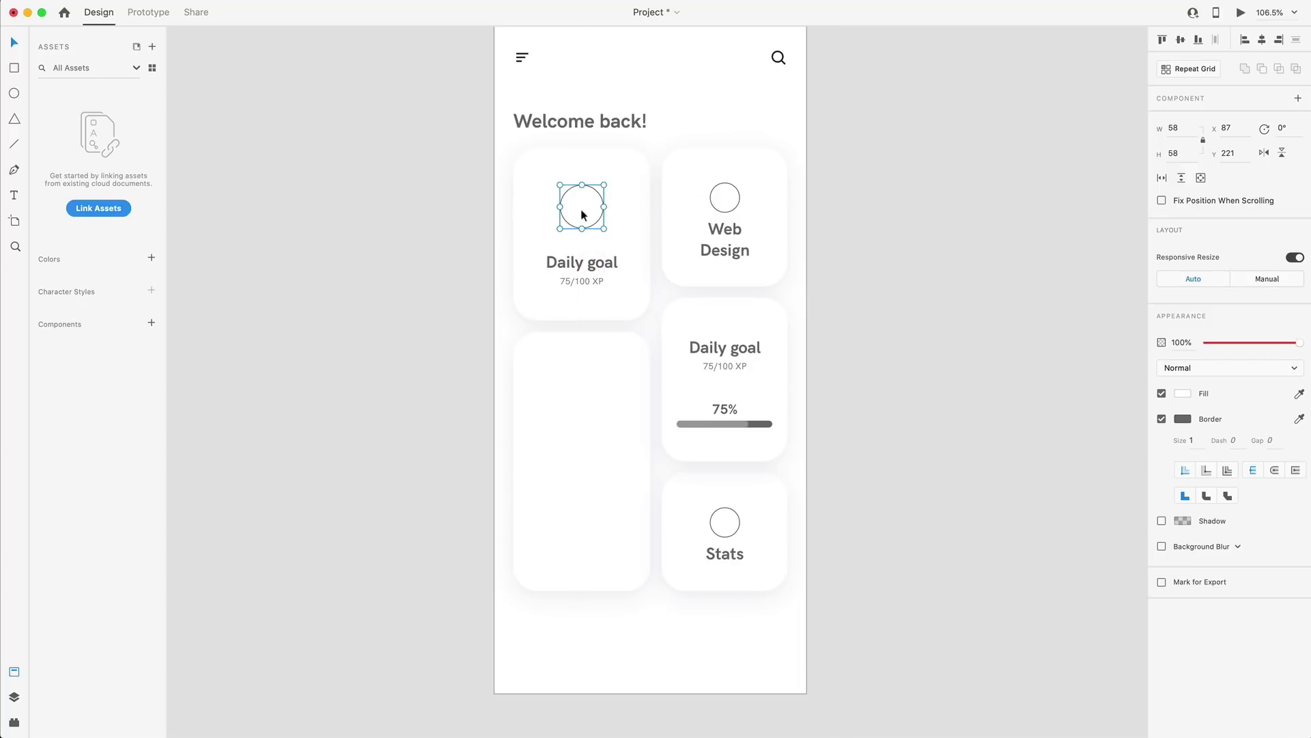
click(1182, 128)
text(66)
key(Return)
drag(582, 211, 579, 213)
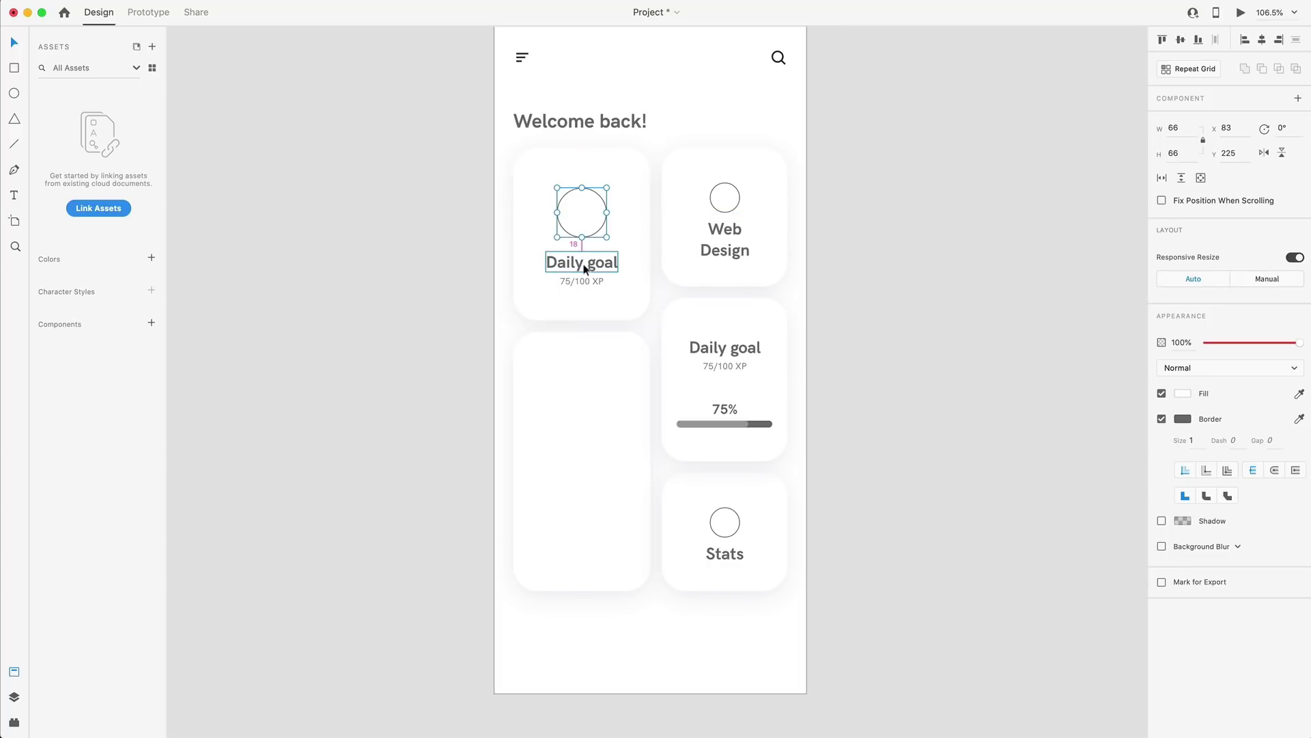
key(Up)
key(Up)
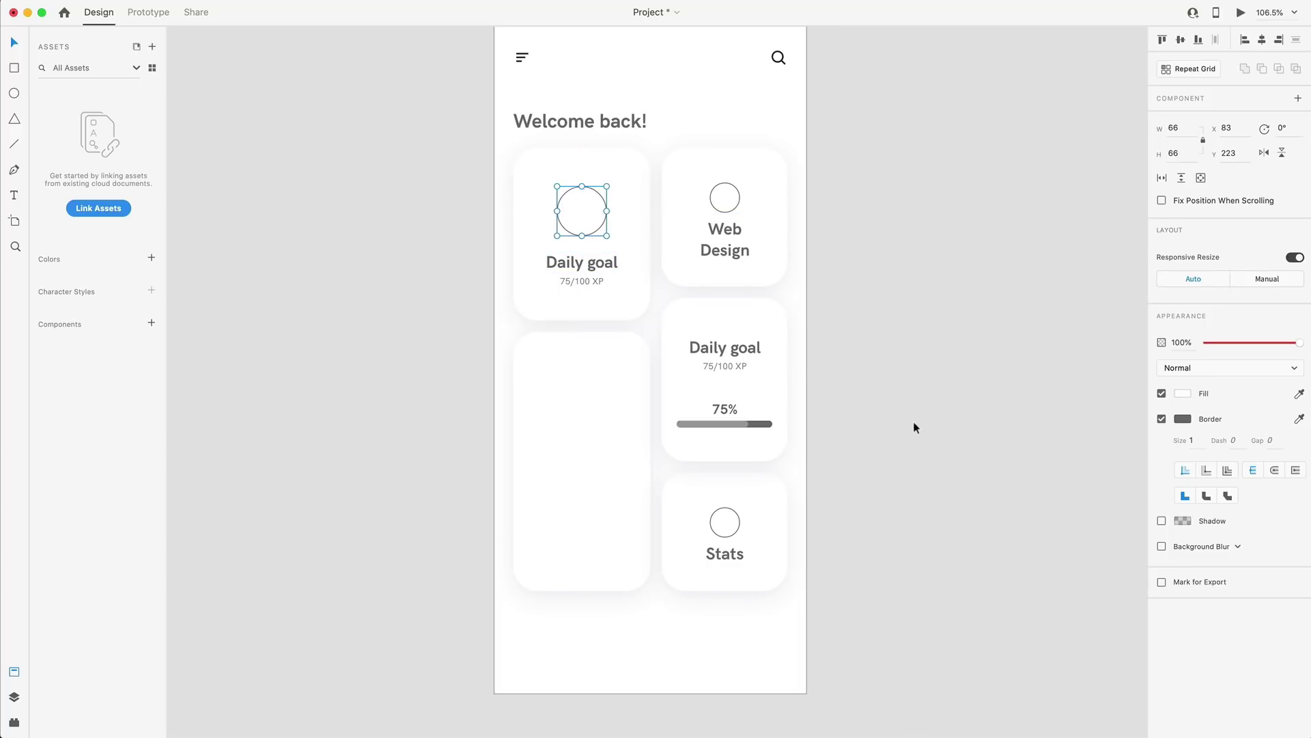
scroll(600, 405, down, 1)
click(599, 404)
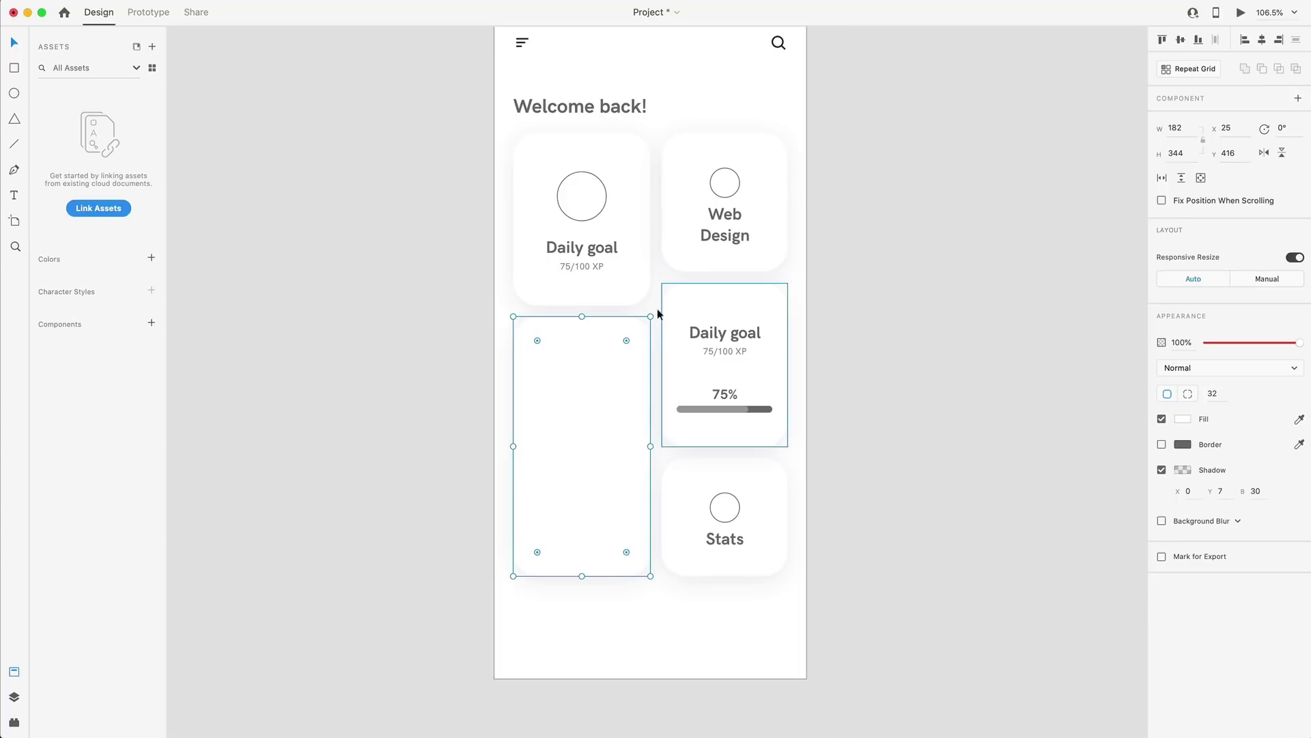
- Copy the Web Design circle, its label and the 75/100 XP line into the lower-left card
click(718, 227)
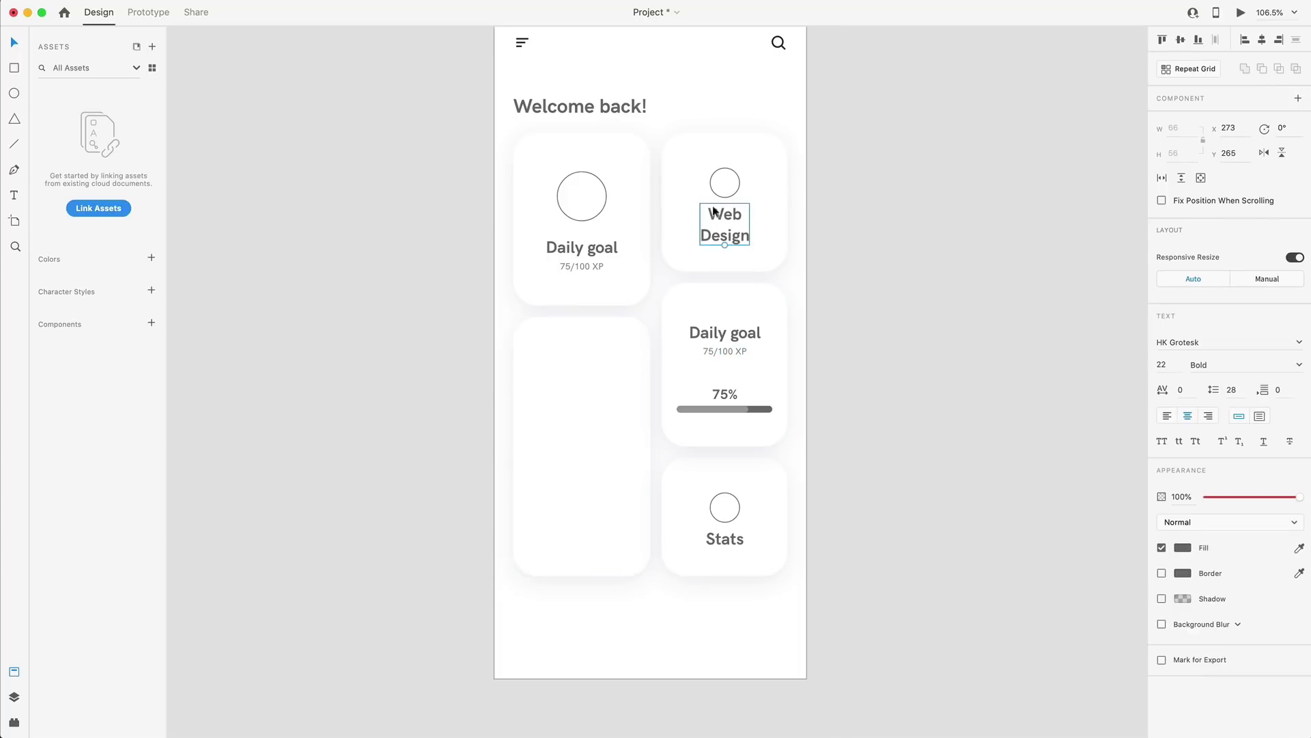
shift+click(728, 187)
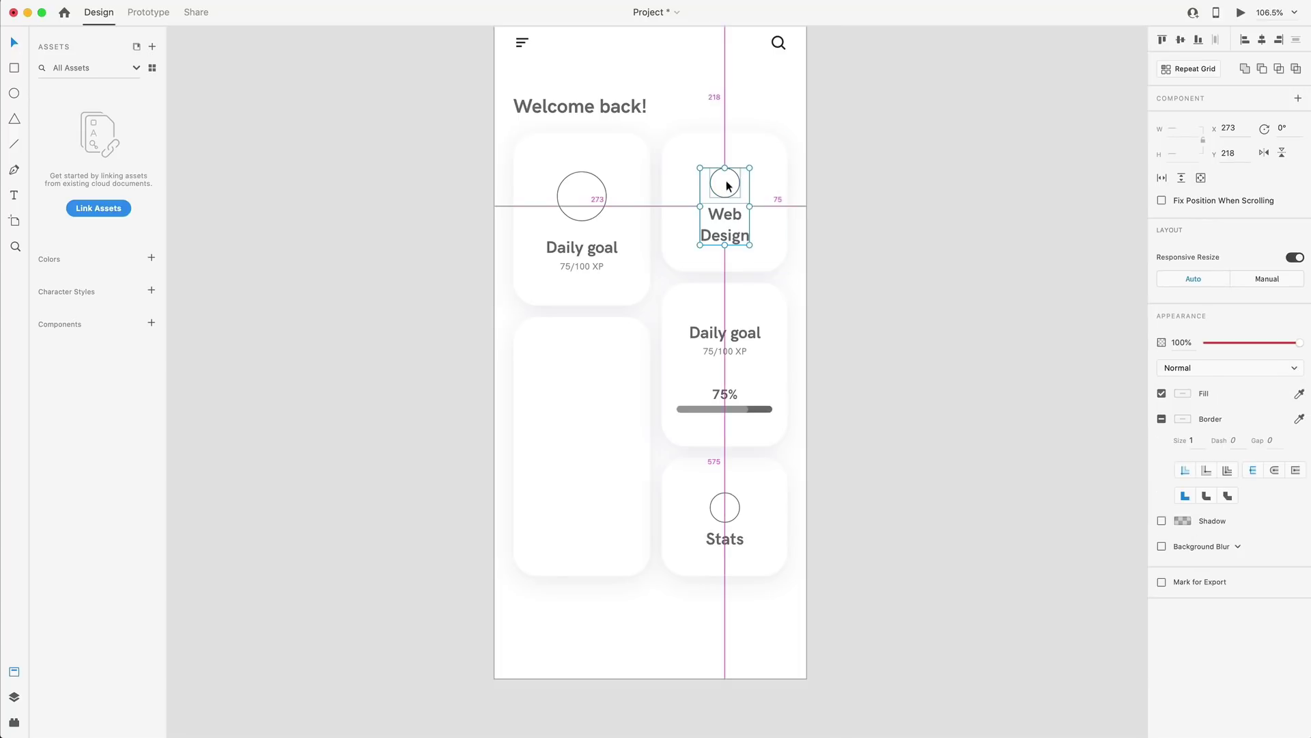
drag(728, 186, 586, 370)
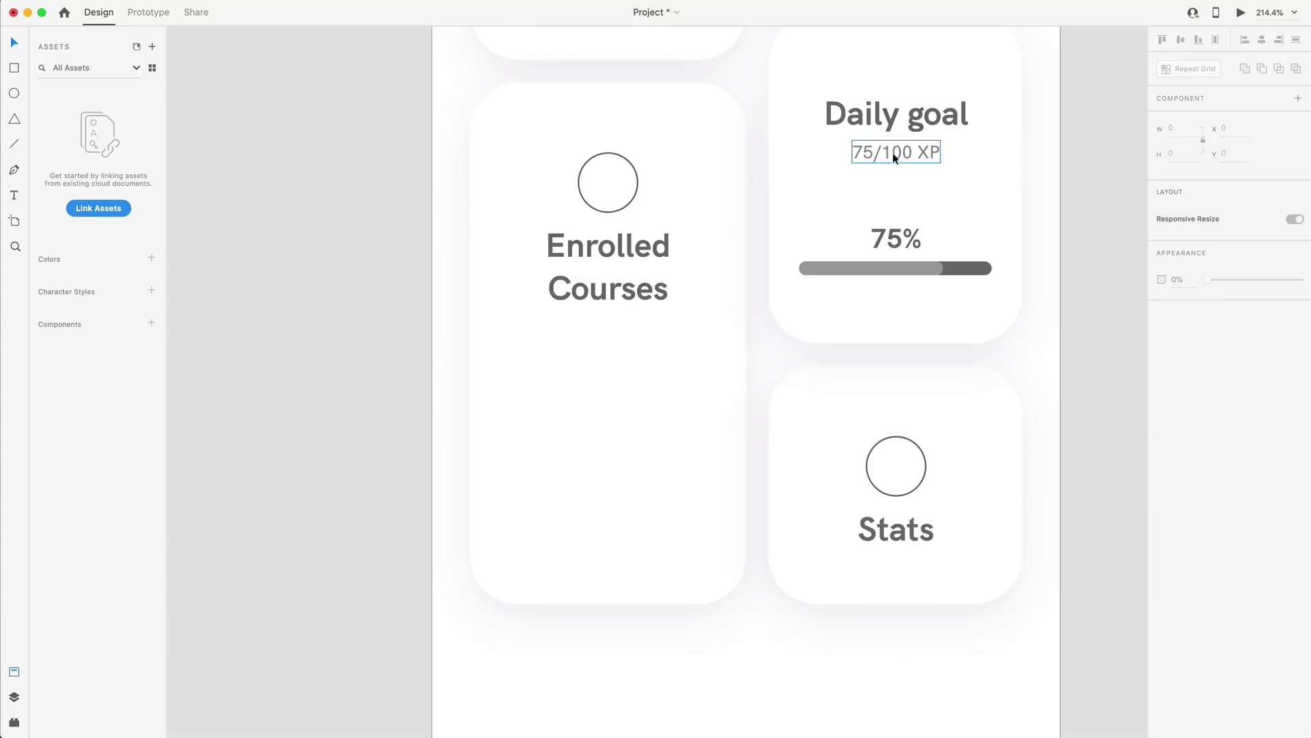
drag(892, 153, 610, 348)
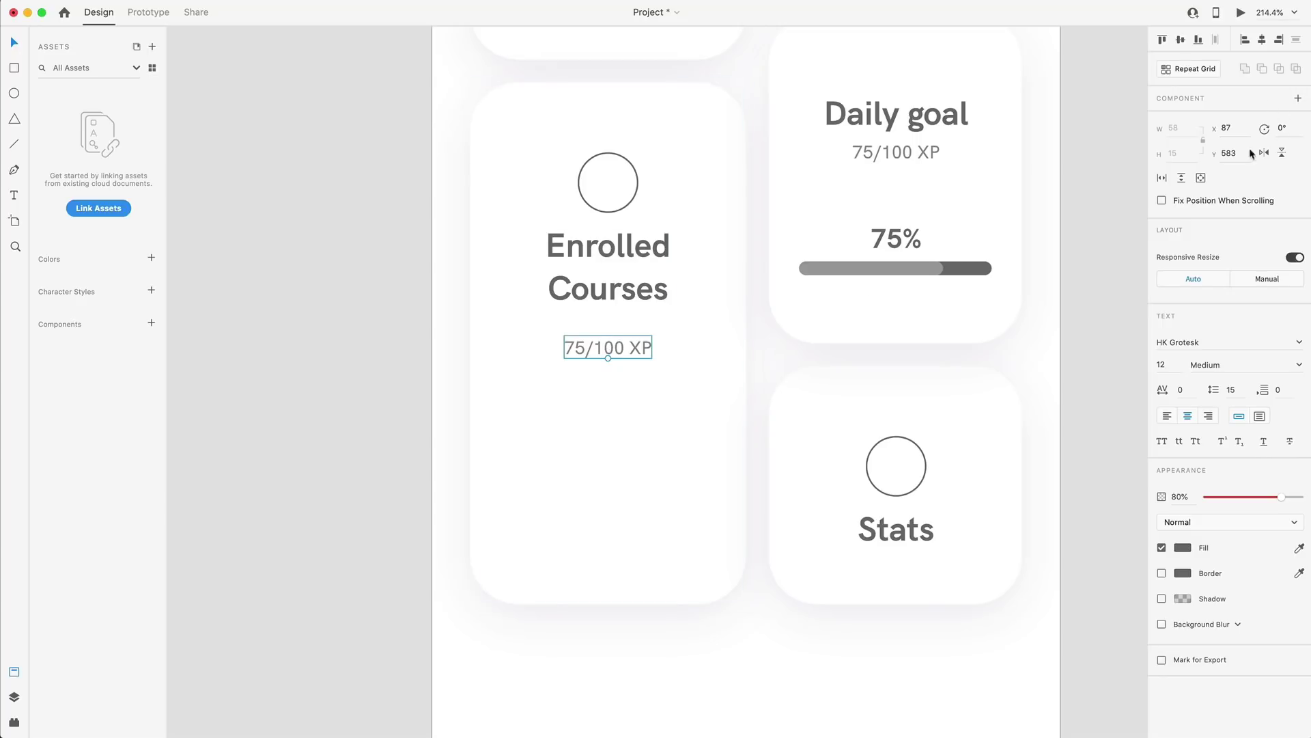
- Repeat the text line into six tightly spaced, left-aligned course rows with Repeat Grid
click(1192, 68)
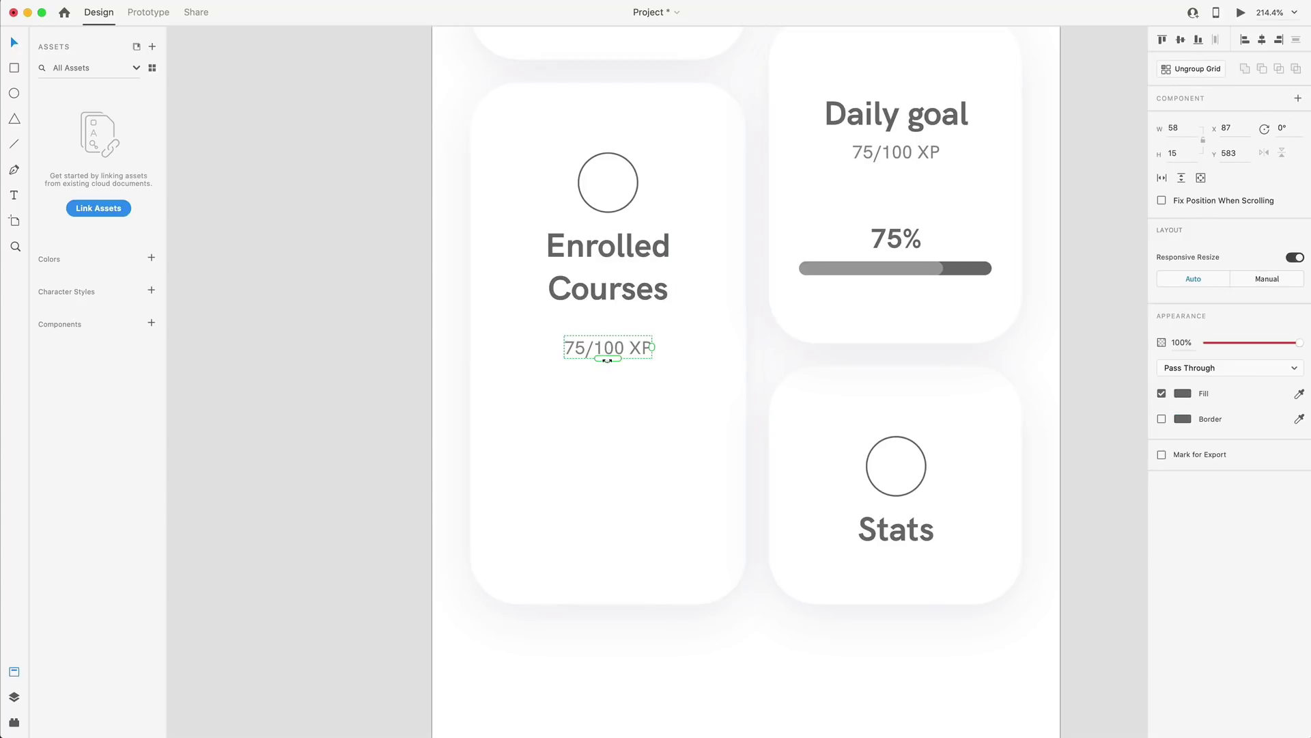
drag(608, 358, 608, 456)
drag(610, 375, 614, 369)
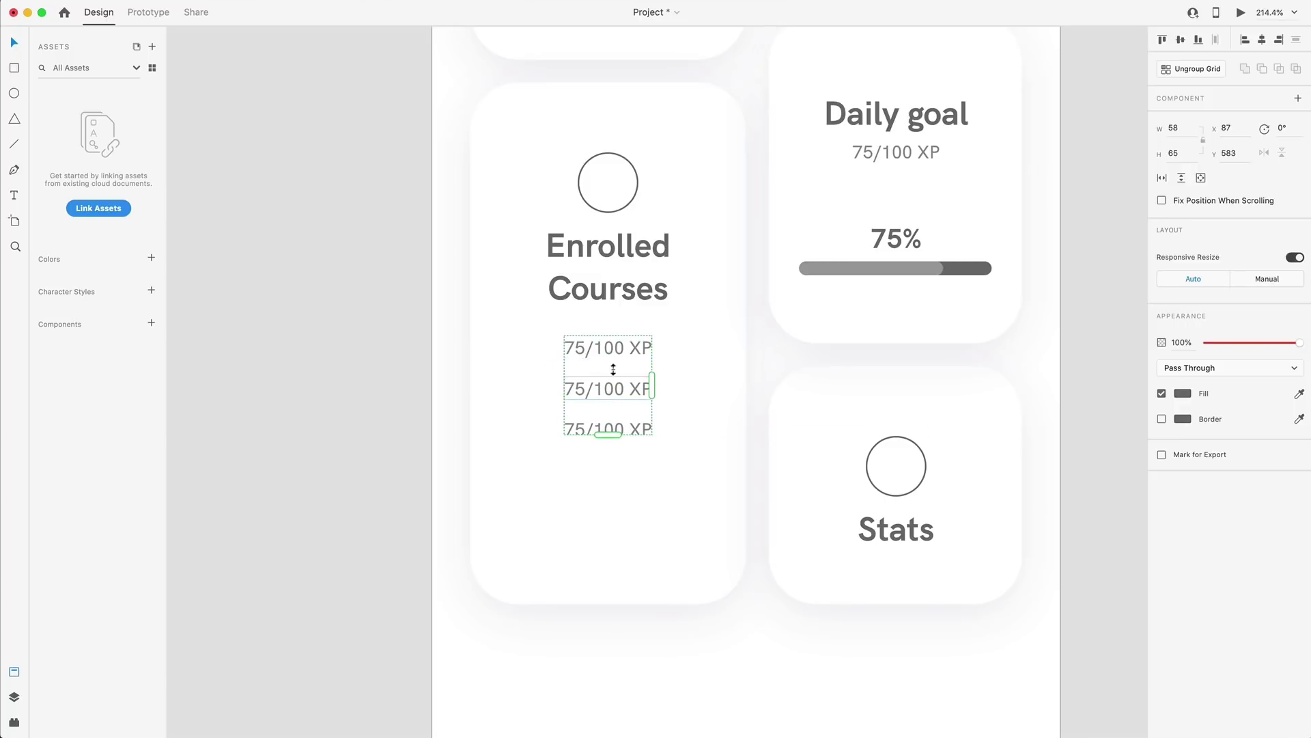
drag(615, 431, 629, 564)
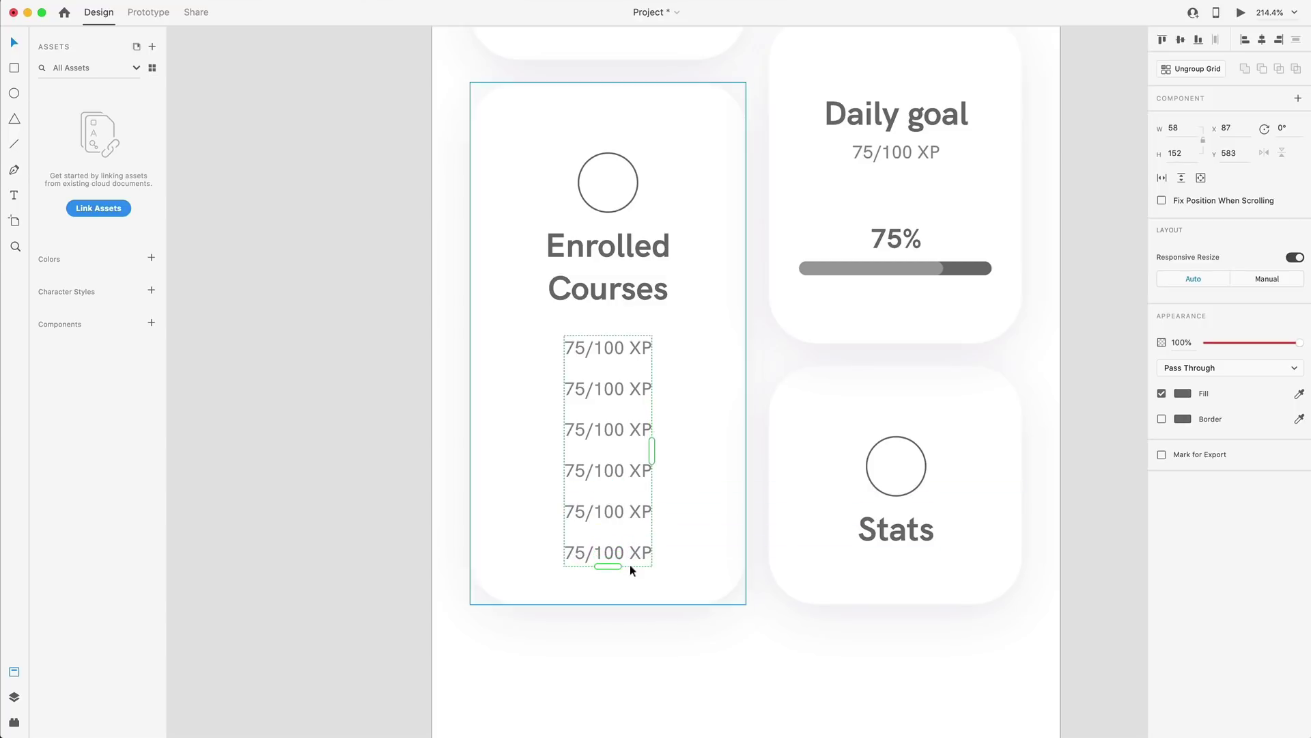
double_click(623, 482)
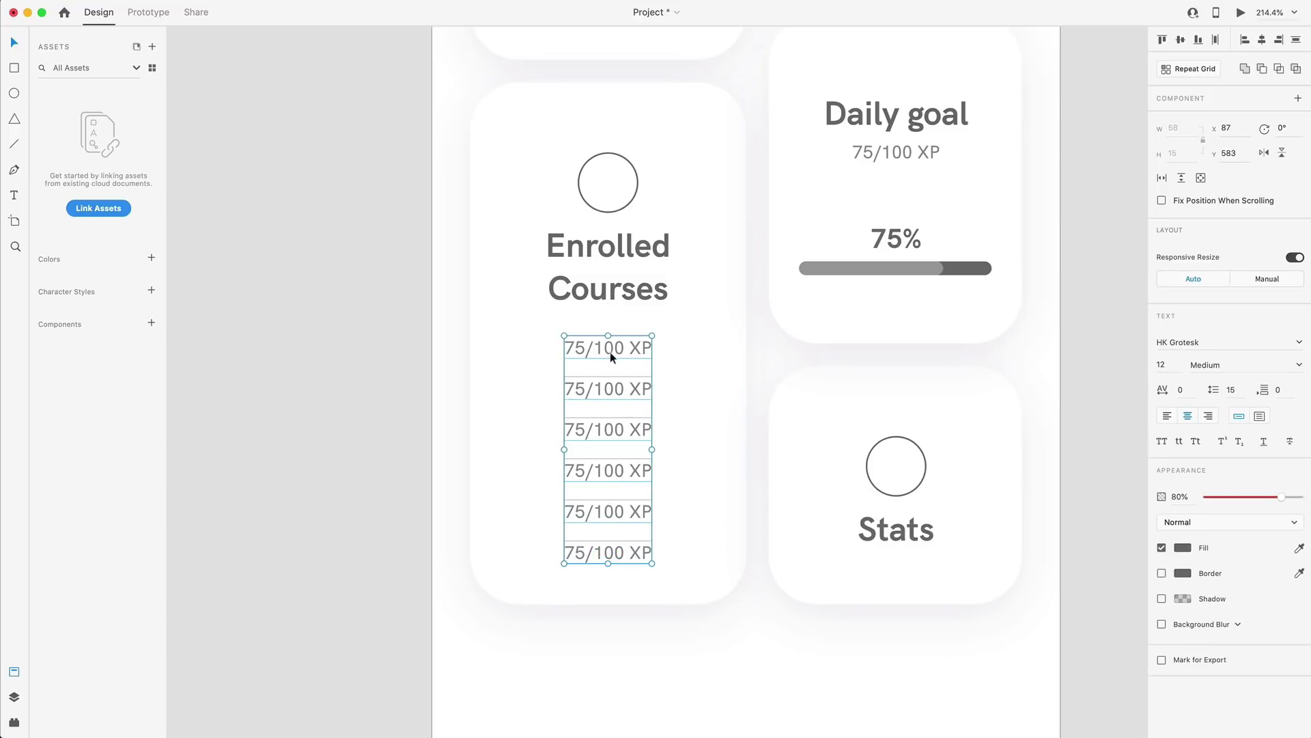
drag(611, 352, 573, 350)
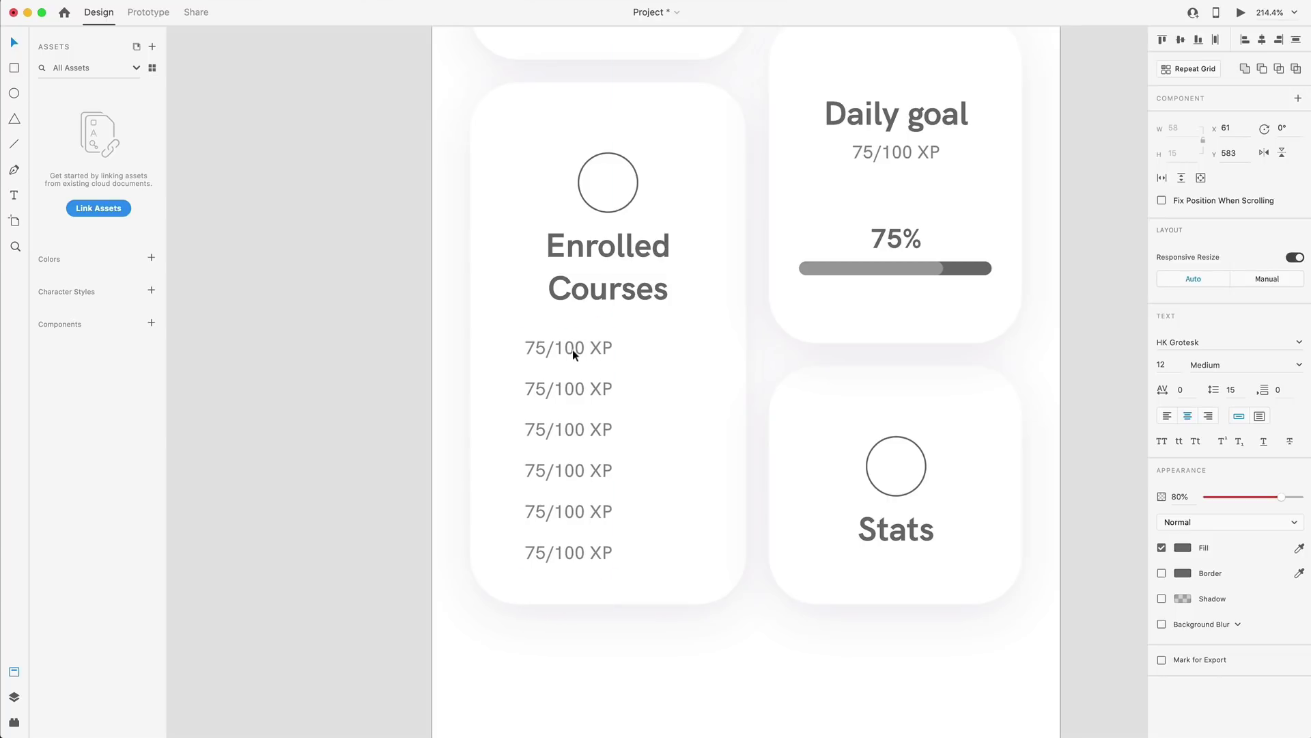
click(1168, 416)
- Bring a check icon from the icon library into the Enrolled Courses card
click(485, 350)
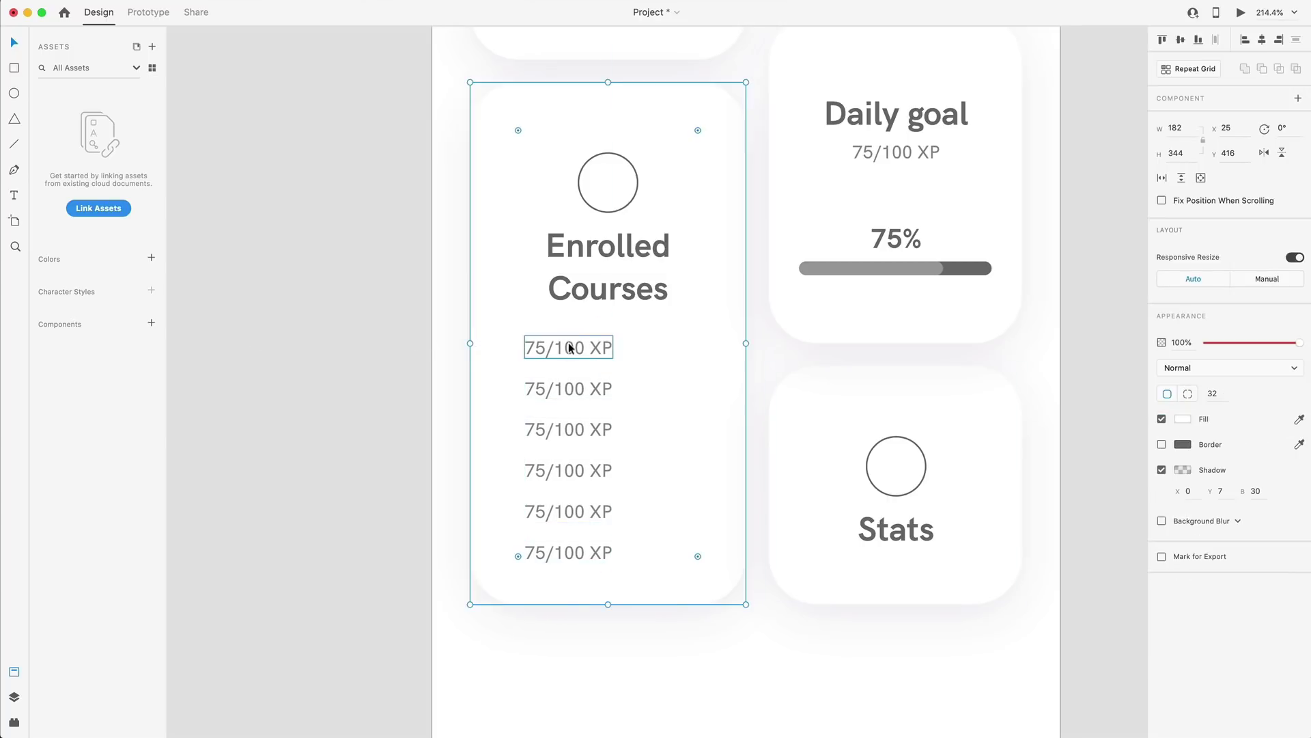
key(super+shift+space)
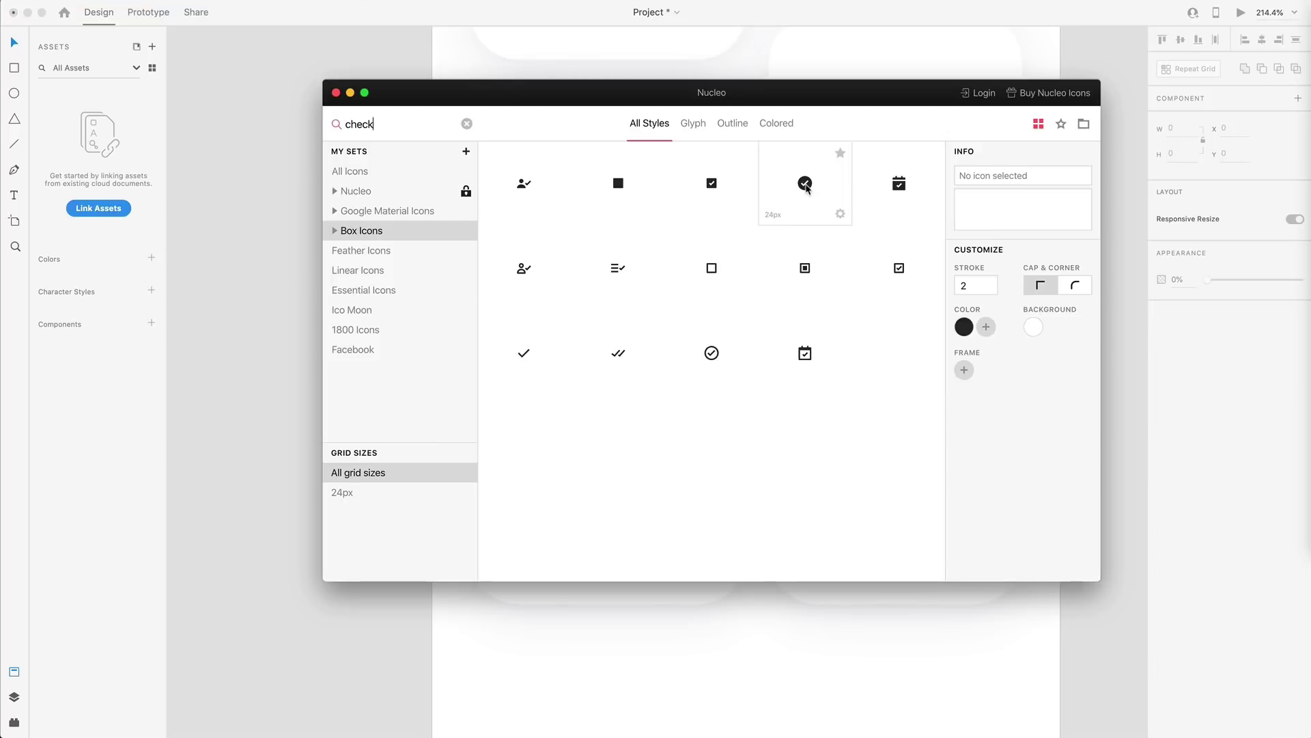
drag(806, 186, 742, 454)
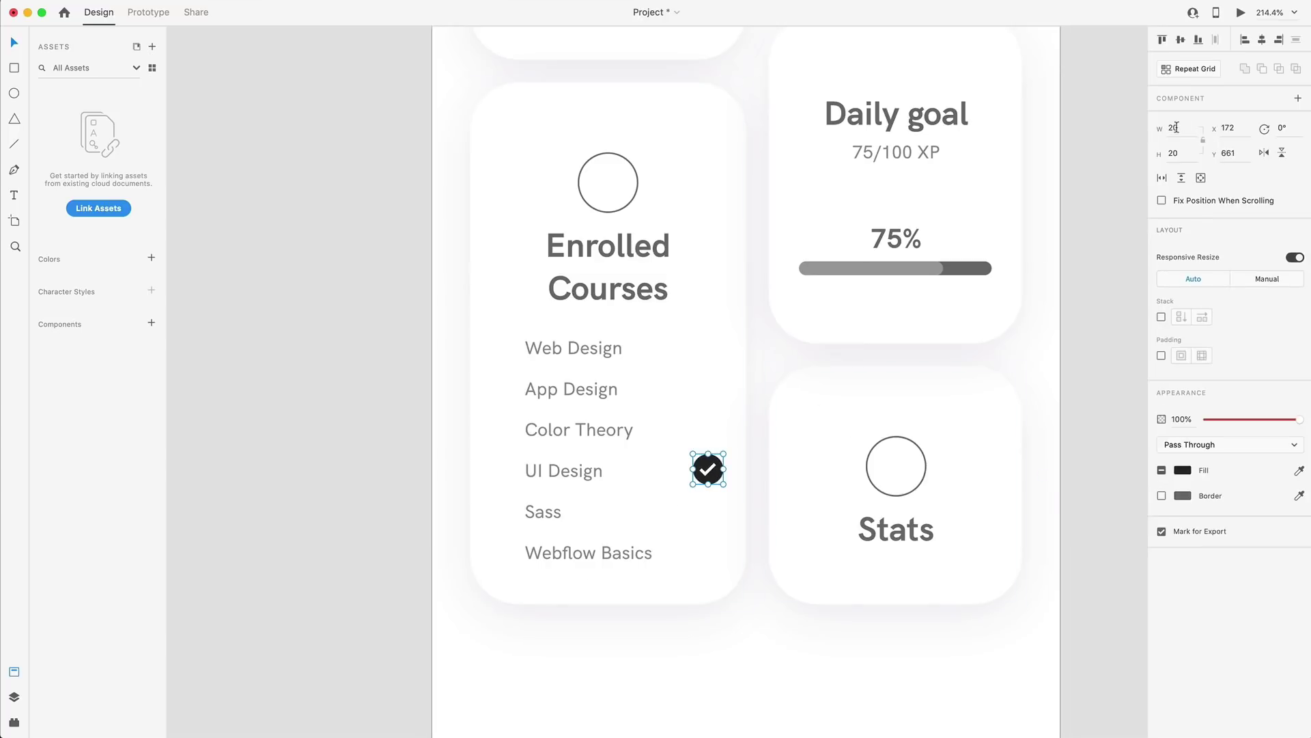
- Position the check icon beside UI Design and shift the course list slightly left
drag(713, 463, 679, 468)
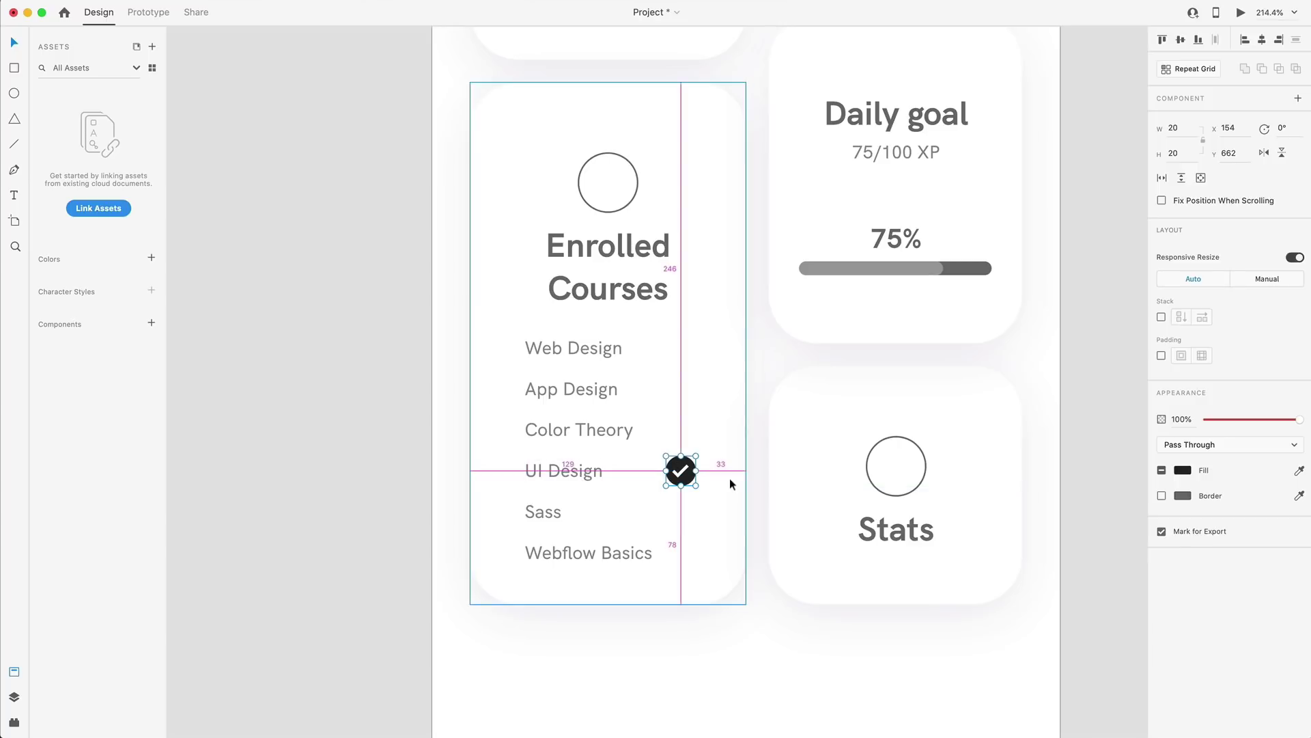
drag(690, 477, 695, 476)
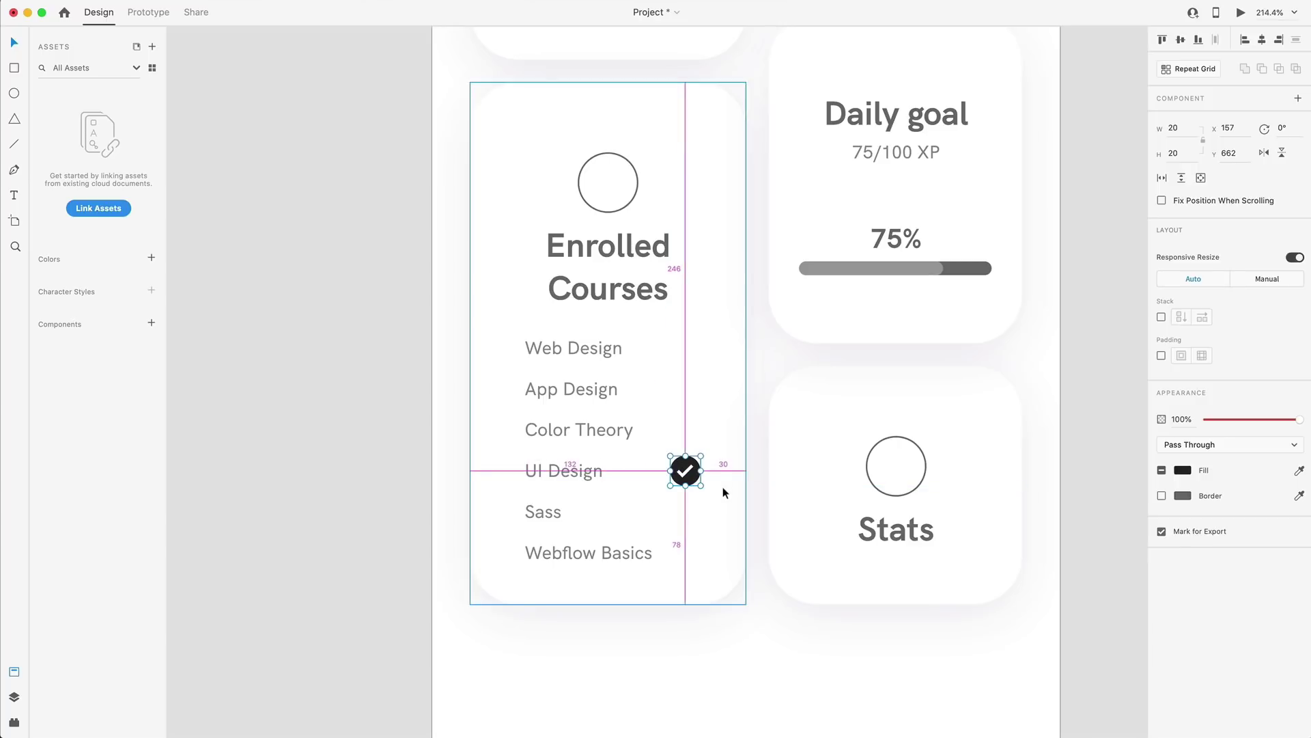
key(Right)
key(Right)
key(Right)
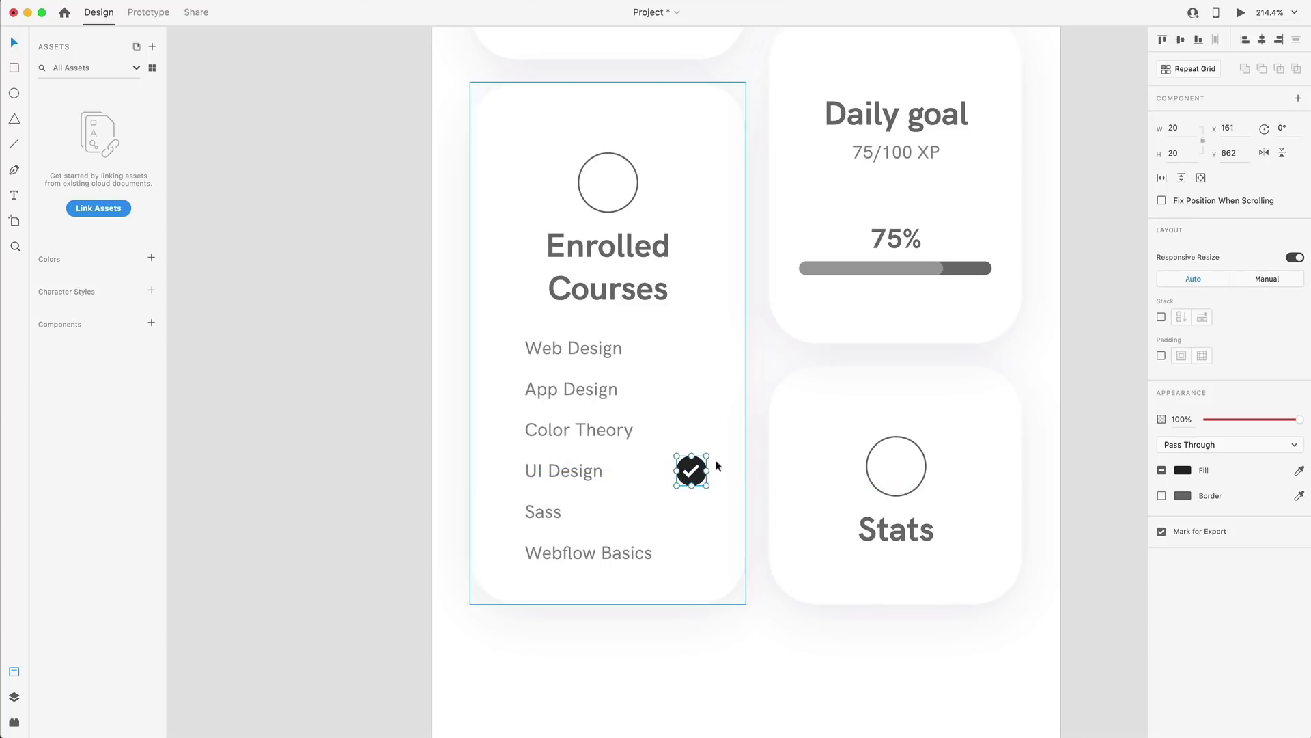
key(Right)
click(576, 472)
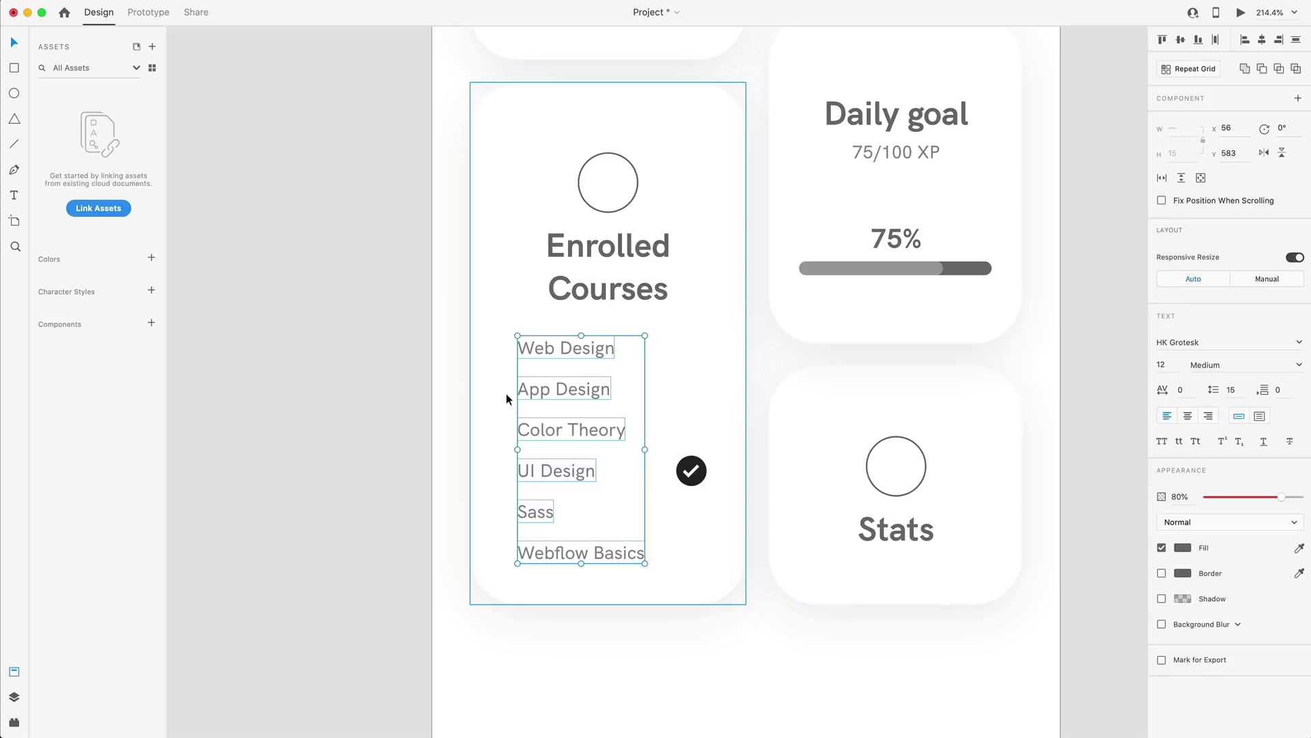
key(Left)
key(Left)
key(Left)
key(Left)
key(Left)
key(Escape)
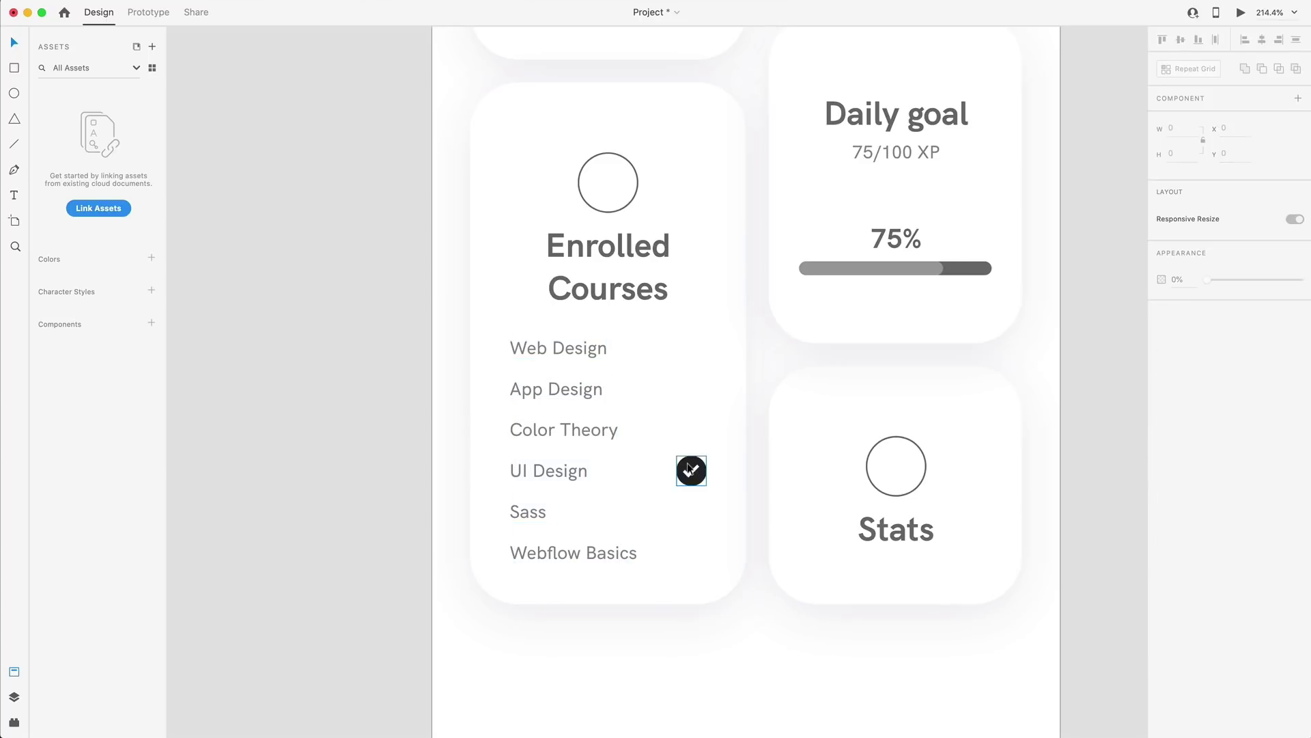
- Duplicate the check mark beside App Design and darken the checked course names to #030303
drag(692, 468, 698, 387)
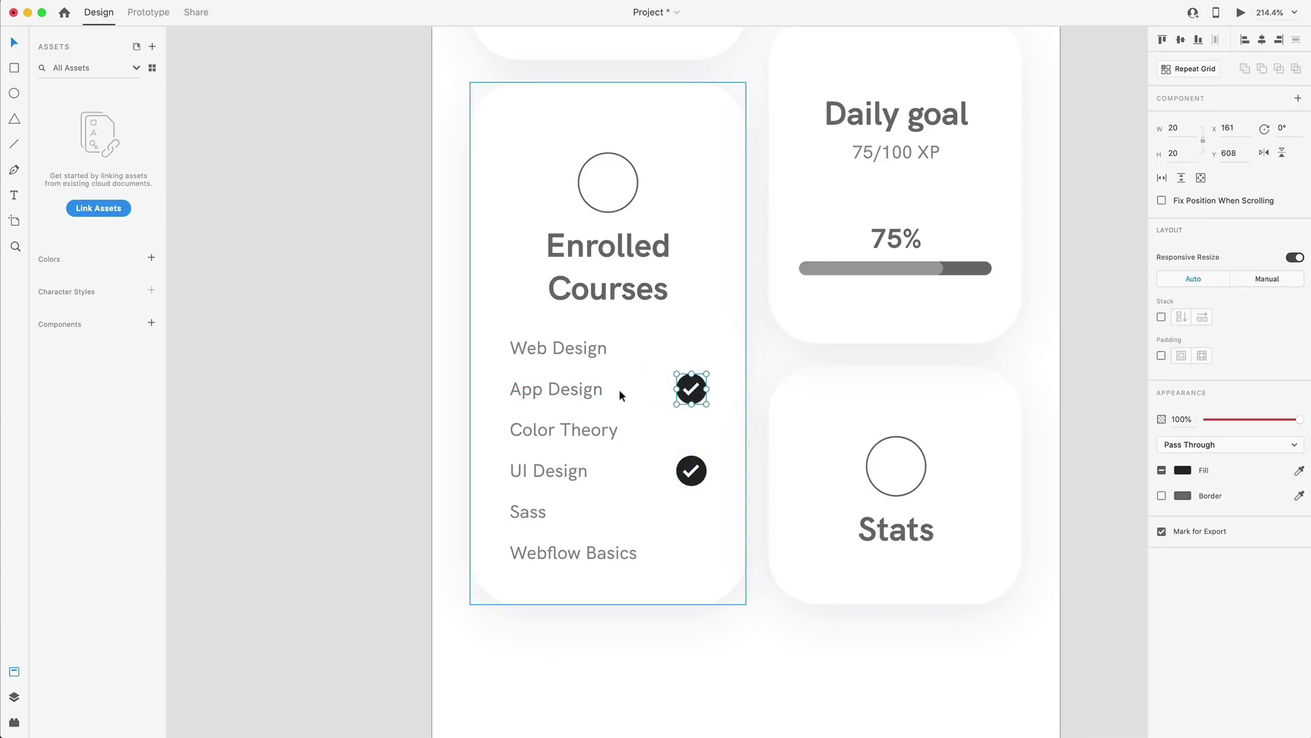
drag(619, 388, 573, 433)
drag(563, 489, 557, 478)
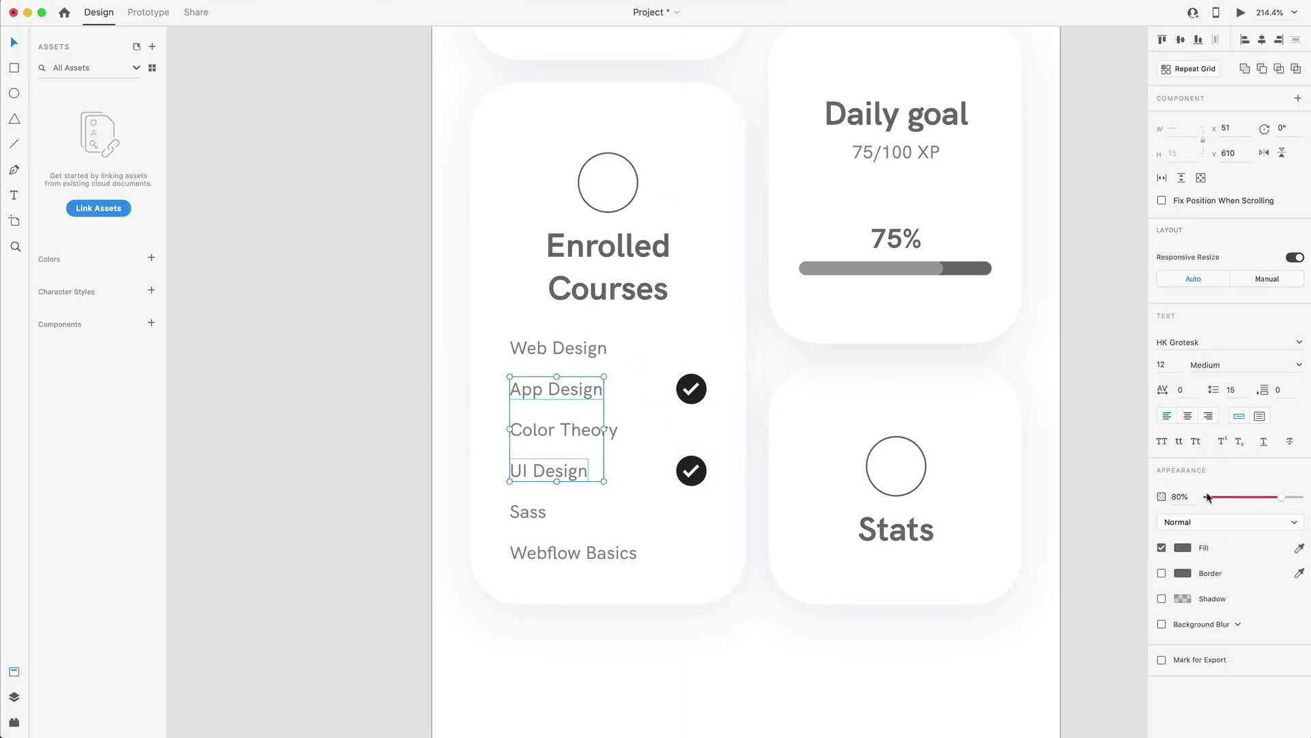
click(1181, 548)
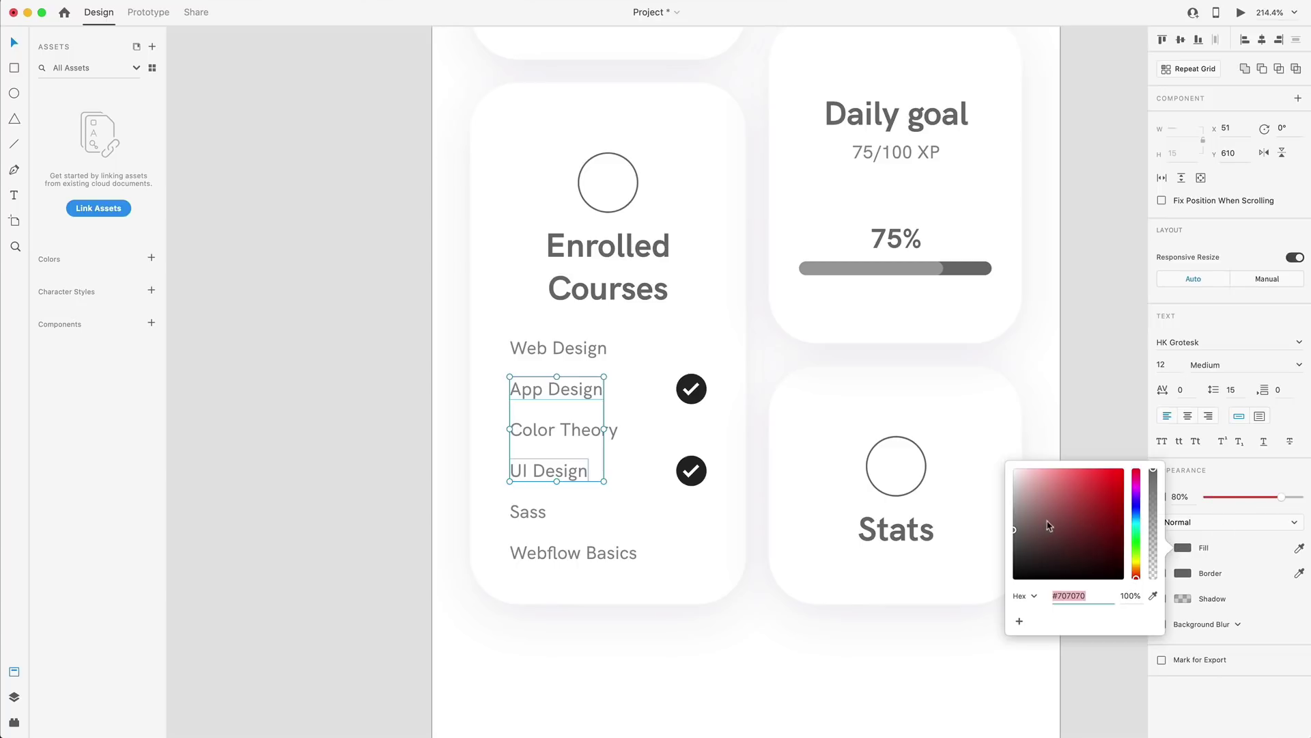
drag(994, 555, 992, 579)
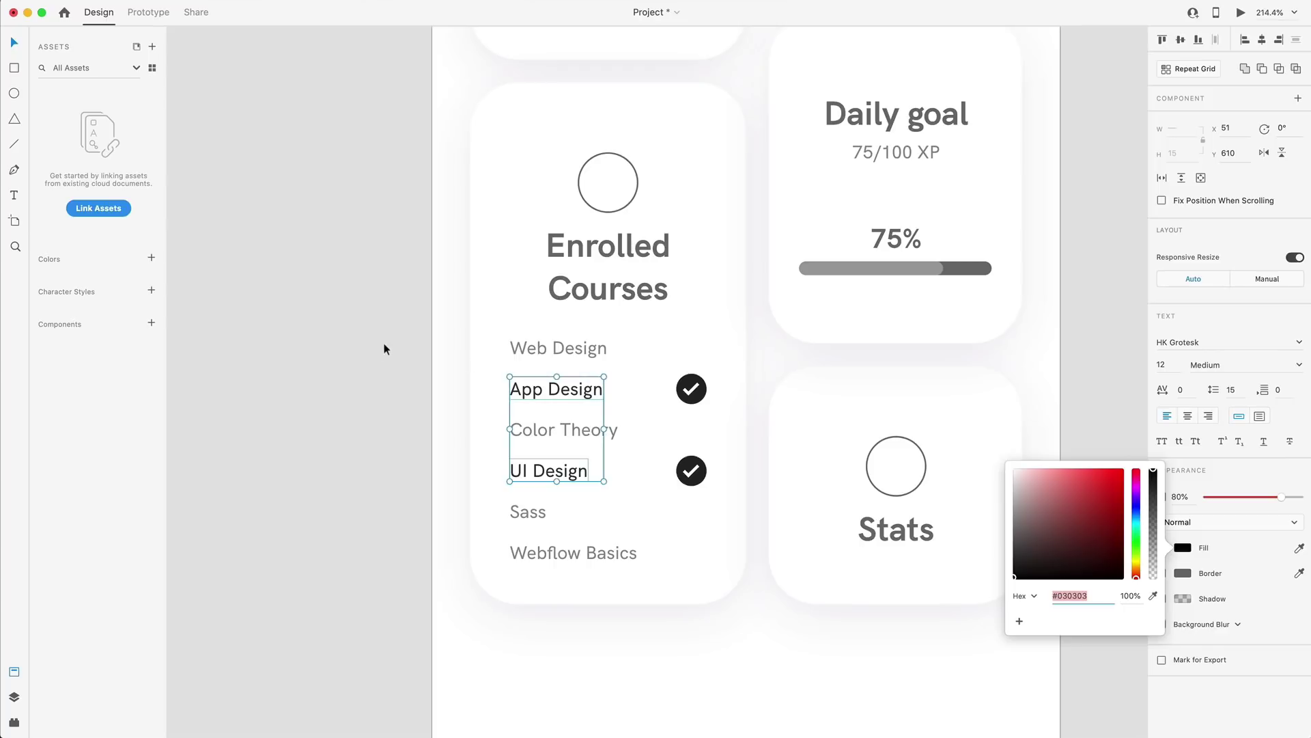
click(457, 355)
key(super+0)
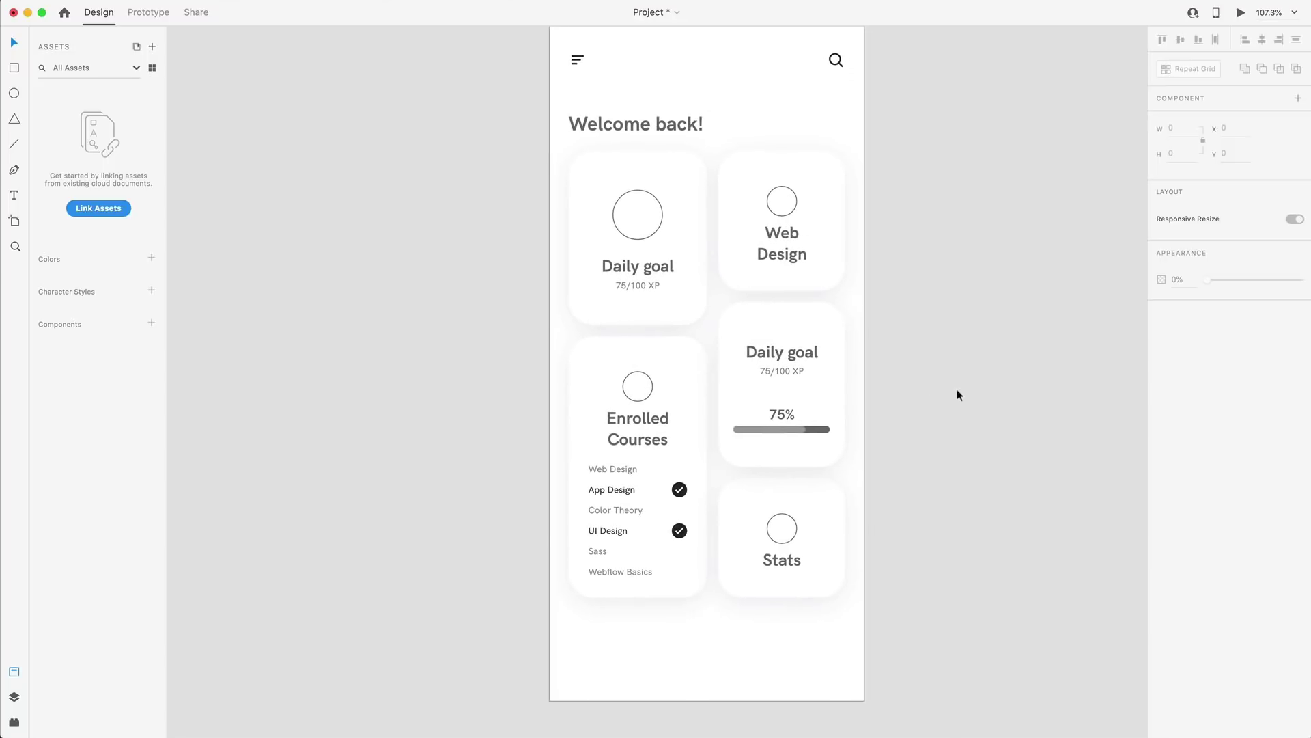
- Centre the chart icon in the Stats circle and the crown icon in the Daily goal circle
scroll(924, 403, up, 2)
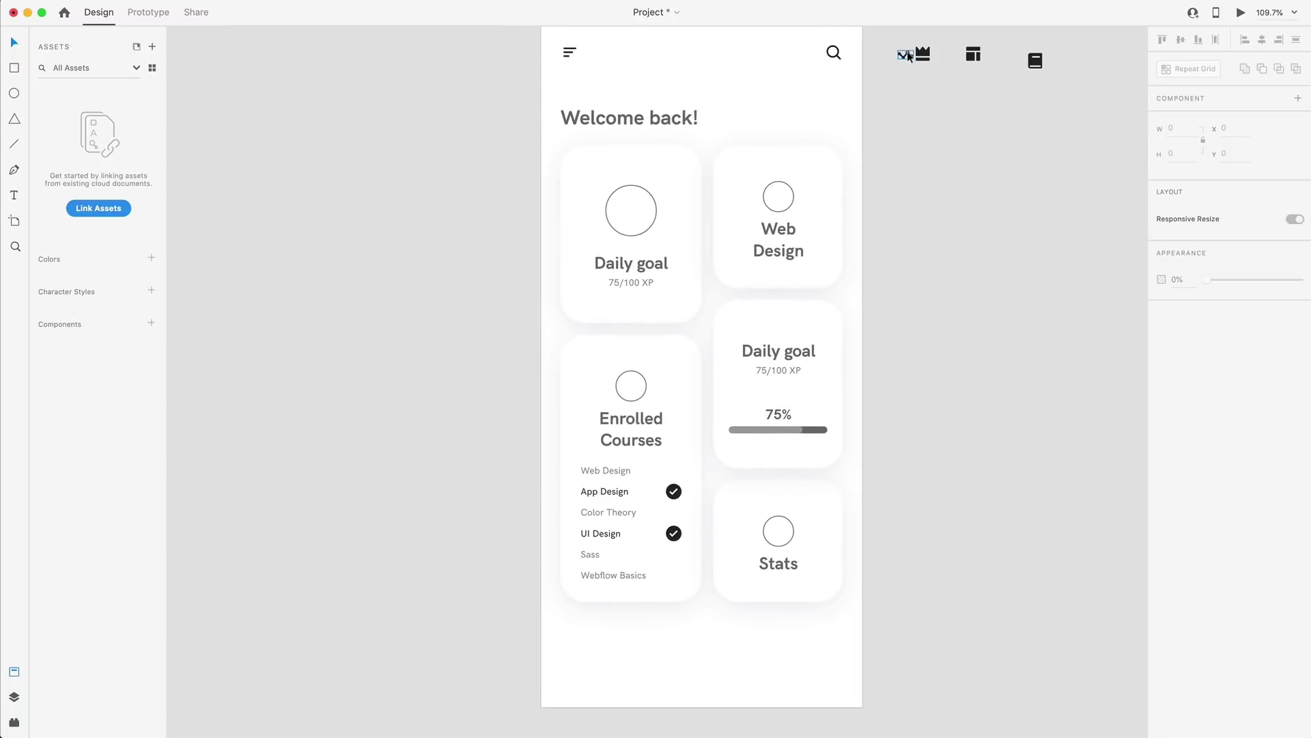
drag(907, 51, 785, 547)
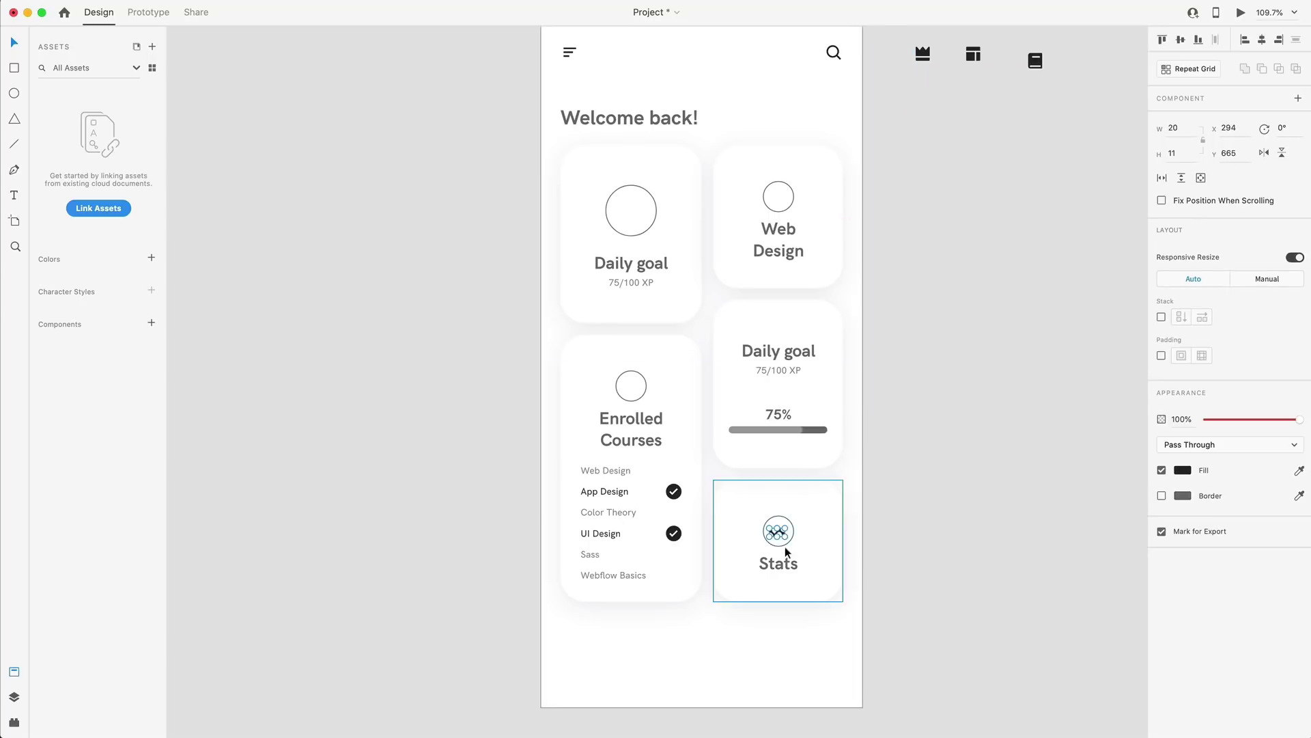
scroll(785, 547, up, 10)
drag(748, 502, 752, 490)
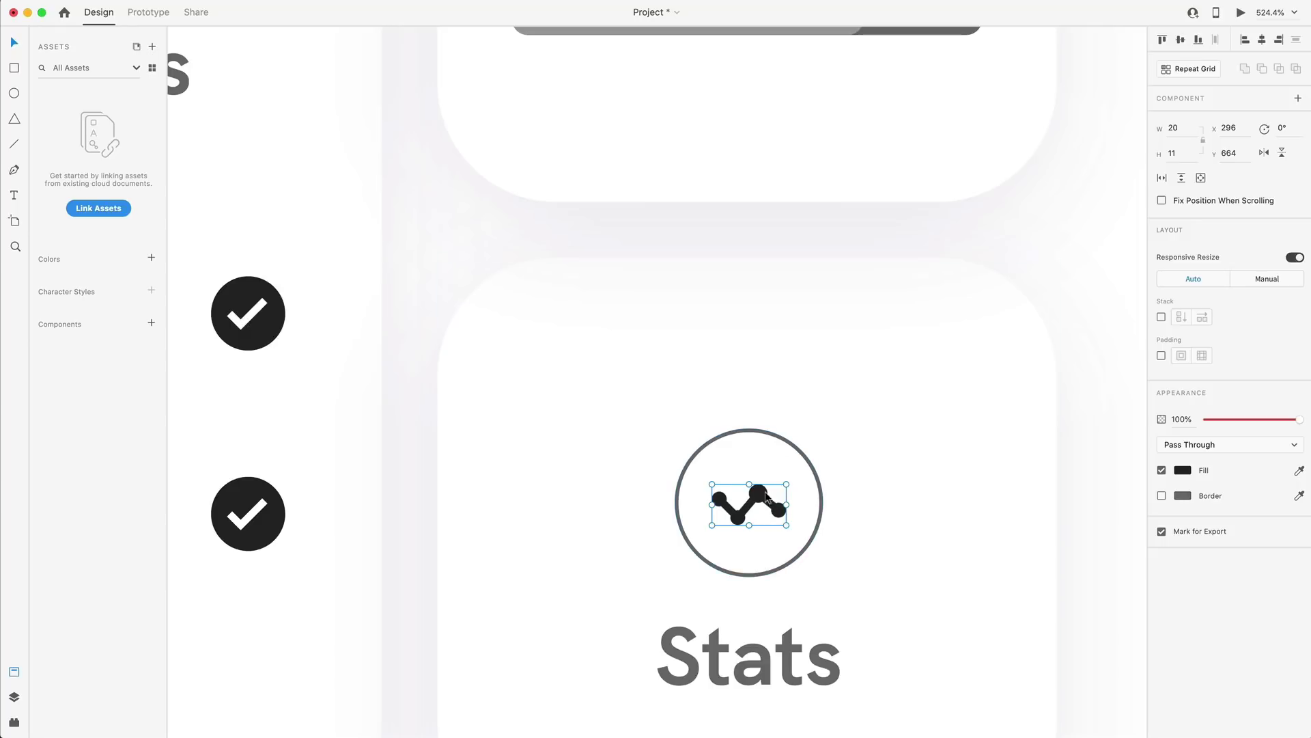
scroll(842, 533, down, 8)
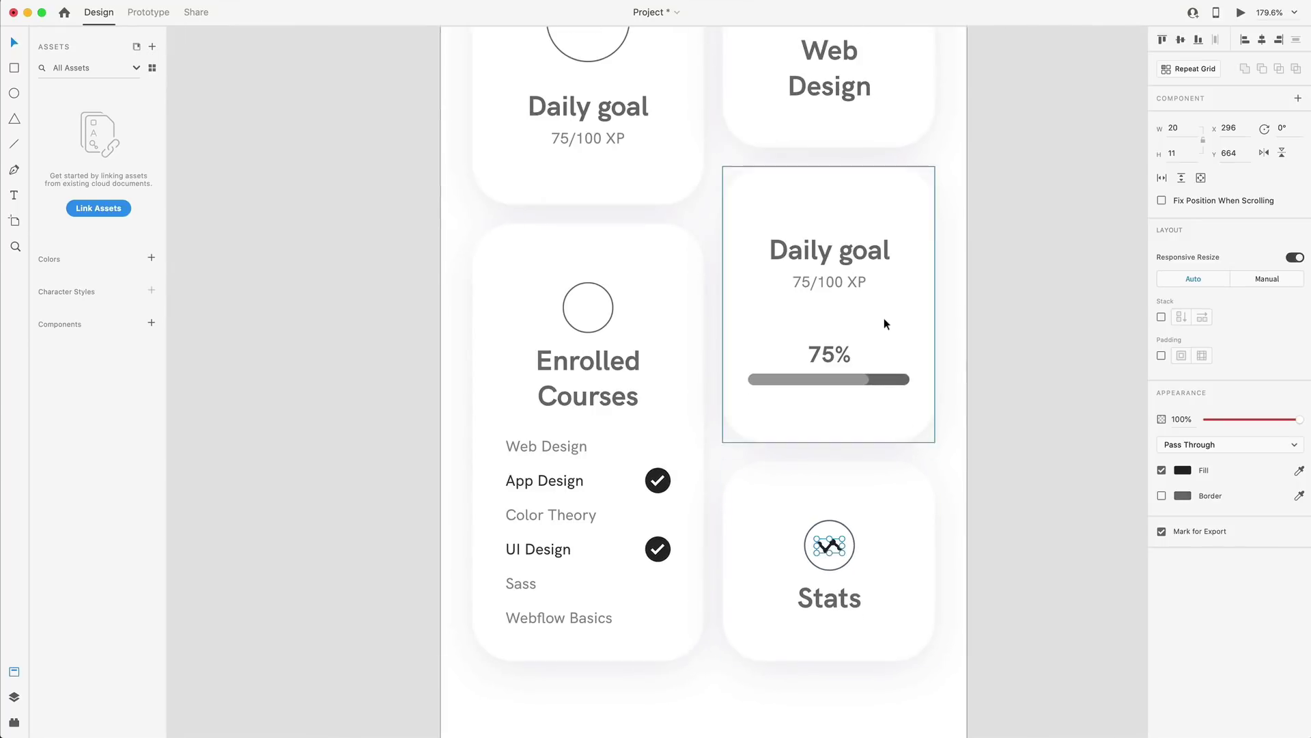
scroll(937, 328, up, 10)
scroll(983, 263, right, 3)
click(939, 176)
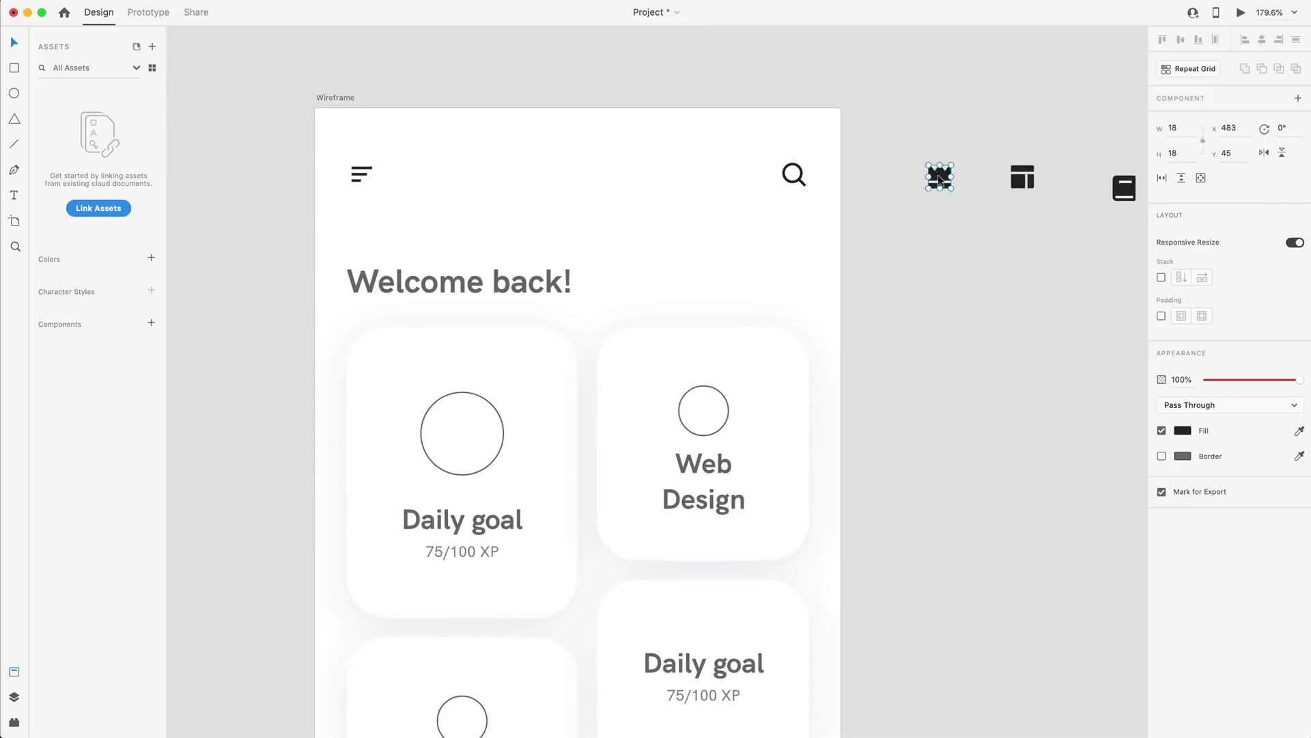
drag(941, 180, 470, 452)
scroll(470, 453, up, 5)
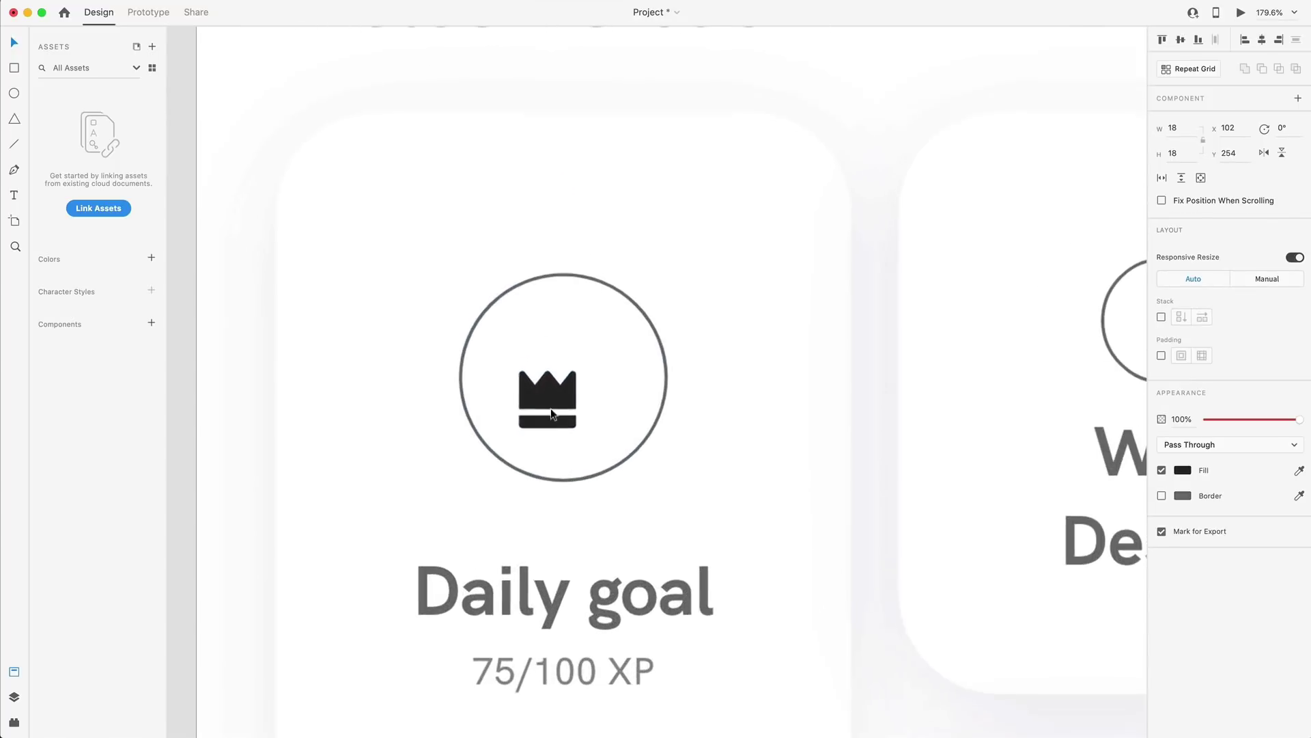
drag(552, 413, 603, 335)
- Fit the layout icon into the Web Design circle and the book icon into Enrolled Courses
scroll(618, 386, down, 10)
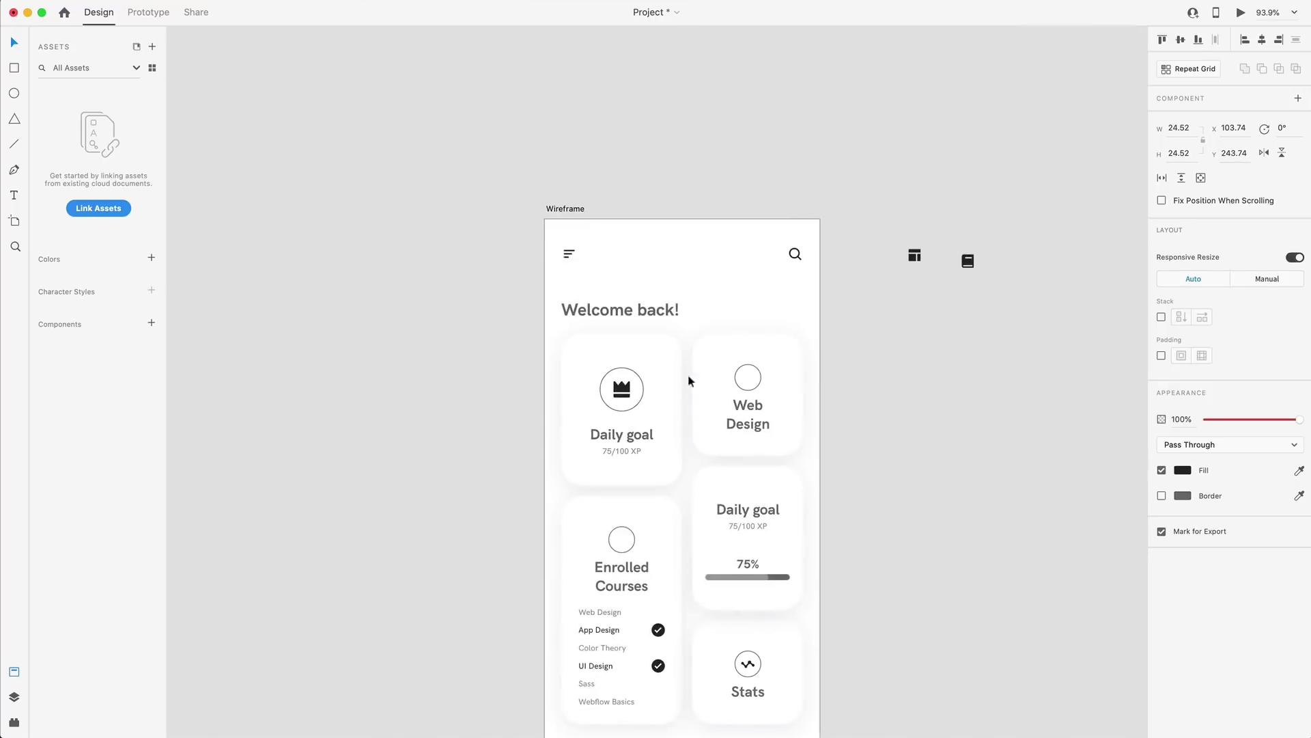
drag(838, 276, 672, 393)
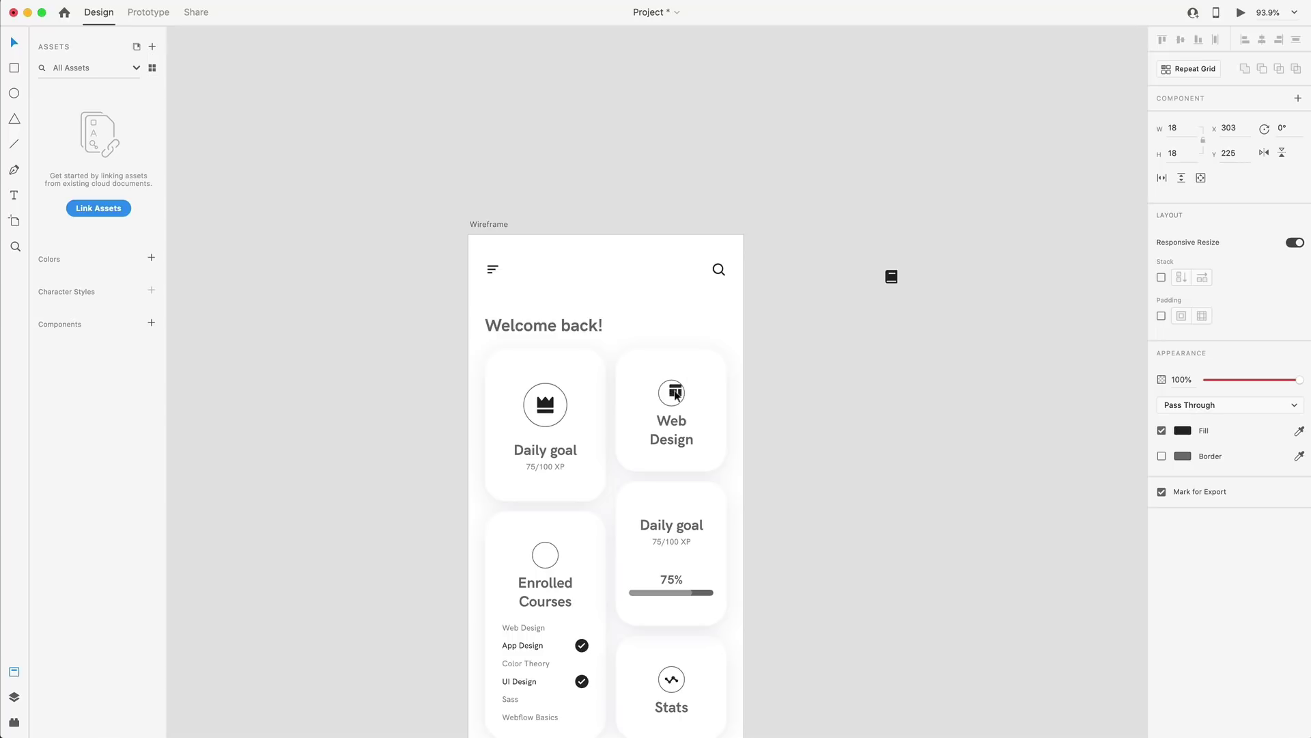
scroll(673, 396, up, 15)
drag(678, 339, 647, 355)
drag(670, 303, 700, 281)
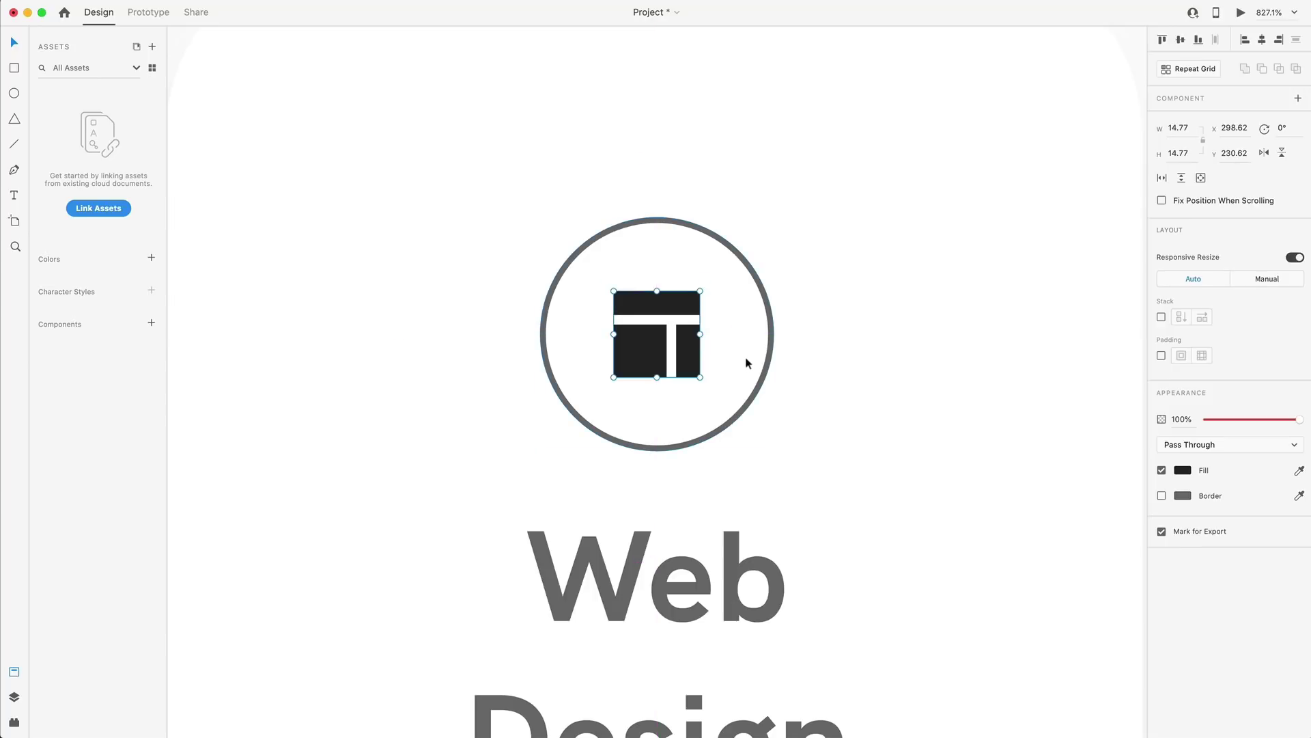
scroll(752, 351, down, 10)
drag(1016, 205, 670, 429)
scroll(662, 466, up, 8)
scroll(664, 456, up, 8)
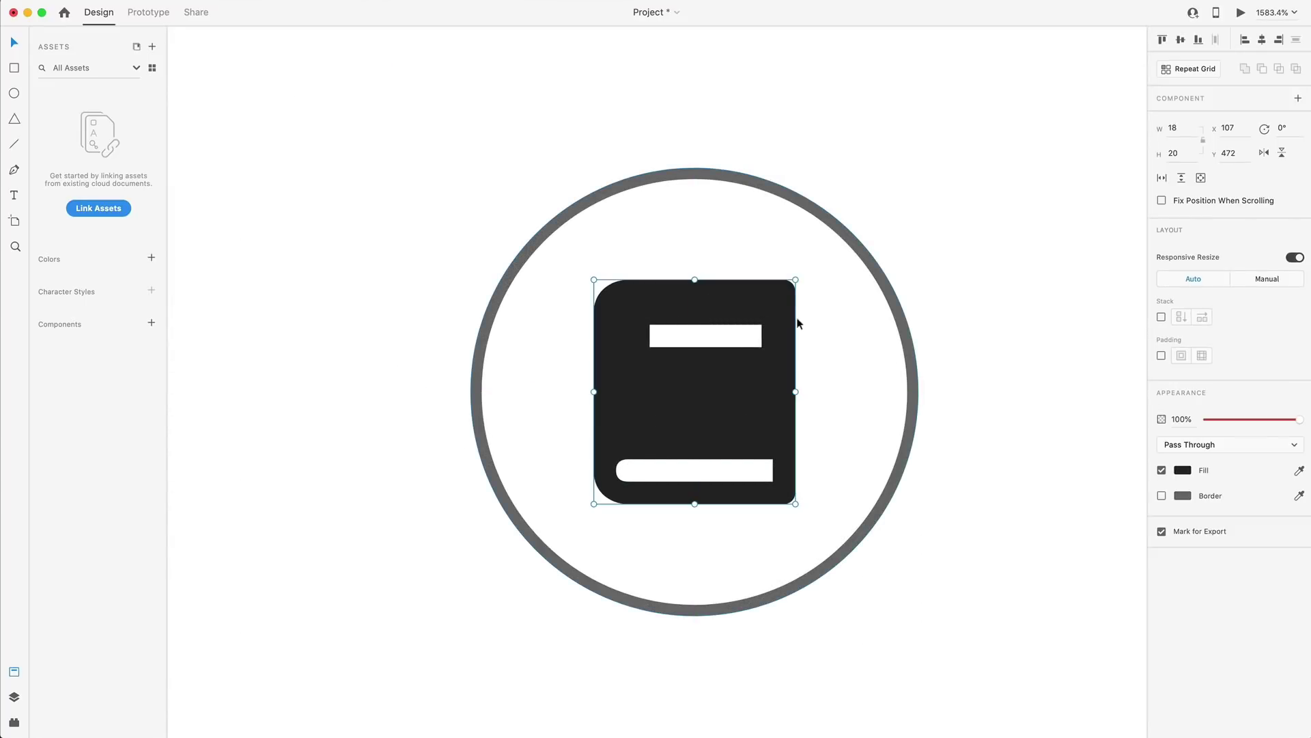
drag(795, 280, 790, 296)
scroll(879, 404, down, 10)
scroll(923, 395, down, 6)
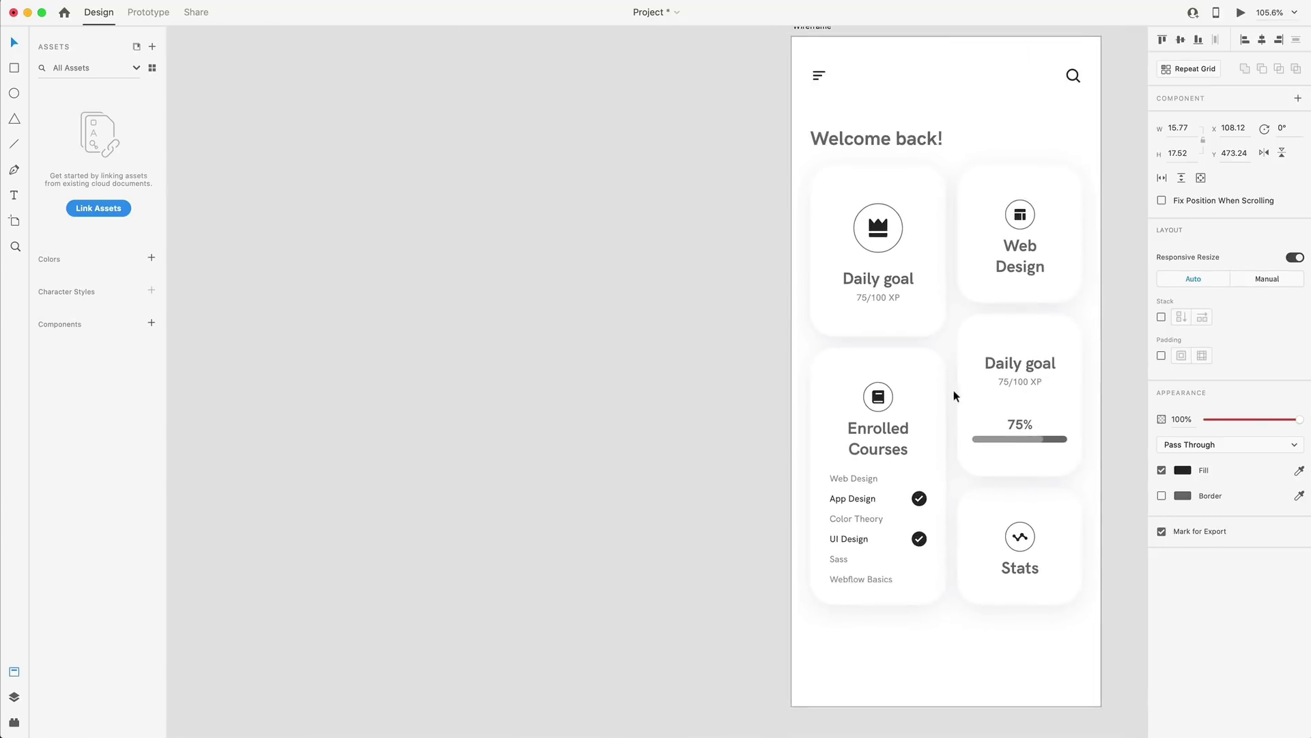
- Paste the bookmark icon and place it on the top edge of the Web Design card
click(1068, 418)
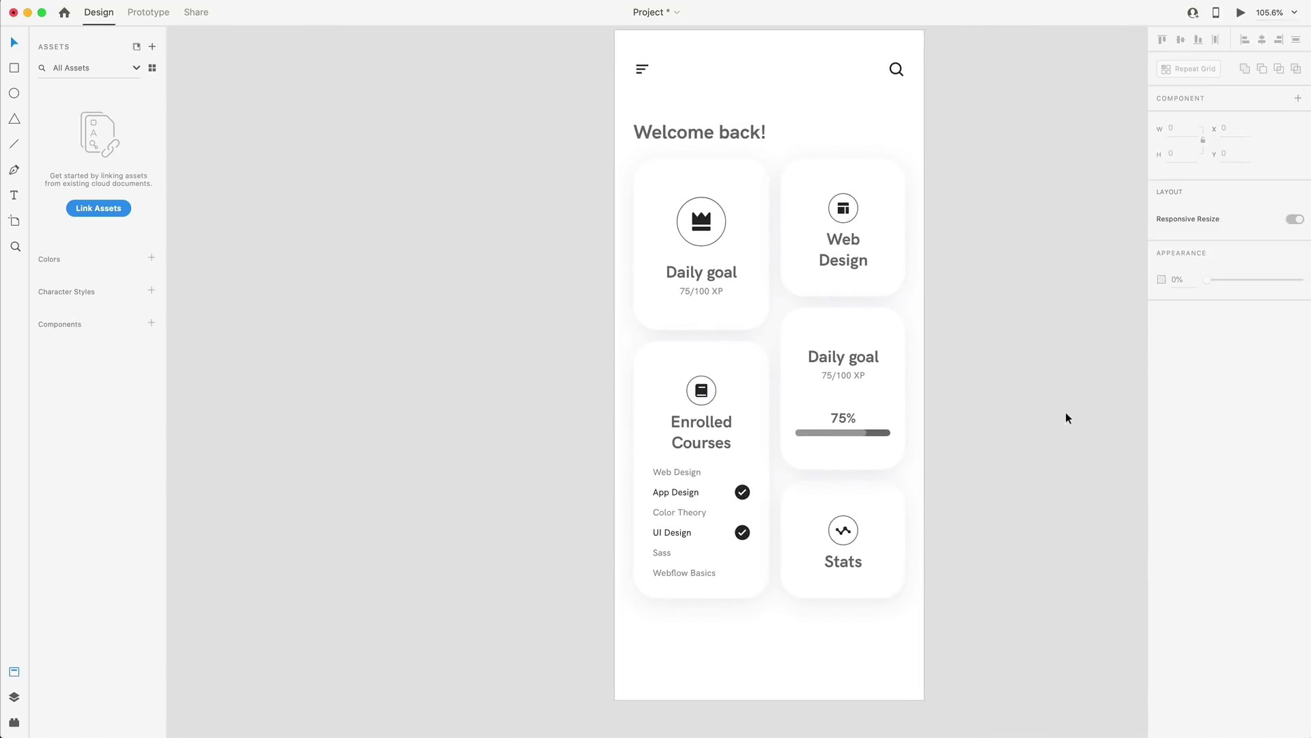
scroll(1066, 411, right, 2)
key(ctrl+v)
click(910, 122)
click(926, 62)
drag(926, 63, 757, 141)
scroll(783, 177, up, 2)
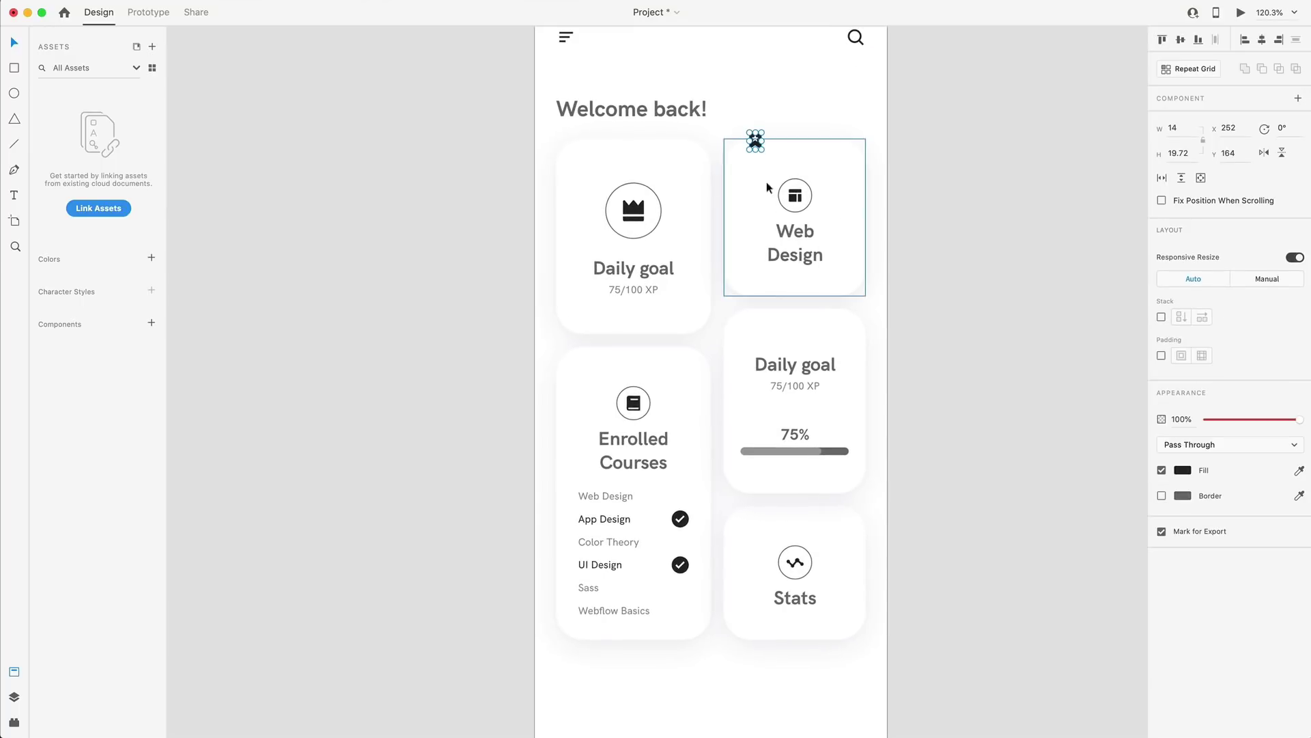
scroll(788, 153, up, 10)
key(Down)
key(Down)
key(Down)
key(Down)
key(Down)
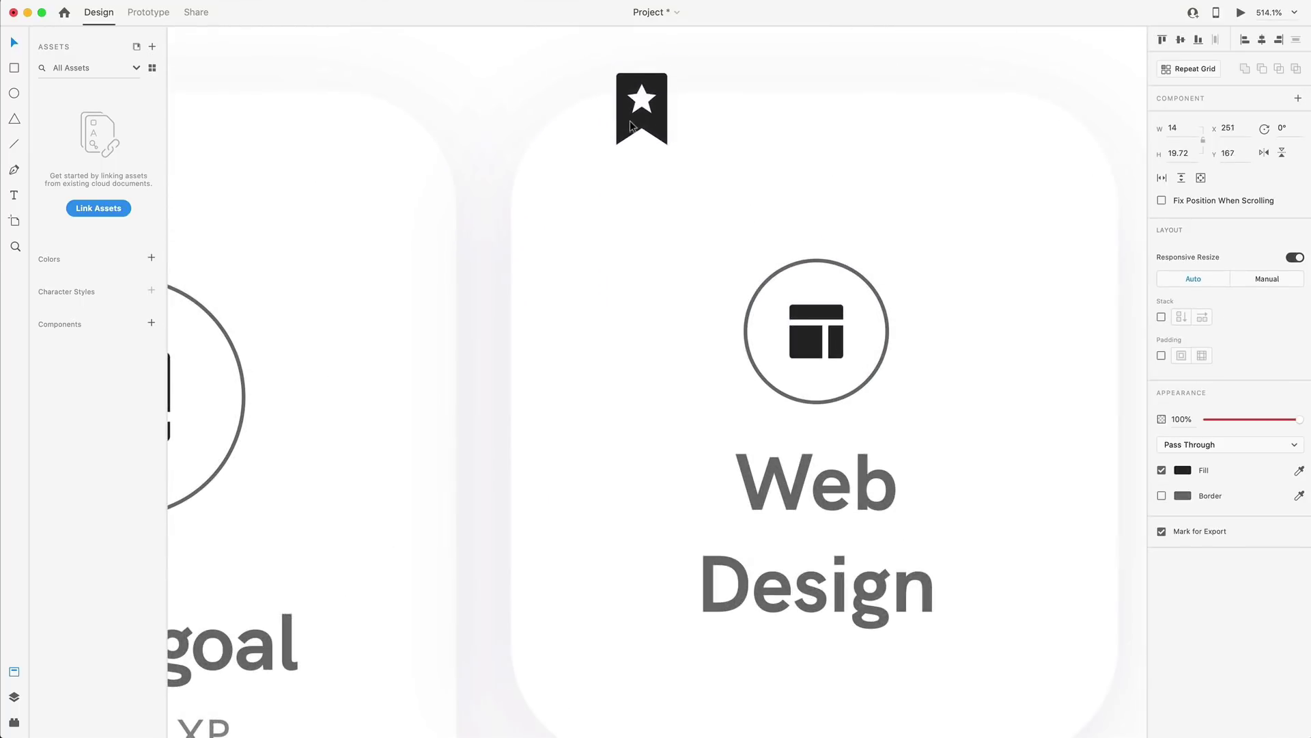
key(Left)
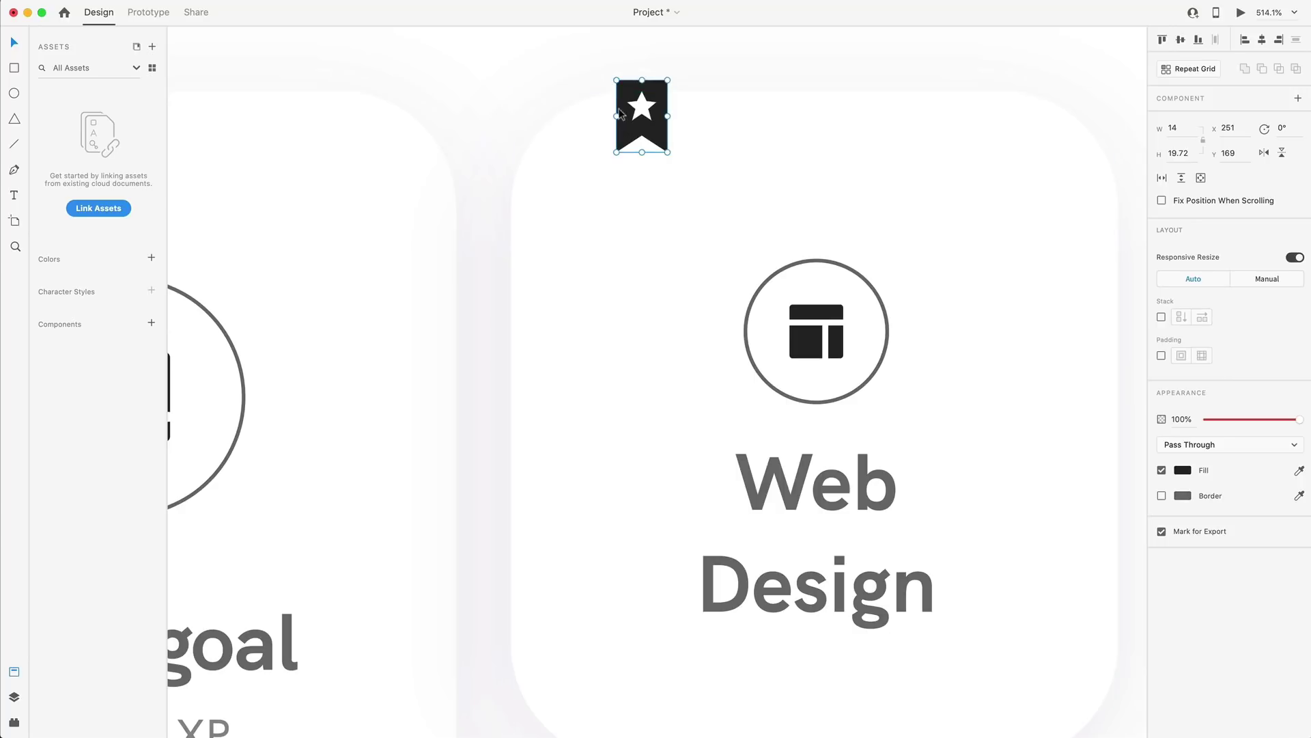
drag(621, 105, 620, 105)
- Pan back to the Design artboard and select all of it
scroll(743, 157, down, 5)
scroll(1033, 308, down, 3)
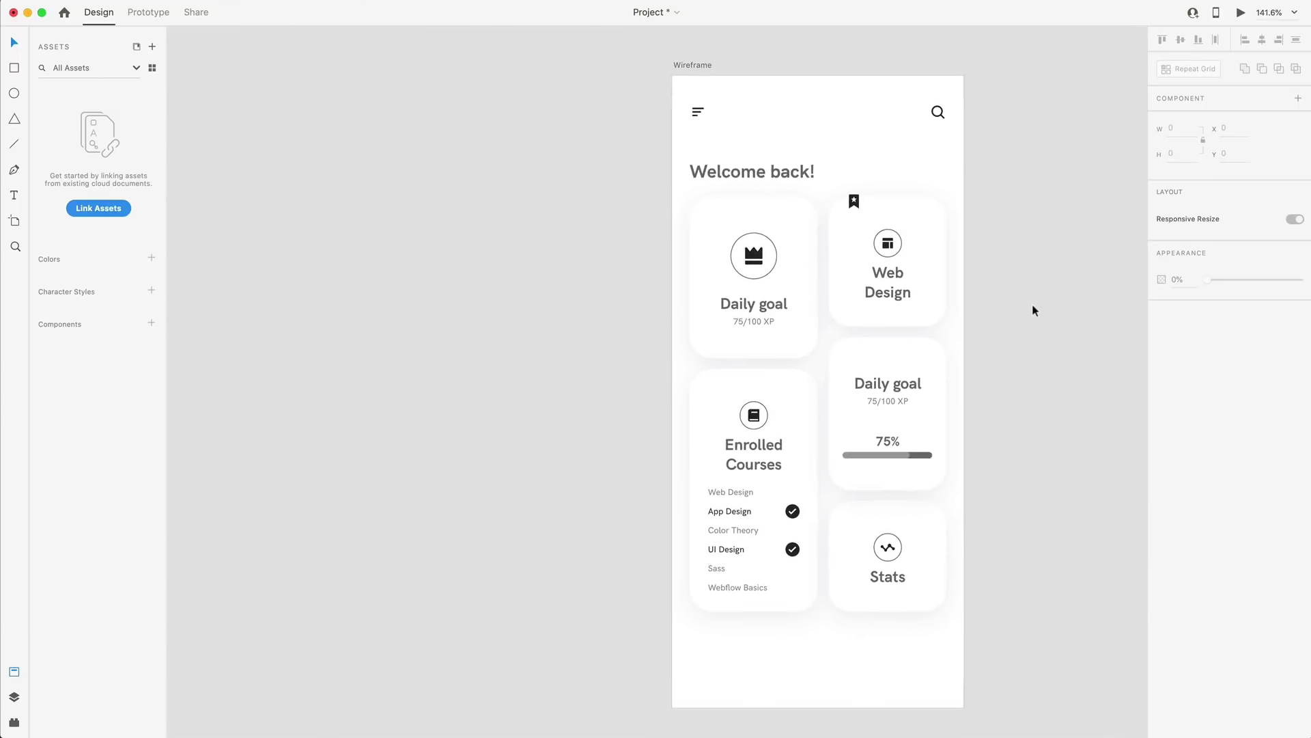
scroll(1033, 309, down, 2)
scroll(1033, 309, right, 2)
scroll(956, 260, right, 2)
scroll(956, 260, up, 1)
key(super+a)
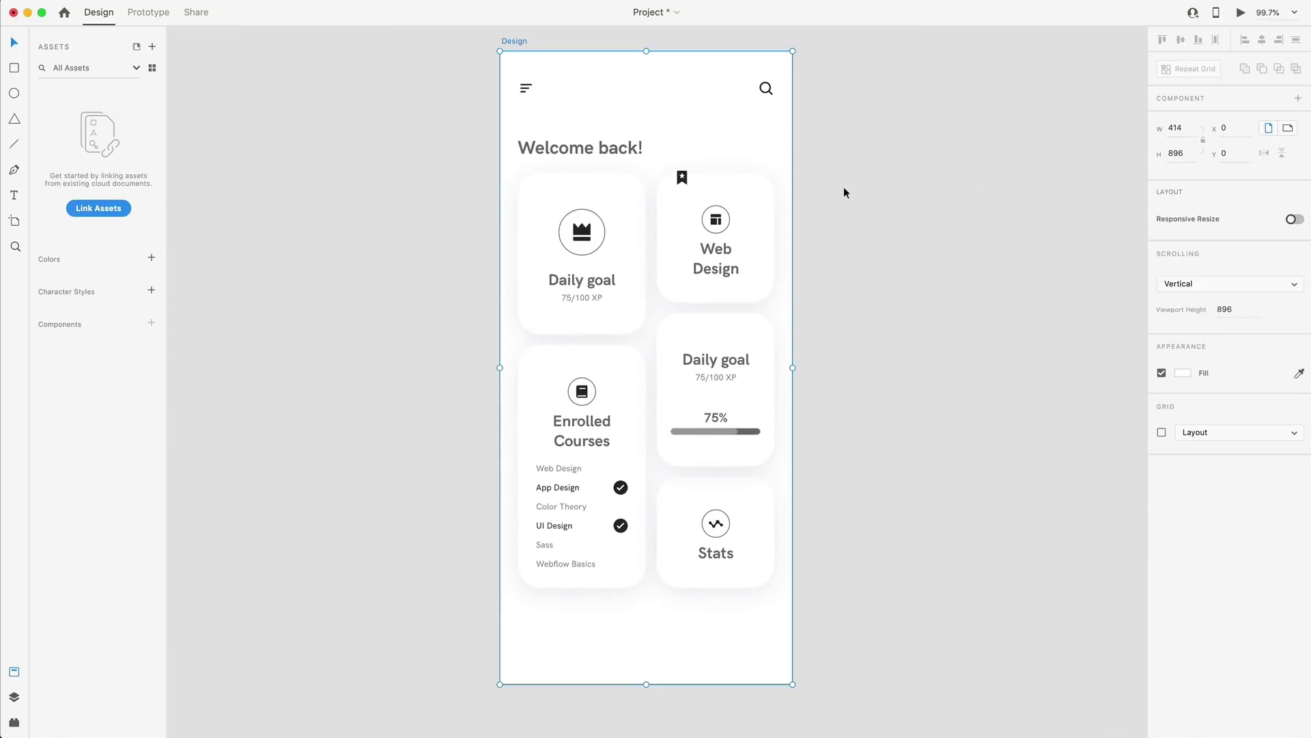
- Recolour the menu icon, search icon and Welcome back! heading dark navy #0D054B
click(865, 218)
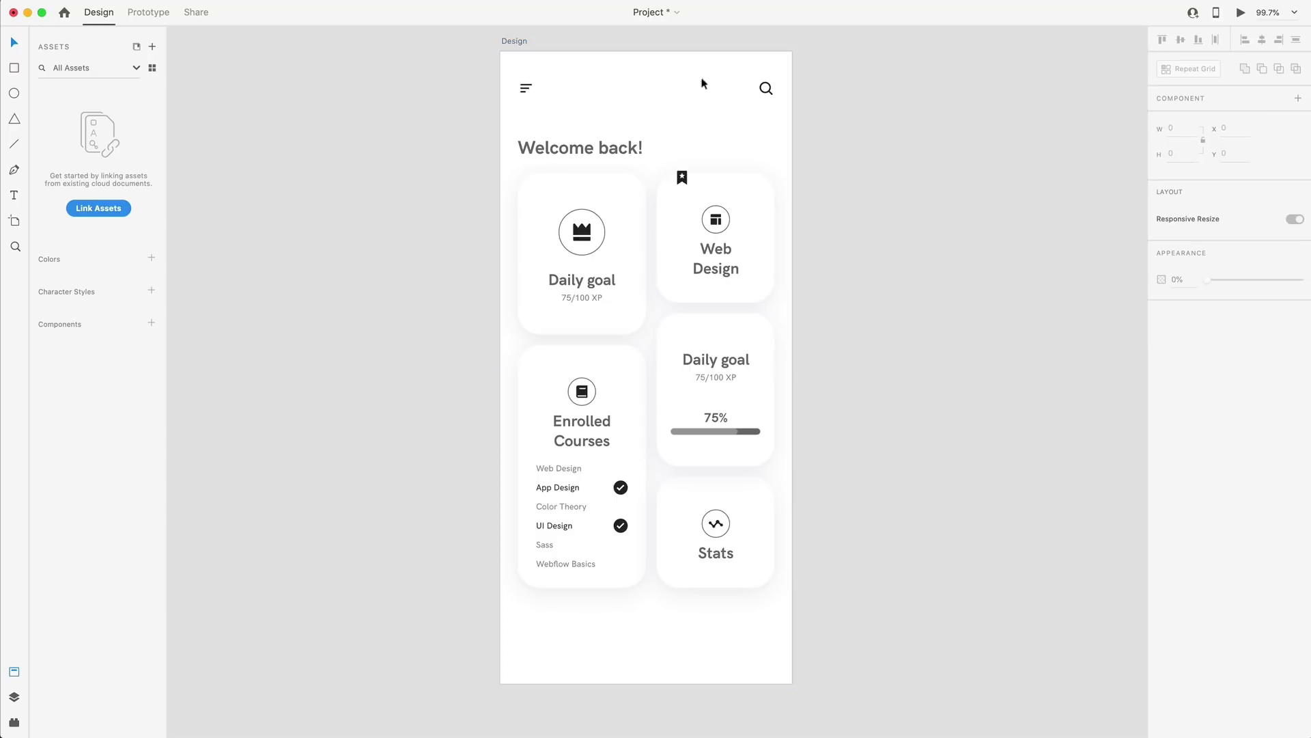
drag(508, 68, 910, 156)
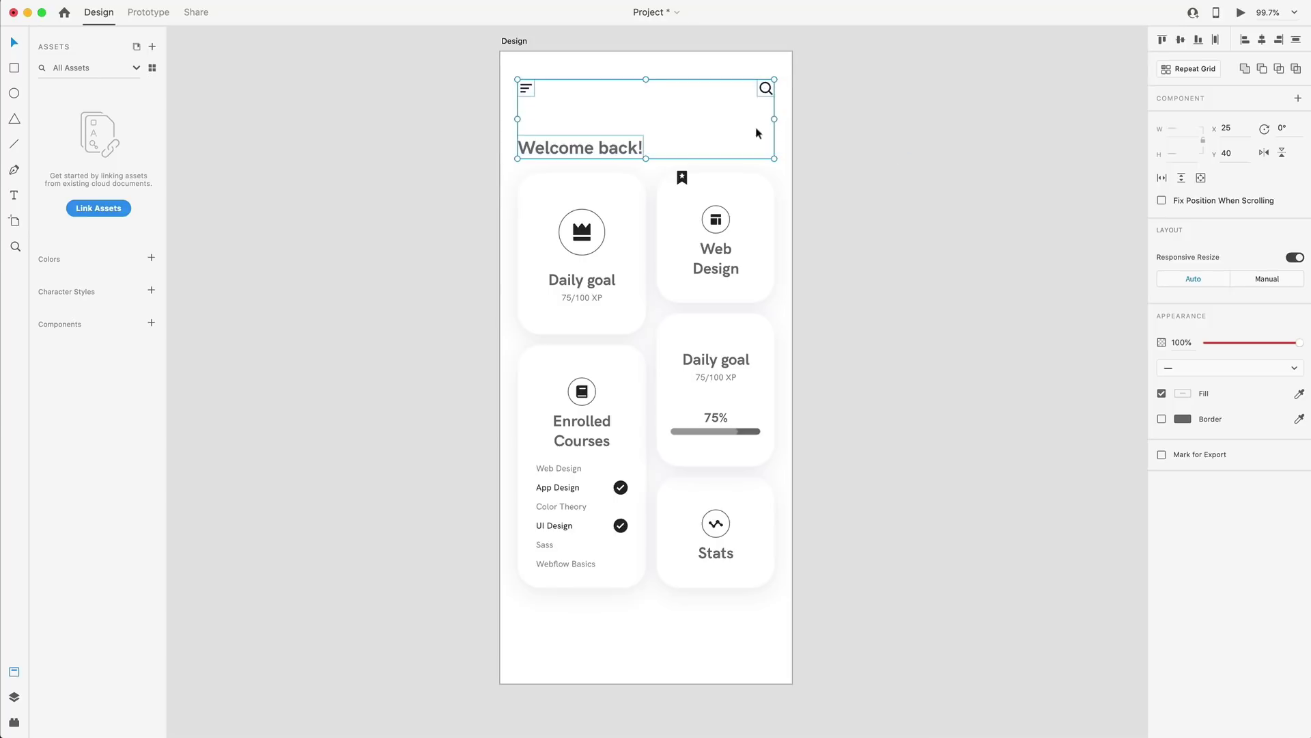
click(1183, 396)
drag(1115, 372, 1099, 378)
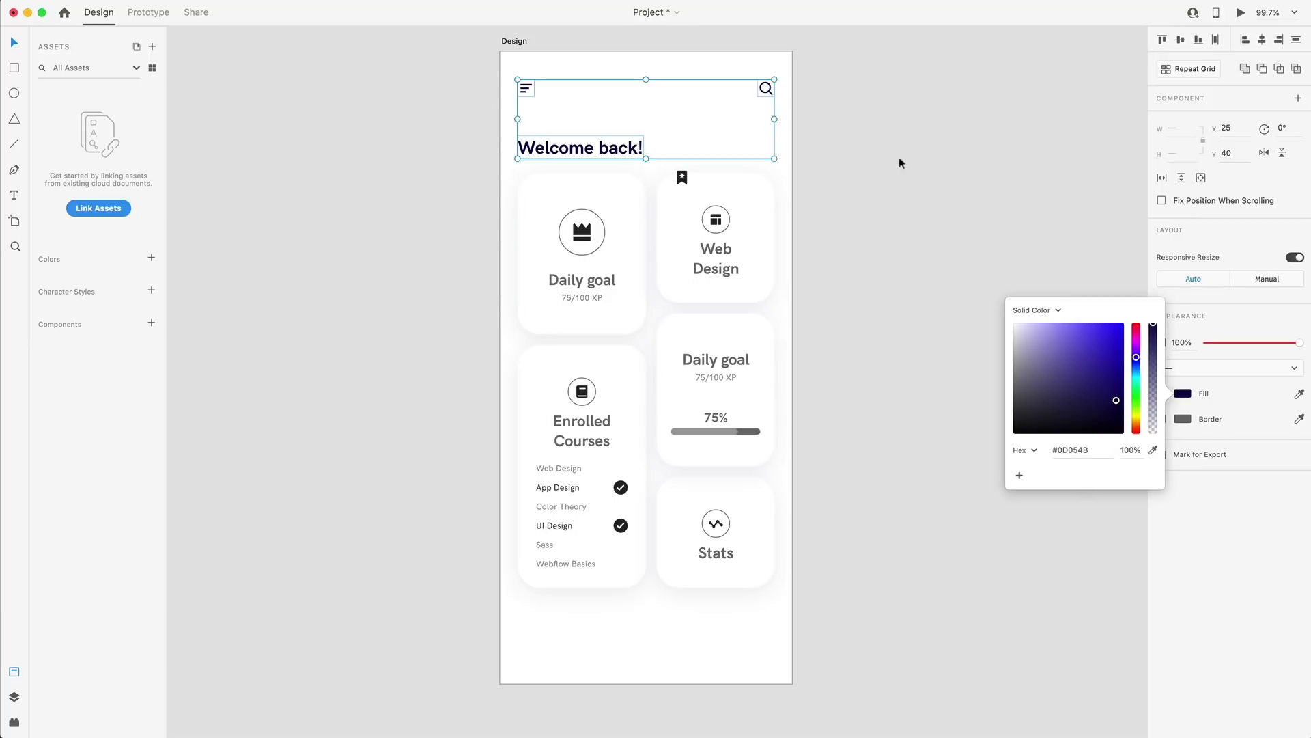
click(821, 171)
scroll(580, 131, up, 10)
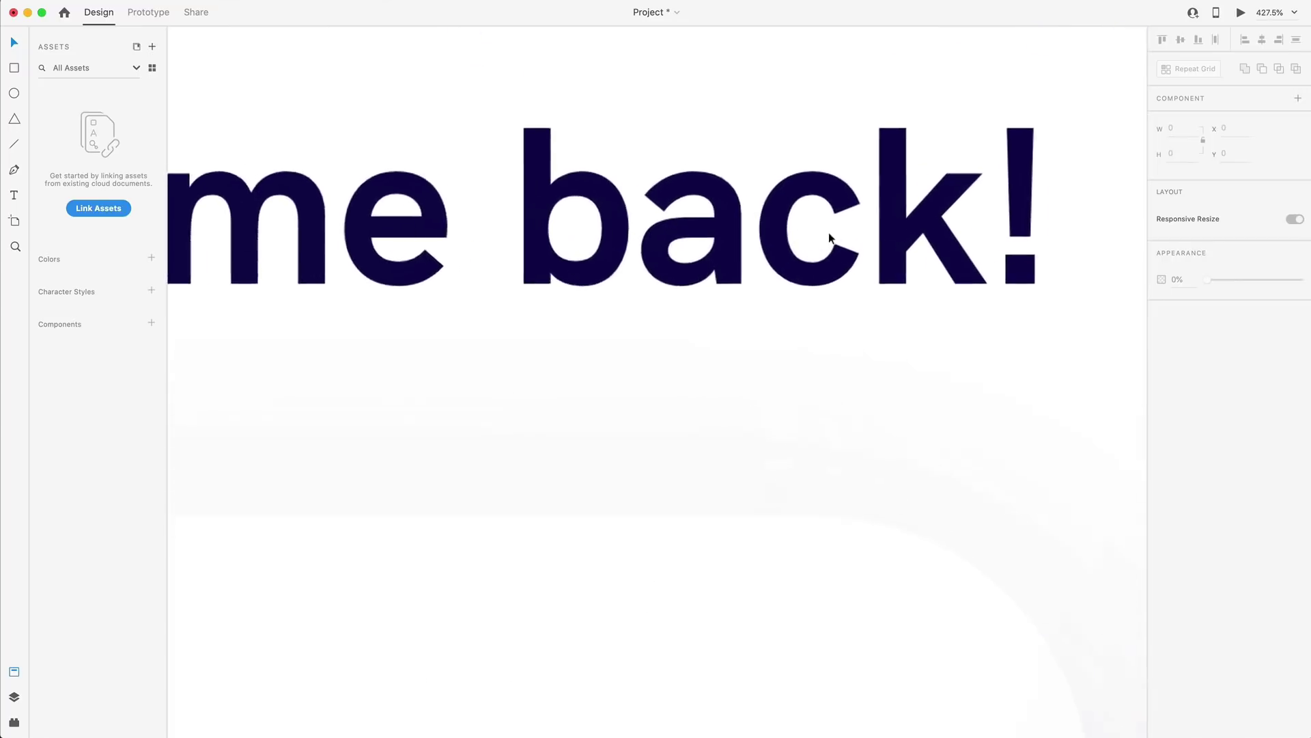
scroll(829, 237, up, 15)
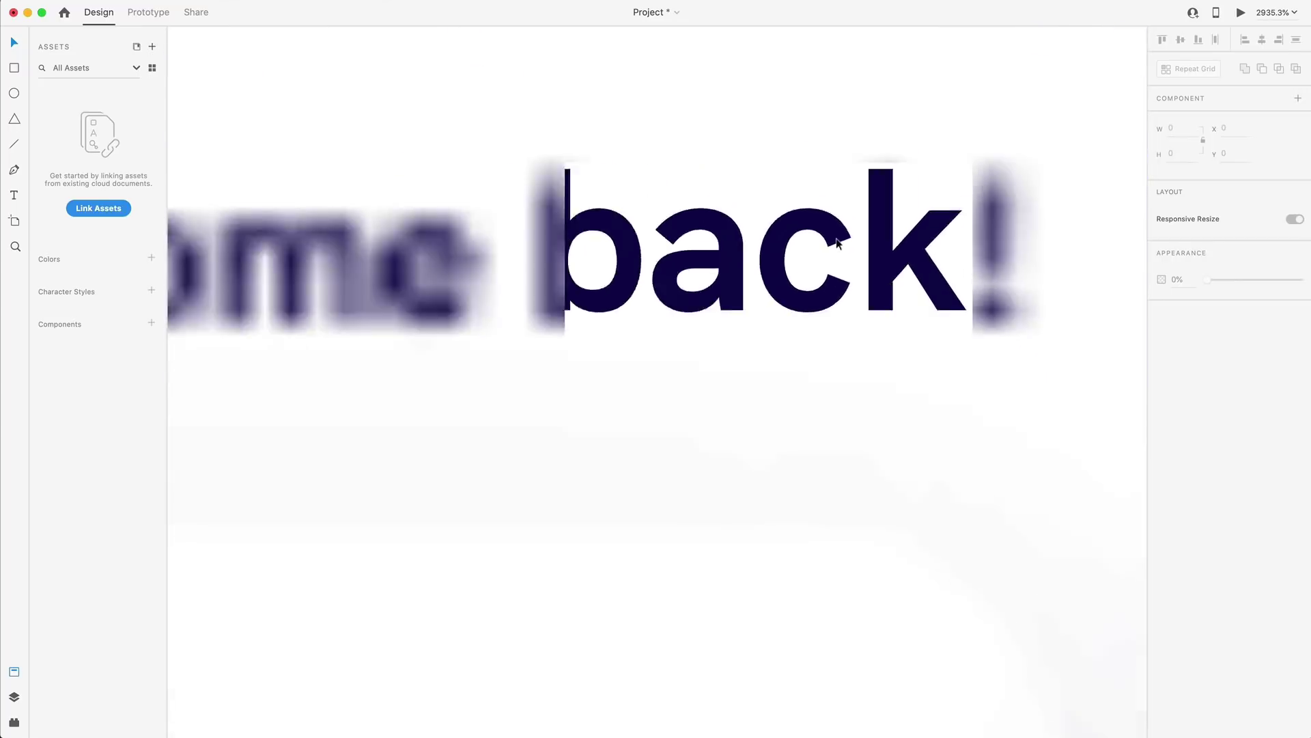
scroll(837, 242, down, 15)
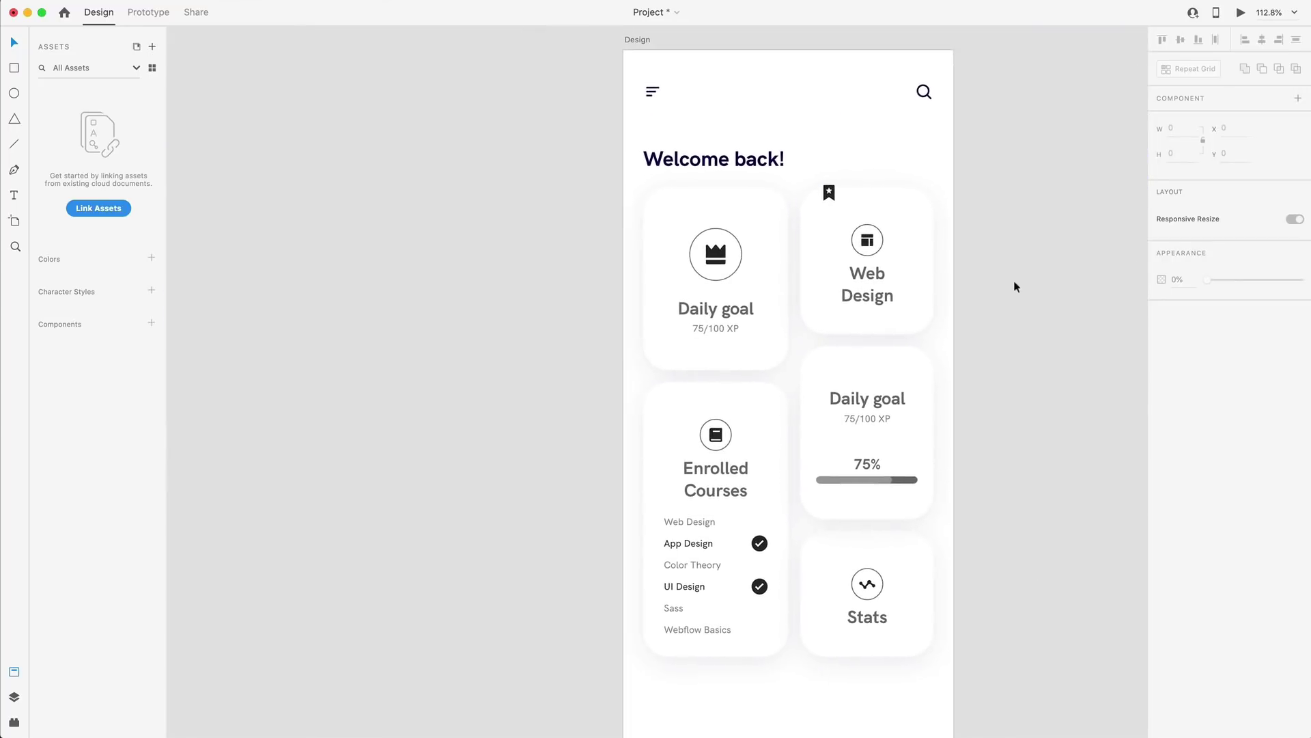
scroll(991, 298, right, 3)
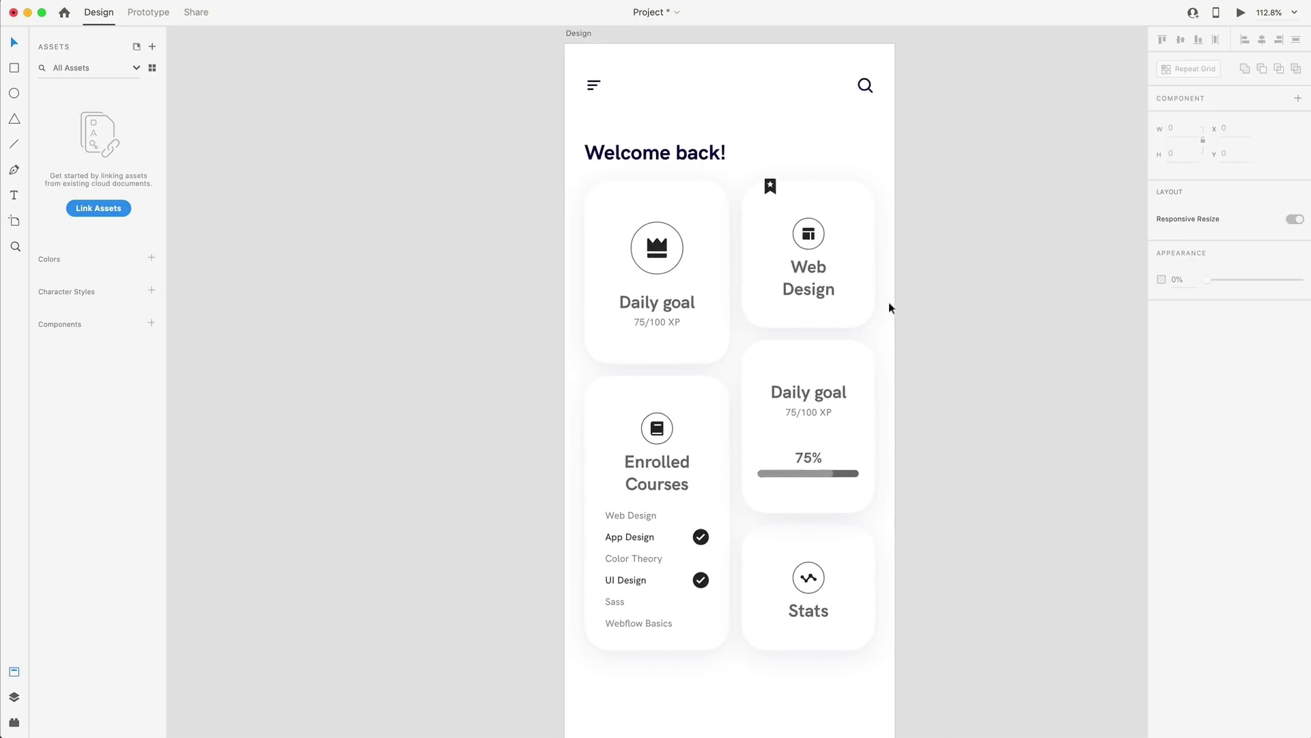
scroll(888, 314, down, 2)
- Make the Web Design, Stats and Enrolled Courses icon circles borderless with purple #8779F2 fill
click(816, 224)
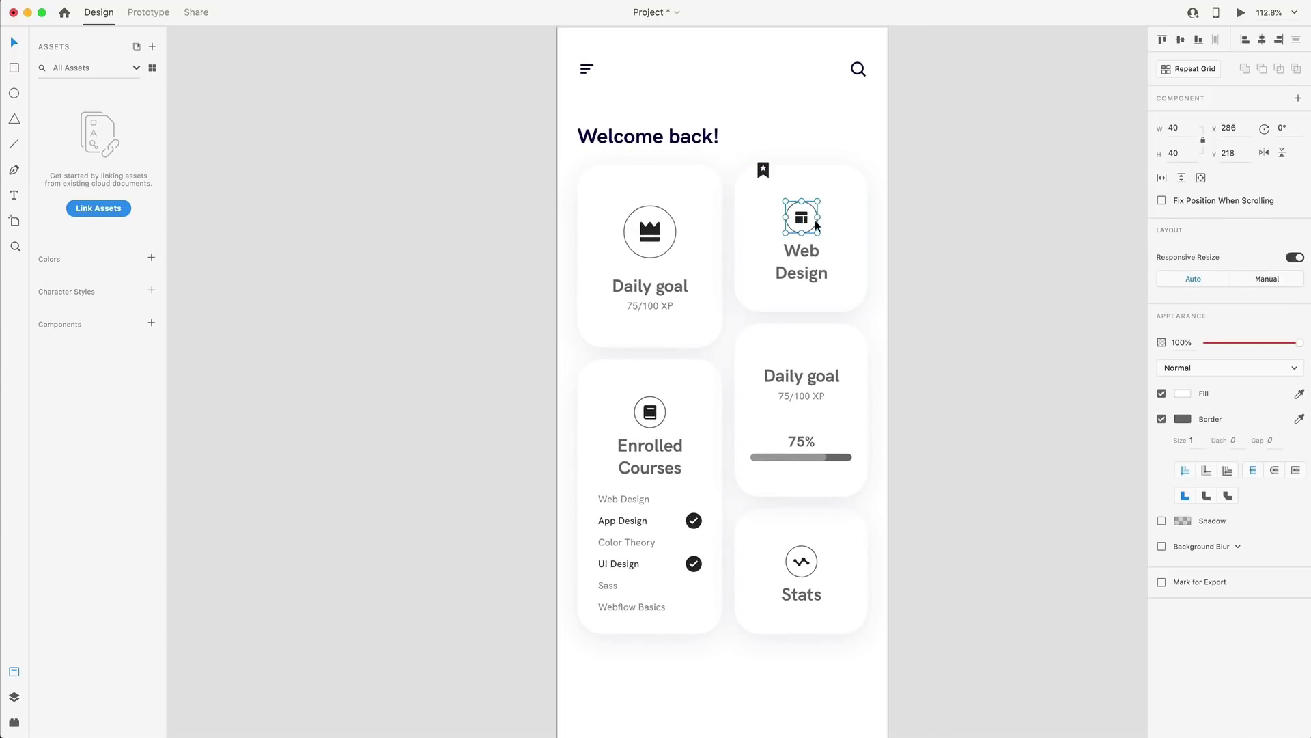
shift+click(810, 557)
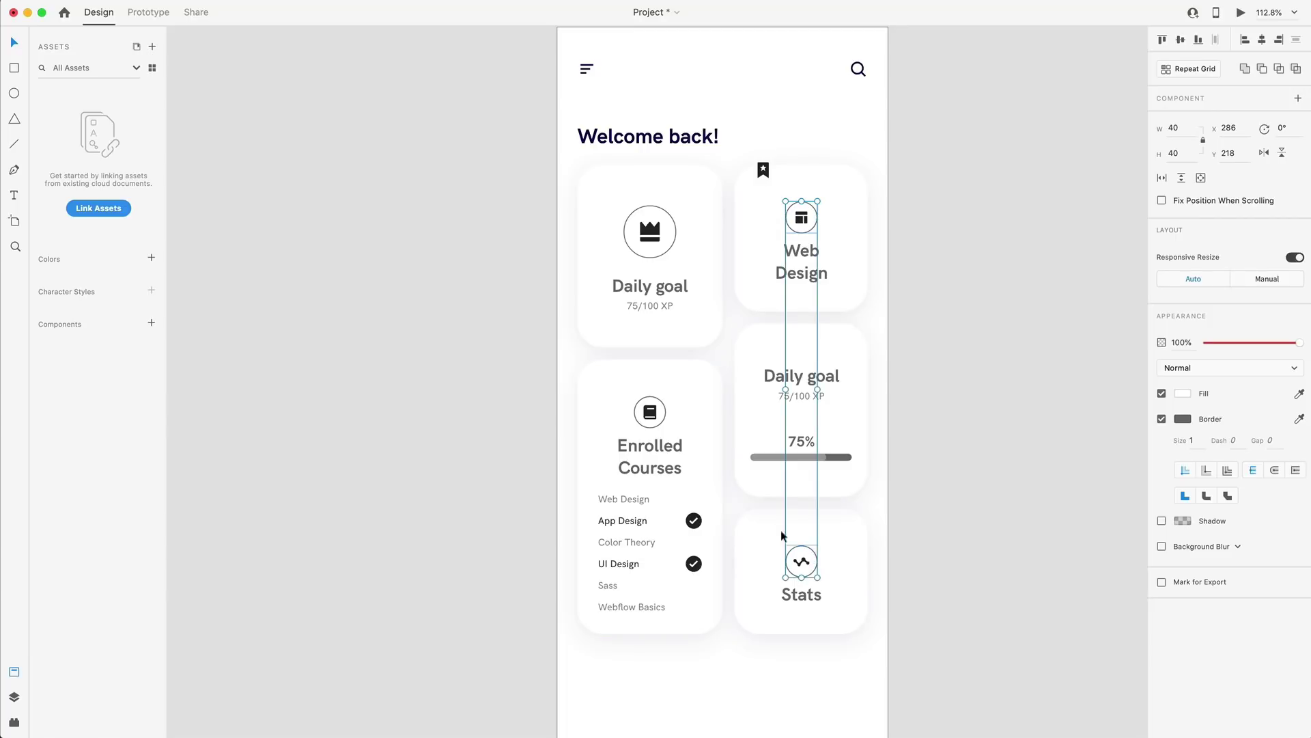
shift+click(666, 418)
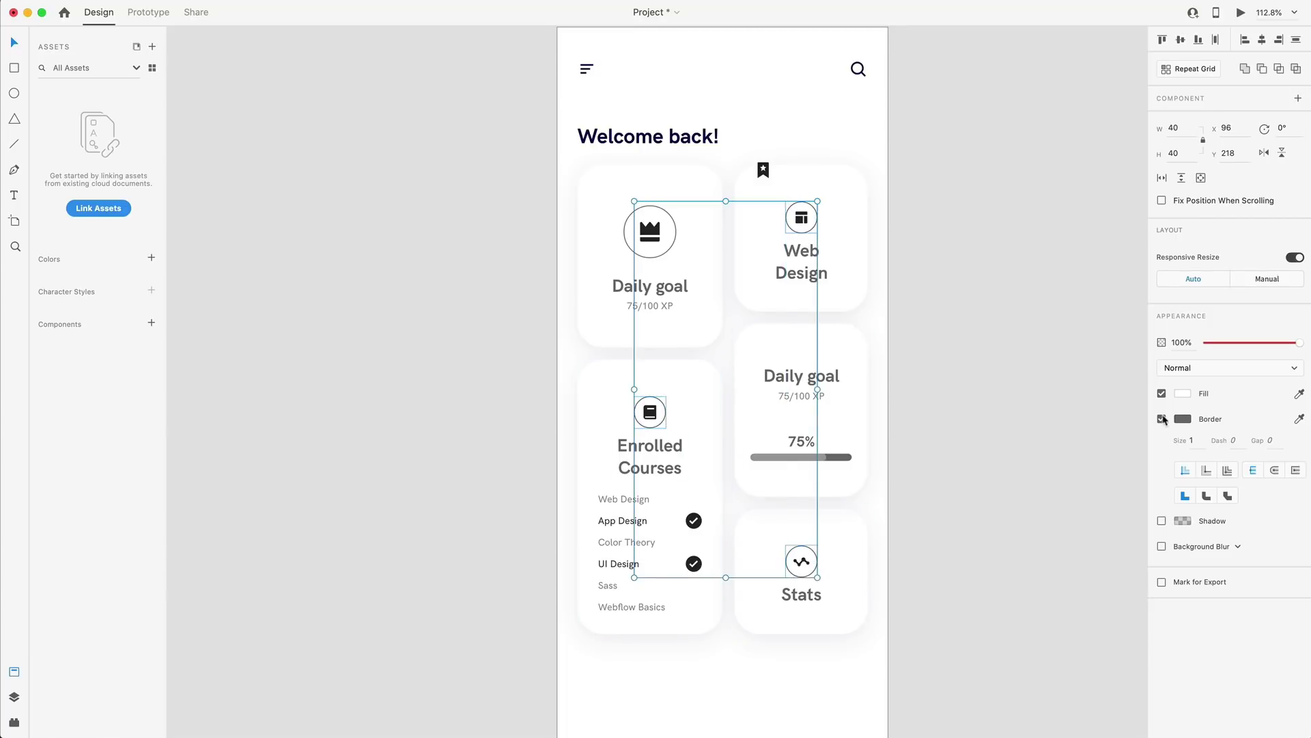
click(1162, 419)
click(1189, 395)
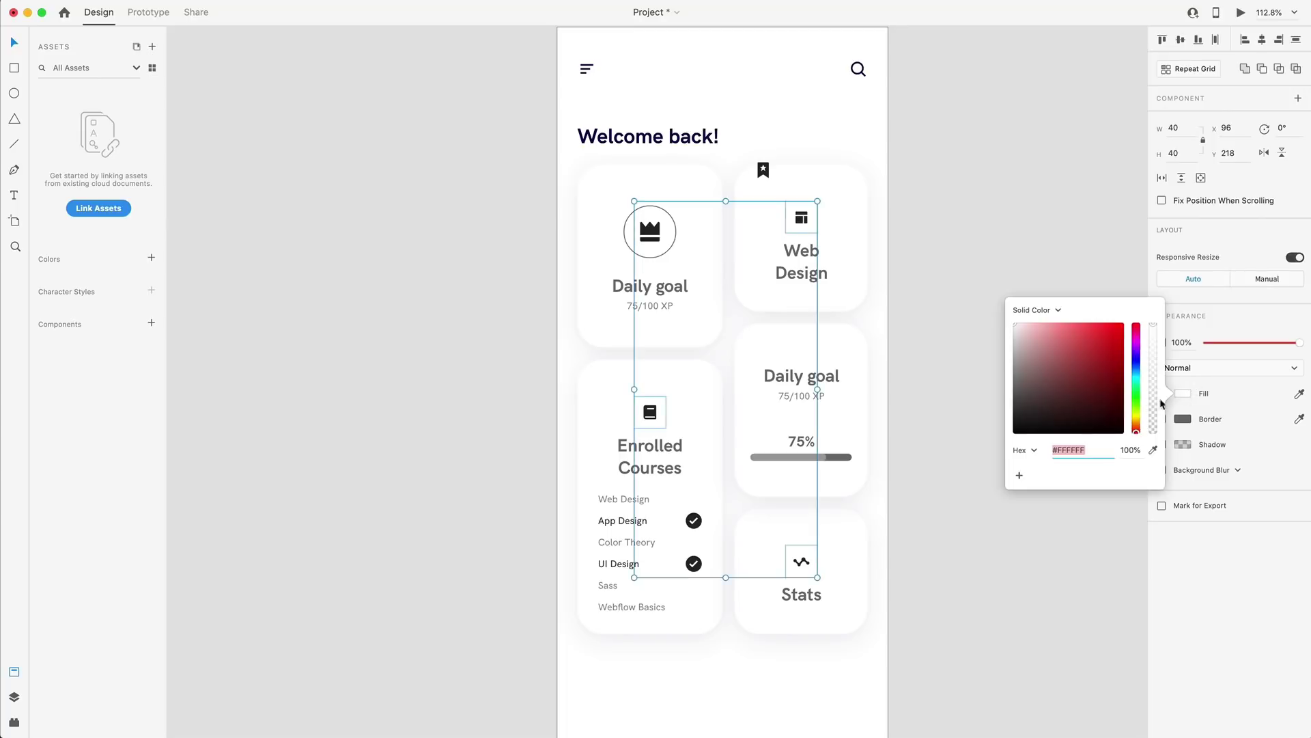
click(1137, 355)
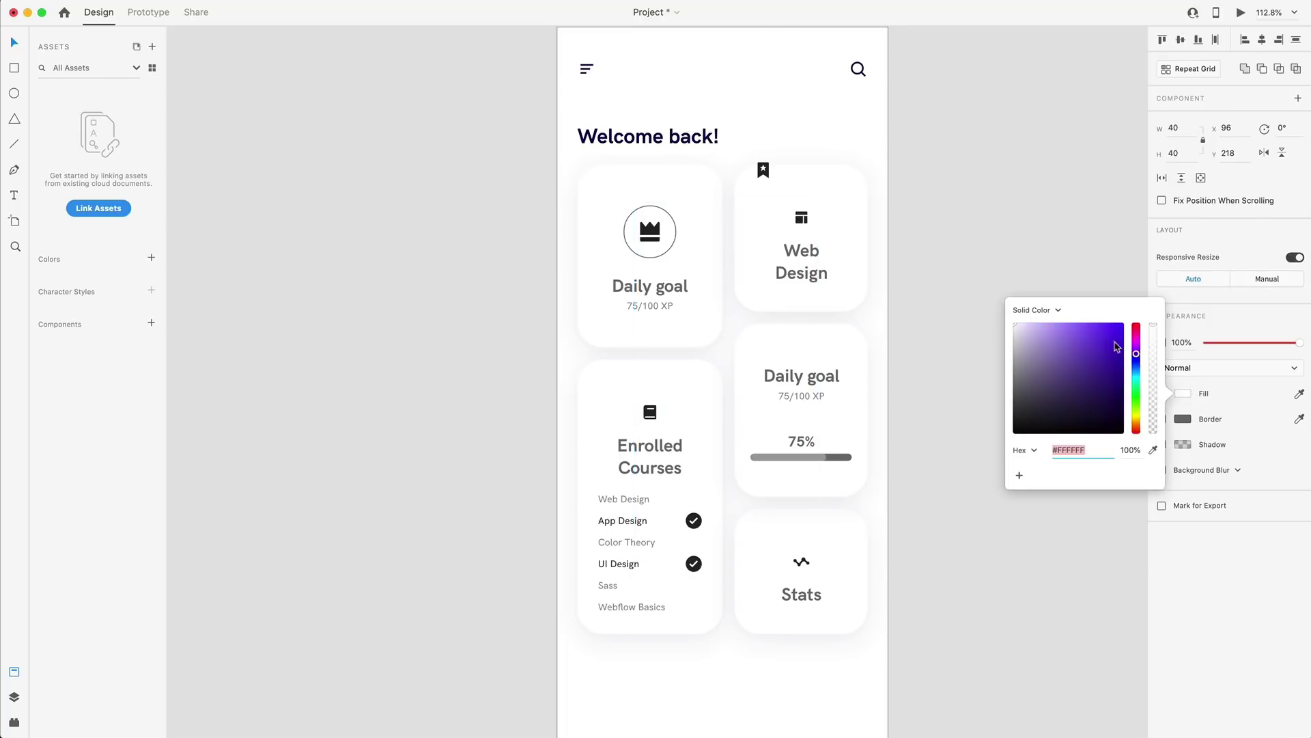
click(1068, 329)
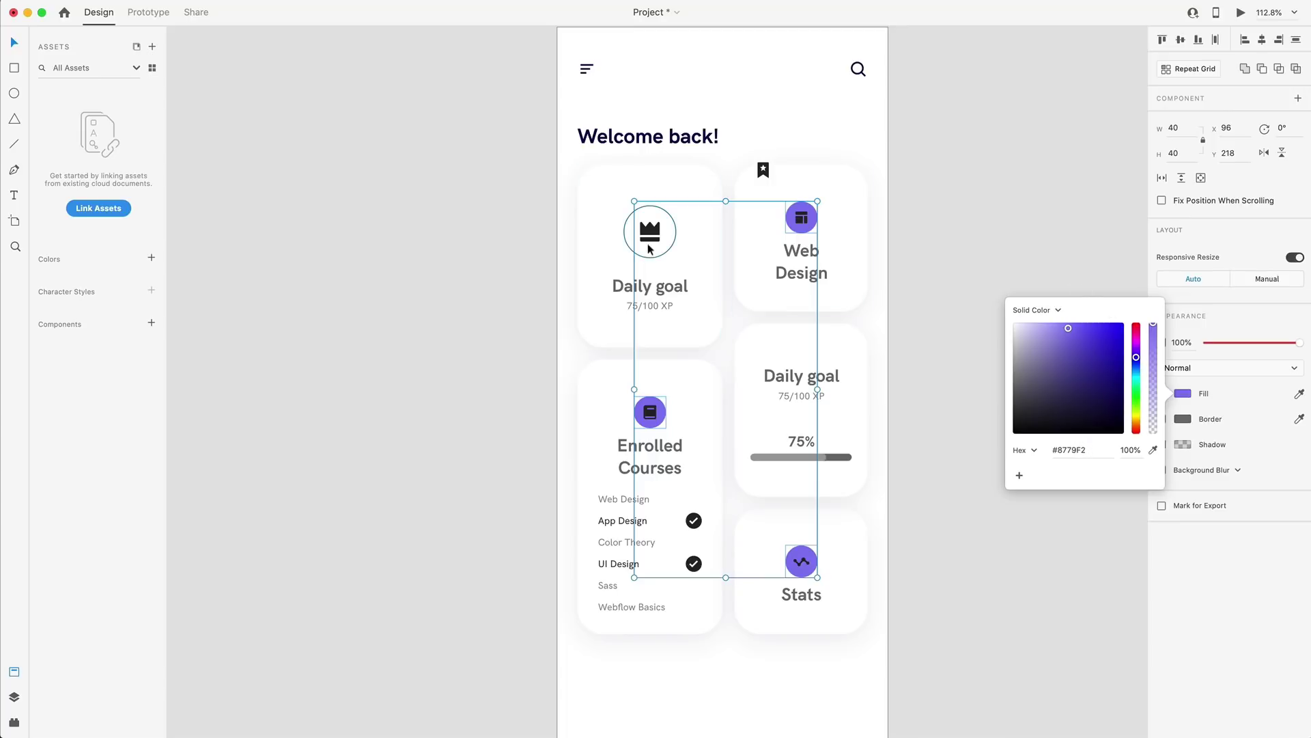
- Give all four icon circles a #1D0C43 shadow at 10% opacity, Y 7, blur 30
shift+click(669, 252)
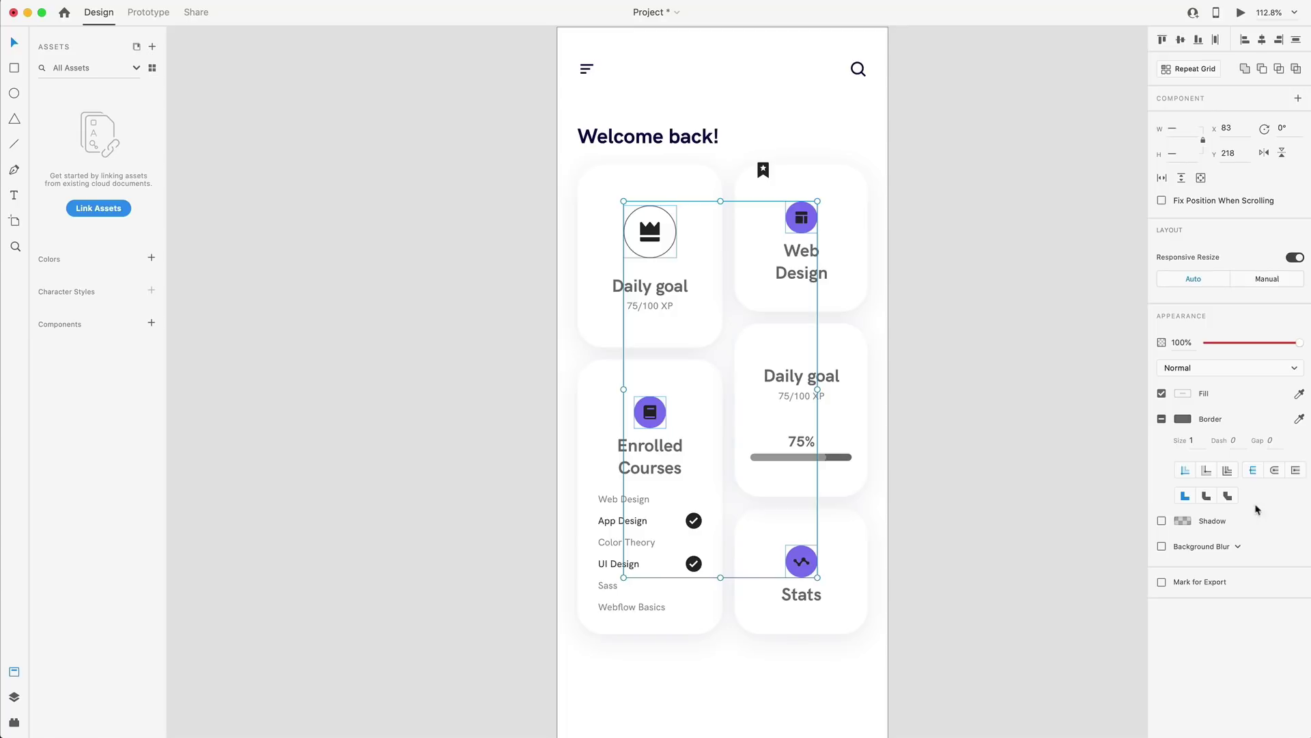
click(1161, 521)
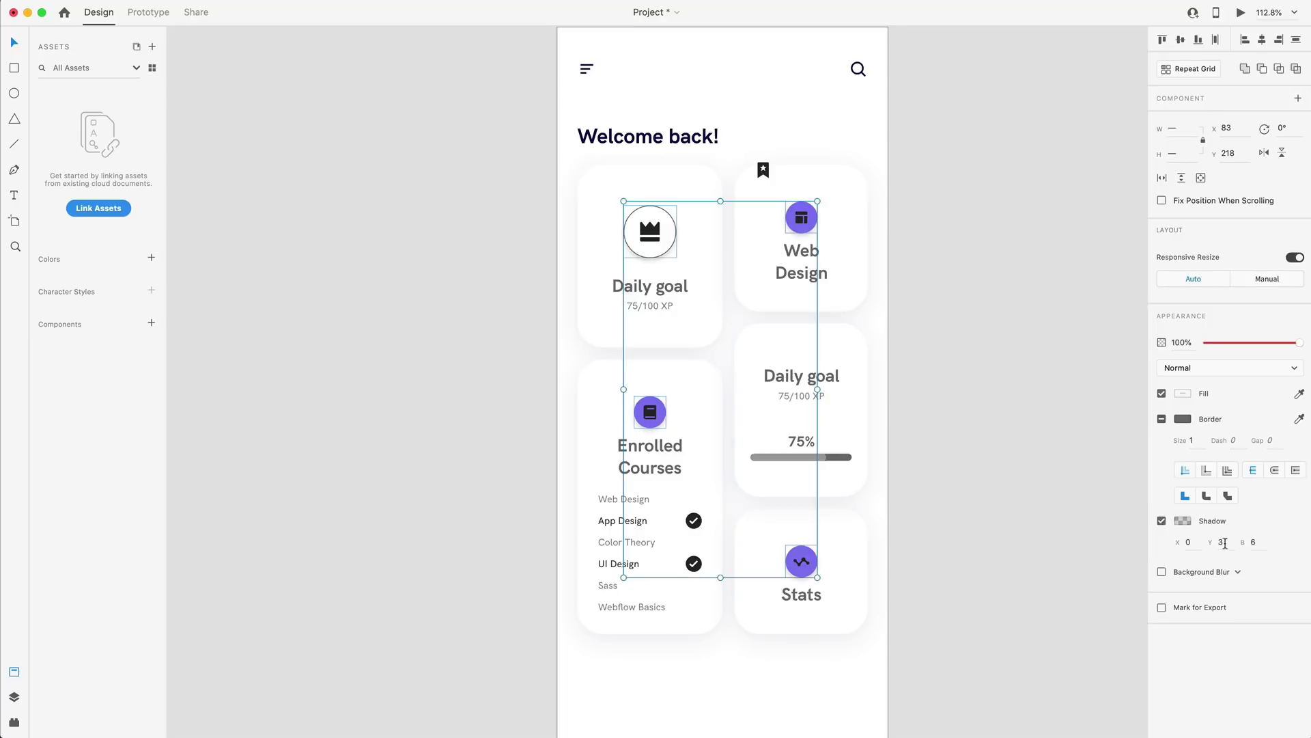
click(1178, 522)
click(1136, 480)
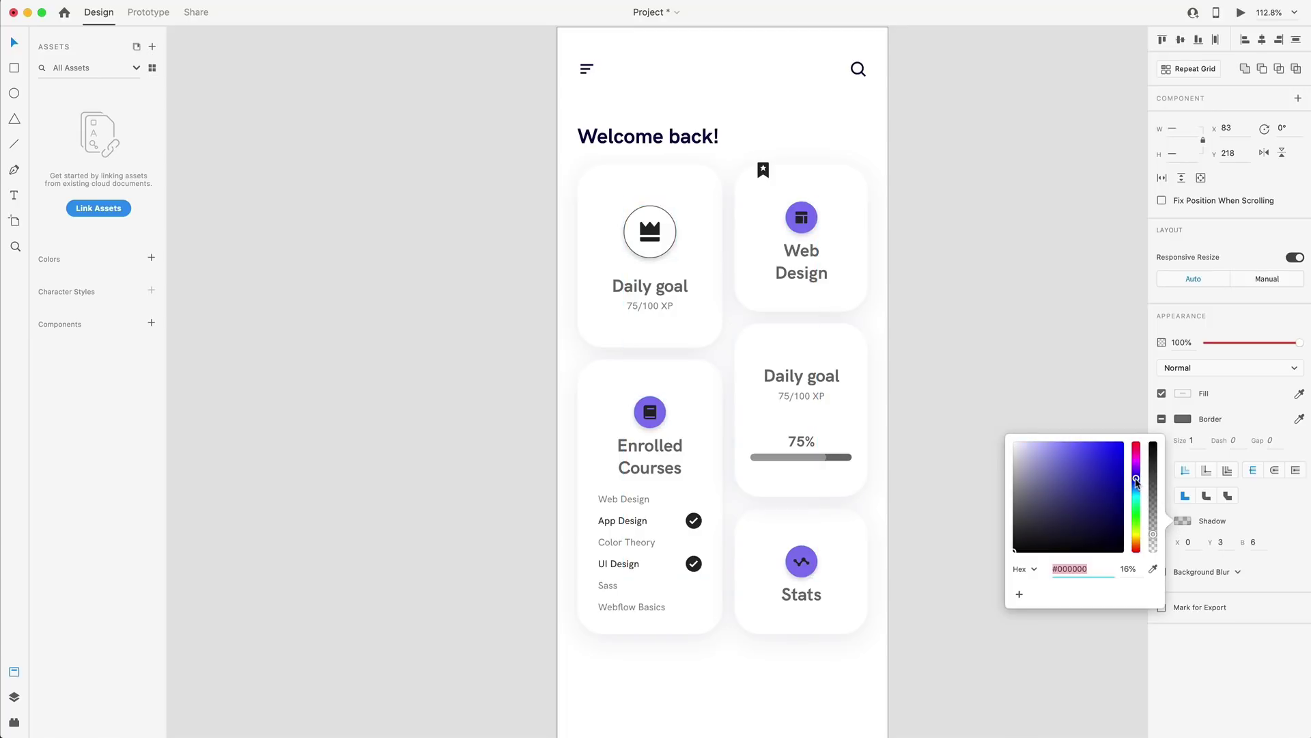
drag(1137, 477, 1137, 472)
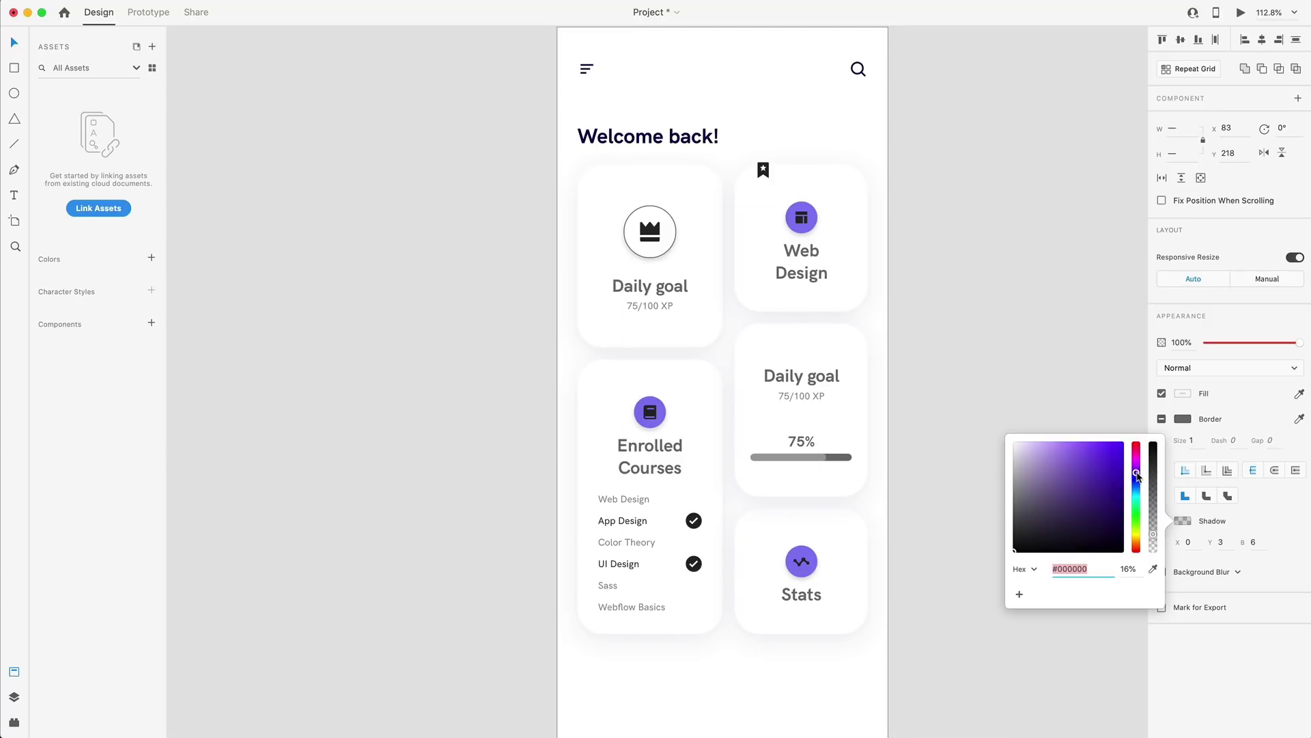
drag(1097, 535, 1101, 523)
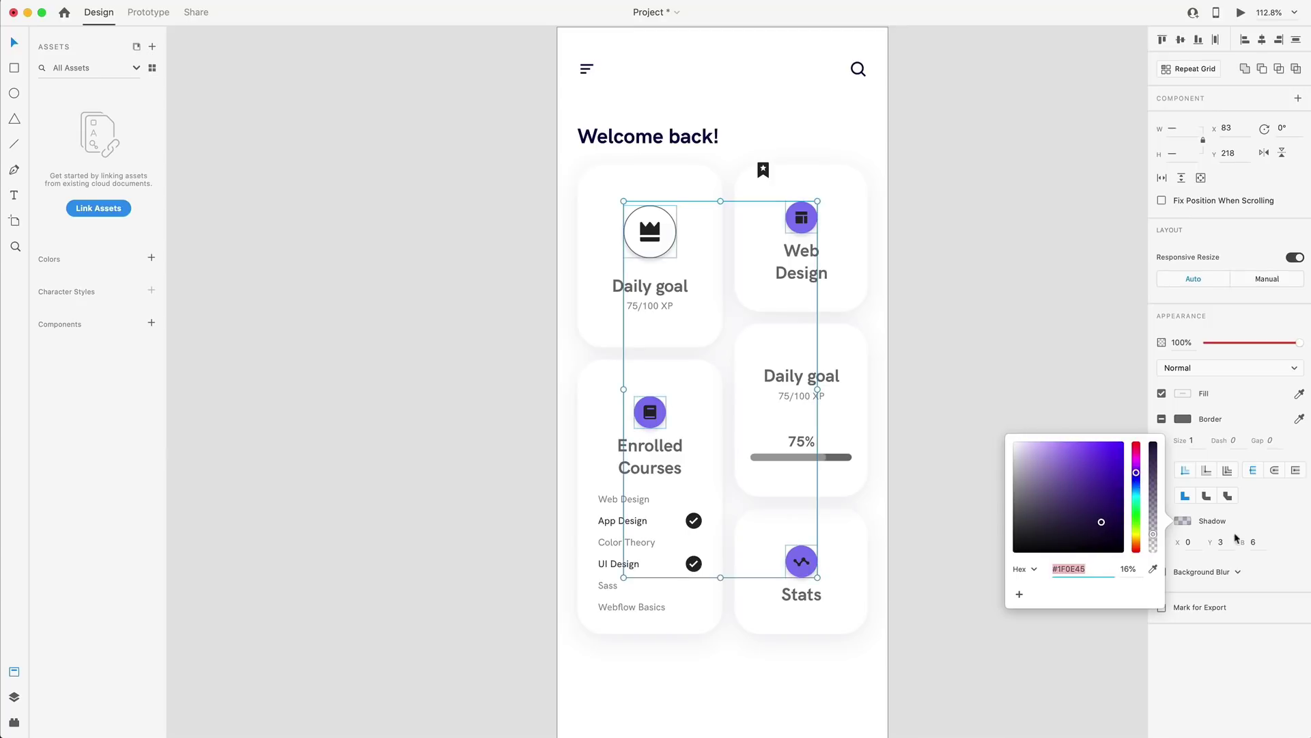
drag(1153, 535, 1153, 543)
click(1226, 542)
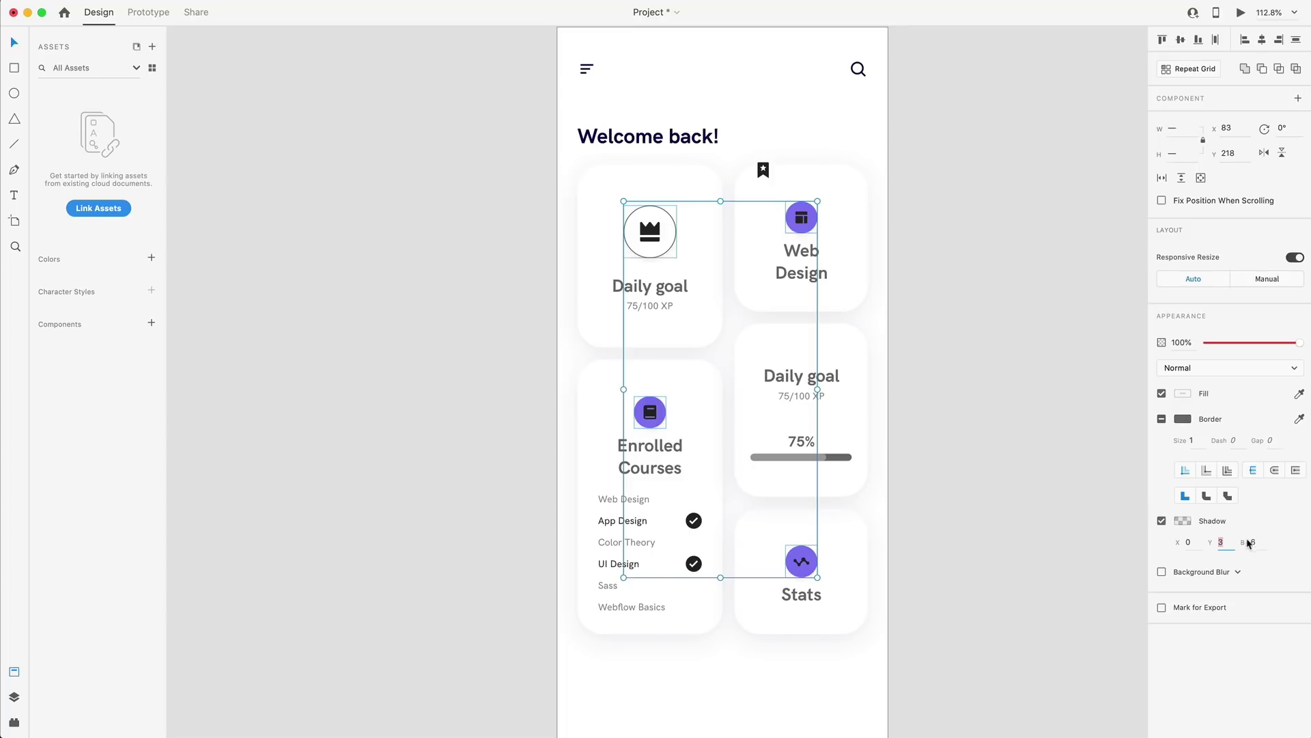
text(7)
click(1258, 543)
text(30)
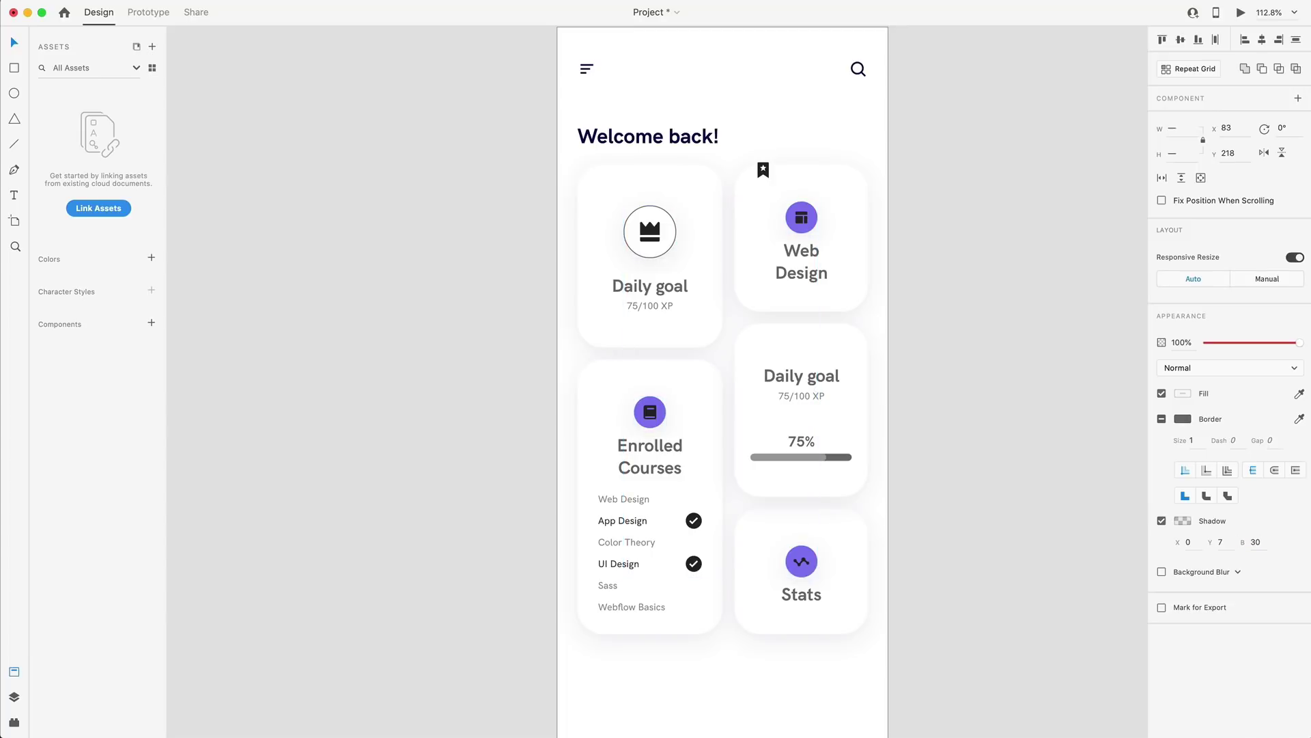
key(Return)
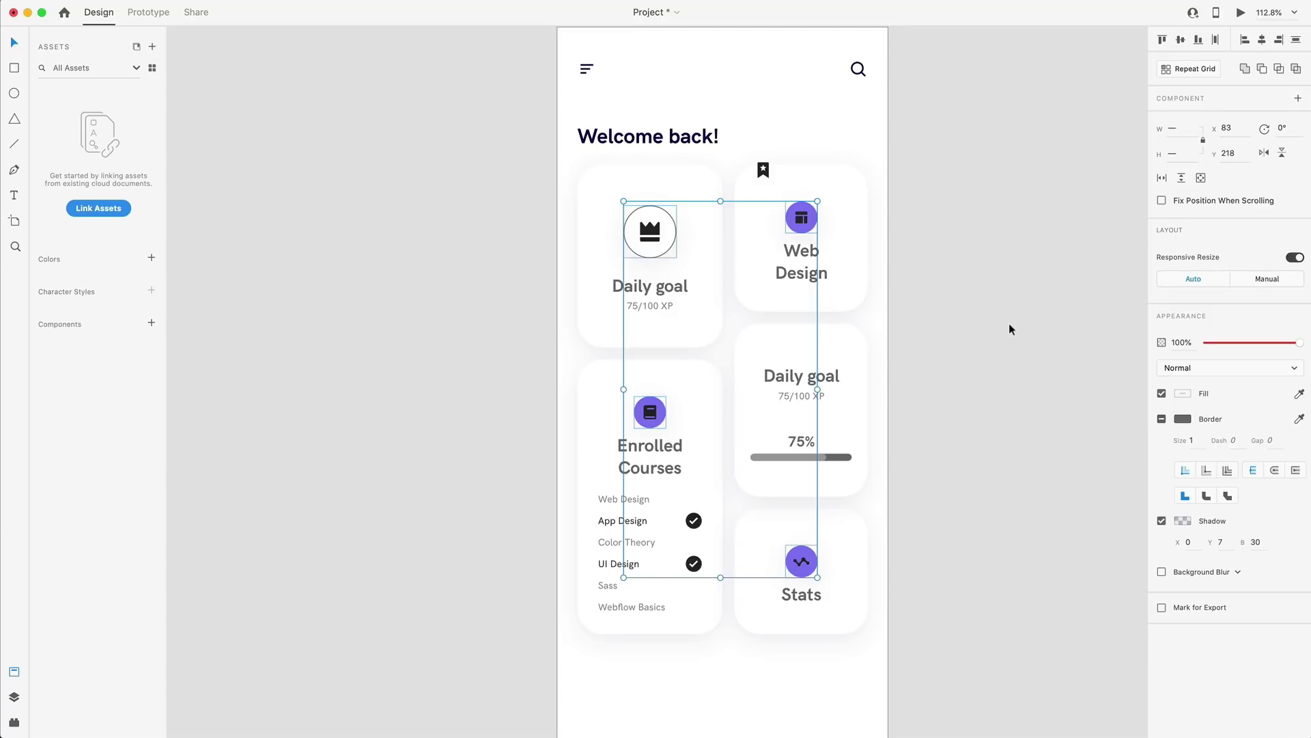
- Turn the book, Stats and Web Design glyphs white #FFFFFF
click(1045, 257)
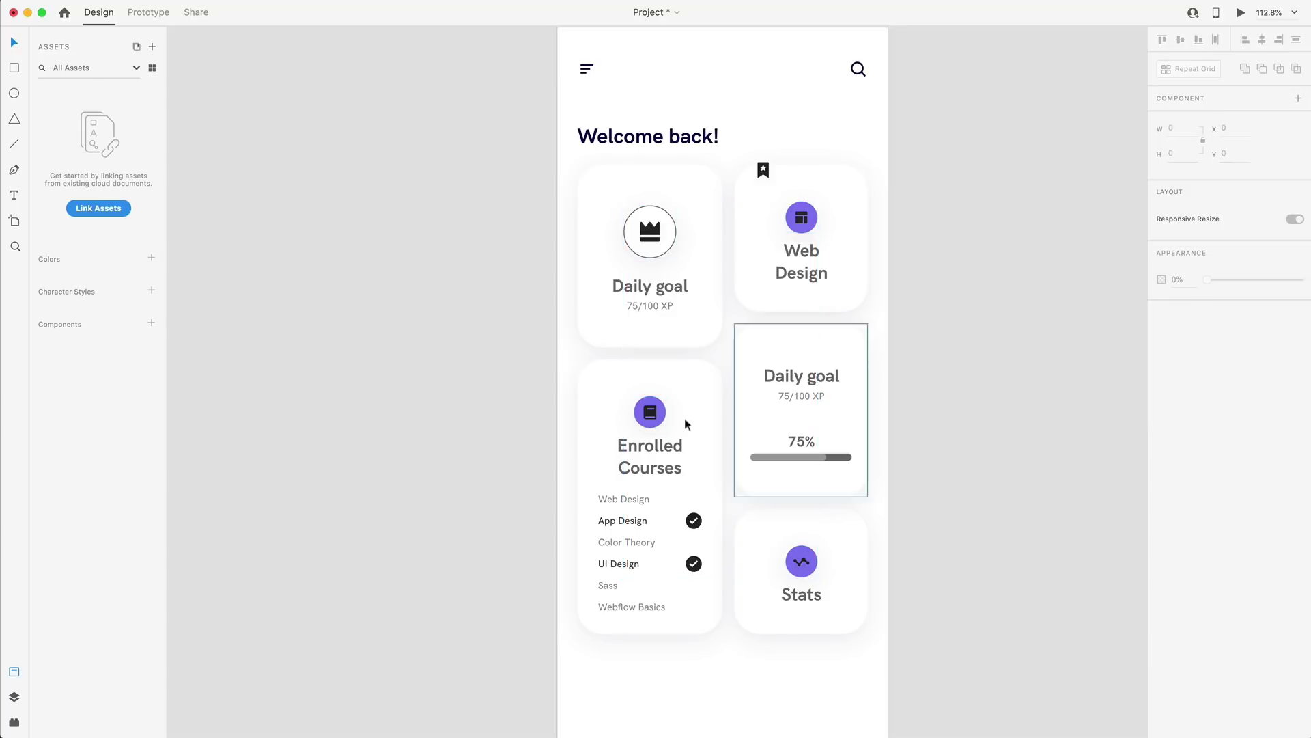
double_click(650, 412)
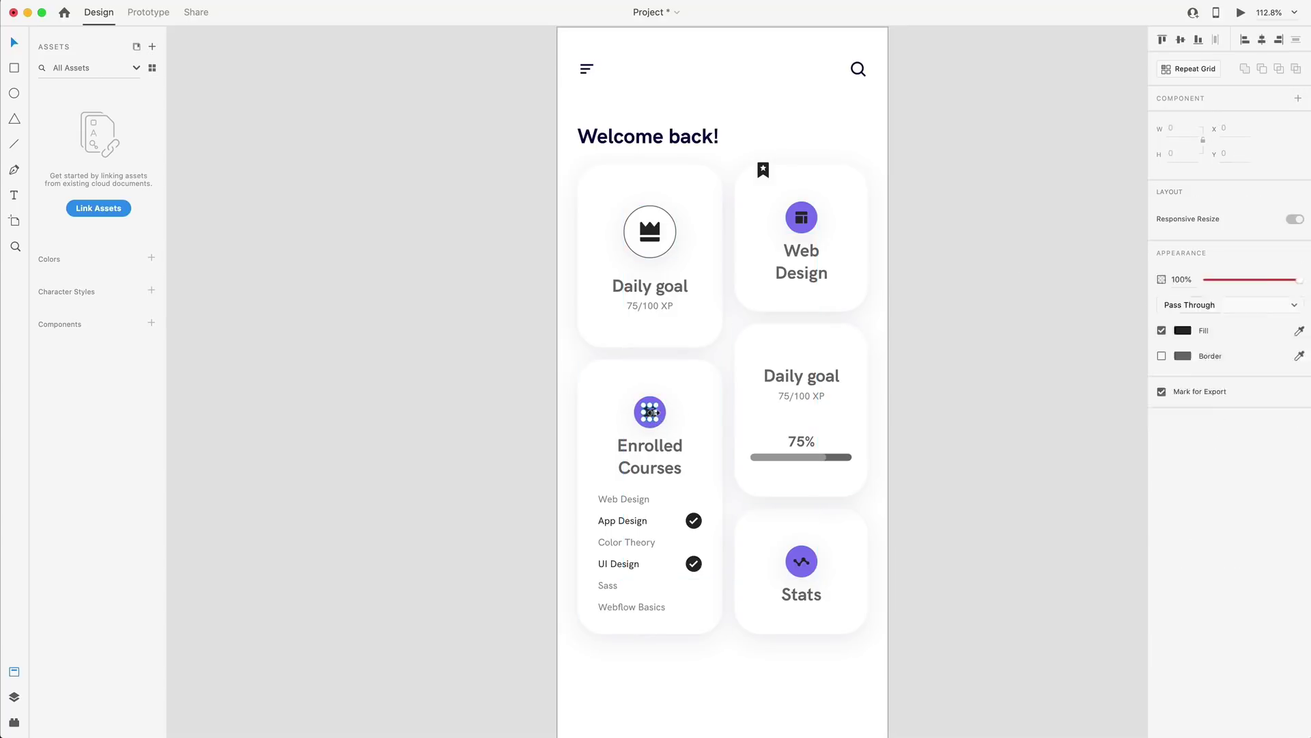
shift+click(805, 564)
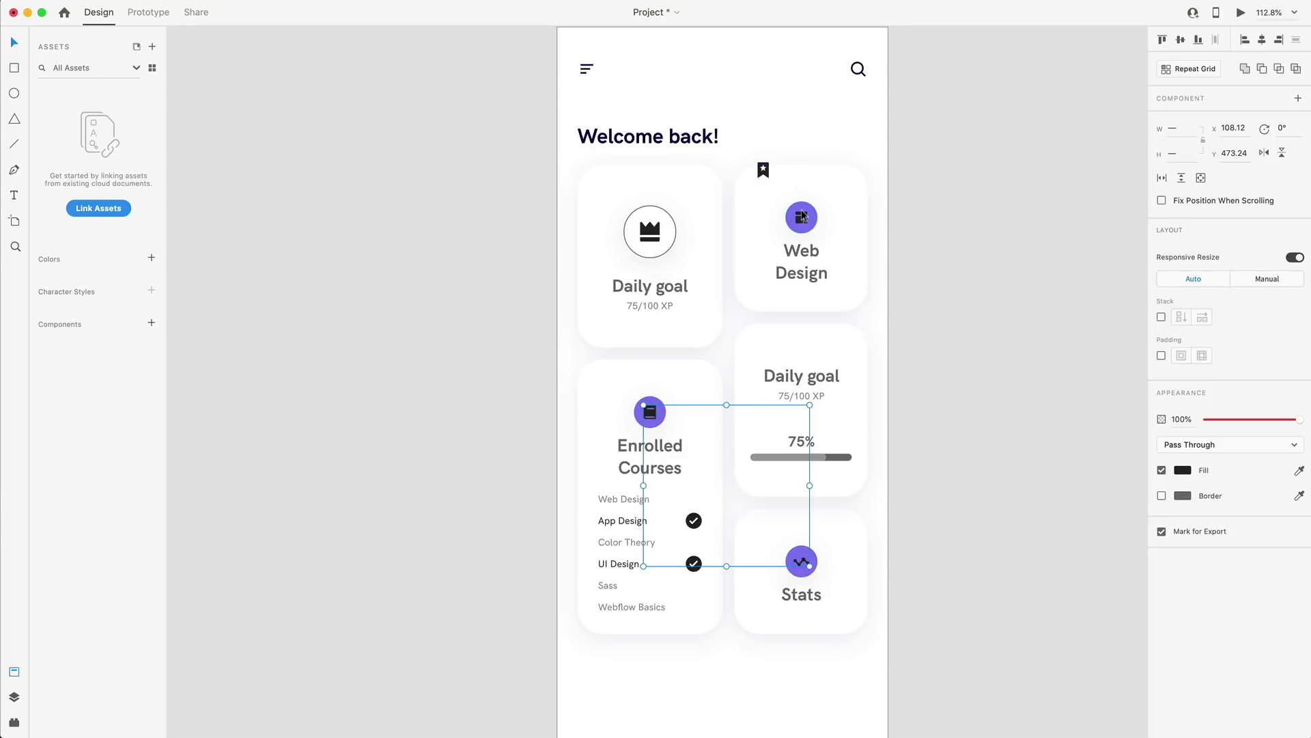
shift+click(804, 219)
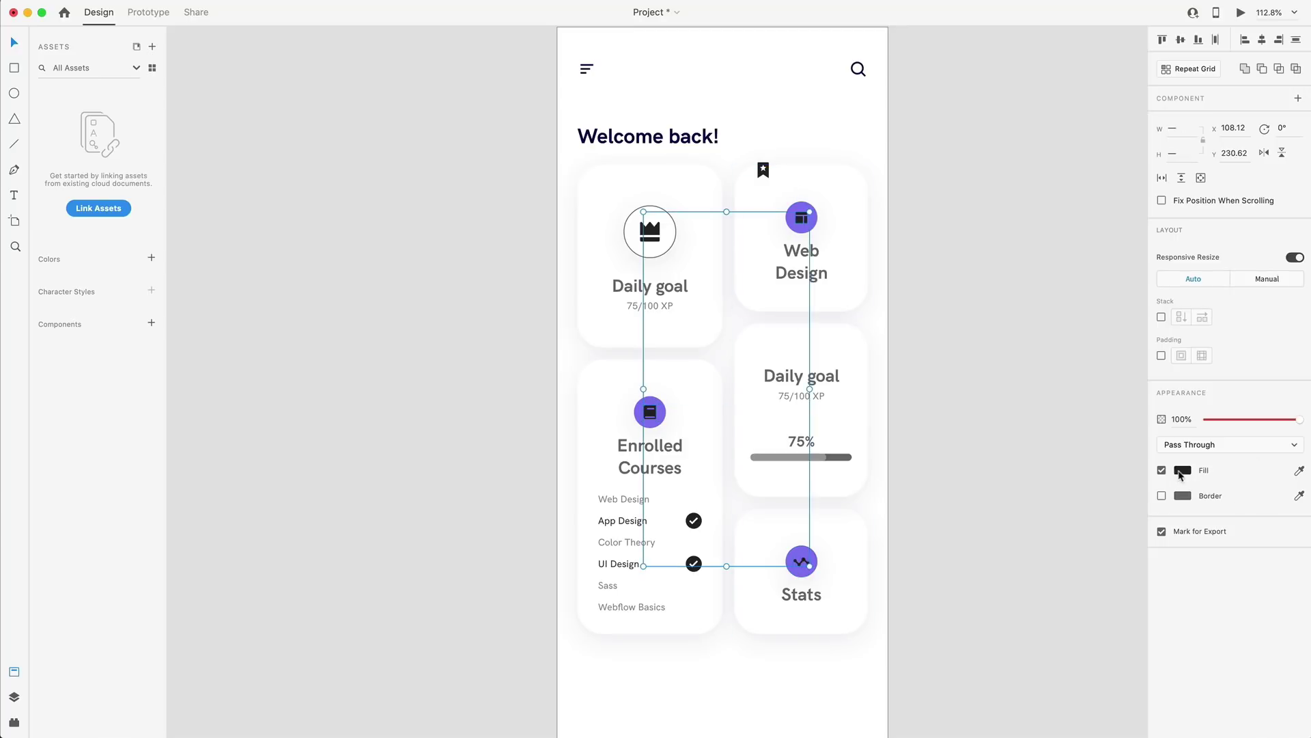
click(1182, 470)
drag(1121, 457, 953, 357)
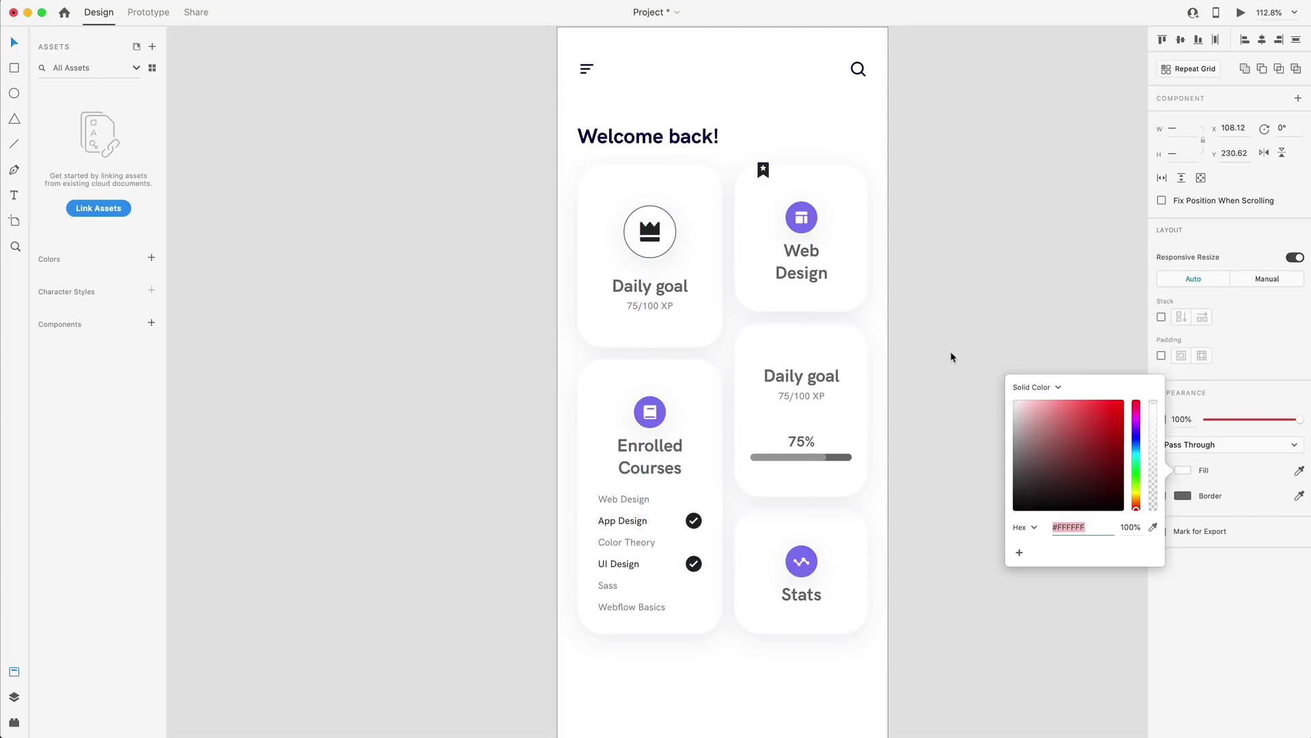
click(973, 214)
- Remove the crown circle's outline and select the bookmark above the Web Design card
click(652, 217)
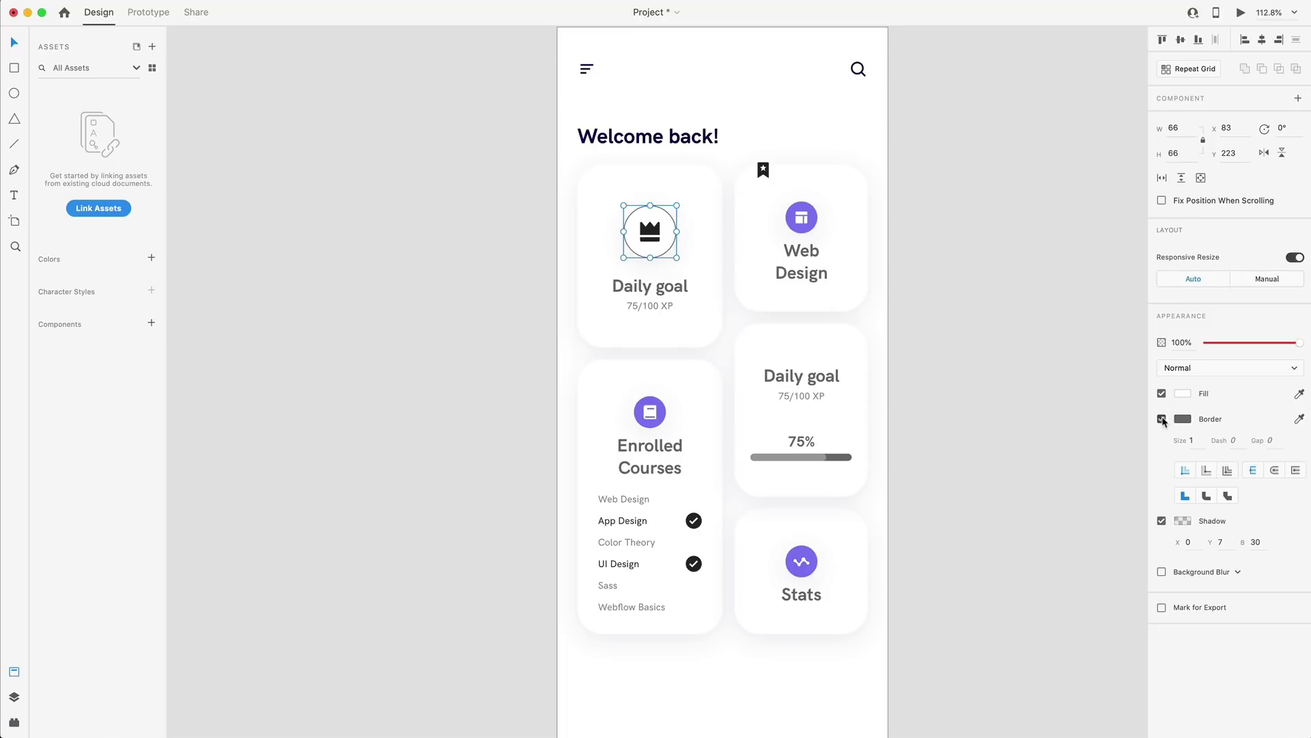
click(1162, 419)
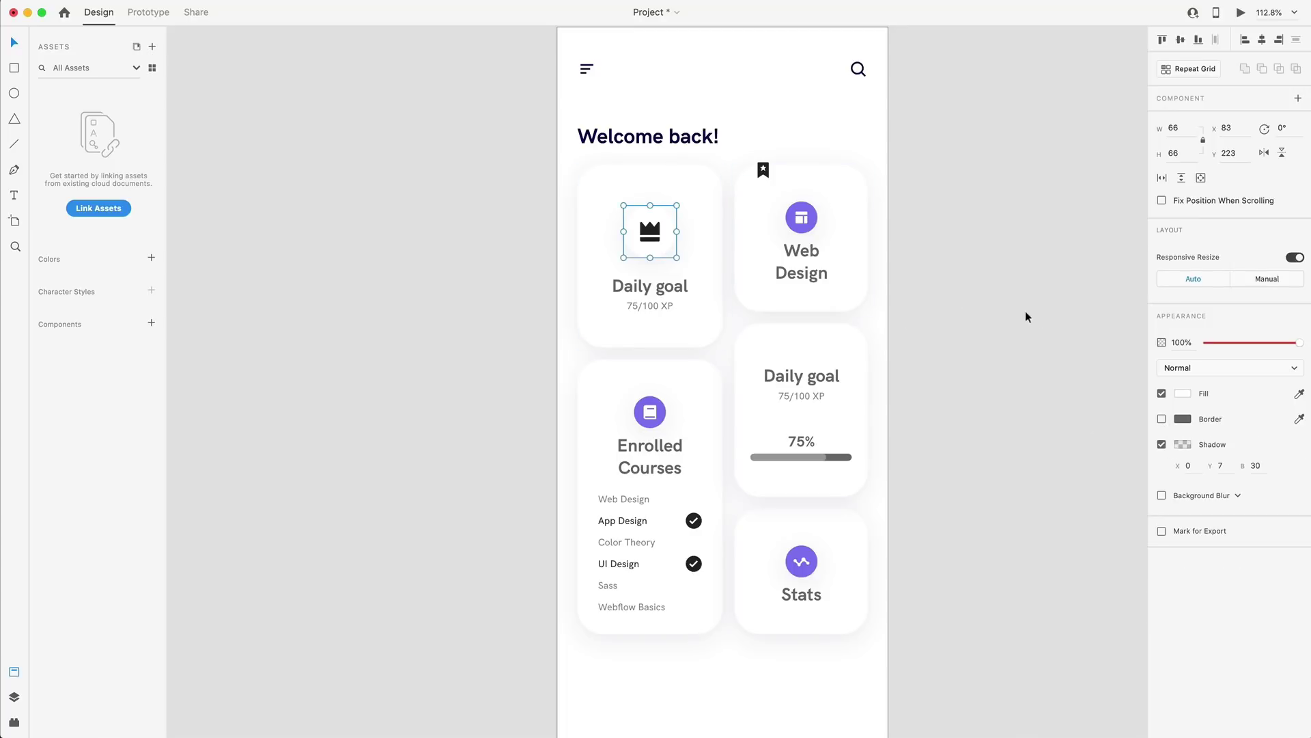
click(1021, 399)
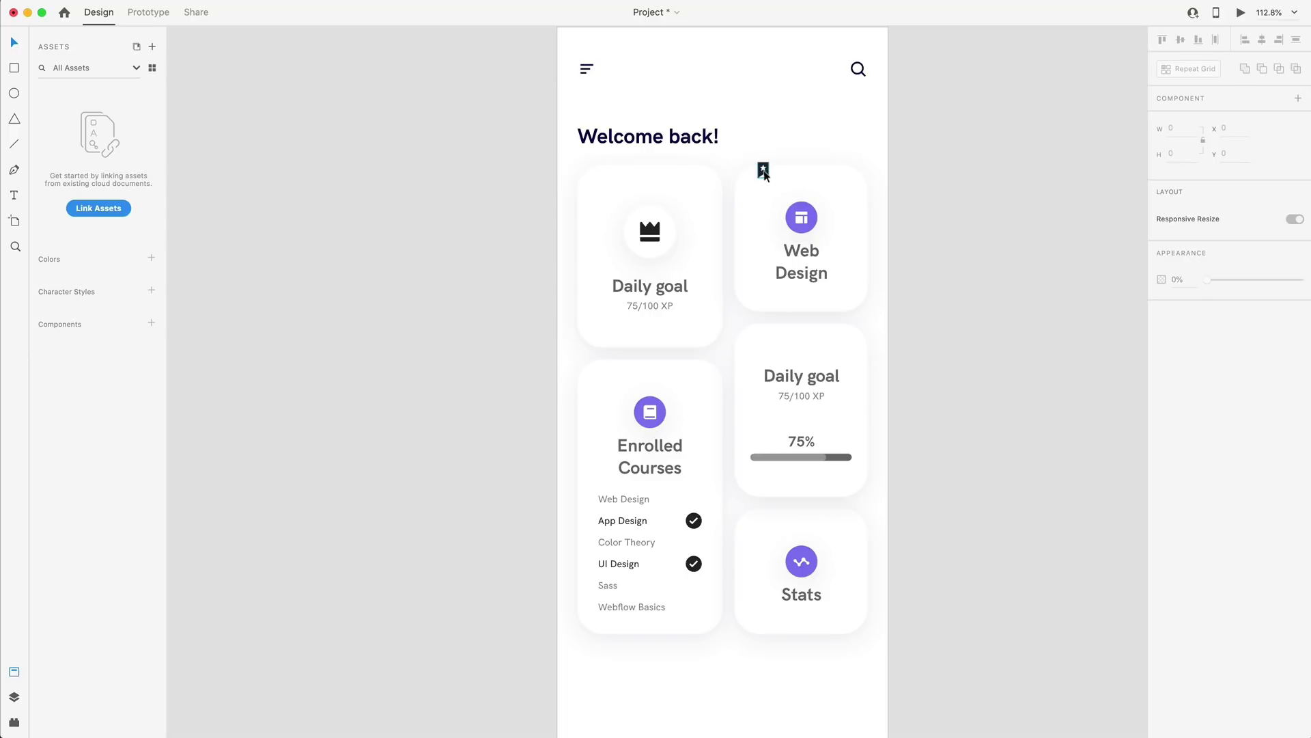
click(764, 170)
- Colour the bookmark pink #FF7893 and the crown glyph yellow #F6E952
click(1185, 470)
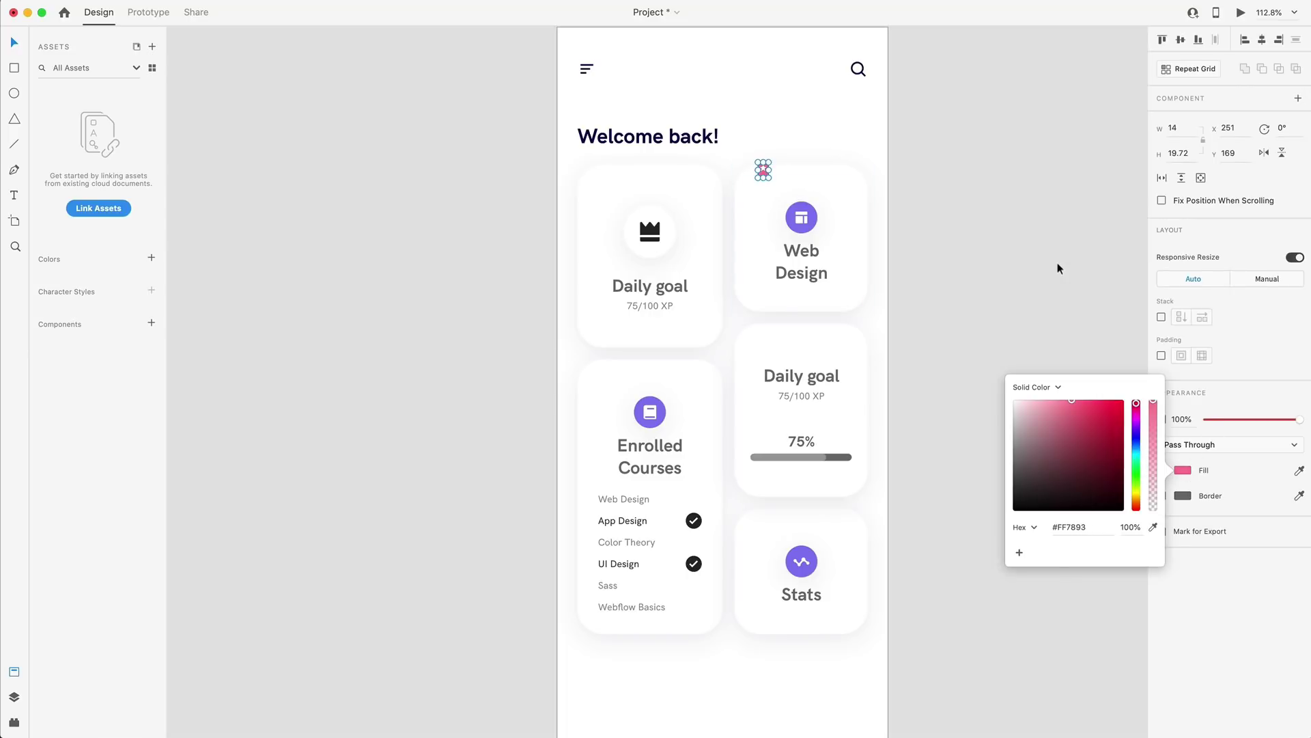
click(655, 231)
double_click(650, 231)
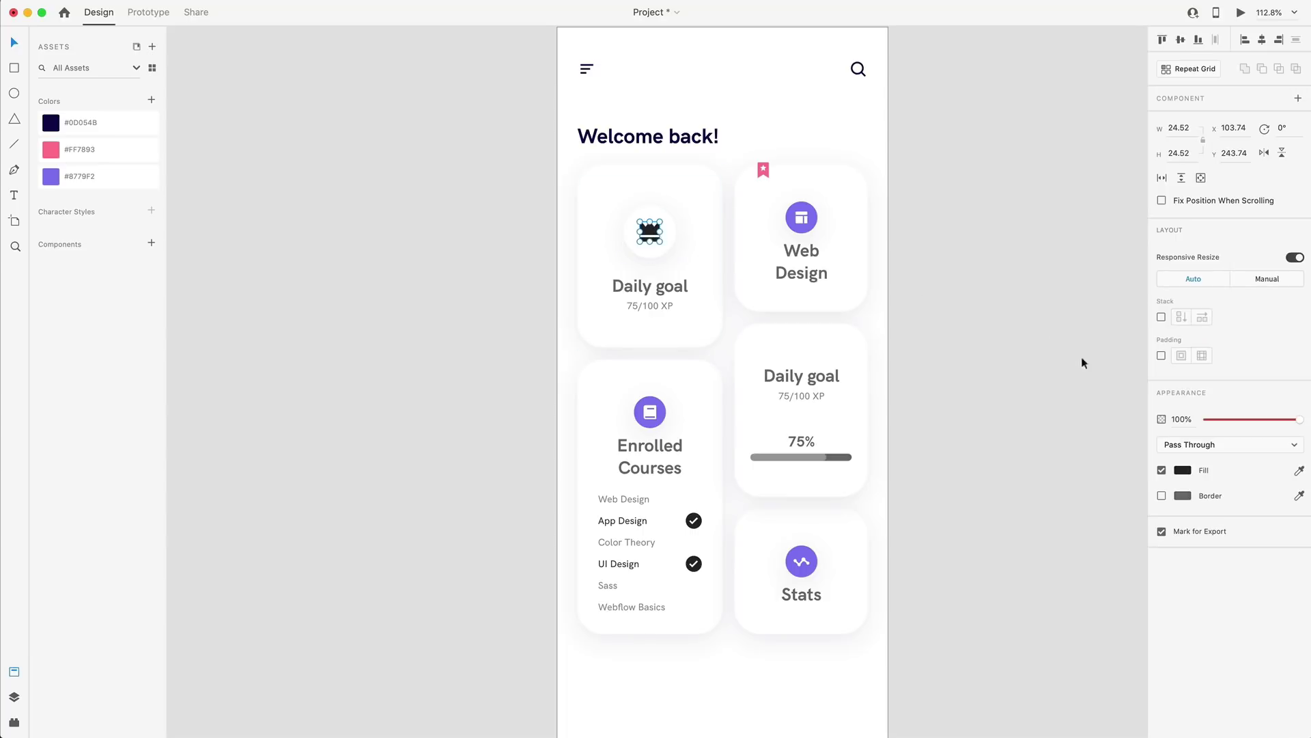
click(1183, 471)
text(F6E952)
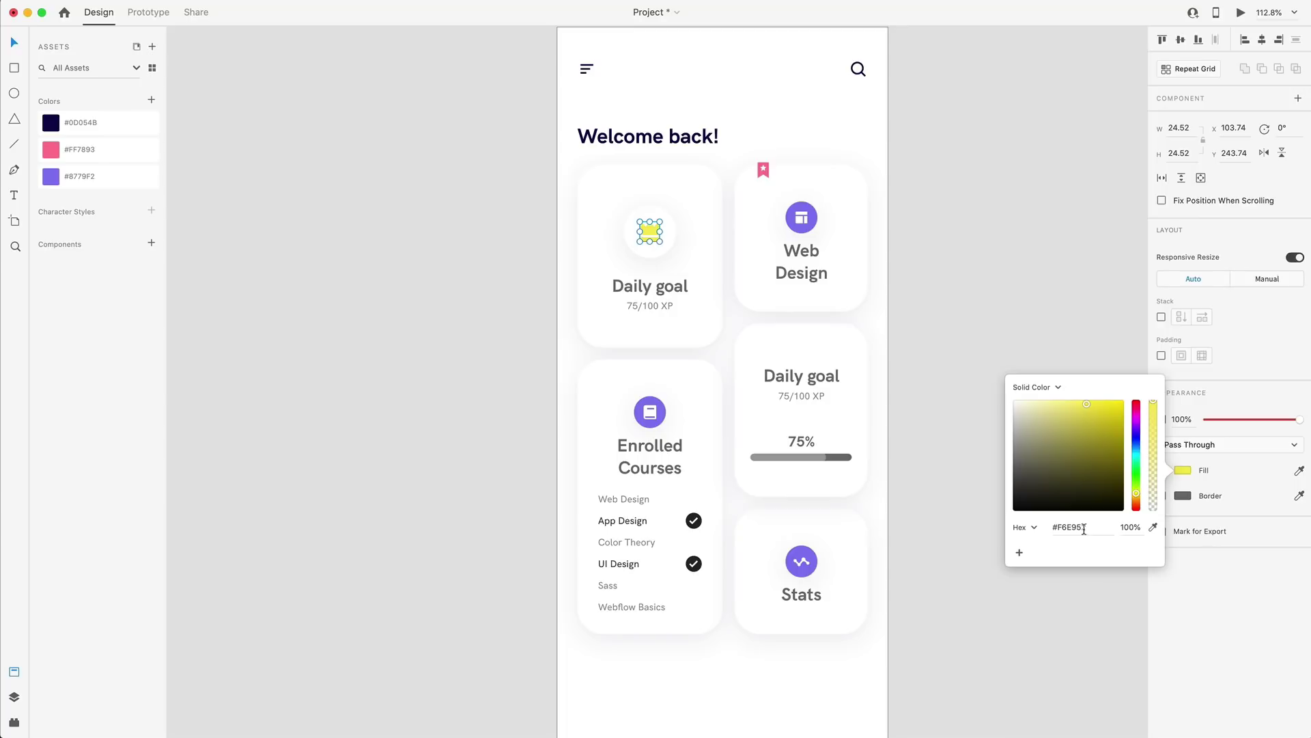
click(1059, 276)
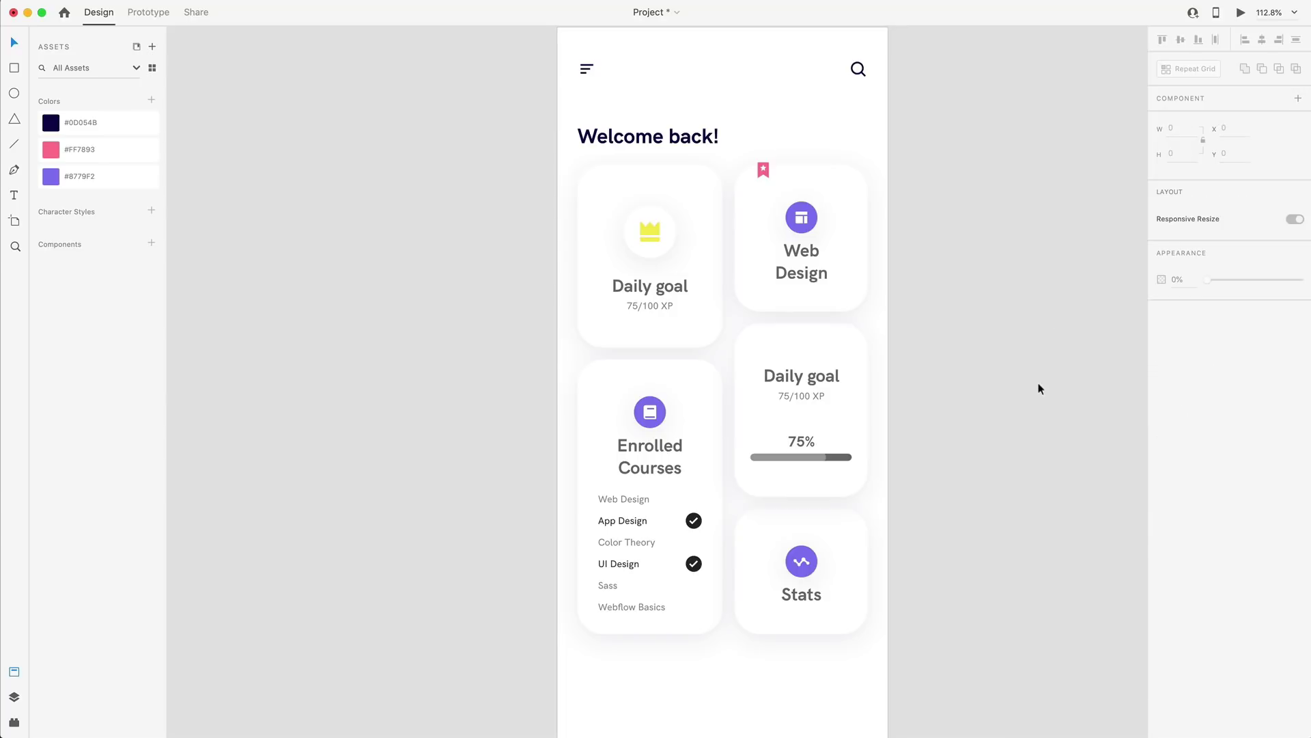
- Fill the progress bar's fill with light blue #73C8ED
scroll(1035, 386, down, 1)
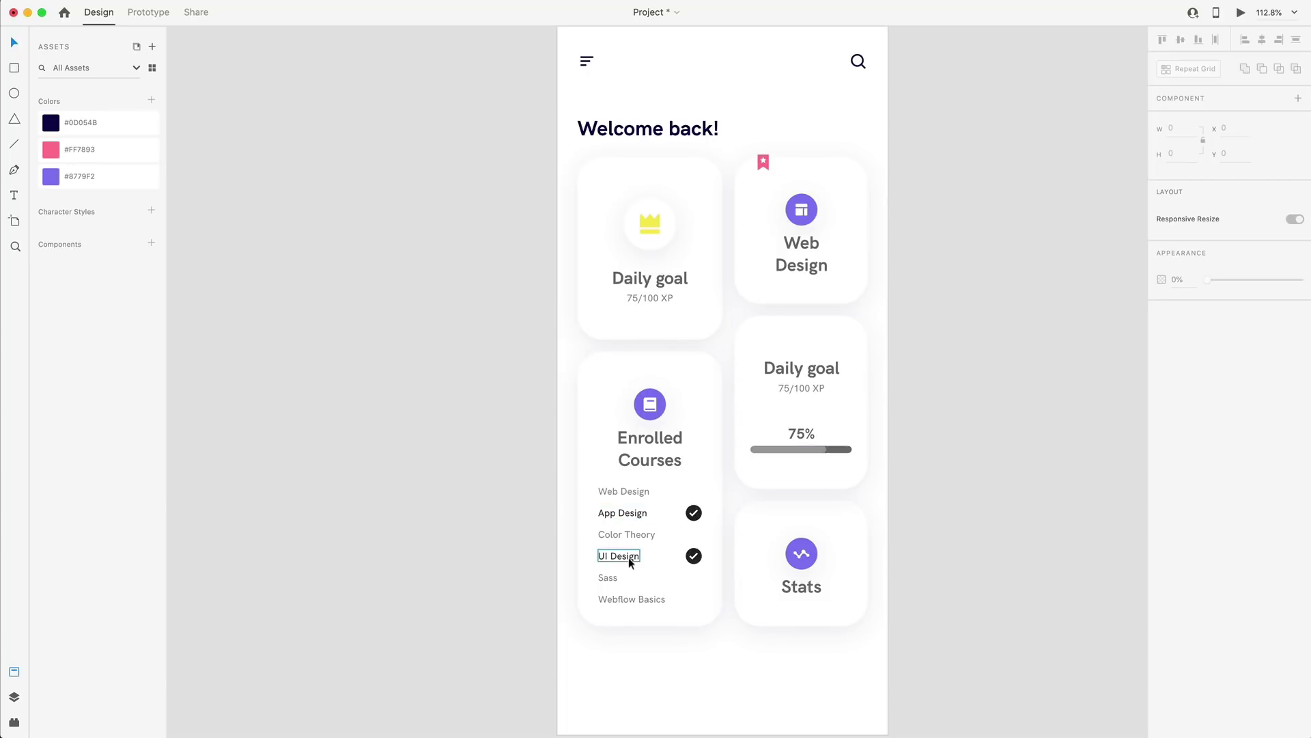
click(791, 448)
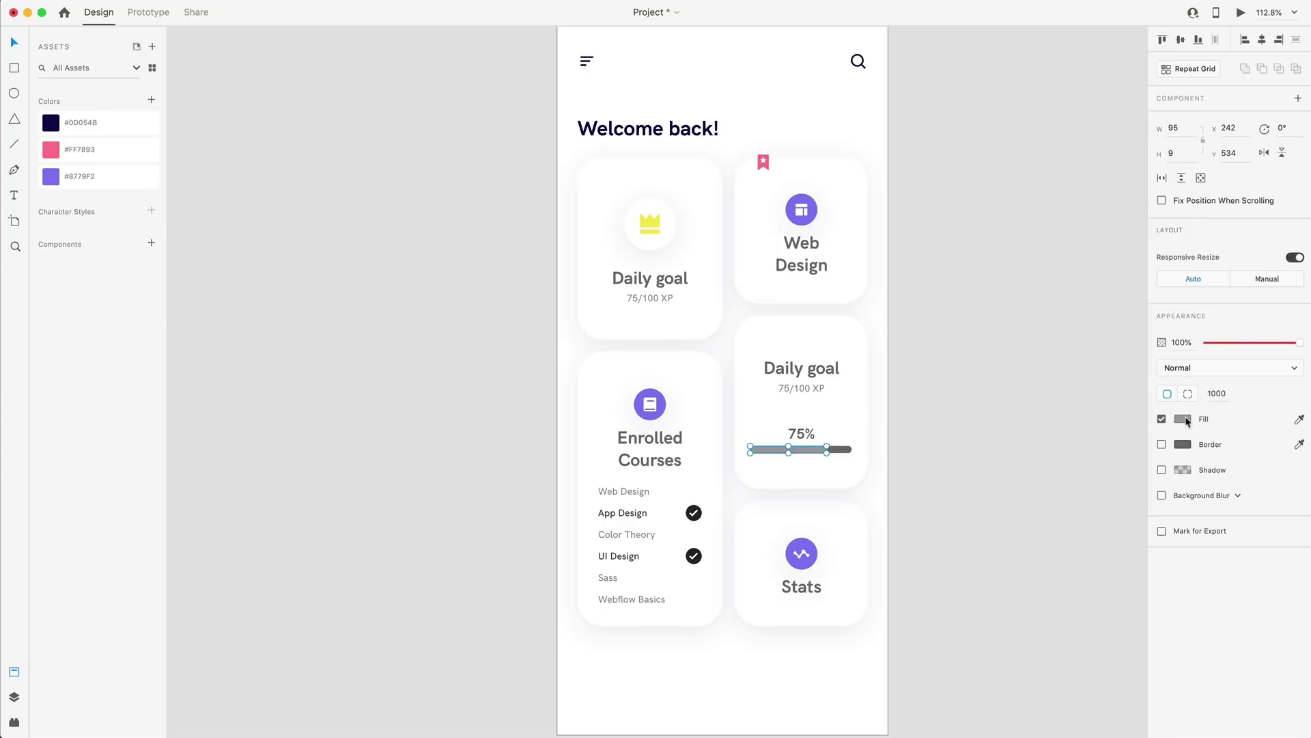
click(1189, 420)
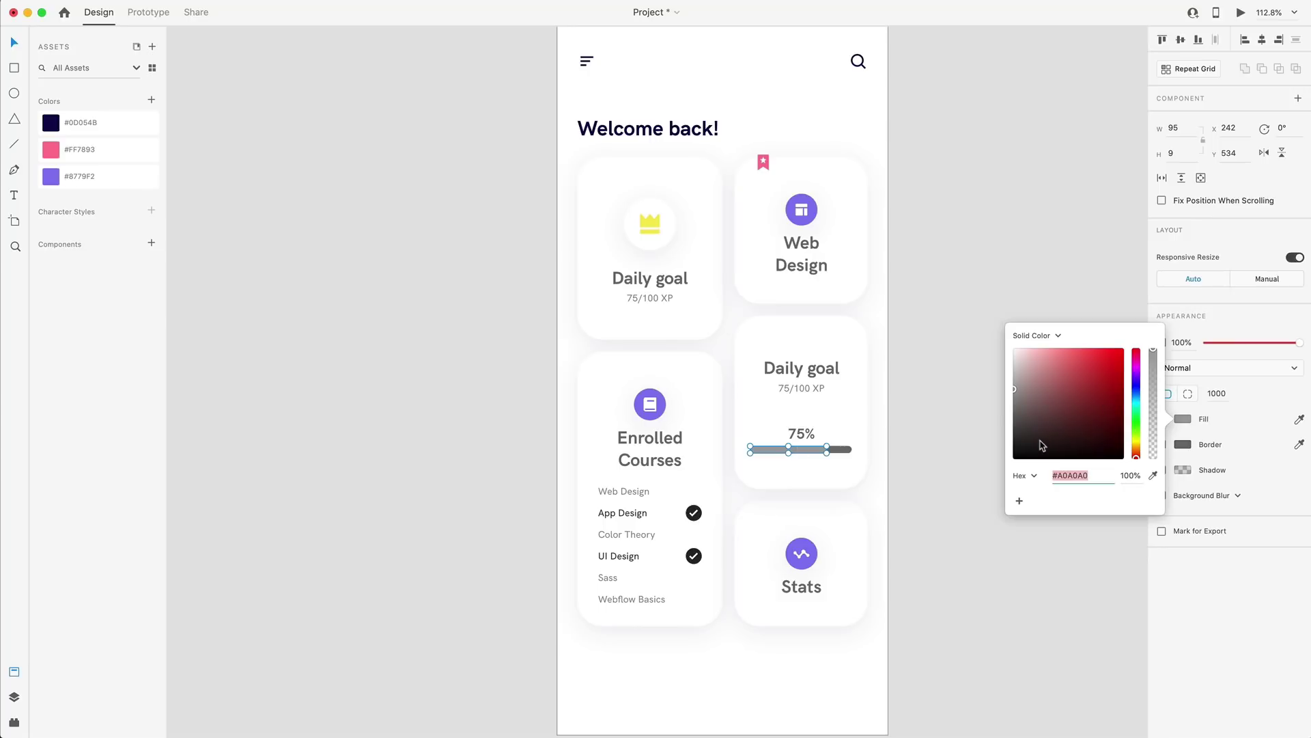
text(#73C8ED)
key(Return)
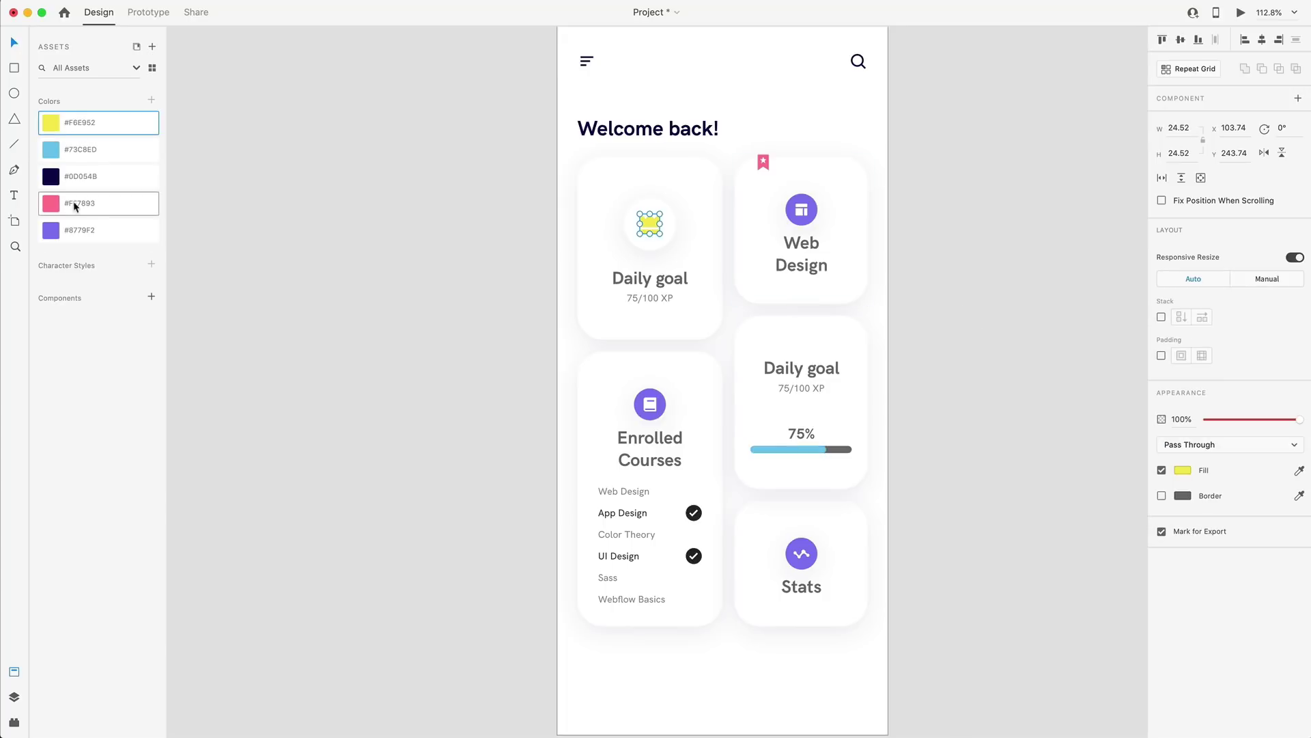
- Make the App Design and UI Design names and both checkmarks light blue #73C8ED
click(487, 199)
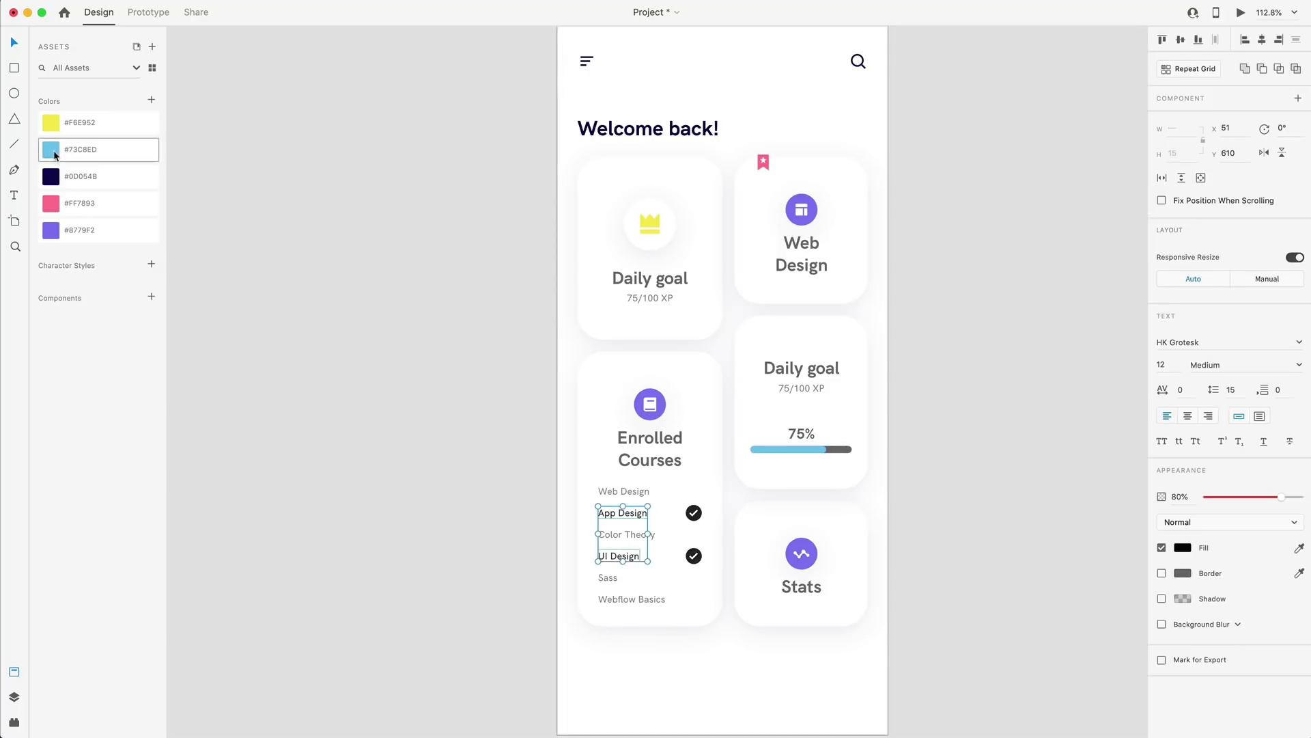
click(694, 512)
shift+click(694, 555)
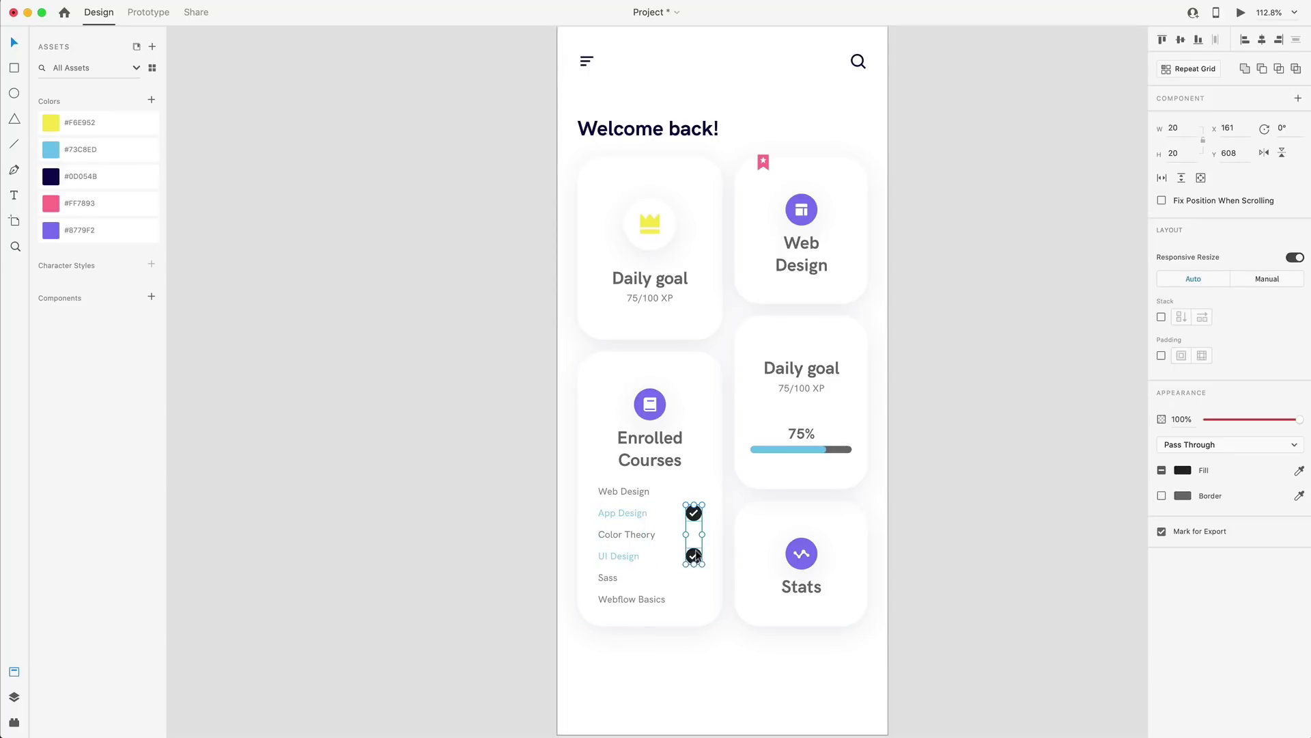
click(52, 151)
click(869, 451)
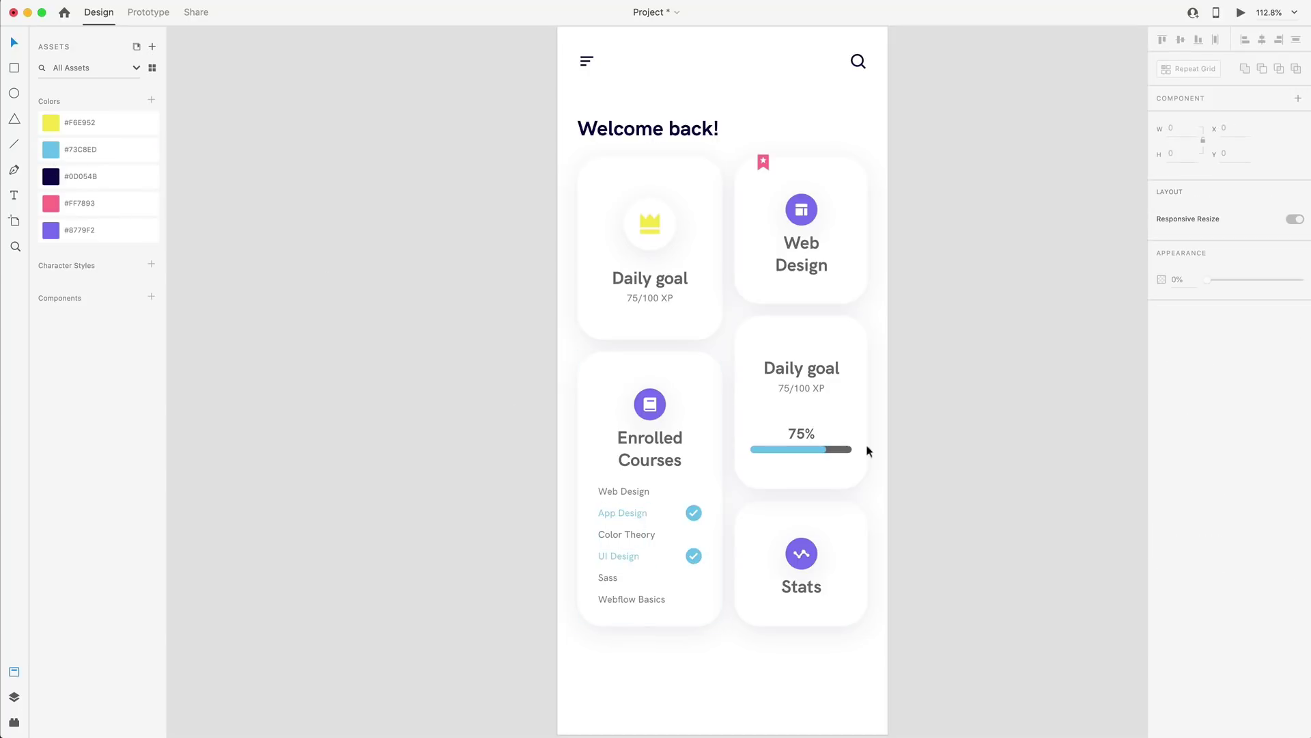
scroll(1001, 326, down, 1)
- Turn both 75/100 XP labels, the Web Design, Color Theory, Sass and Webflow Basics names, and the progress track grey #AAAAAA
click(648, 287)
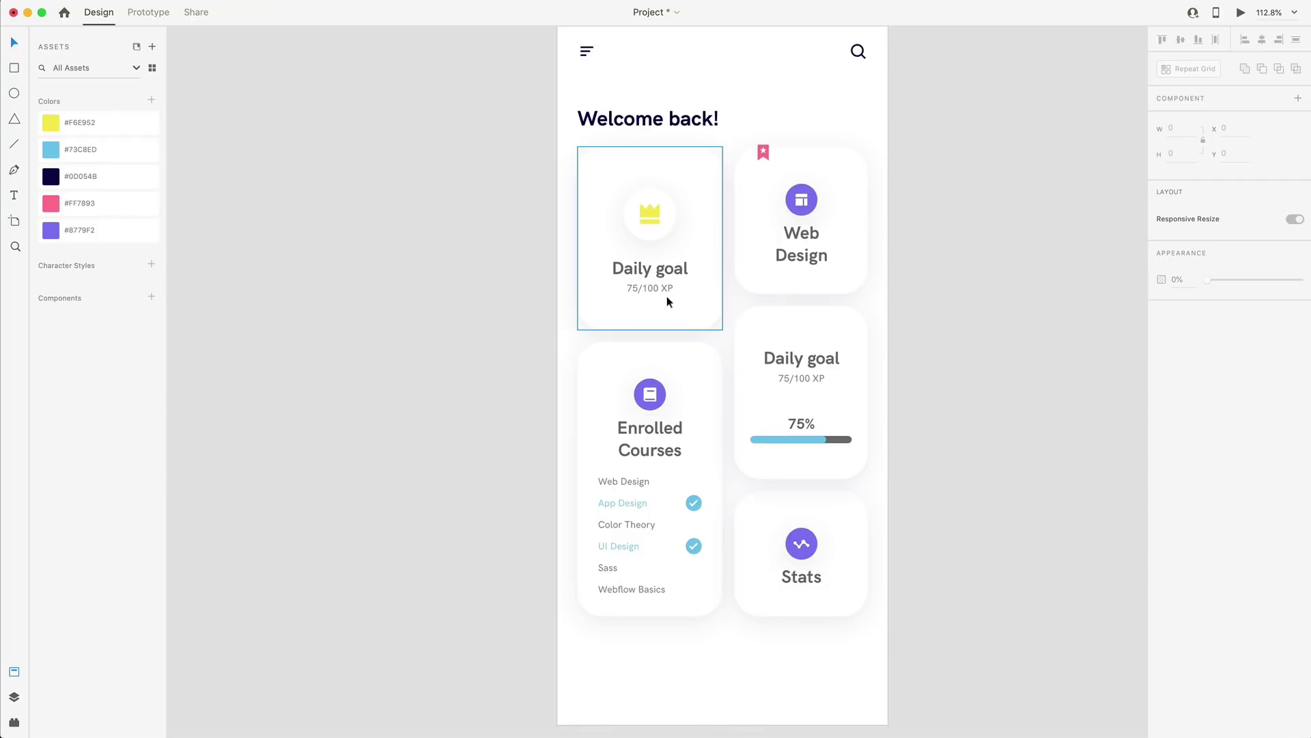
double_click(655, 288)
shift+click(804, 379)
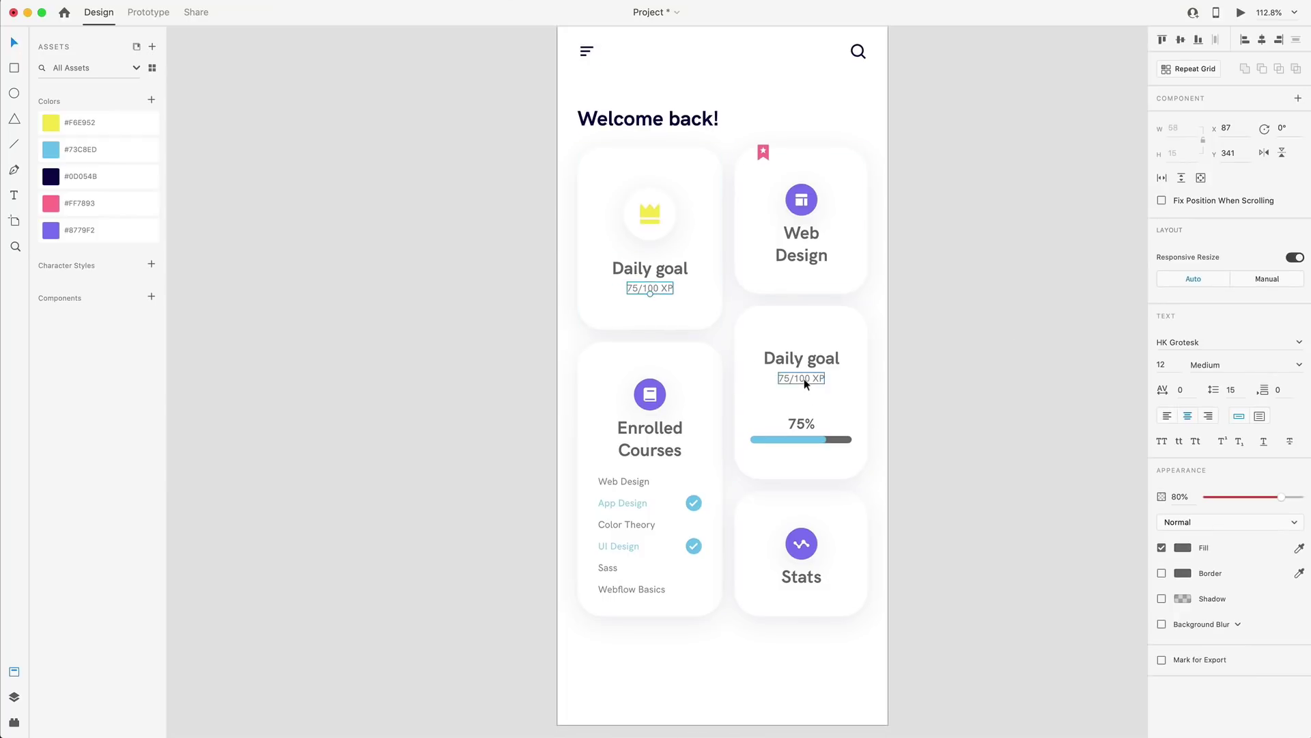
shift+click(623, 481)
shift+click(616, 526)
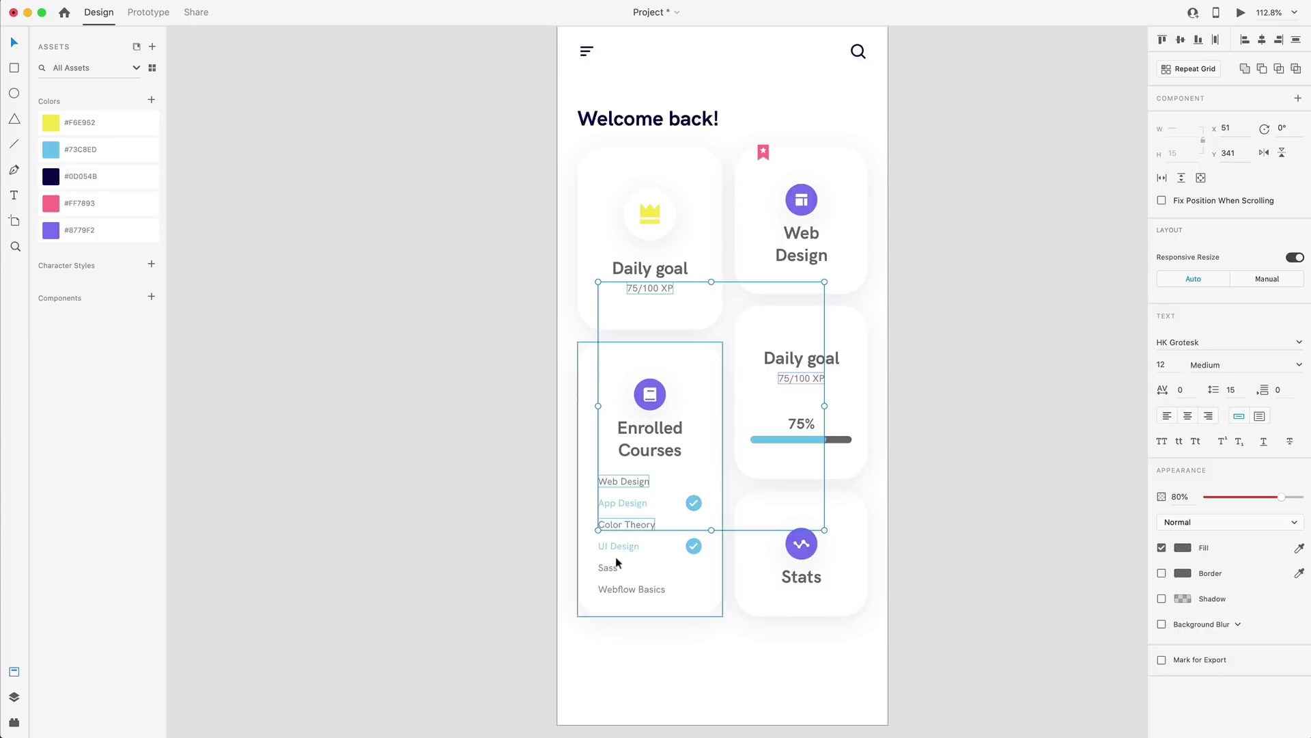
shift+click(610, 568)
shift+click(625, 590)
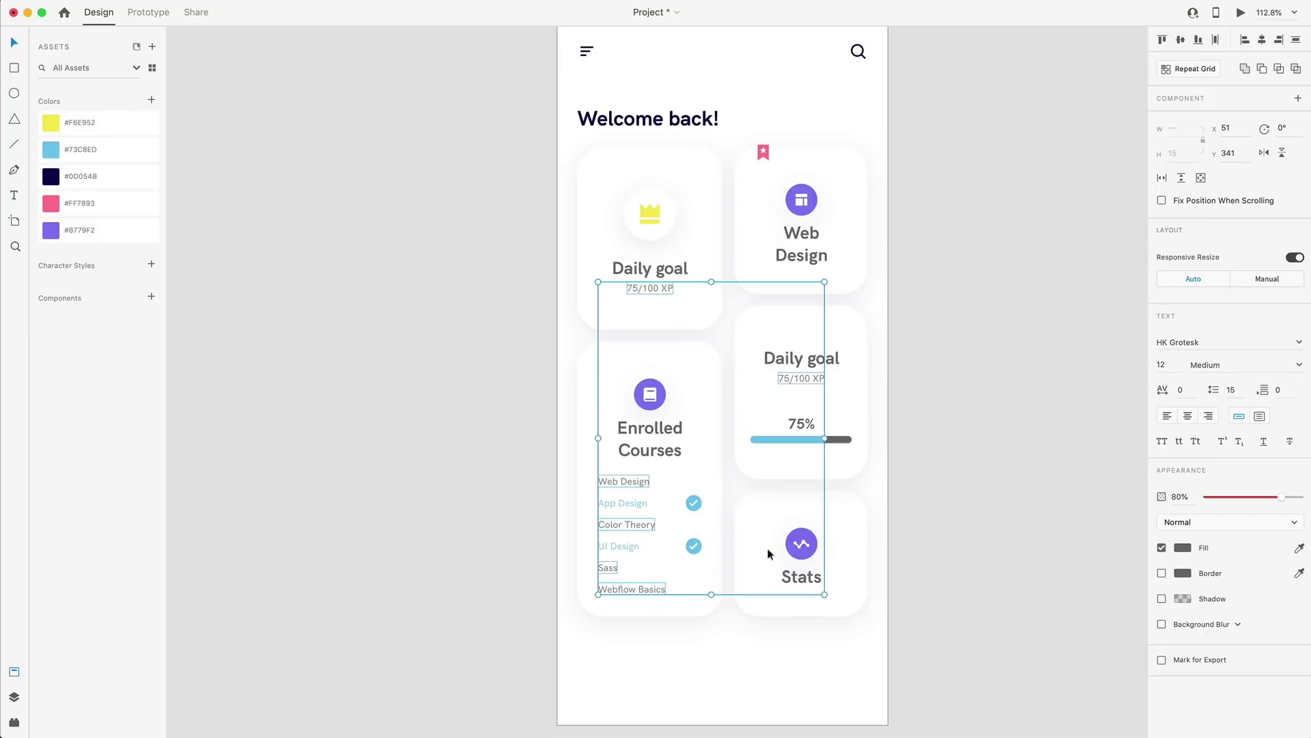
shift+click(842, 445)
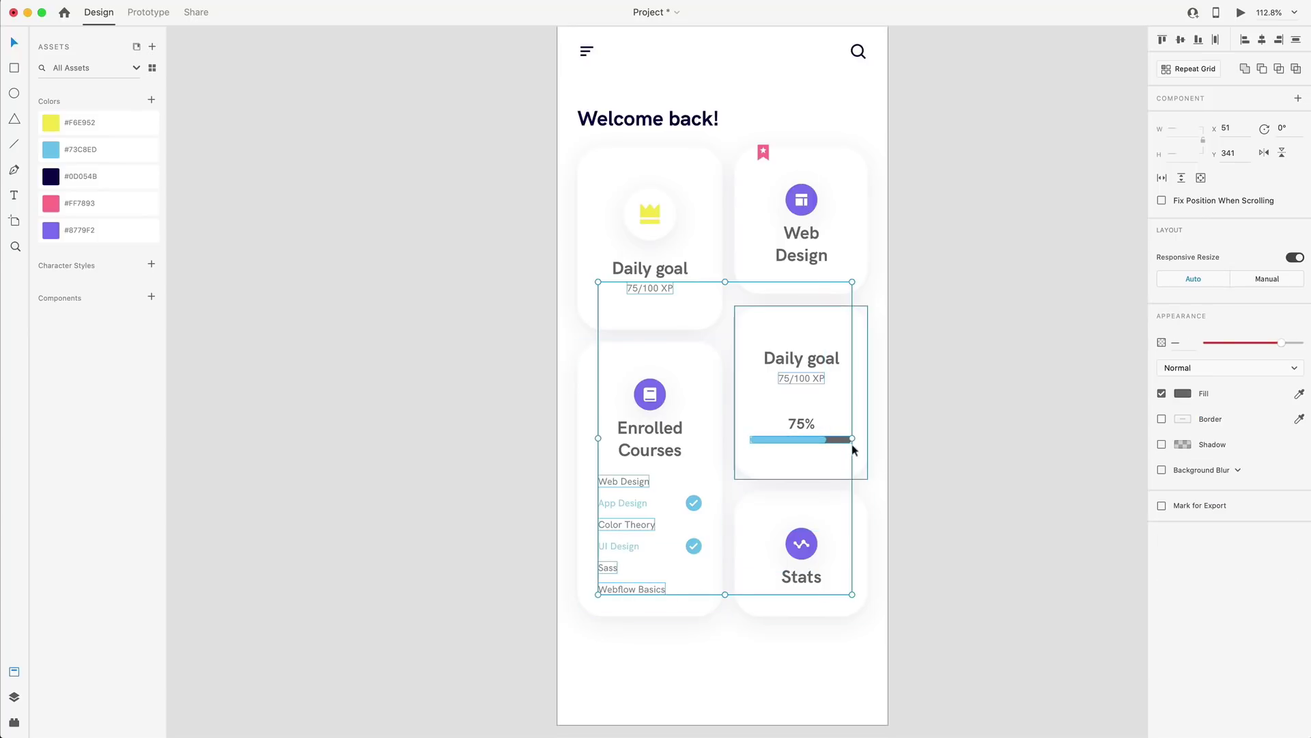
click(1184, 395)
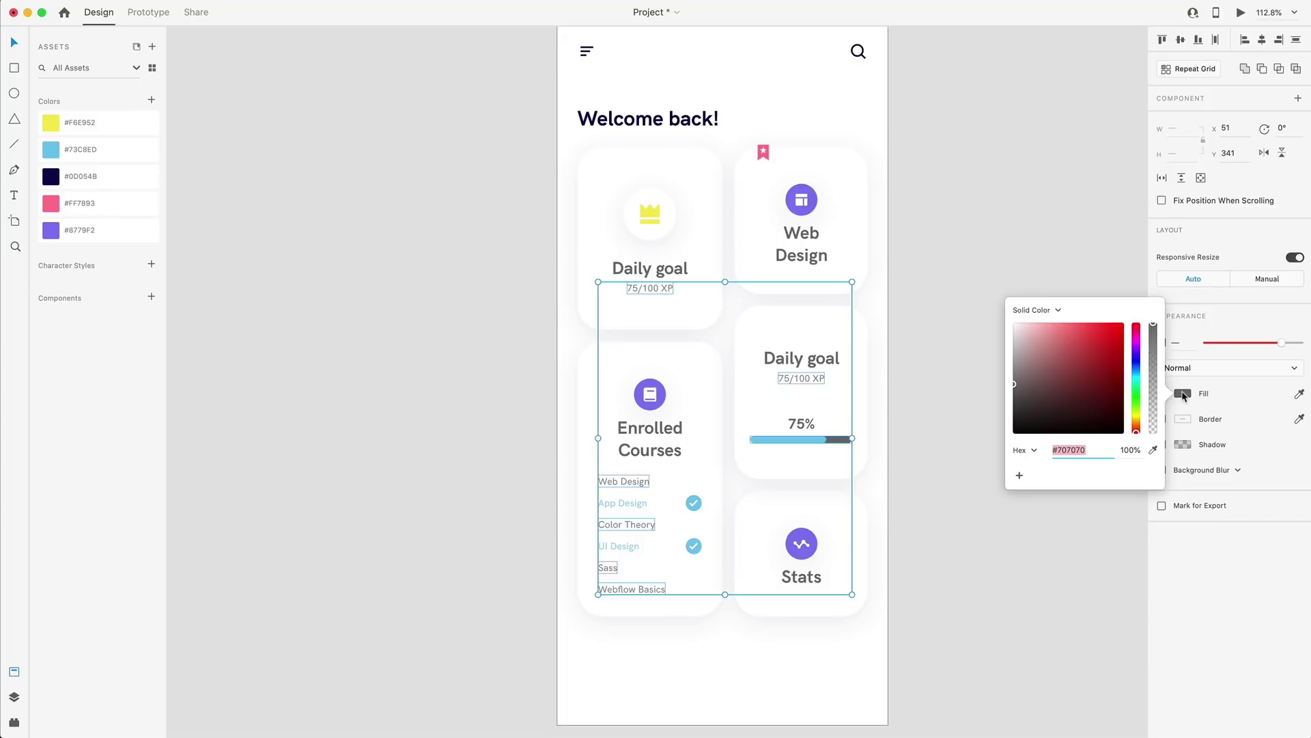
text(#AAAAAA)
key(Return)
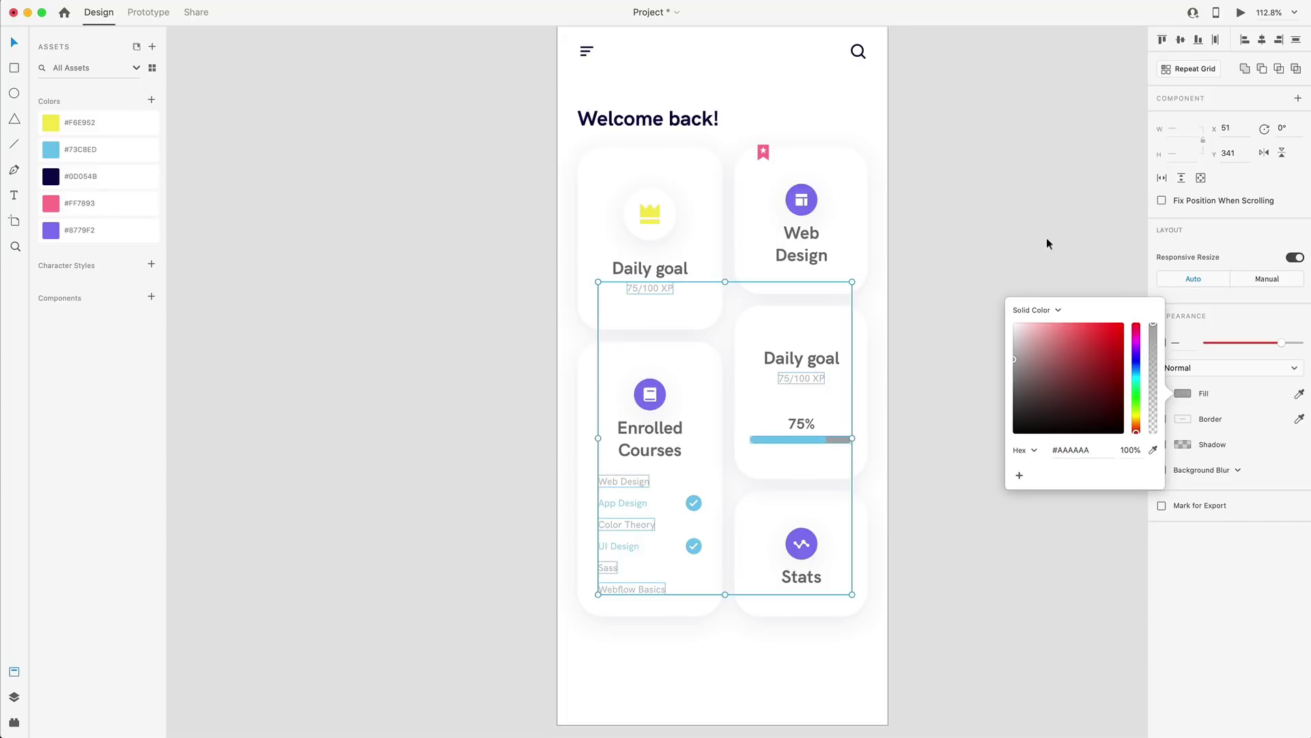
click(1049, 243)
- Fade the progress bar's grey track to 16% opacity
double_click(854, 442)
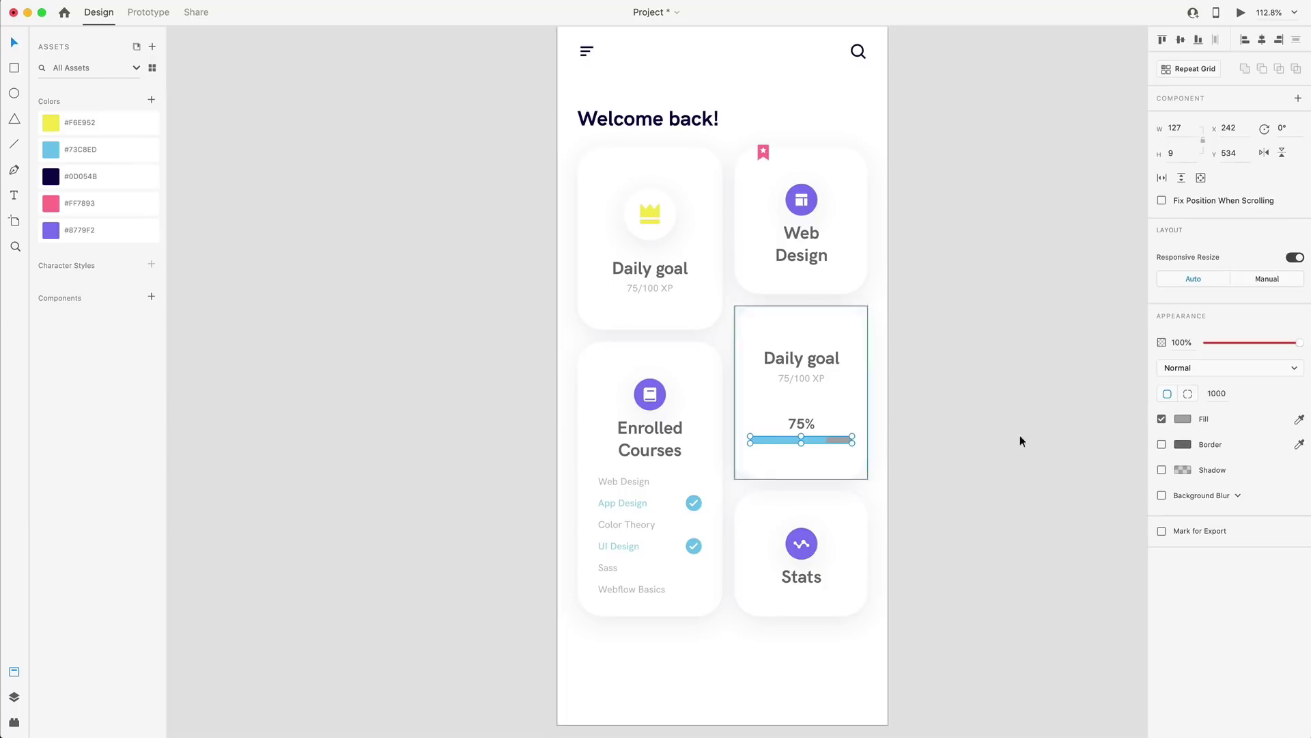
drag(1213, 343, 1223, 345)
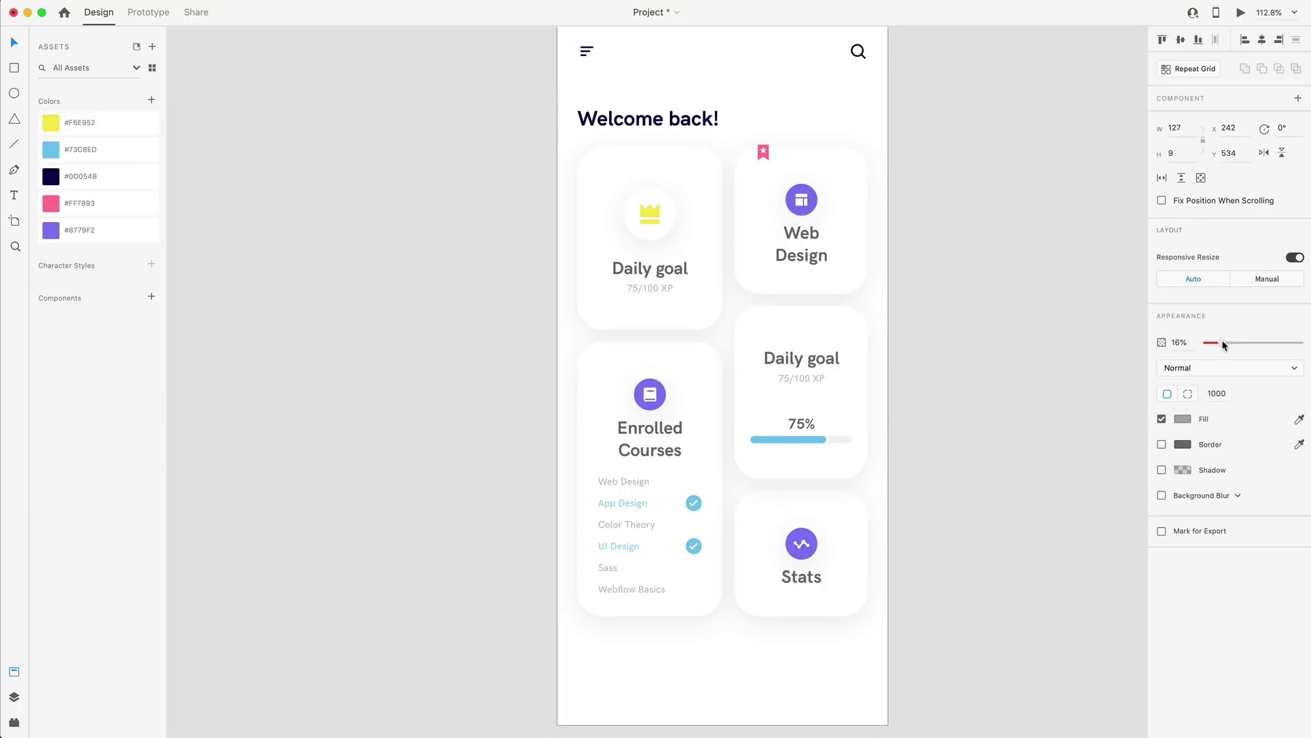
click(1001, 284)
scroll(1002, 285, down, 2)
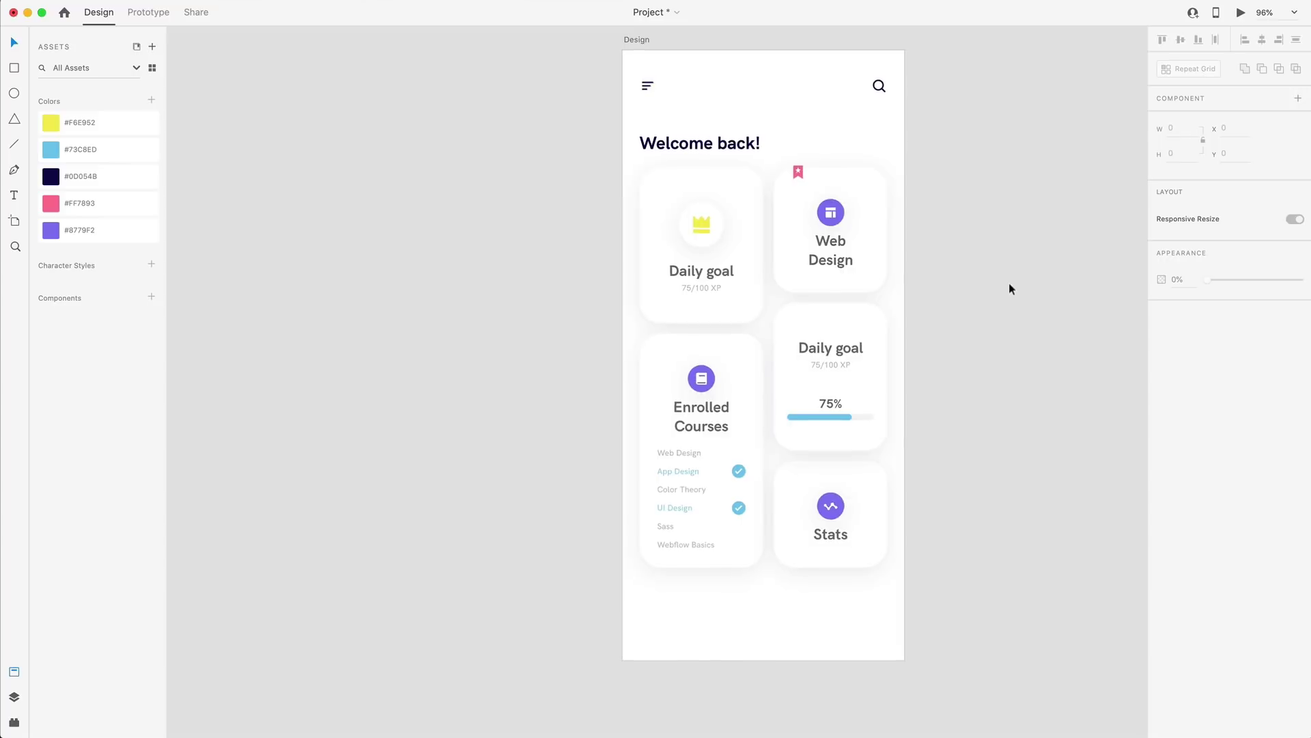
scroll(1010, 283, up, 1)
- Tint the artboard background off-white #FFFFFD, then briefly select the Enrolled Courses and Stats icons
click(672, 71)
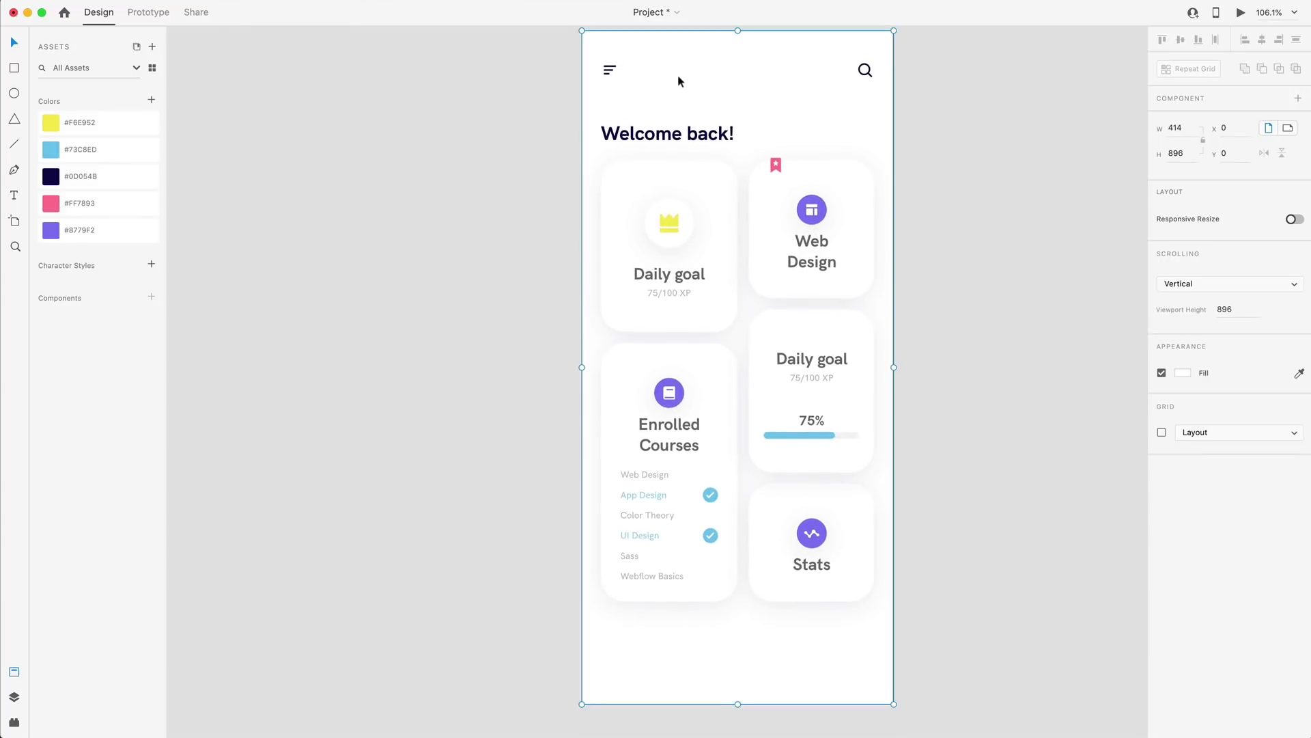
click(1182, 373)
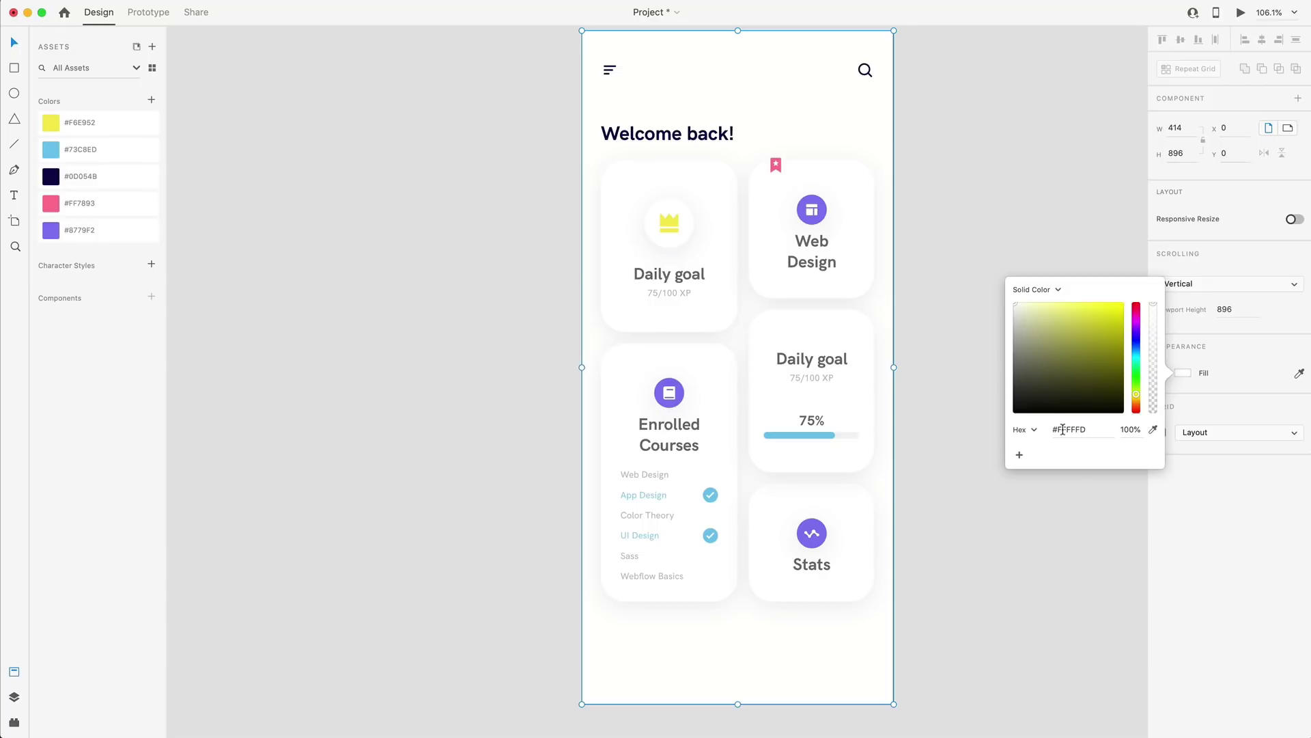
click(1094, 429)
click(1079, 501)
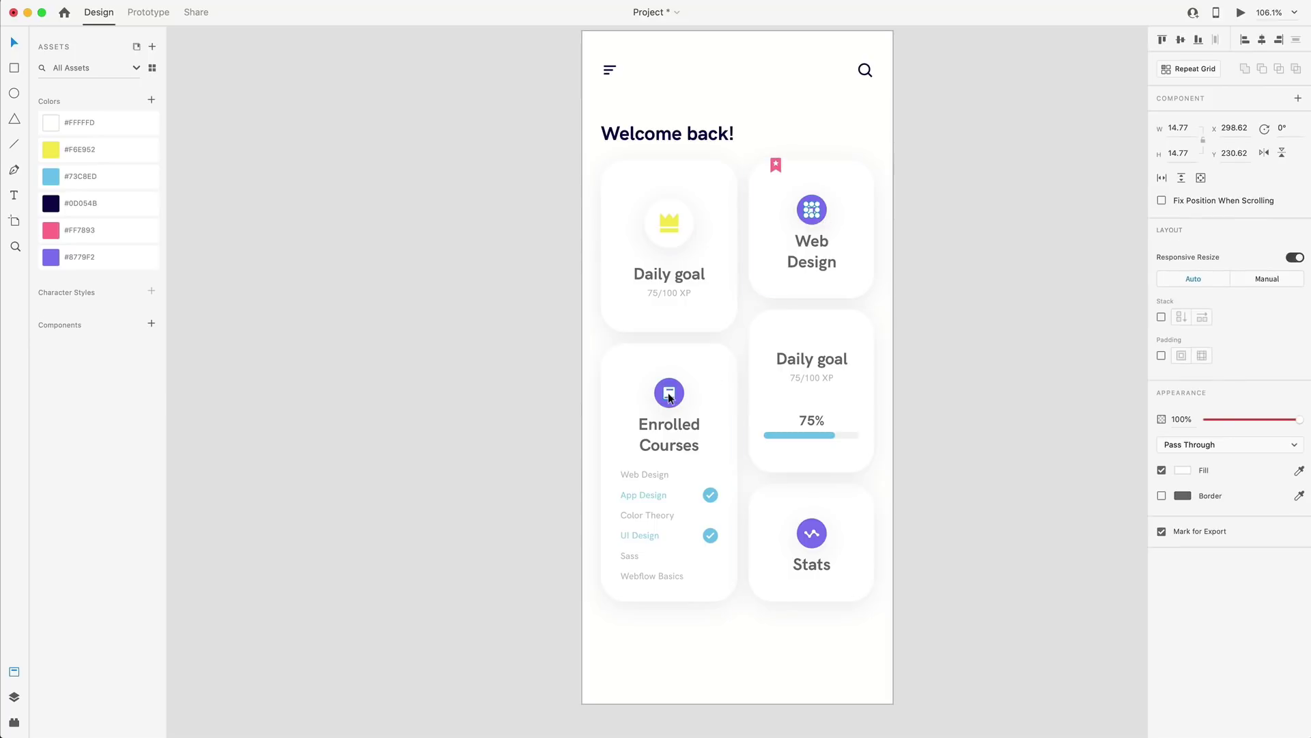
shift+click(669, 398)
shift+click(813, 535)
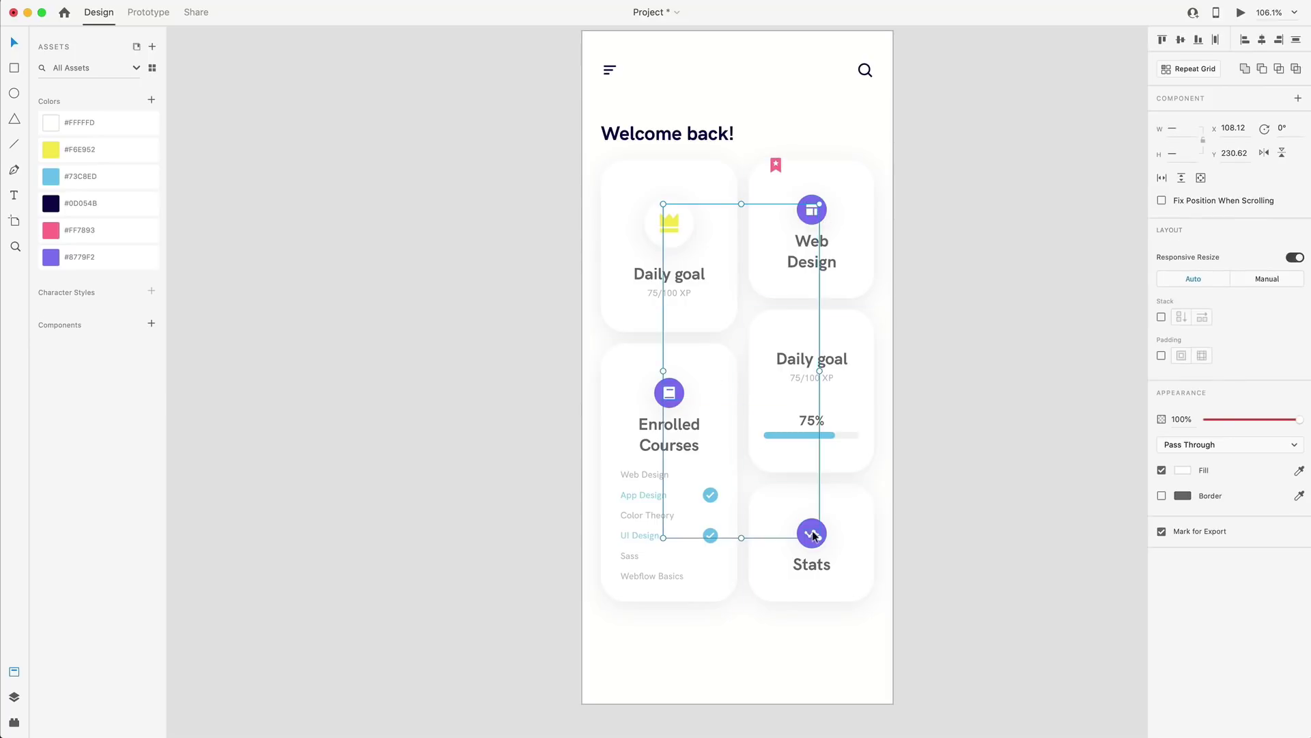
click(419, 226)
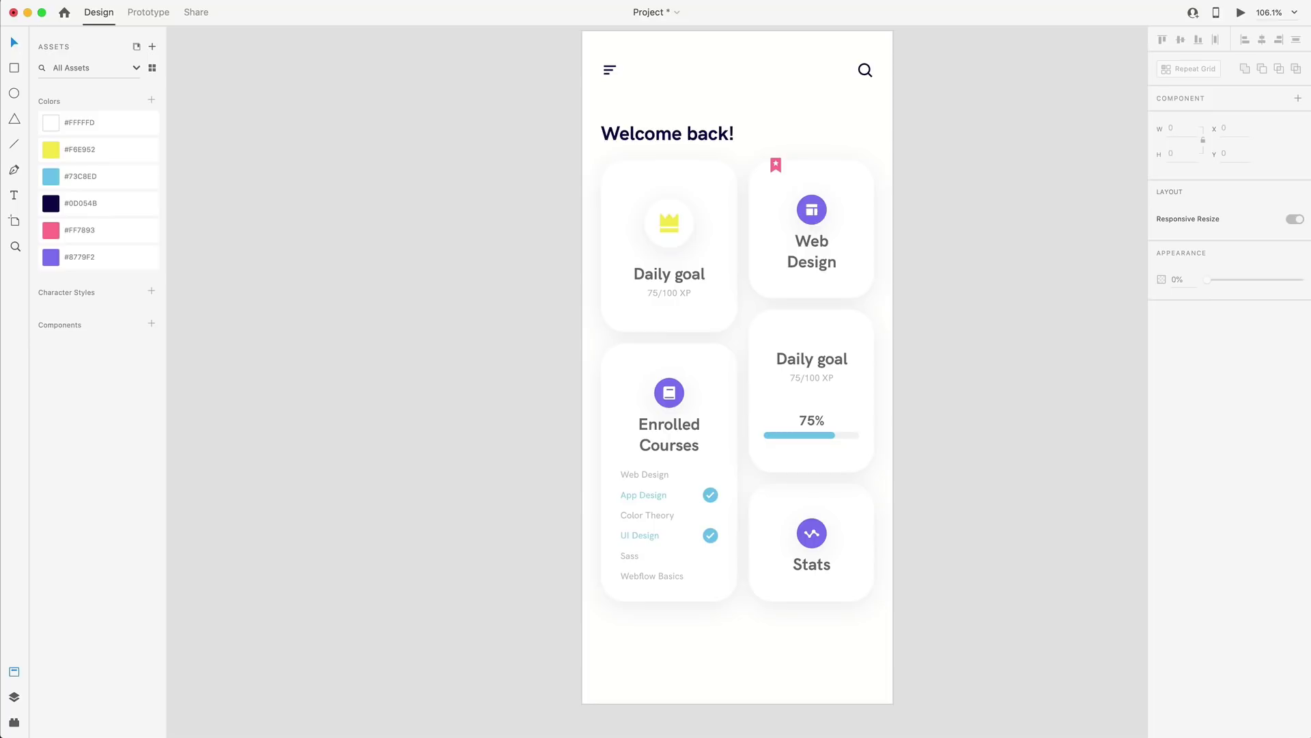
scroll(1033, 366, down, 1)
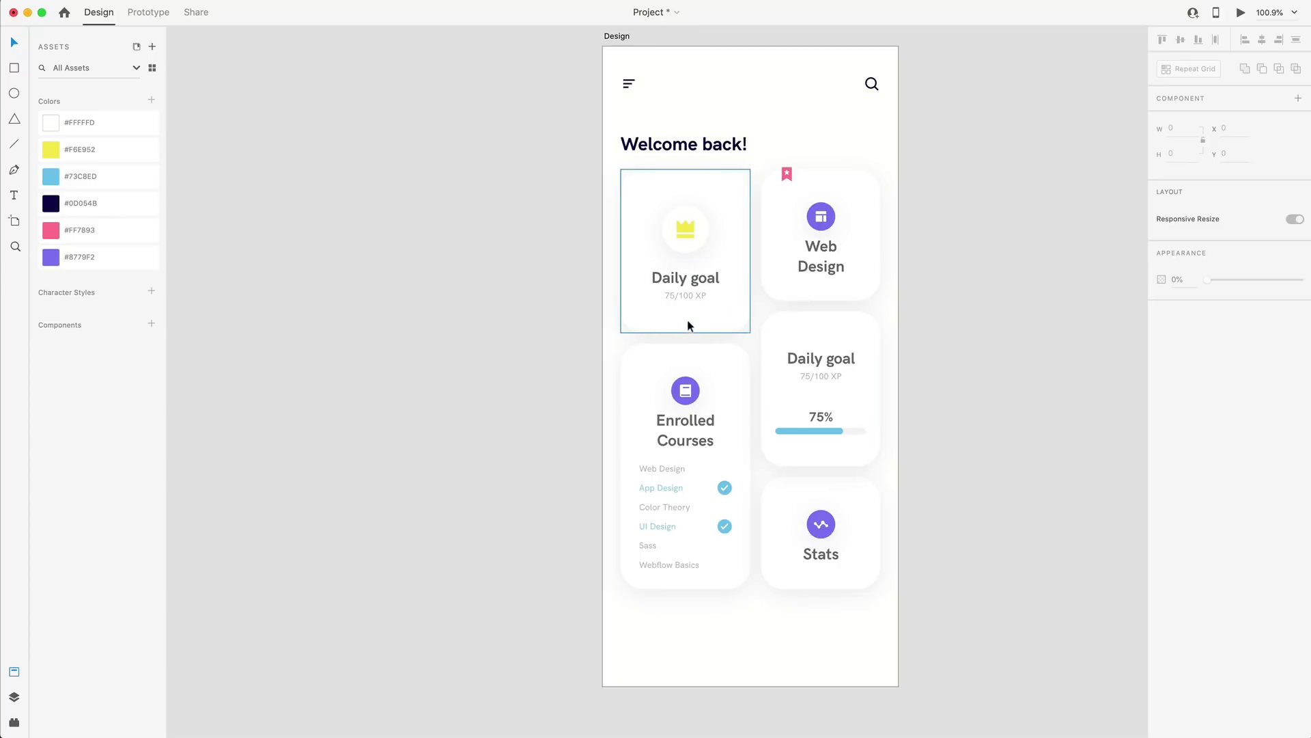
- Pull the Daily goal card's background shape off the artboard and fill it purple #8779F2
click(635, 265)
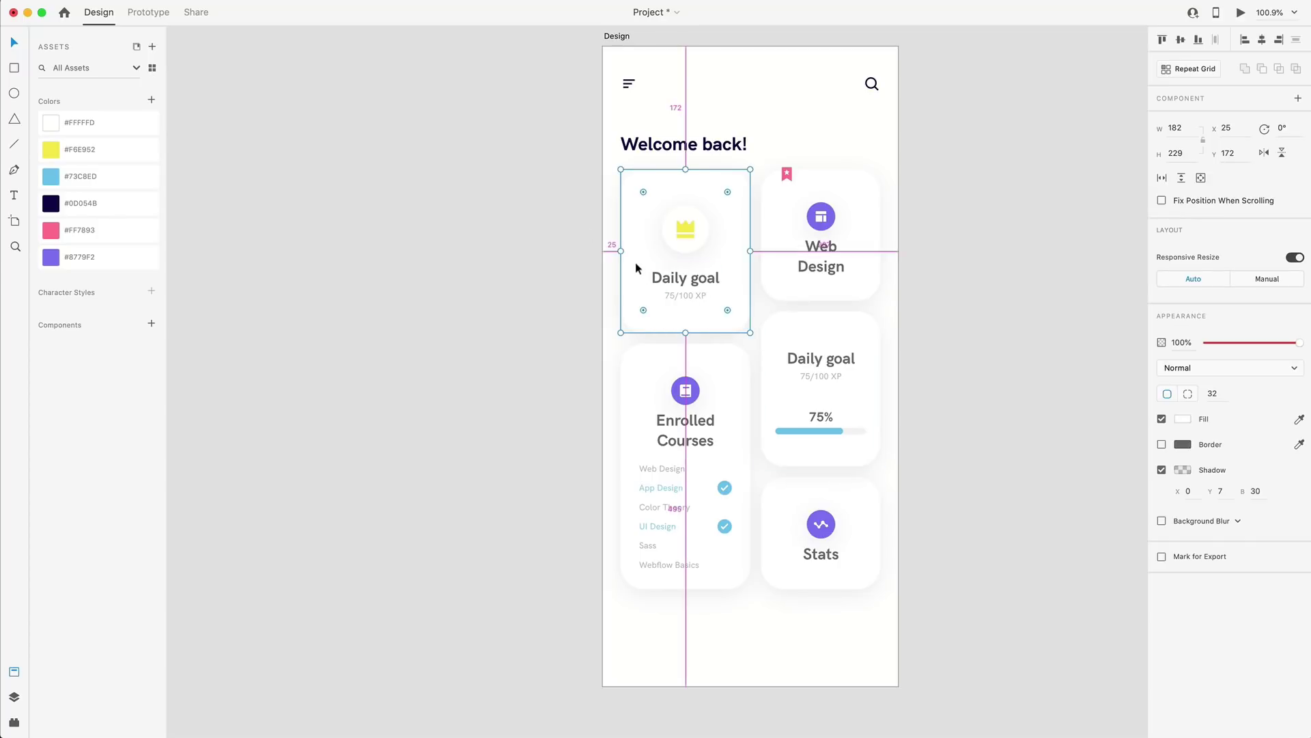
drag(635, 262, 1008, 270)
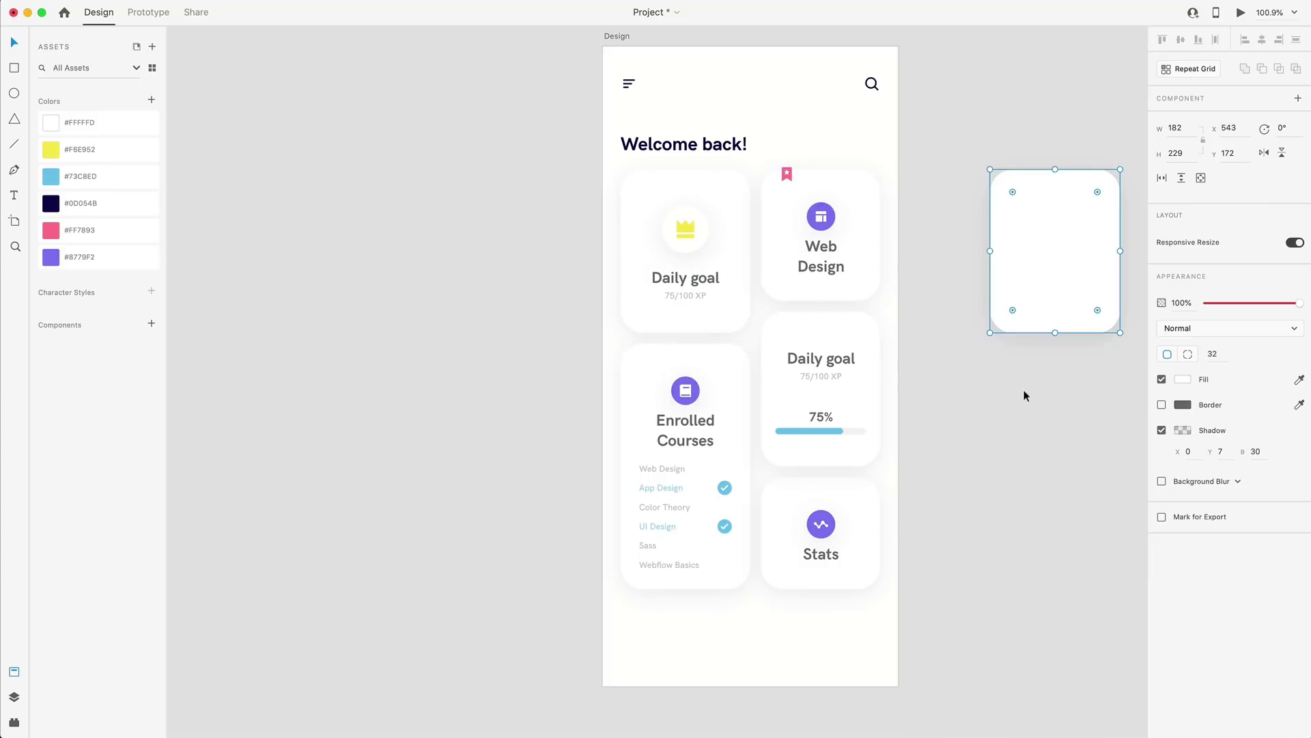
scroll(1025, 393, right, 5)
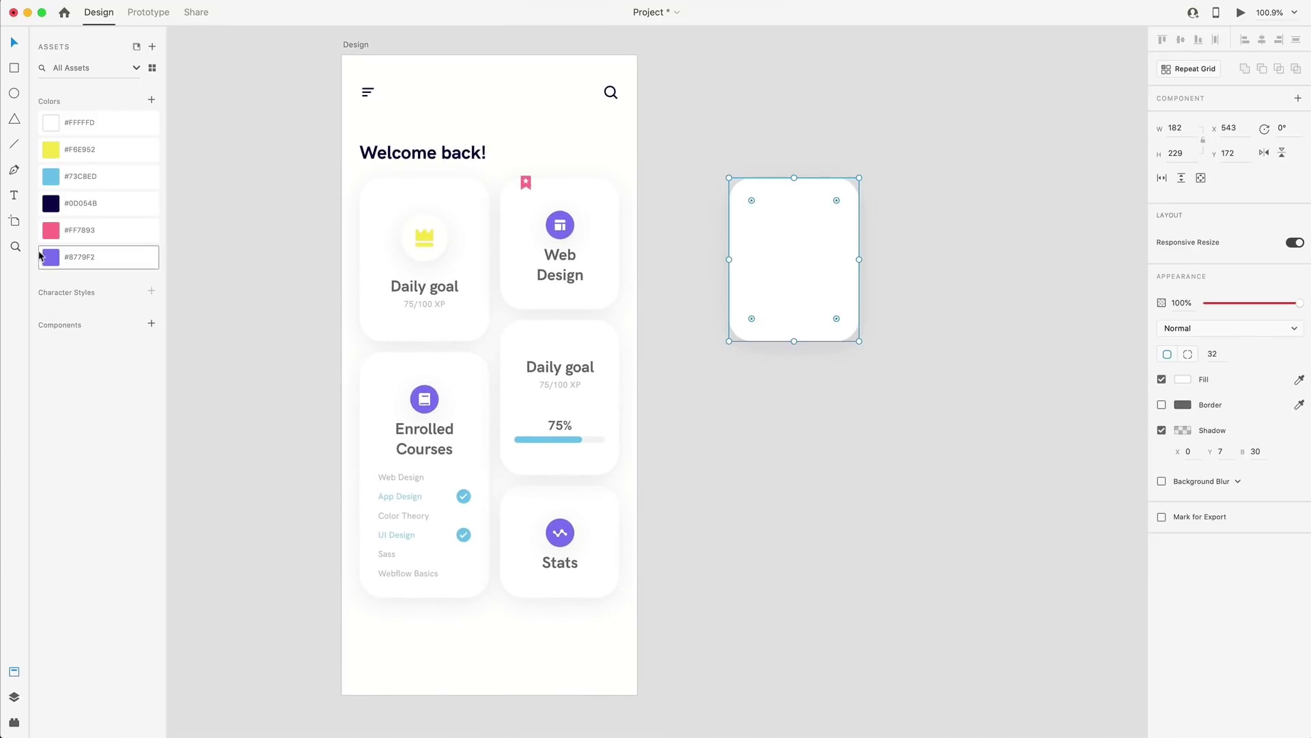
click(41, 257)
click(797, 434)
scroll(806, 257, up, 5)
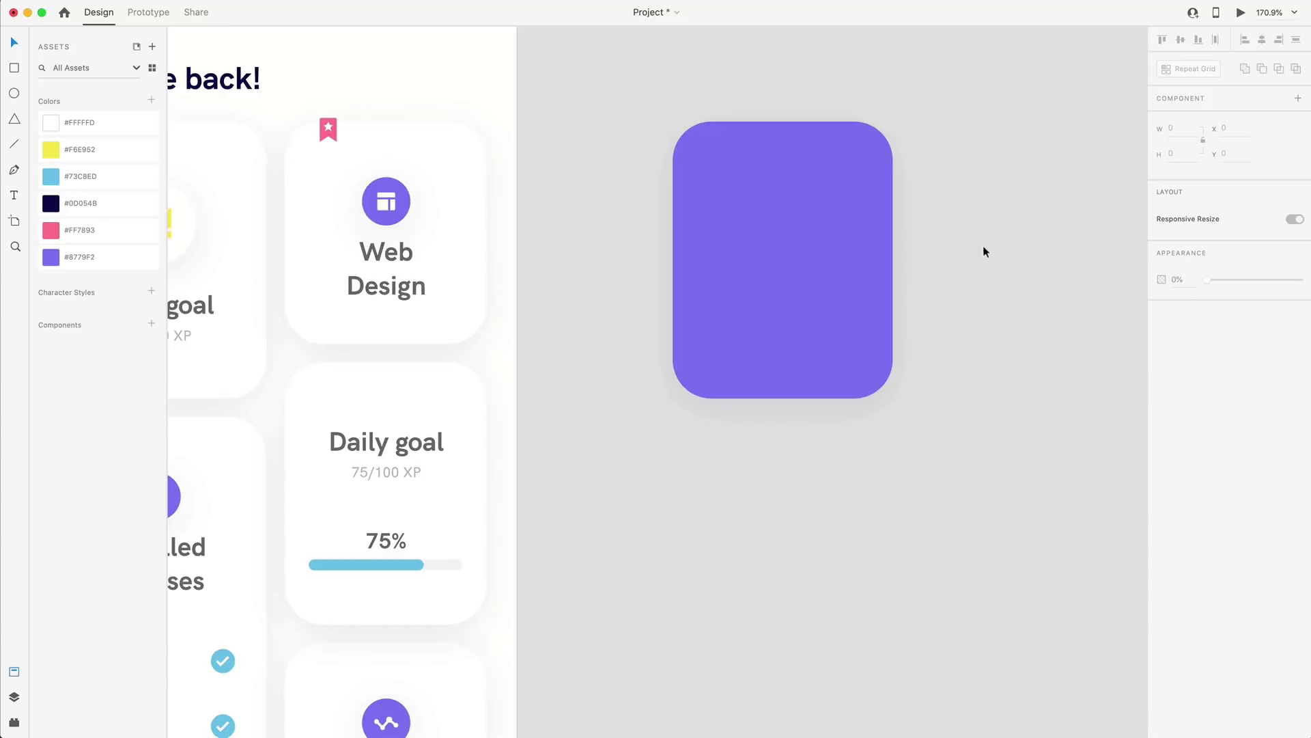
- Draw a wavy curve rising into the bottom of the purple rectangle
key(p)
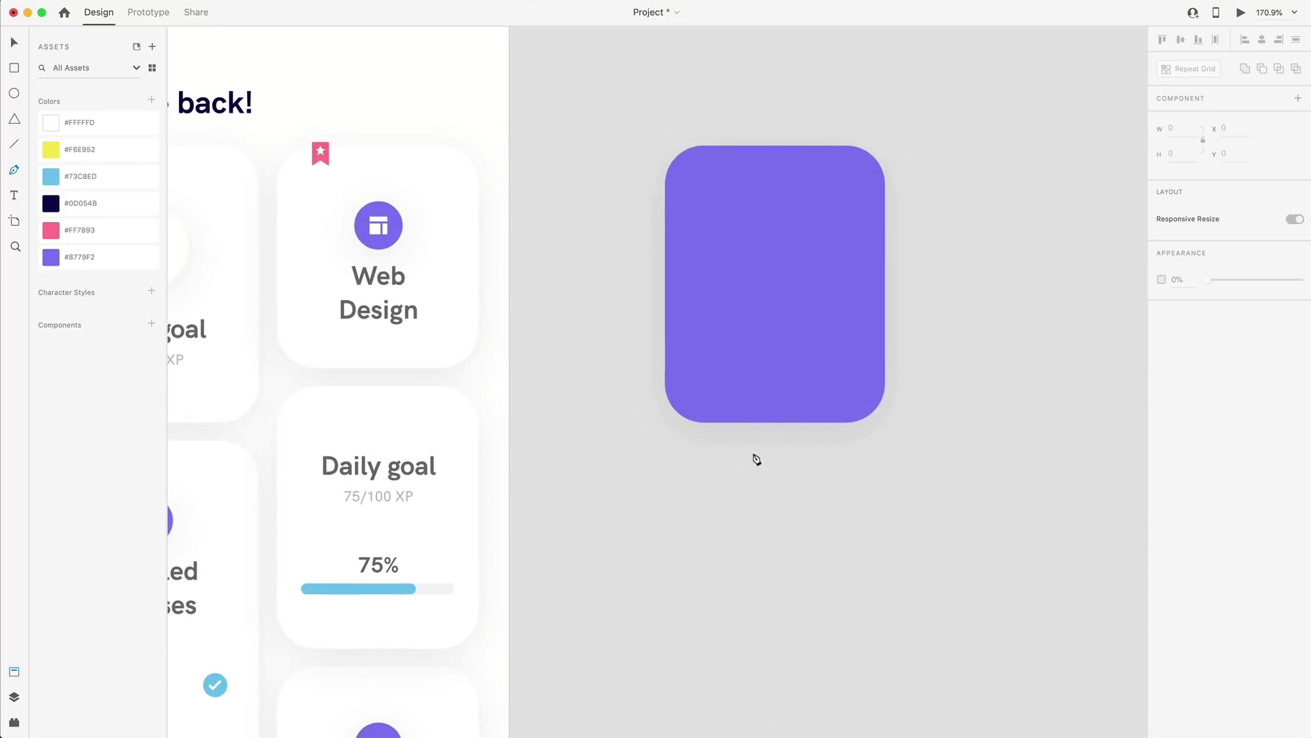
click(760, 432)
drag(815, 397, 849, 392)
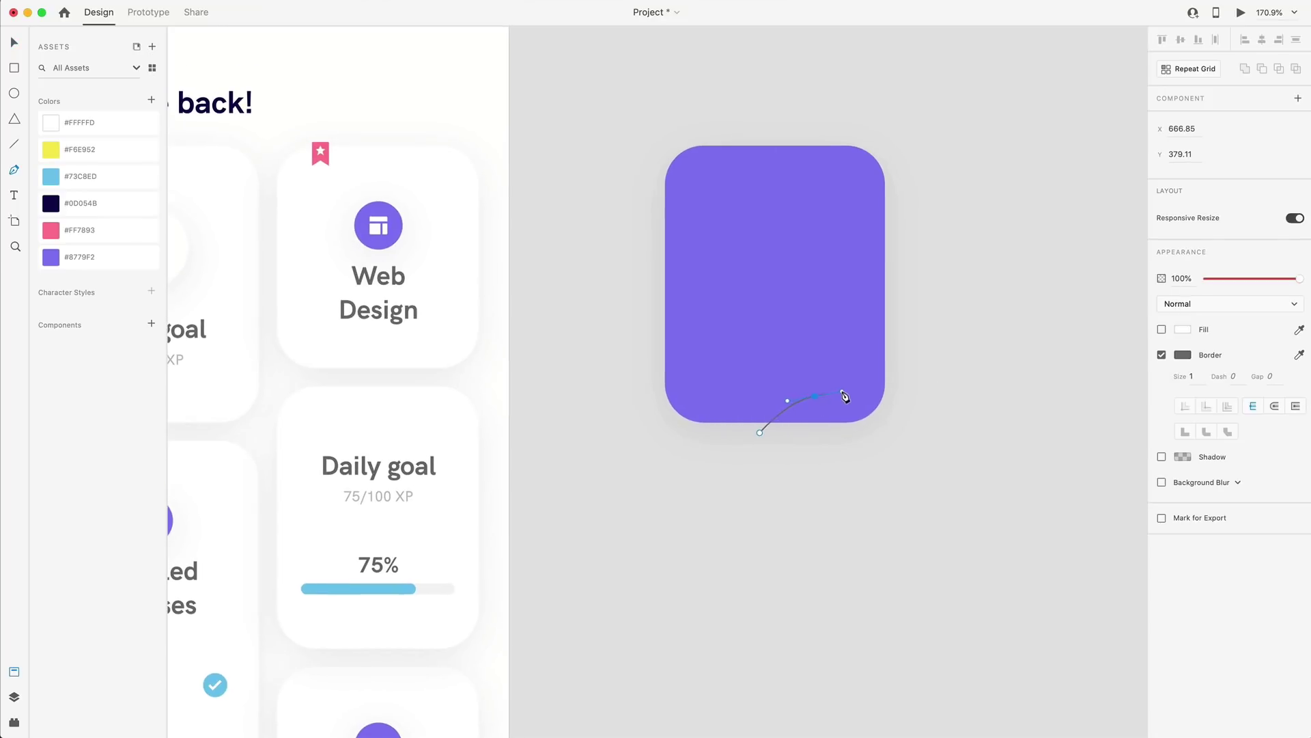
drag(913, 360, 941, 327)
key(Escape)
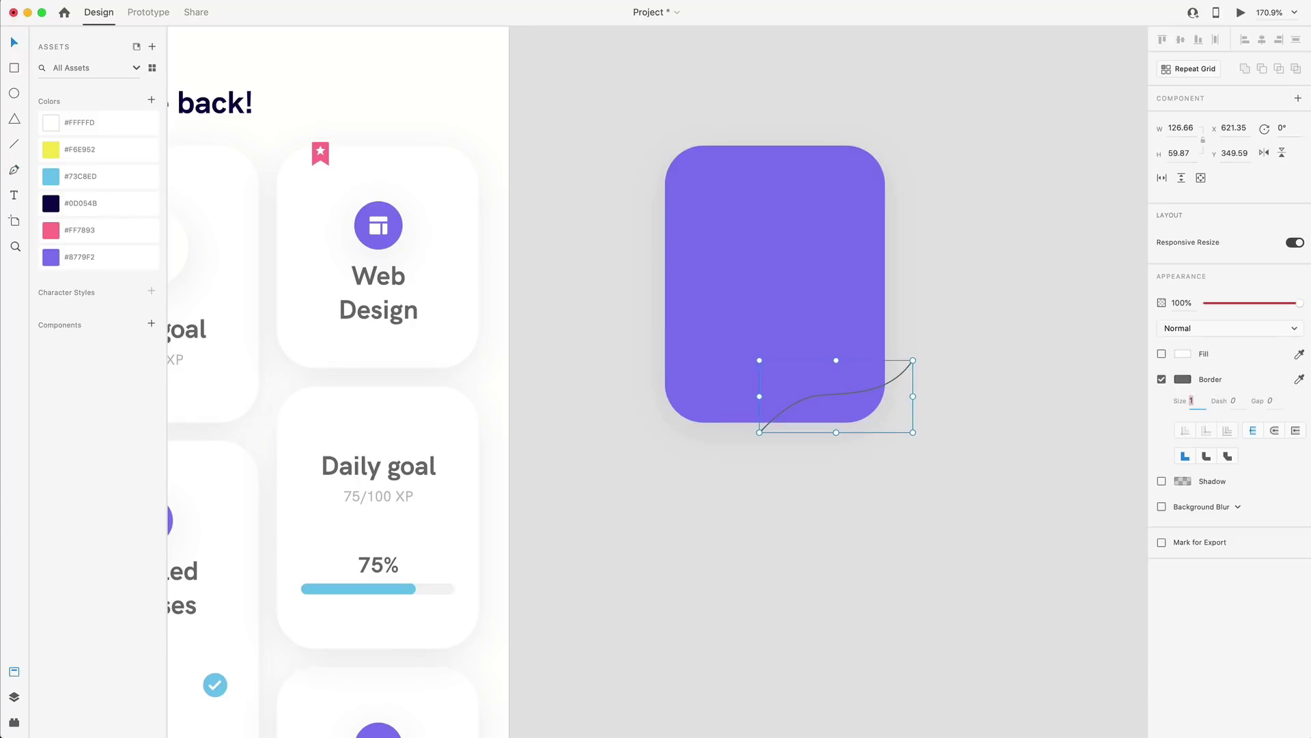
- Give the curve a 5 px stroke in the card's purple, sampled with the eyedropper
text(10)
key(Return)
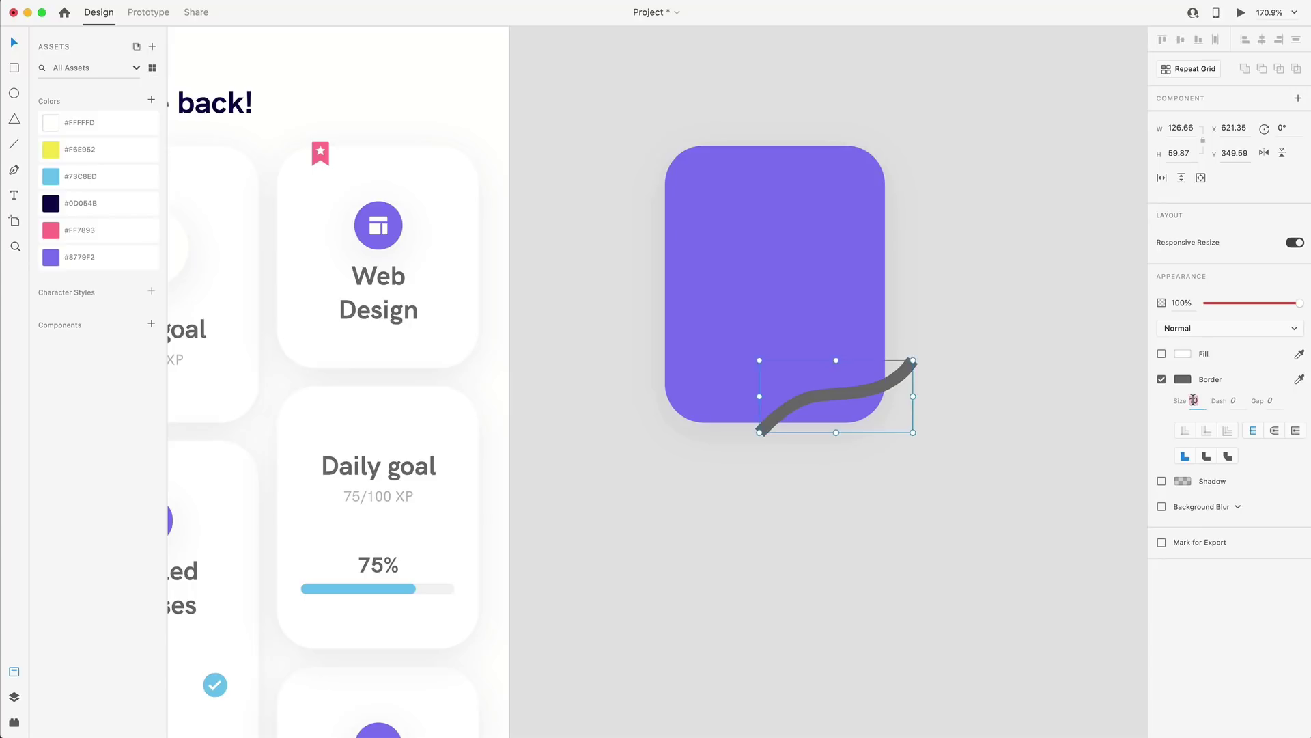
double_click(1193, 400)
text(5)
key(Return)
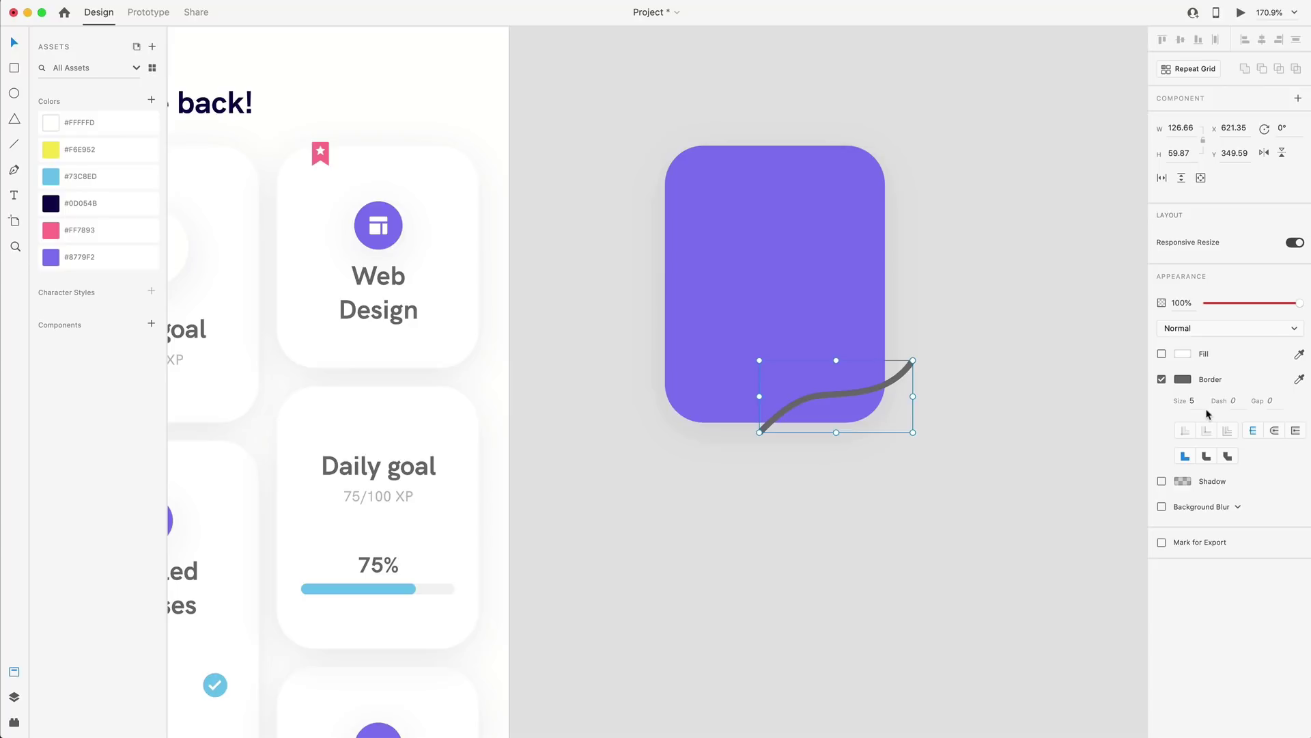
click(1300, 379)
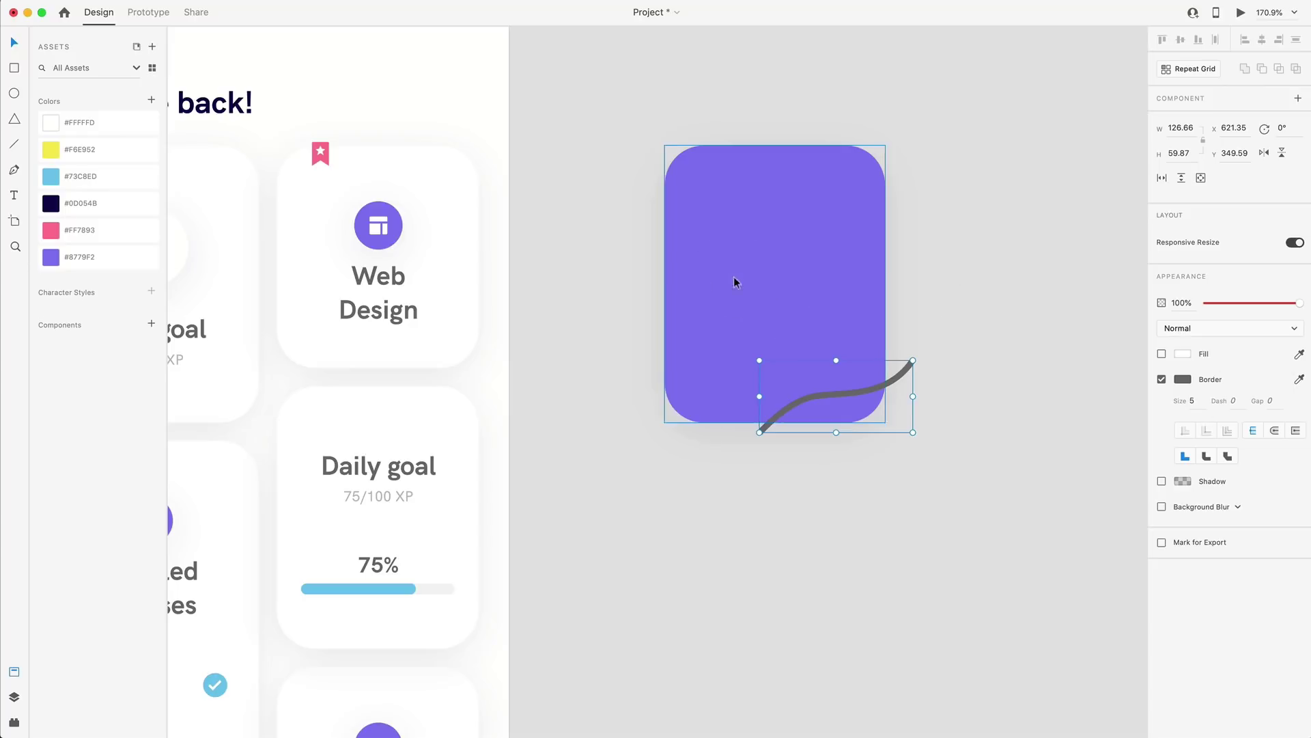
click(735, 284)
click(1183, 379)
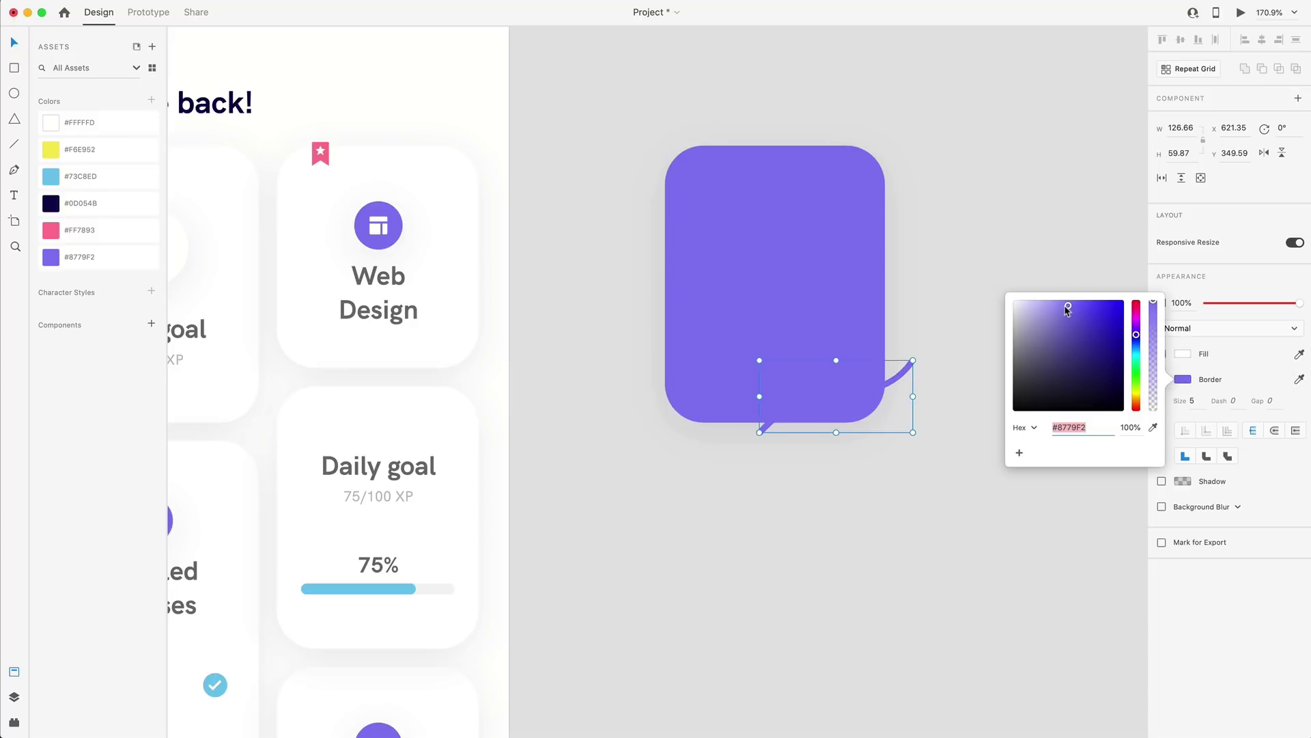
drag(1069, 309, 1071, 311)
click(962, 294)
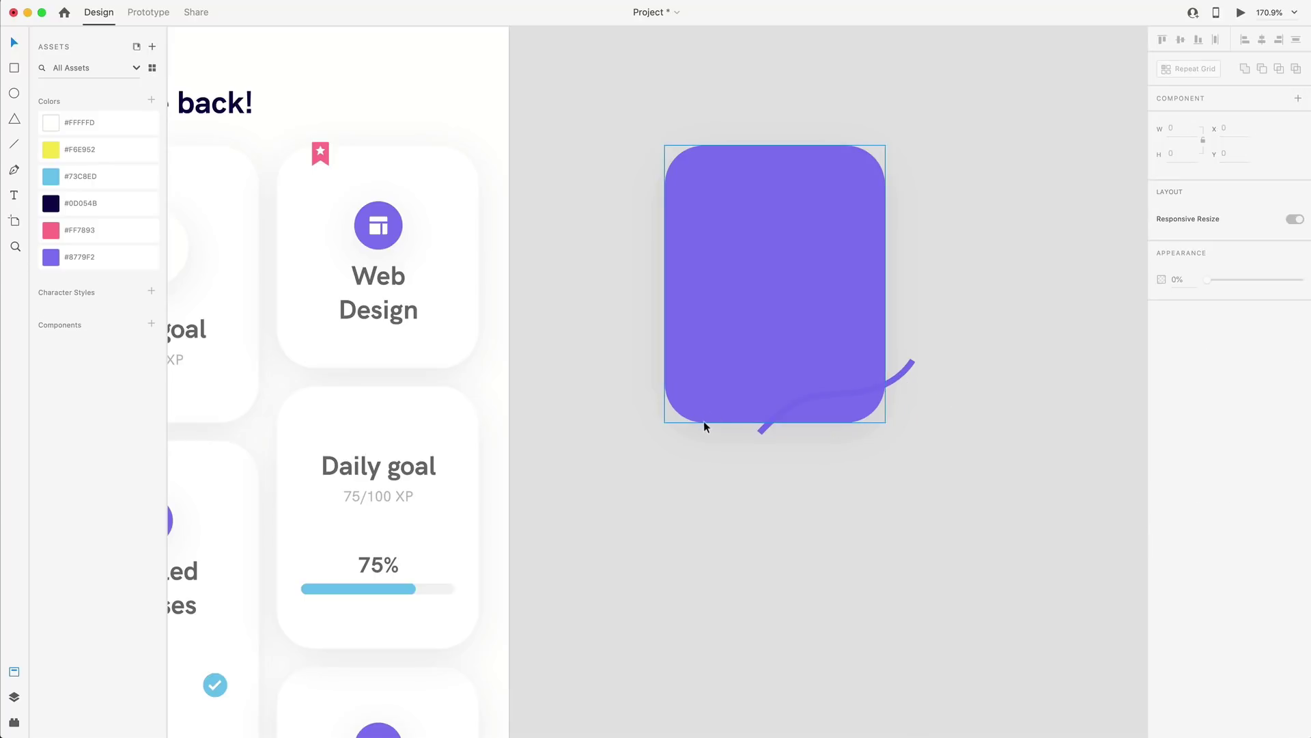
- Draw two more wavy curves across the purple card
key(p)
click(720, 432)
drag(765, 367, 808, 366)
drag(917, 334, 952, 287)
key(Escape)
key(Escape)
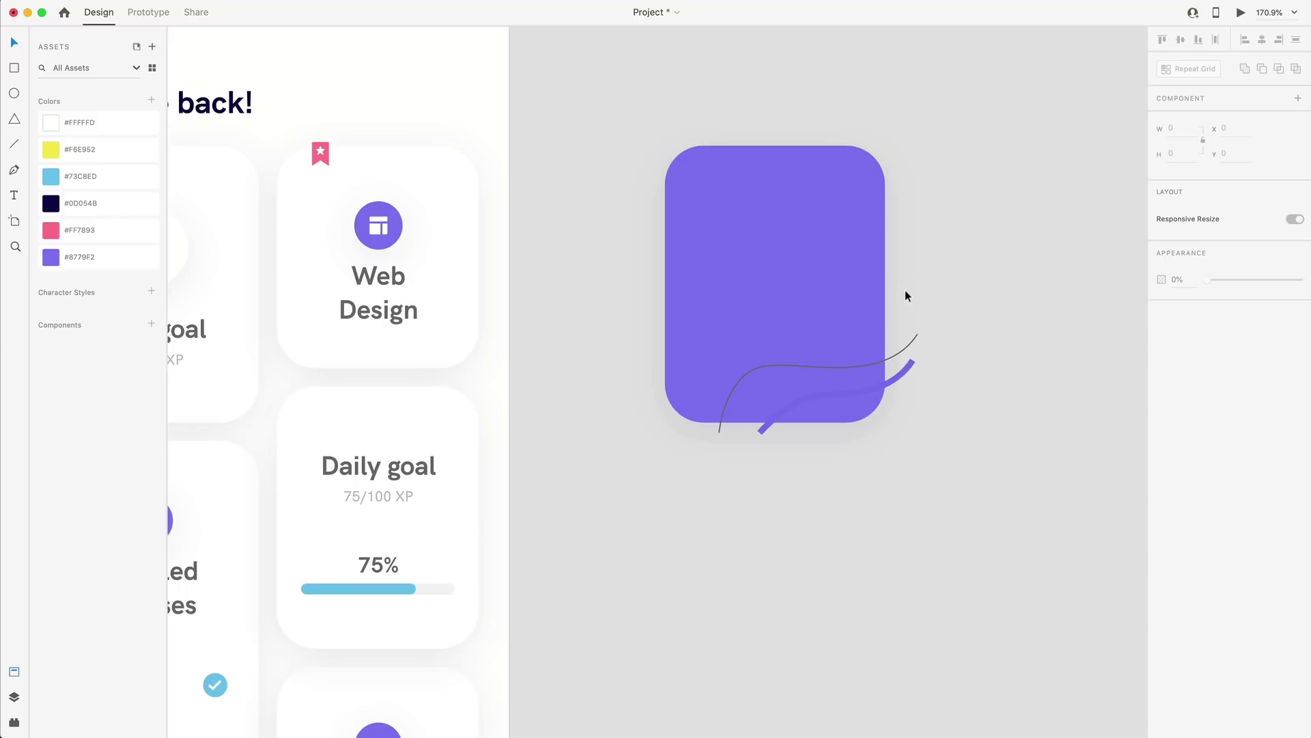
click(900, 306)
drag(829, 351, 753, 345)
drag(641, 410, 616, 455)
key(Escape)
- Copy the thick purple stroke's appearance and paste it onto the two new curves
click(868, 388)
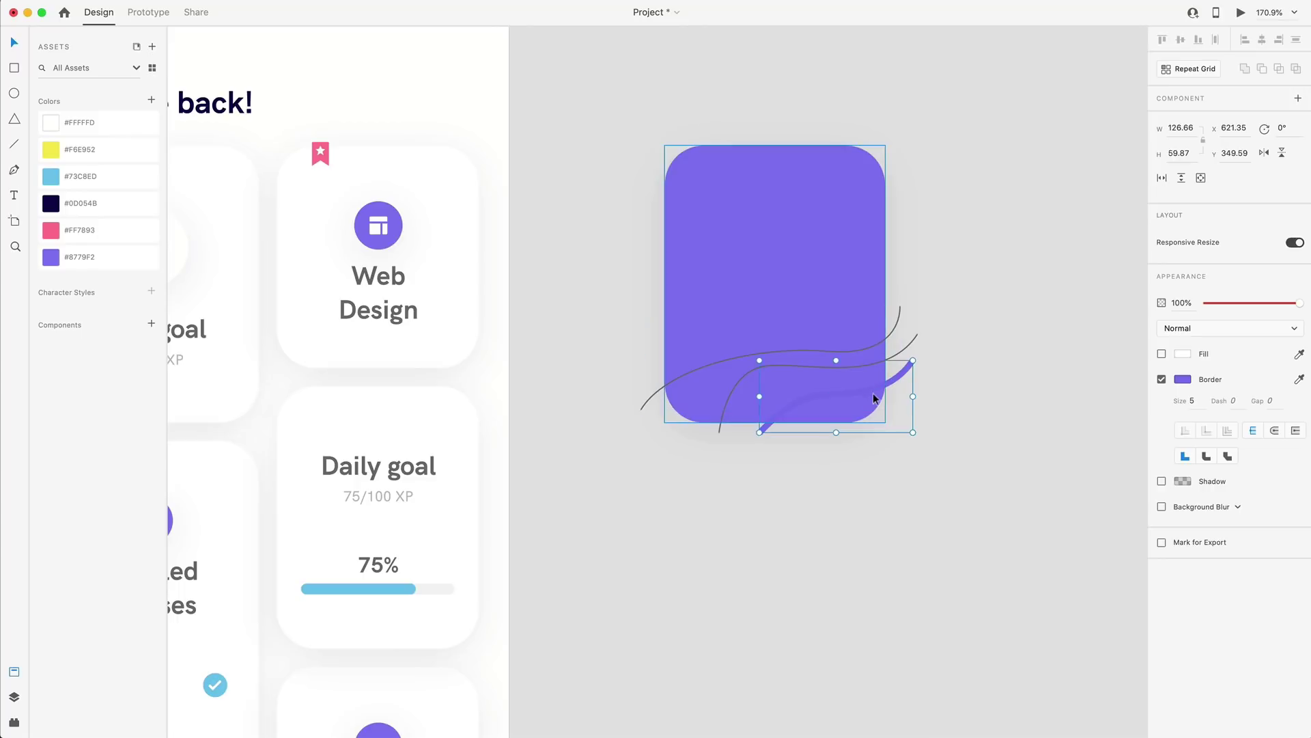
right_click(867, 390)
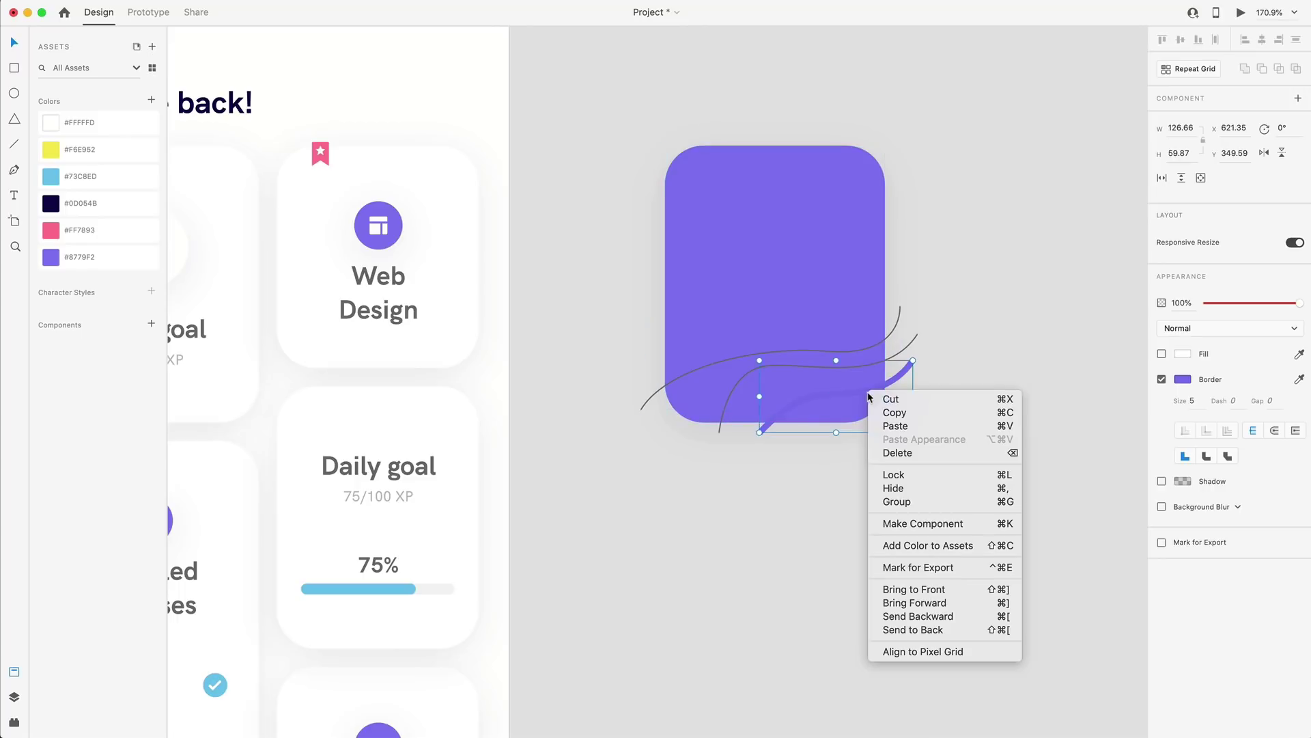
click(896, 414)
shift+click(912, 341)
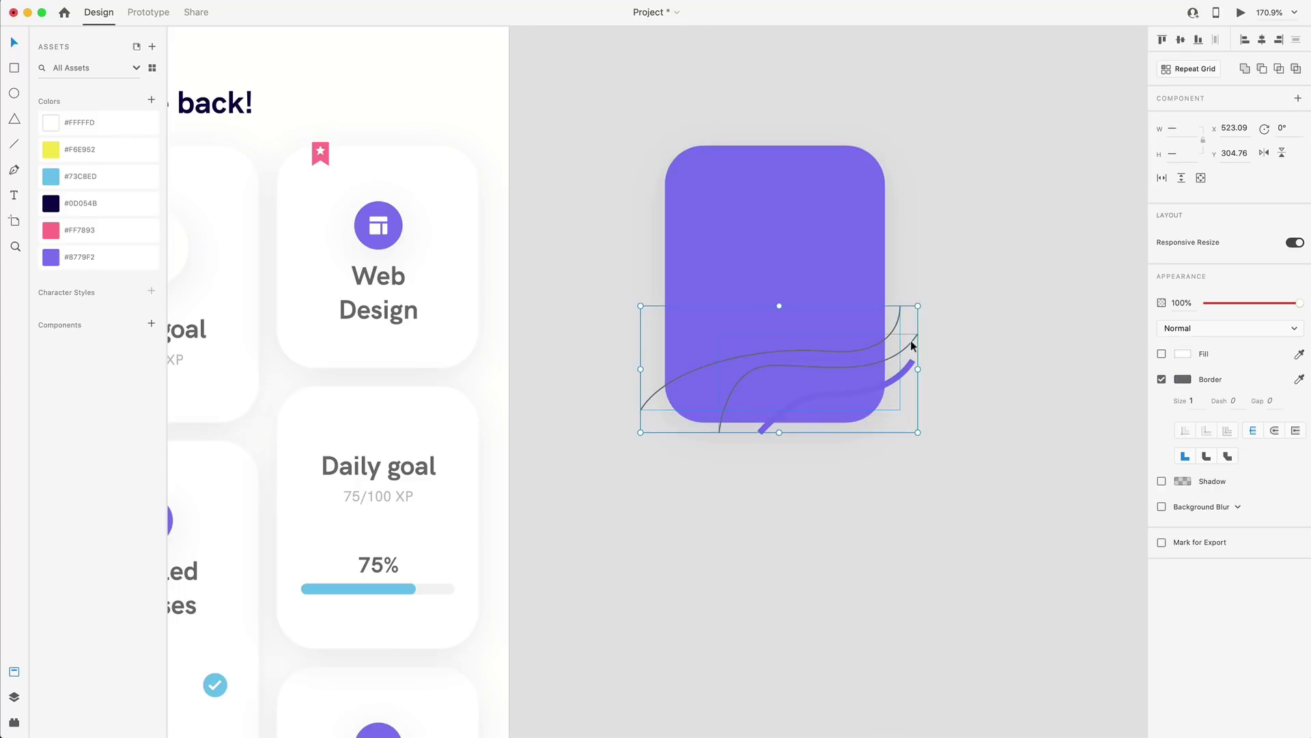
right_click(912, 342)
click(963, 390)
click(993, 469)
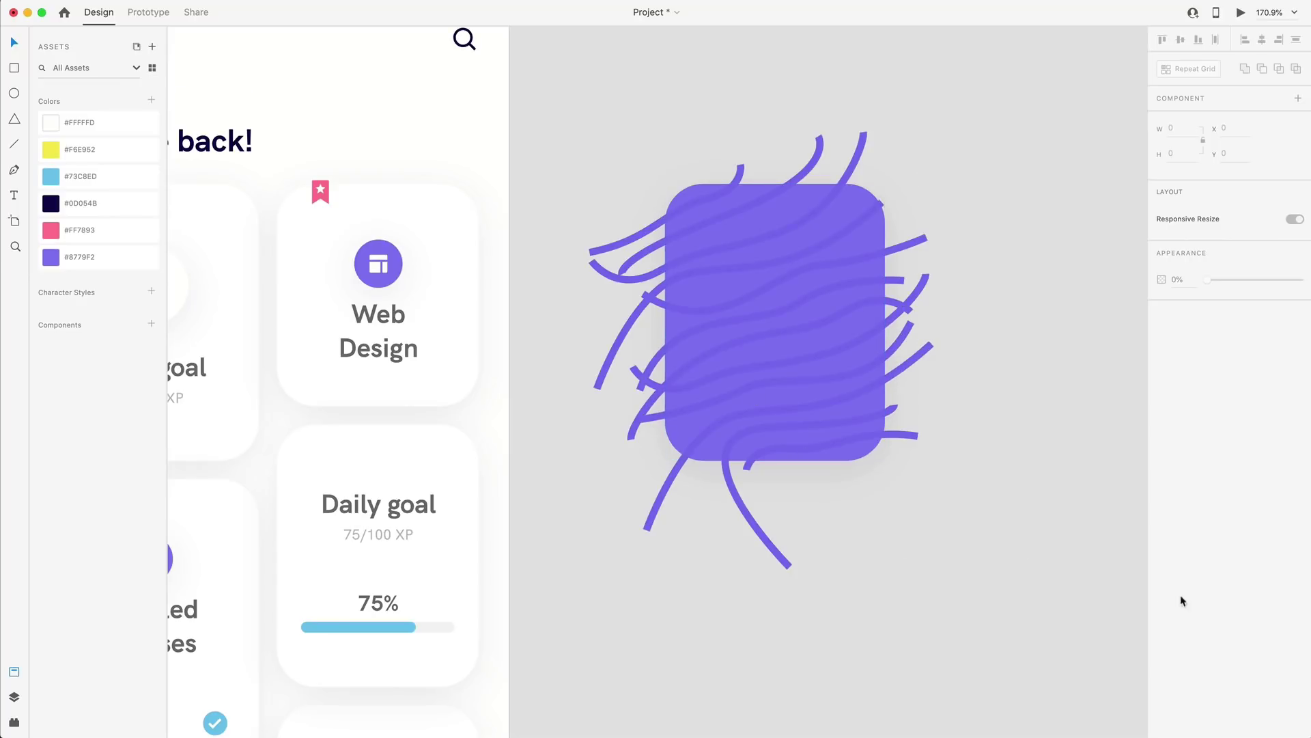
- Mask the curves with the card's shape and reposition the stripe pattern and card
click(856, 199)
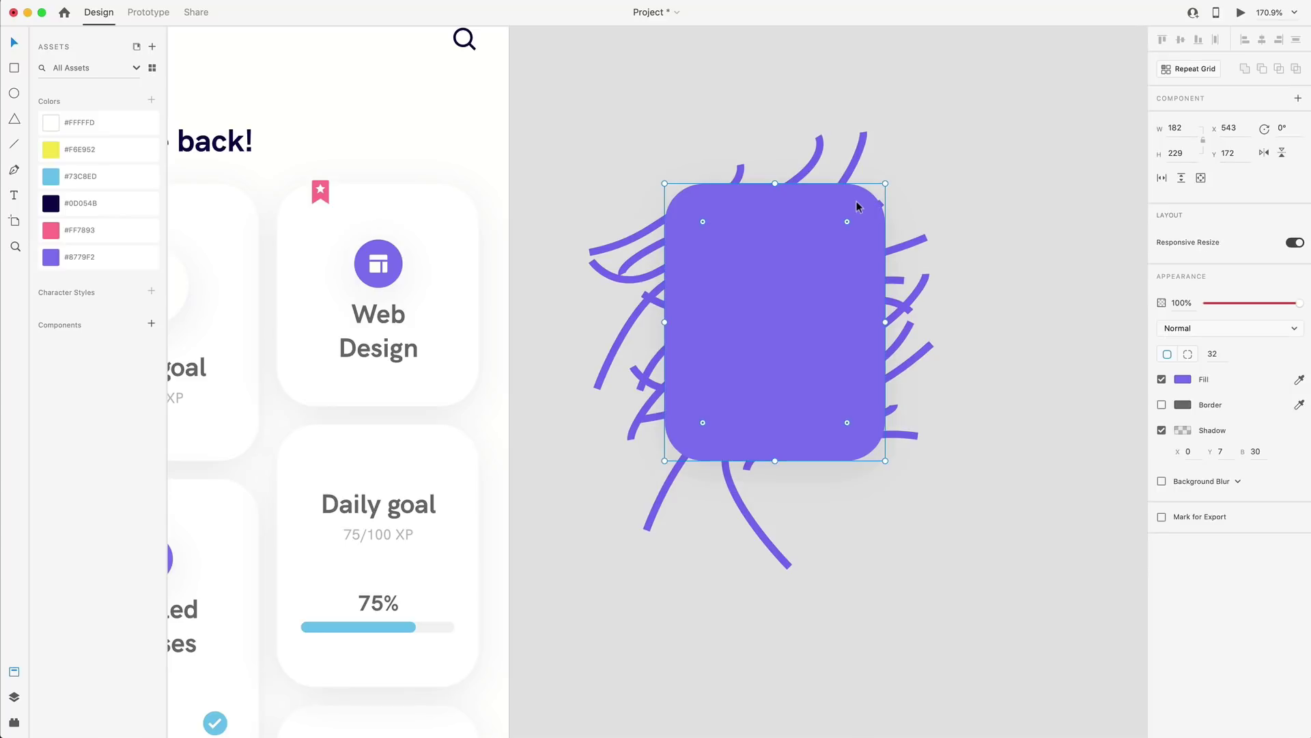
drag(977, 531, 583, 79)
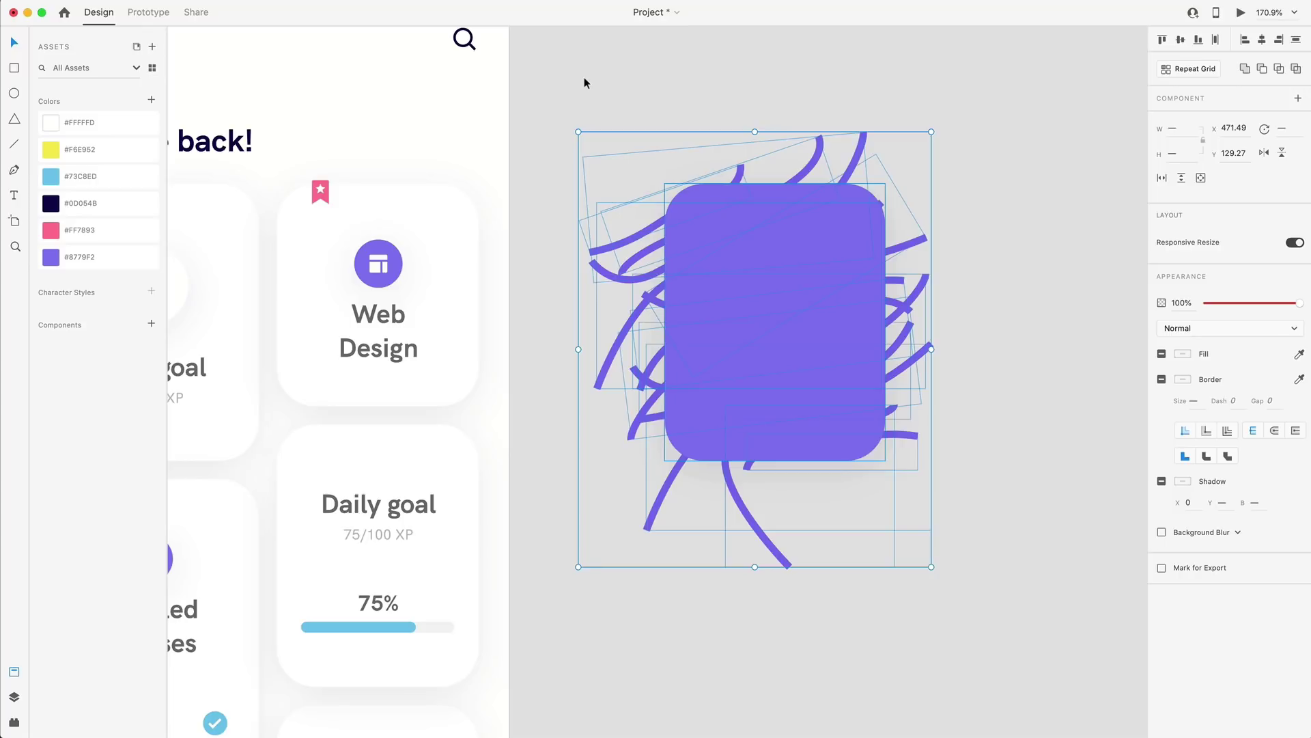
key(super+shift+m)
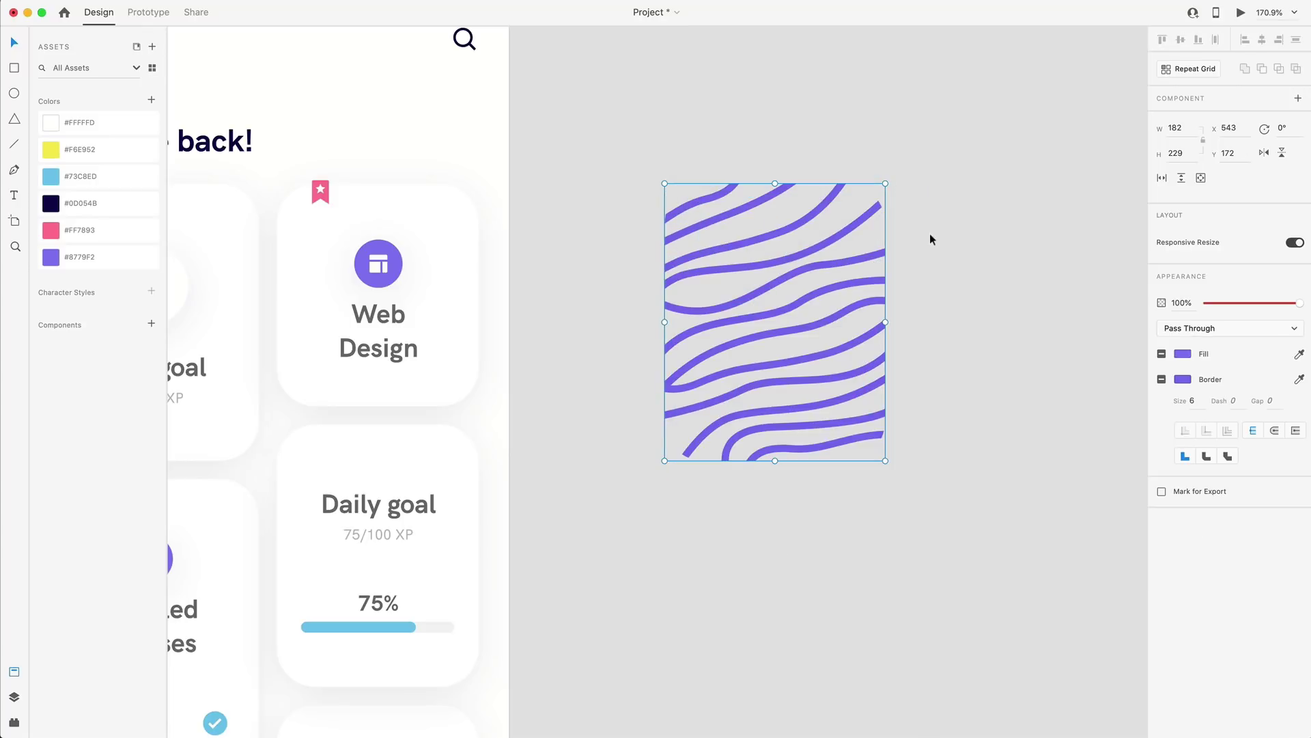
key(Return)
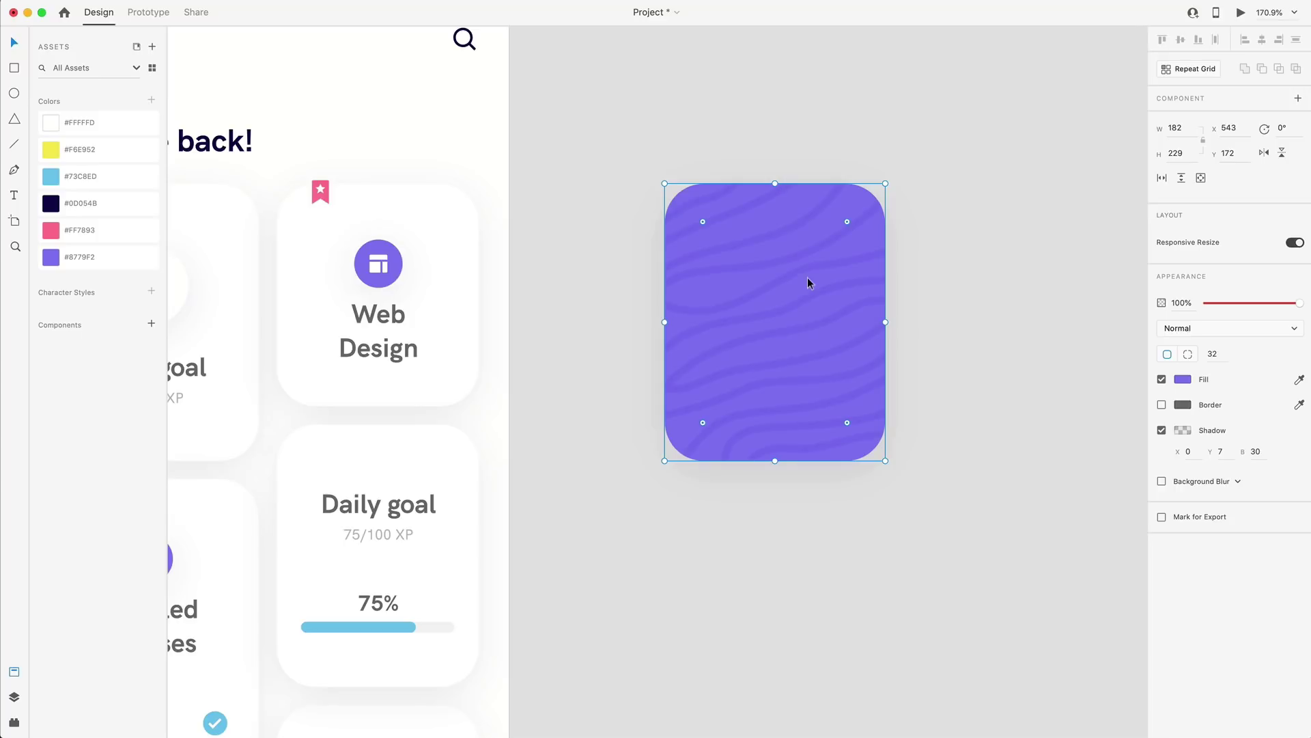
mouse_move(805, 256)
mouse_down()
mouse_move(1059, 241)
mouse_move(937, 376)
mouse_move(779, 310)
mouse_move(715, 204)
mouse_up()
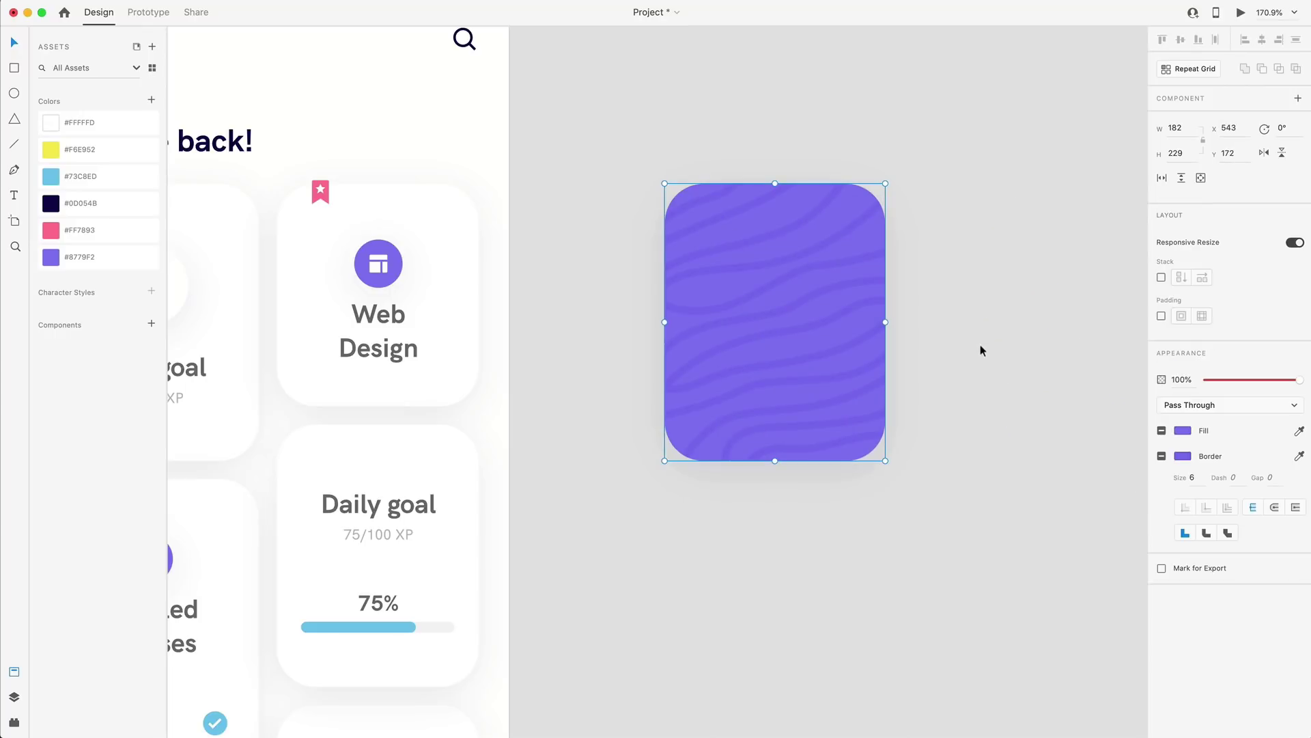
click(995, 445)
click(767, 296)
drag(767, 295, 850, 420)
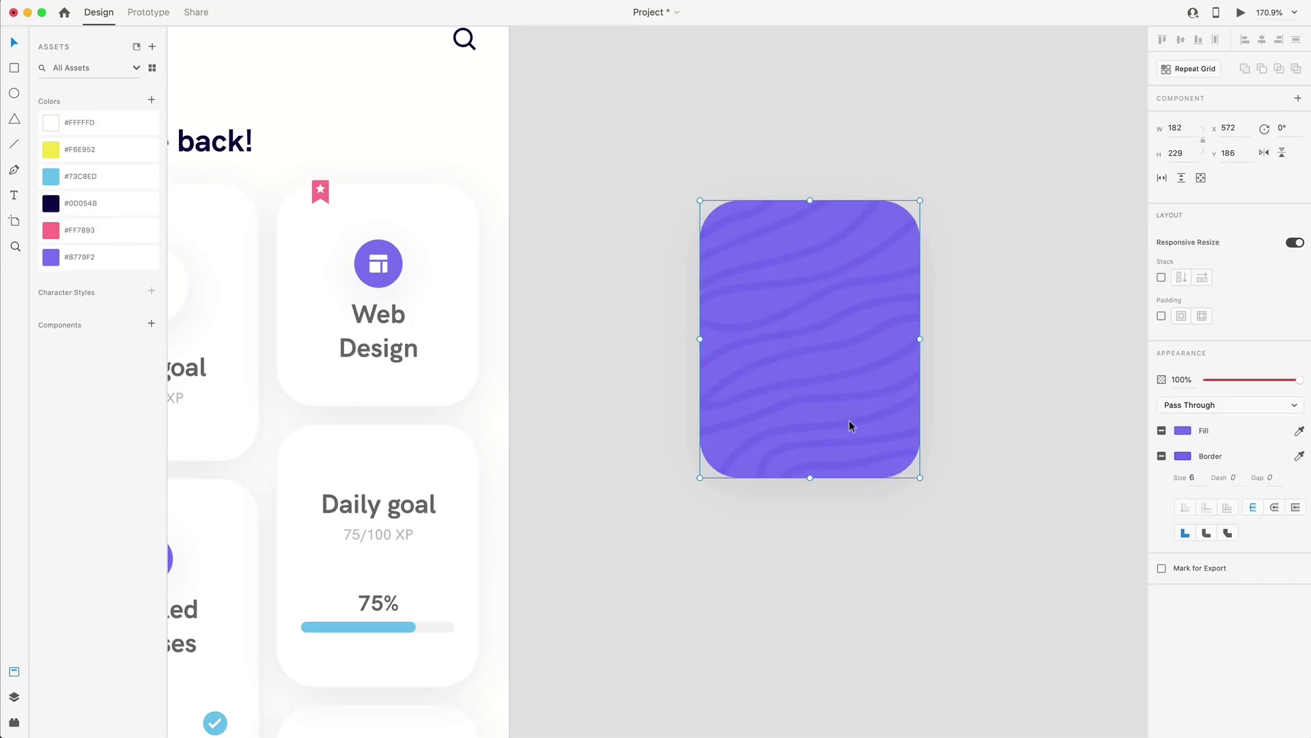
scroll(850, 420, down, 6)
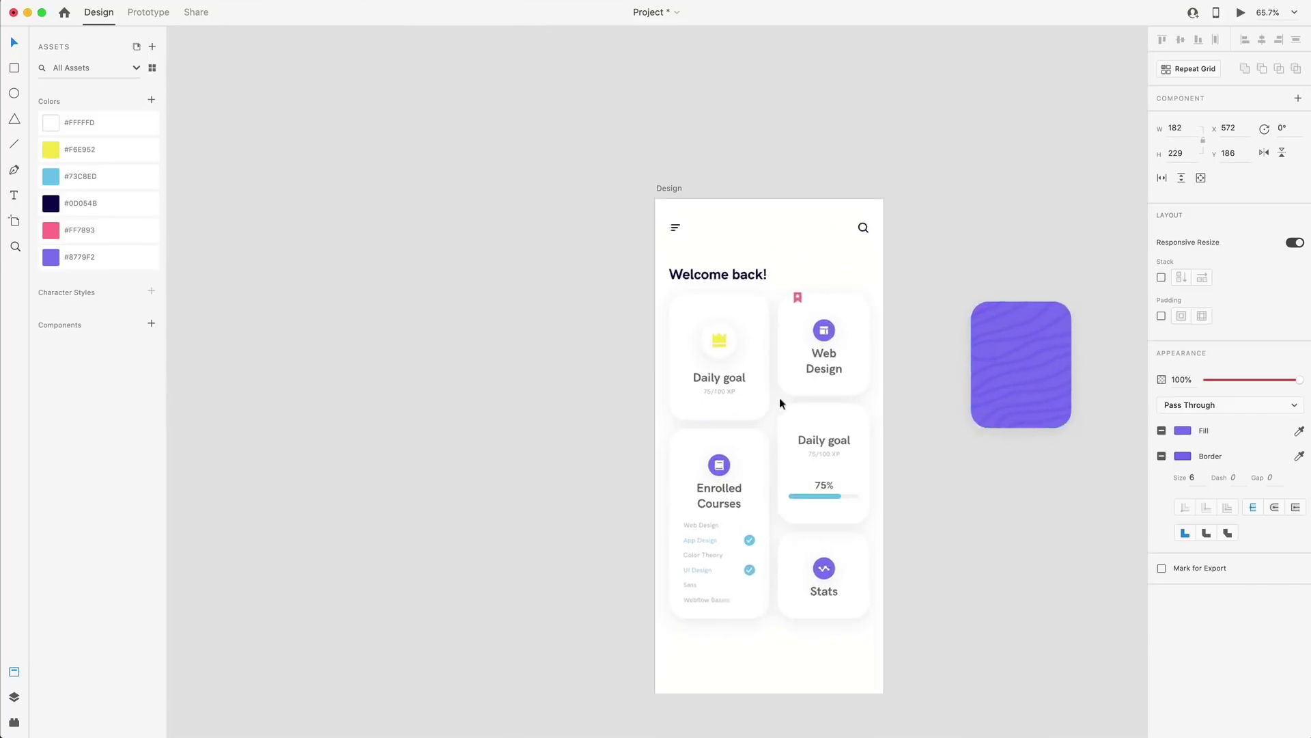
- Move the striped card onto the first Daily goal card and send it behind the content
scroll(853, 371, up, 5)
drag(1098, 323, 477, 259)
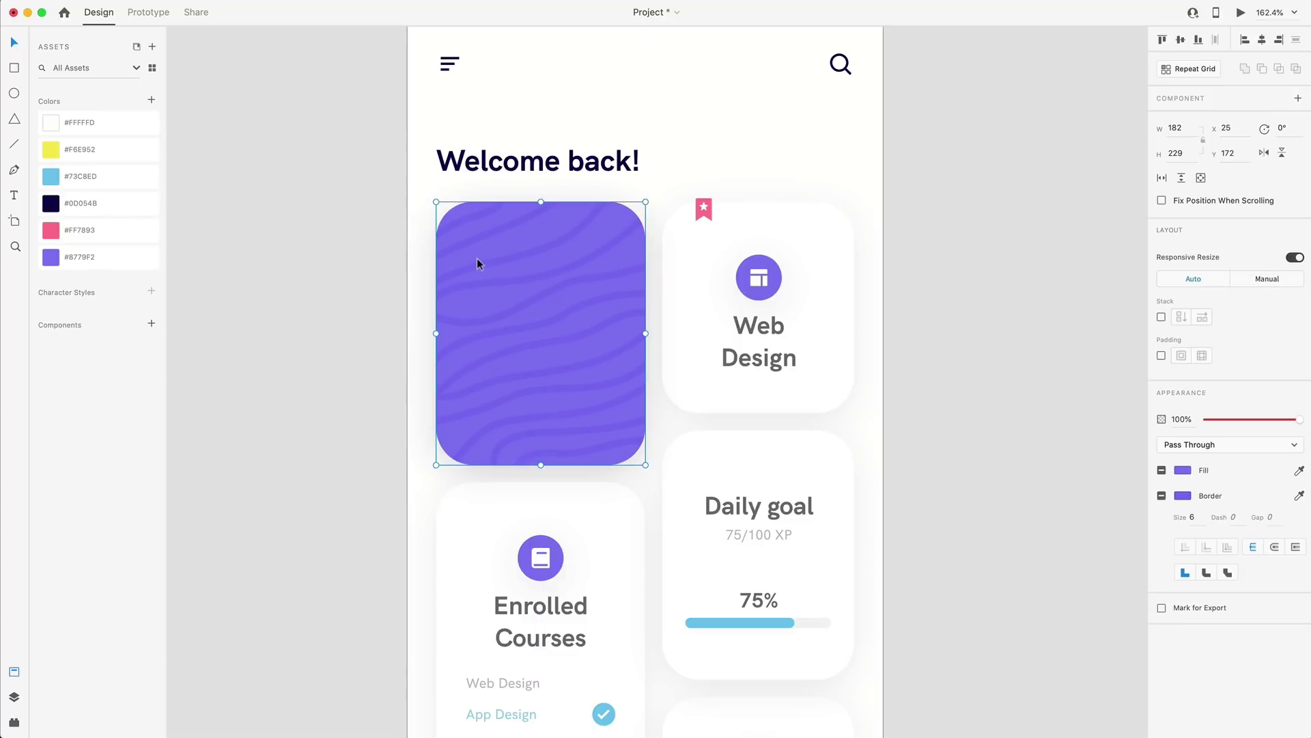
key(super+shift+bracketleft)
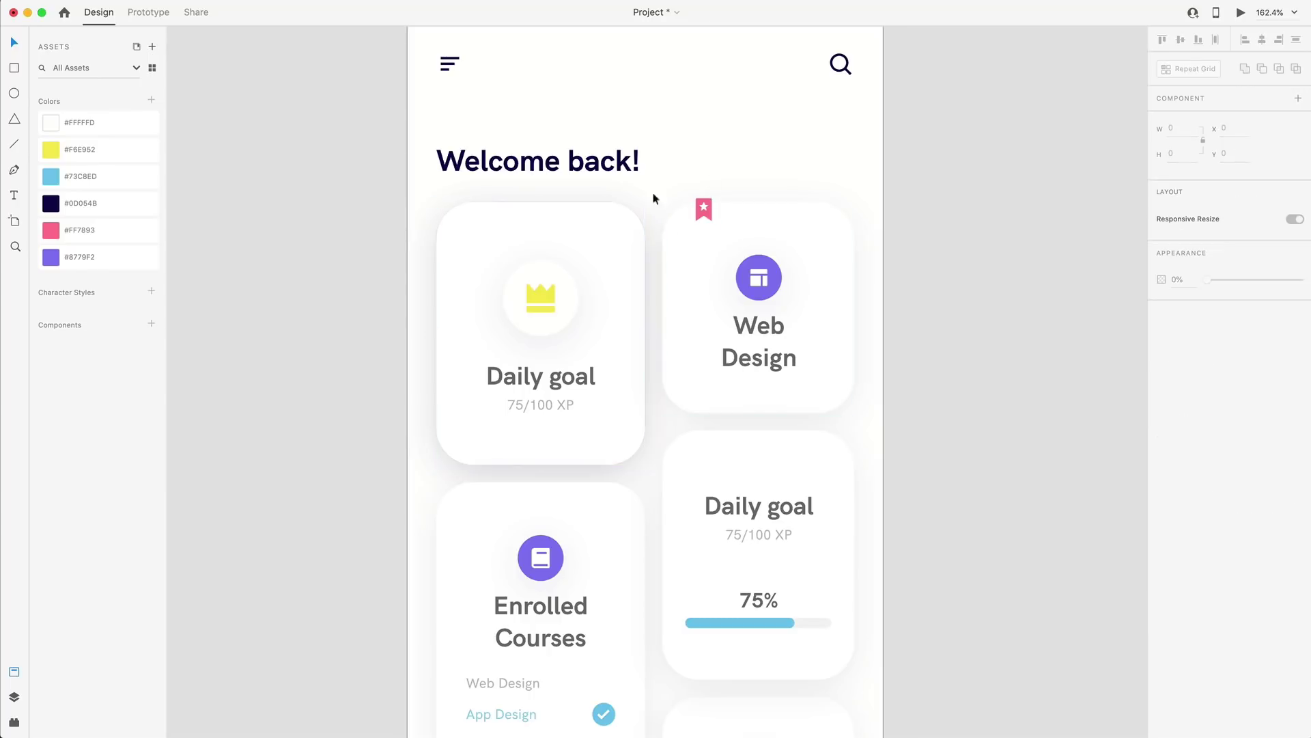
click(633, 222)
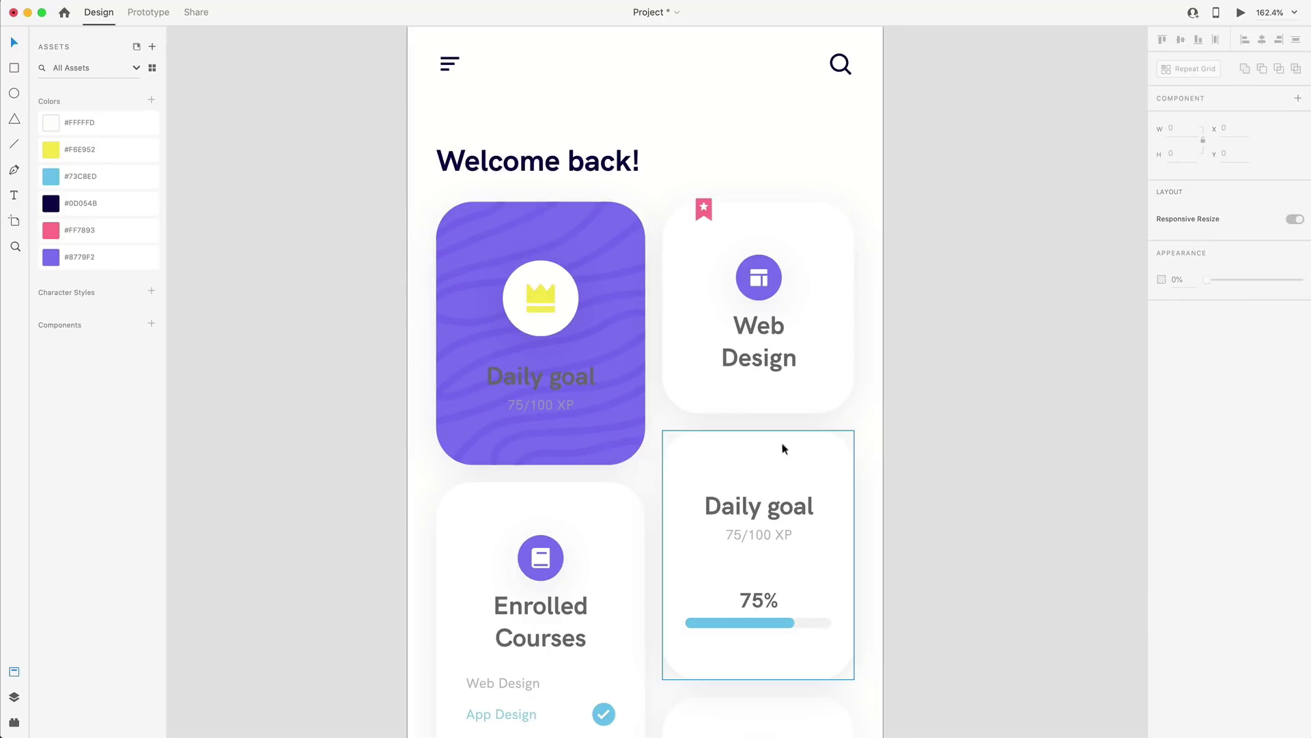
- Make the Daily goal text white #FFFFFF
click(572, 370)
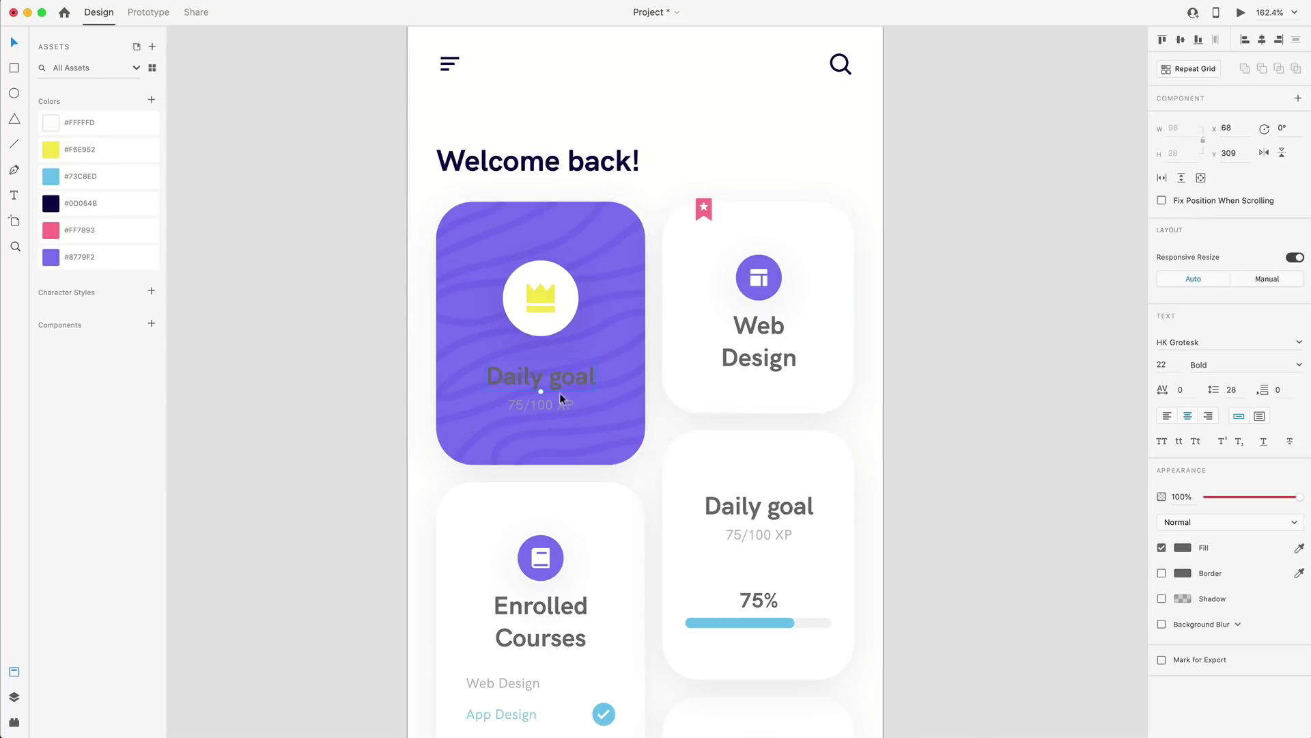
click(1184, 548)
click(969, 340)
key(super+0)
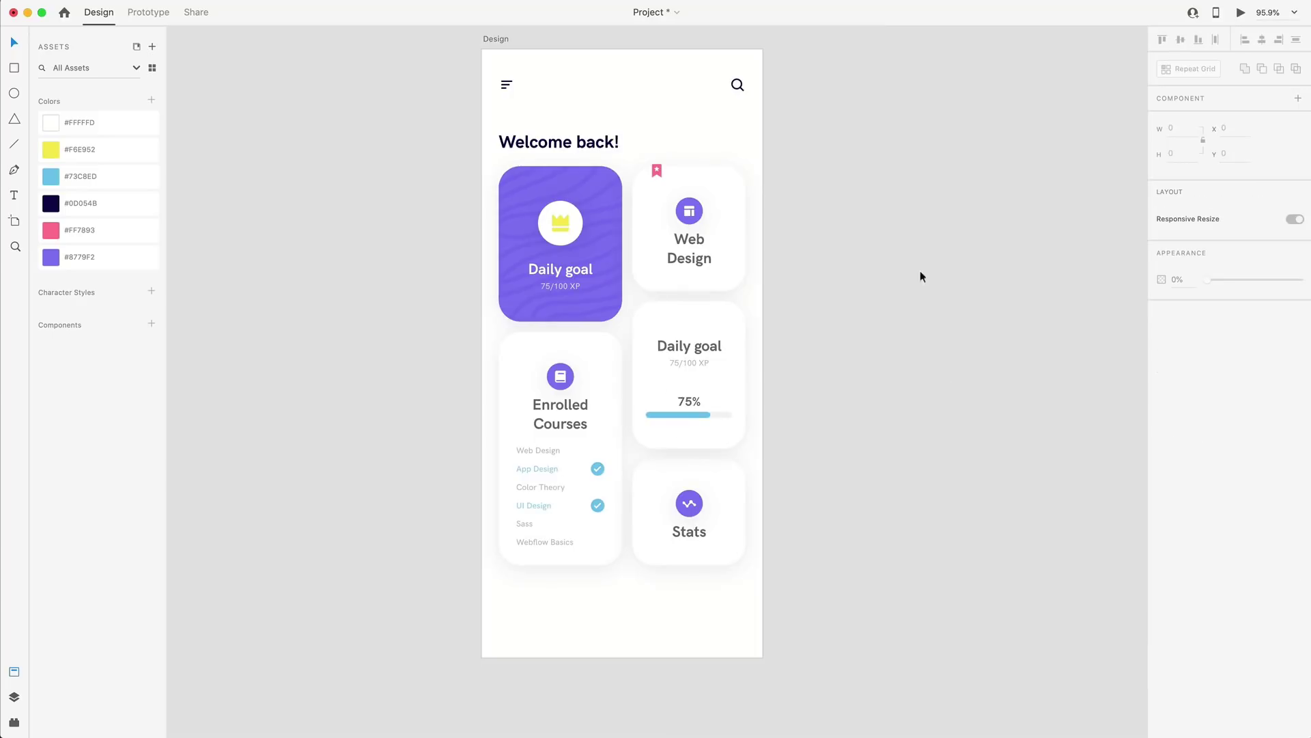
- Add a new iPhone XR/XS Max/11 artboard and fill it off-white #FFFFFD
key(a)
click(1238, 68)
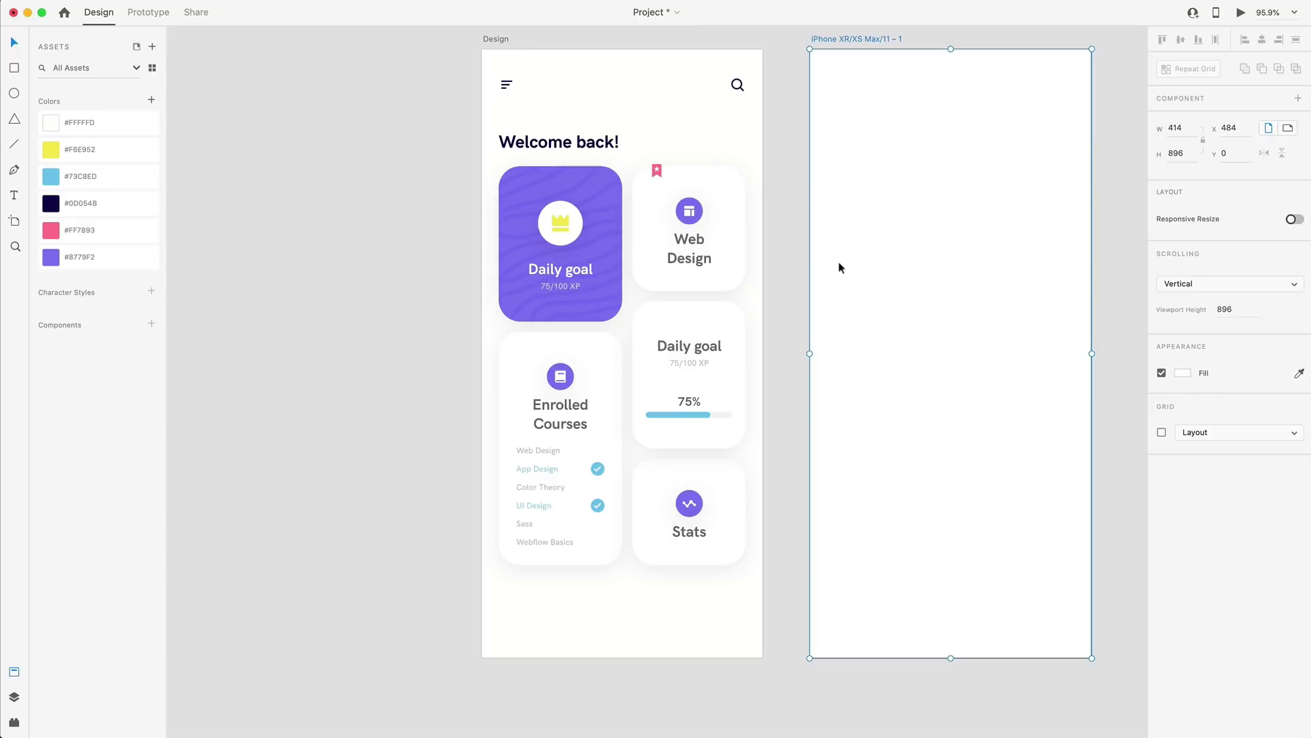
click(802, 353)
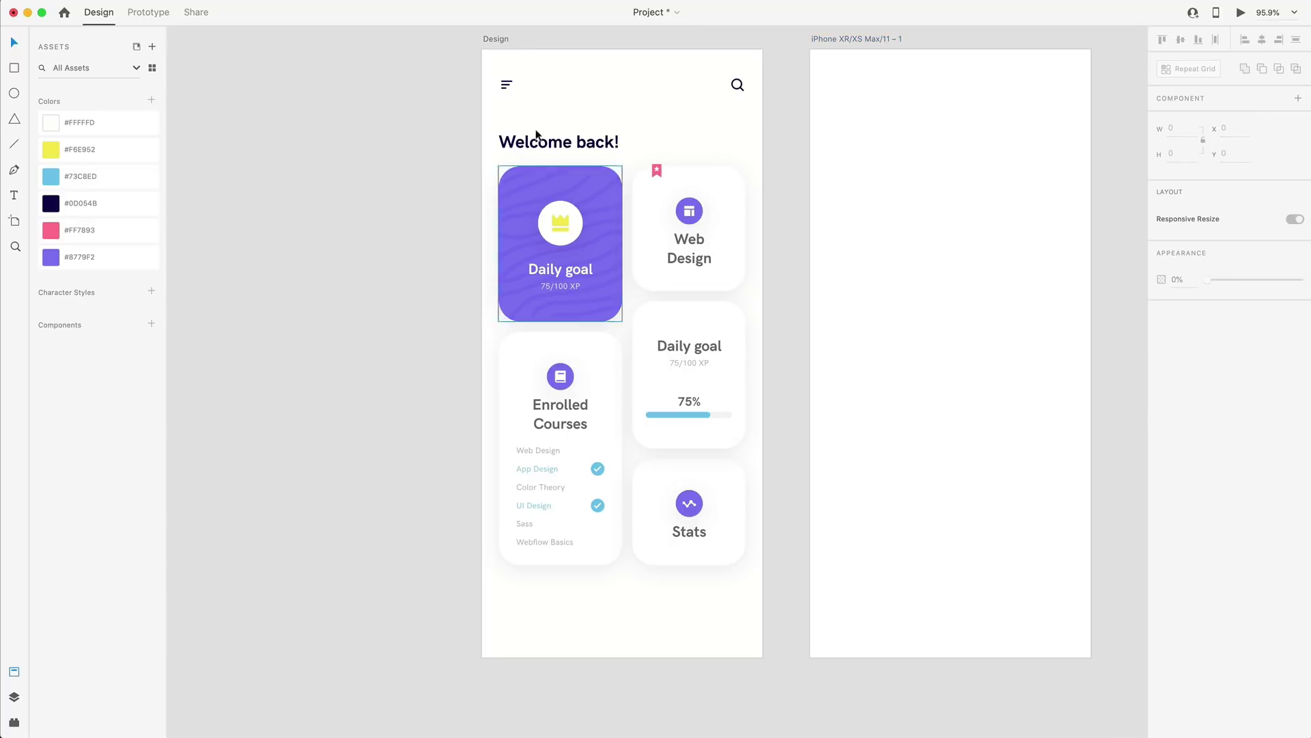
click(806, 52)
click(69, 123)
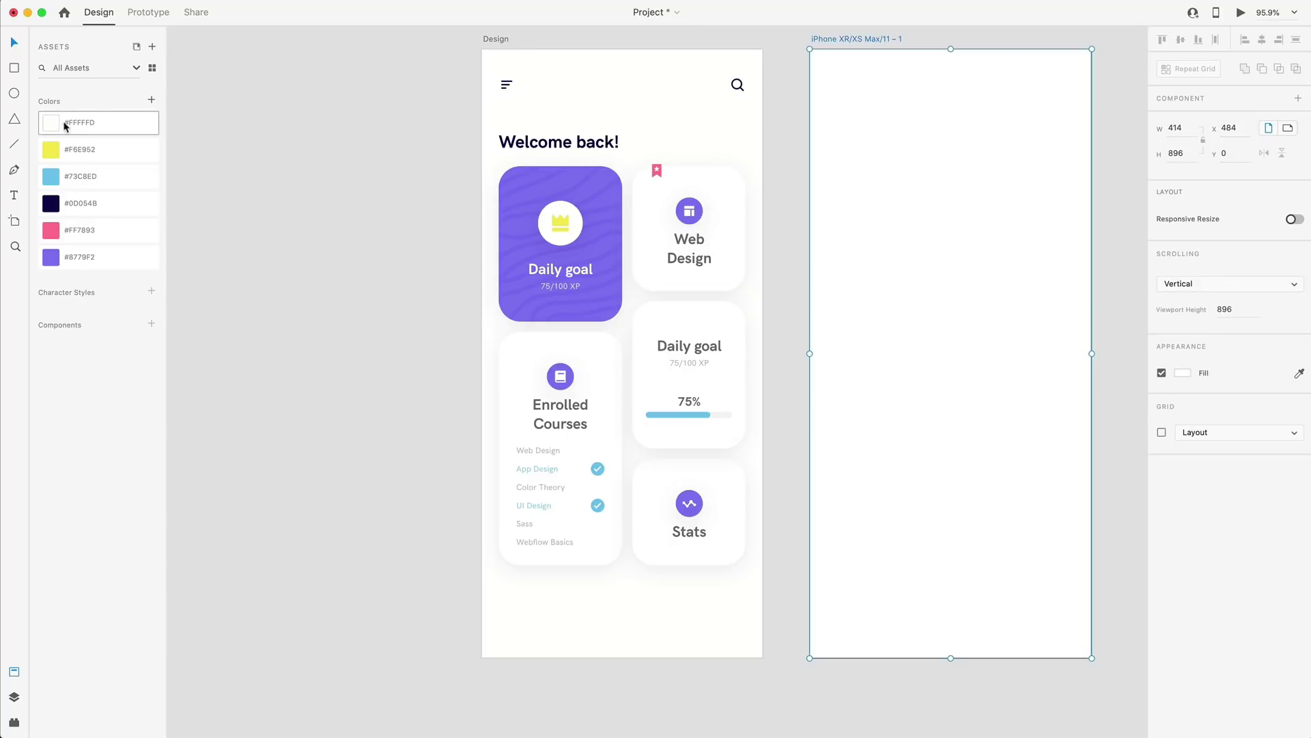
click(791, 254)
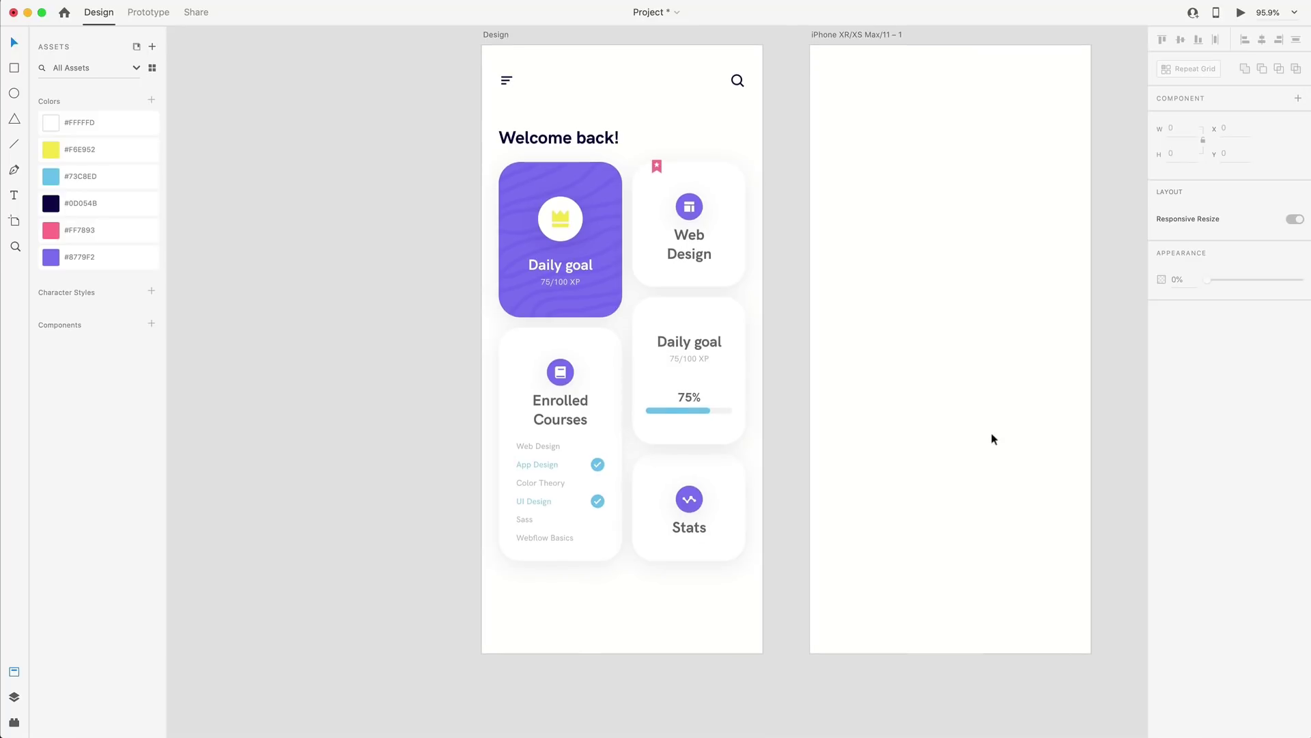
scroll(991, 436, right, 5)
scroll(945, 480, down, 2)
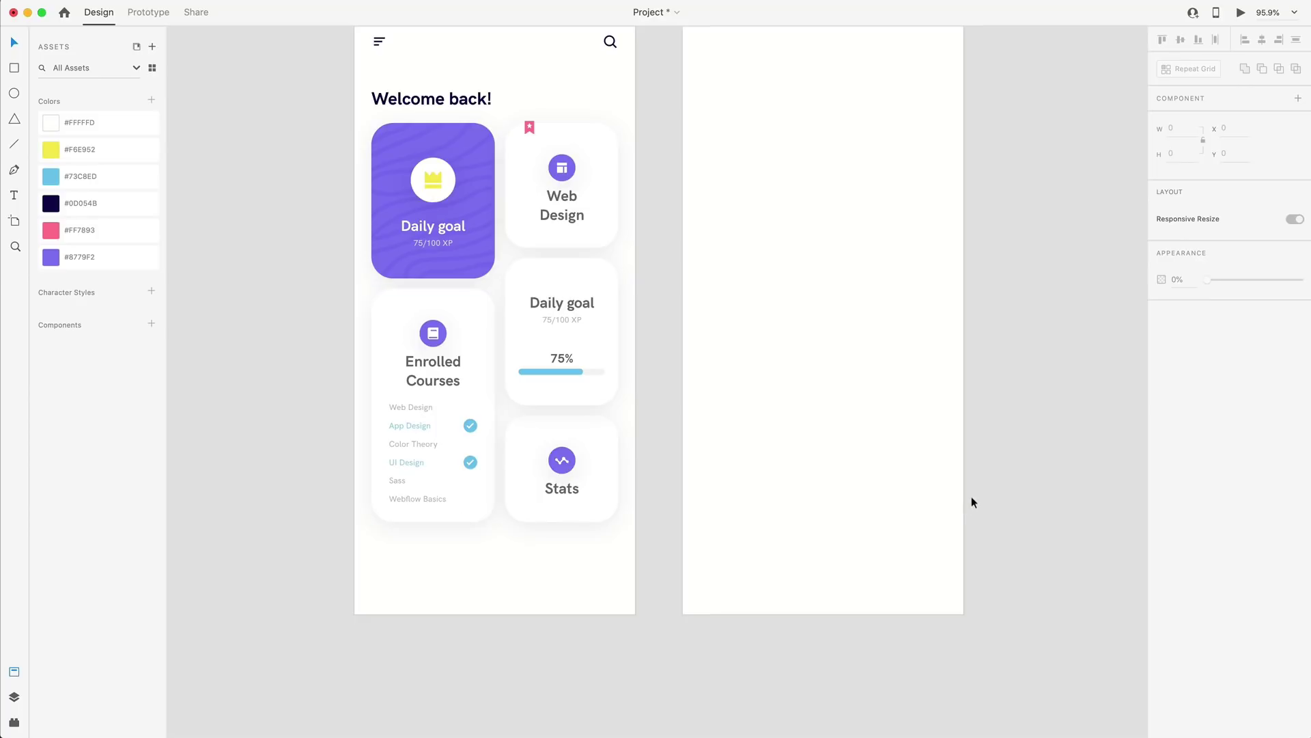
- Draw a closed angular shape near the bottom of the new artboard
click(974, 433)
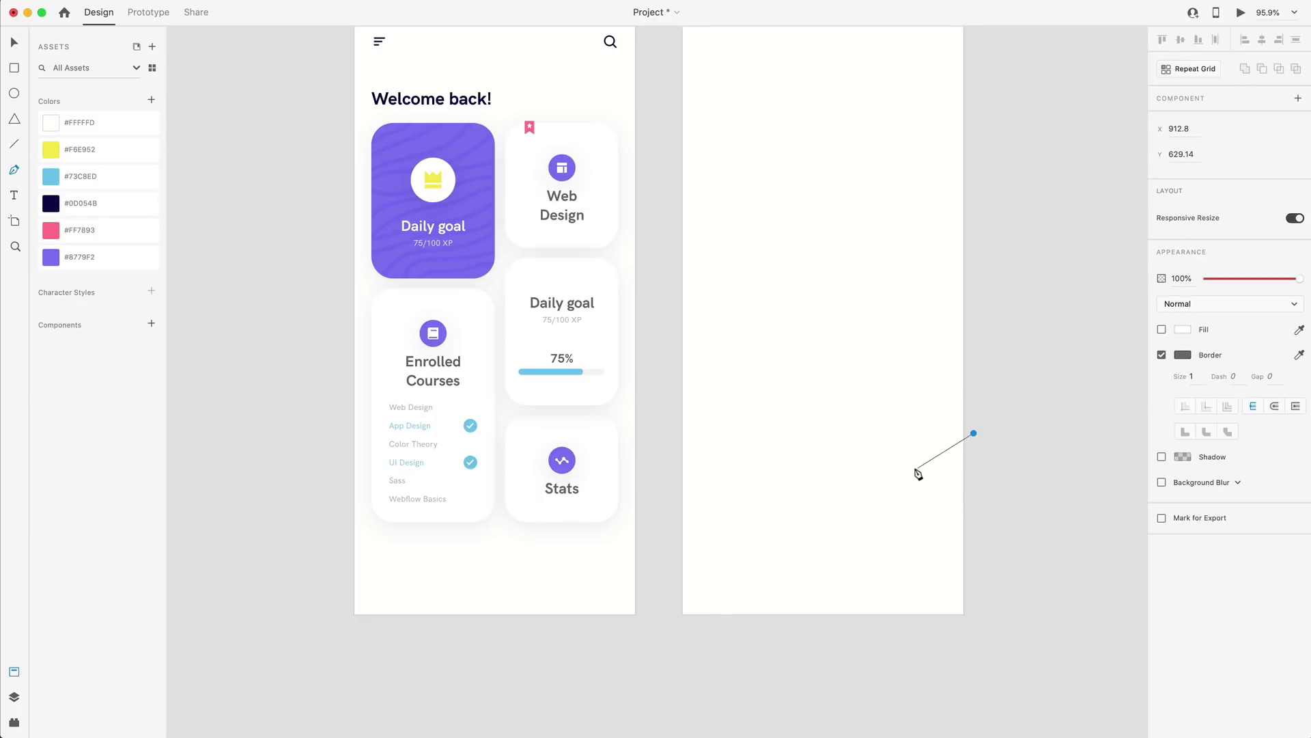
click(909, 472)
click(811, 632)
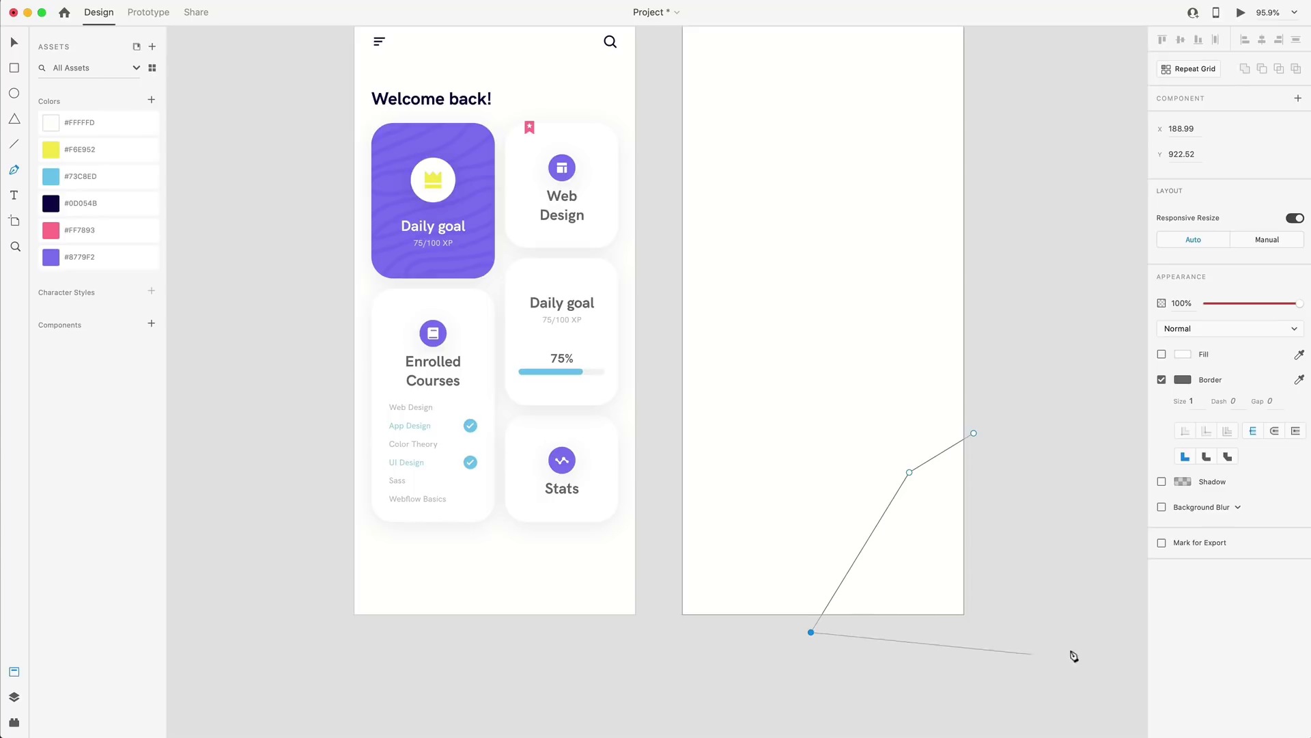
click(1033, 632)
click(974, 433)
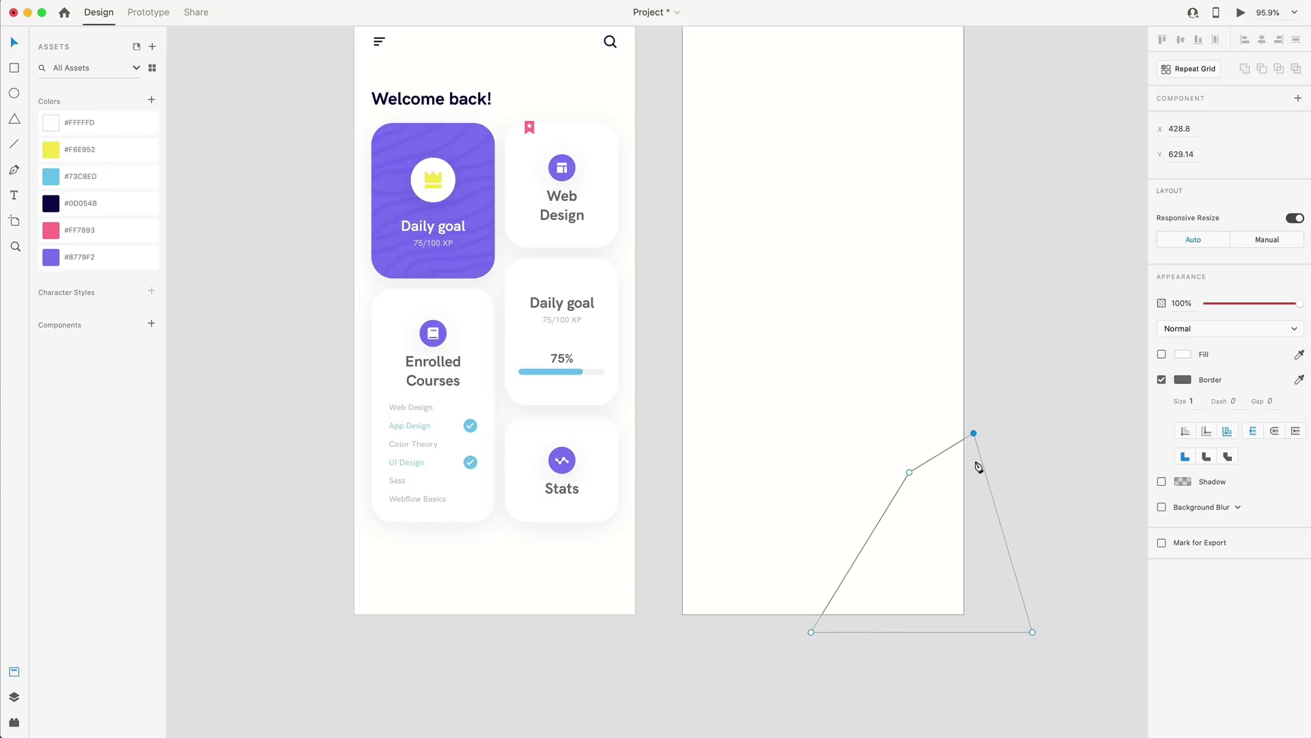
- Draw more overlapping angular shapes, including a small one on the left
key(p)
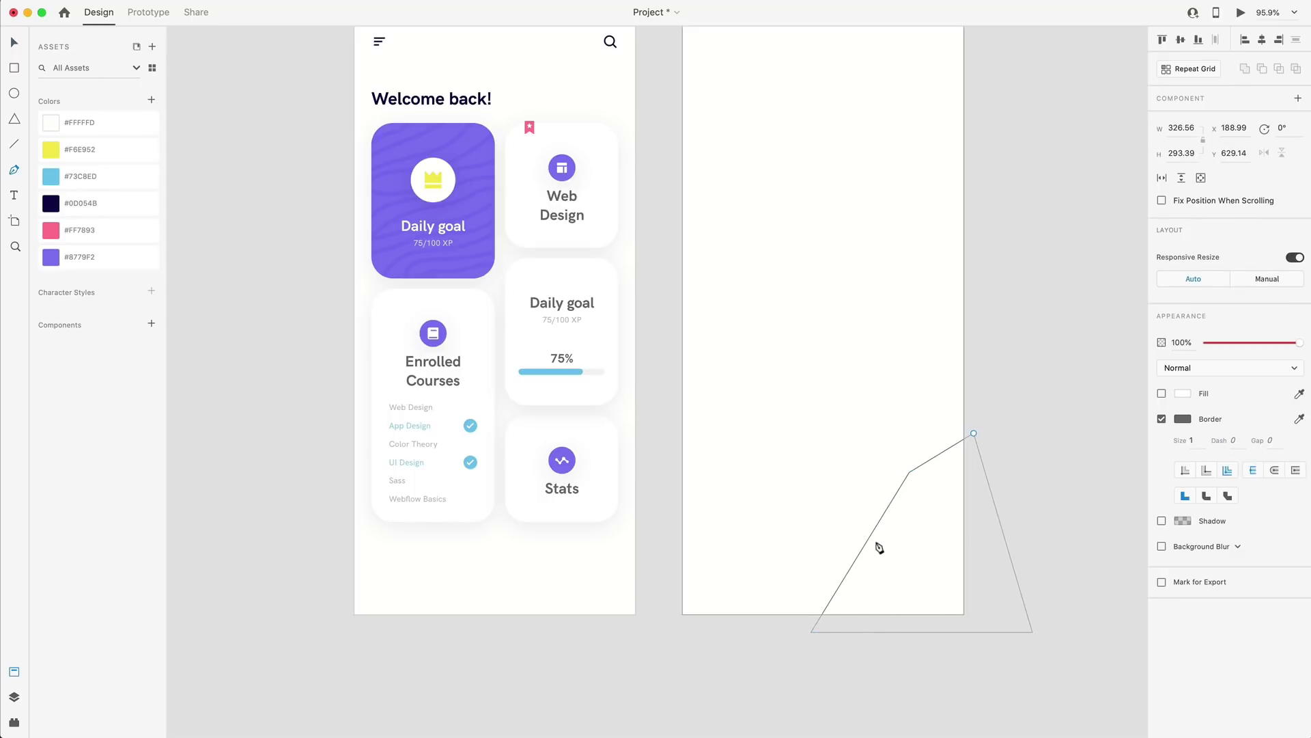
drag(875, 543, 815, 510)
click(826, 504)
click(713, 640)
click(880, 624)
click(879, 547)
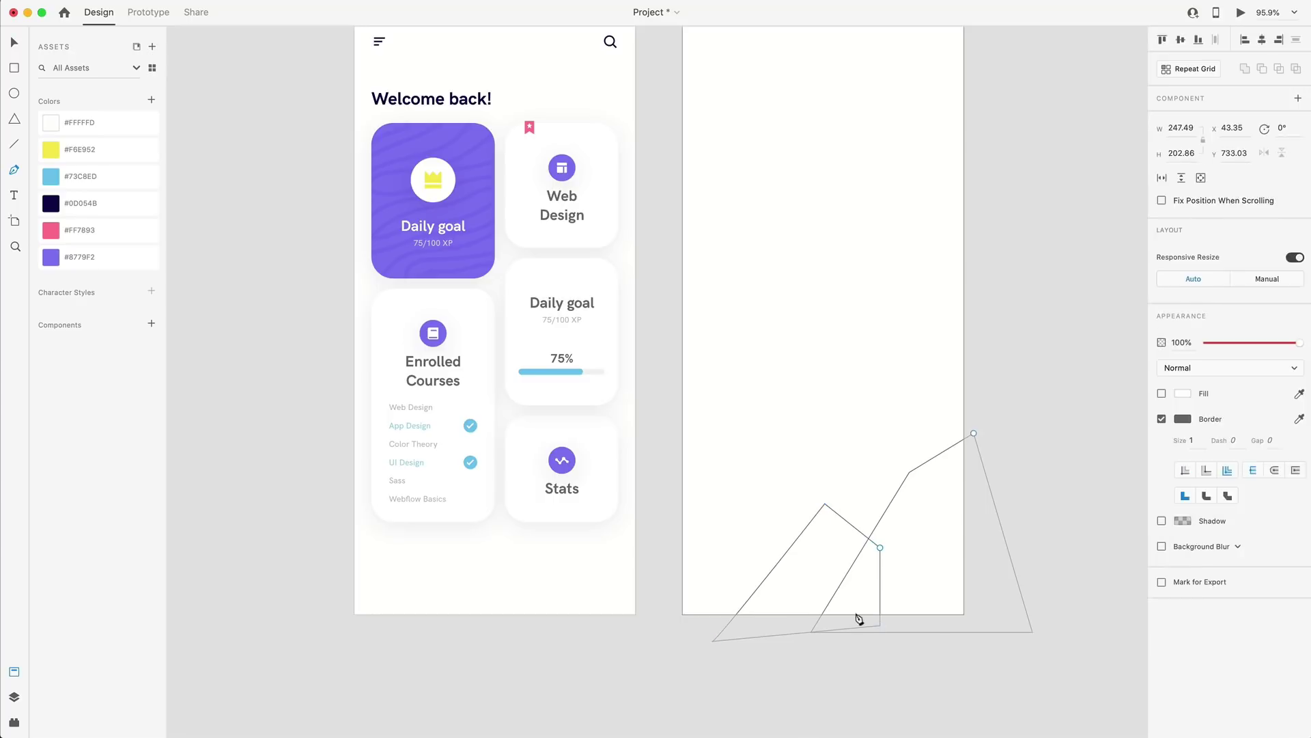
click(779, 486)
click(859, 586)
click(657, 671)
click(678, 447)
click(703, 521)
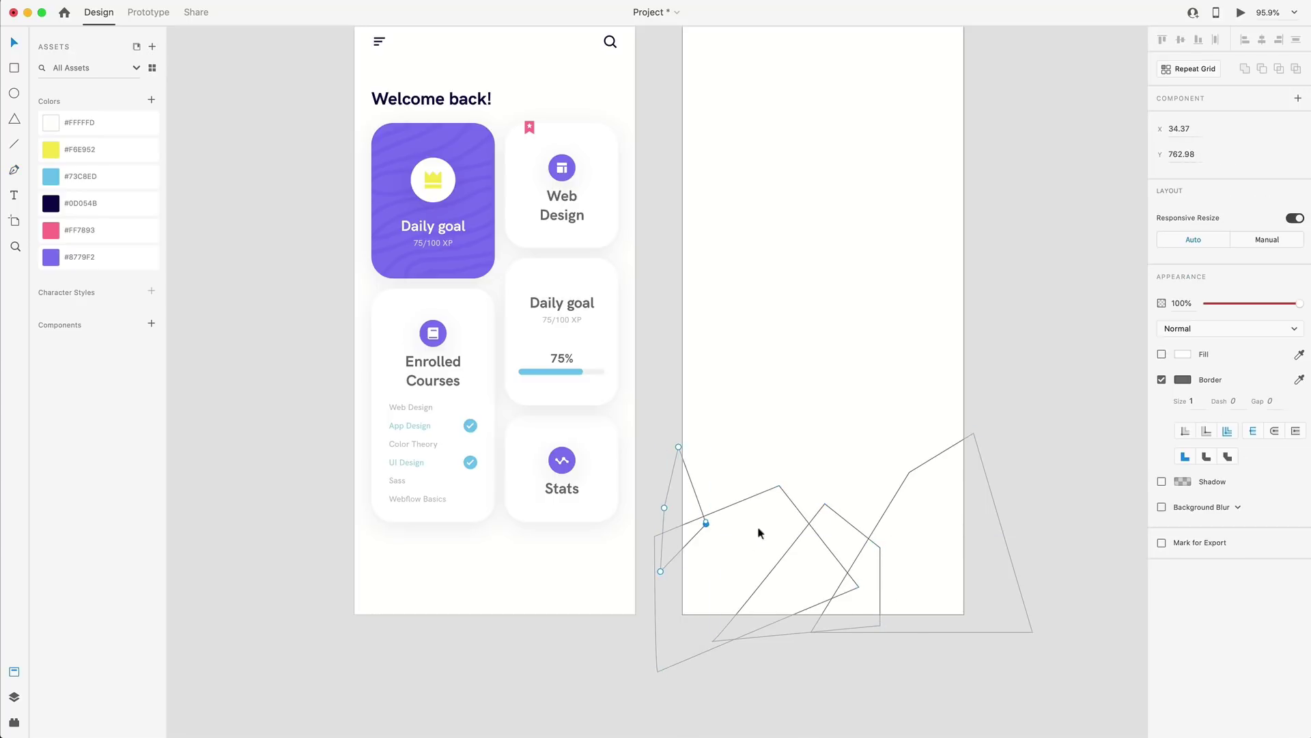
click(901, 664)
- Remove the borders from all shapes and fill them purple #8779F2
drag(981, 677, 673, 437)
click(1161, 419)
click(1161, 394)
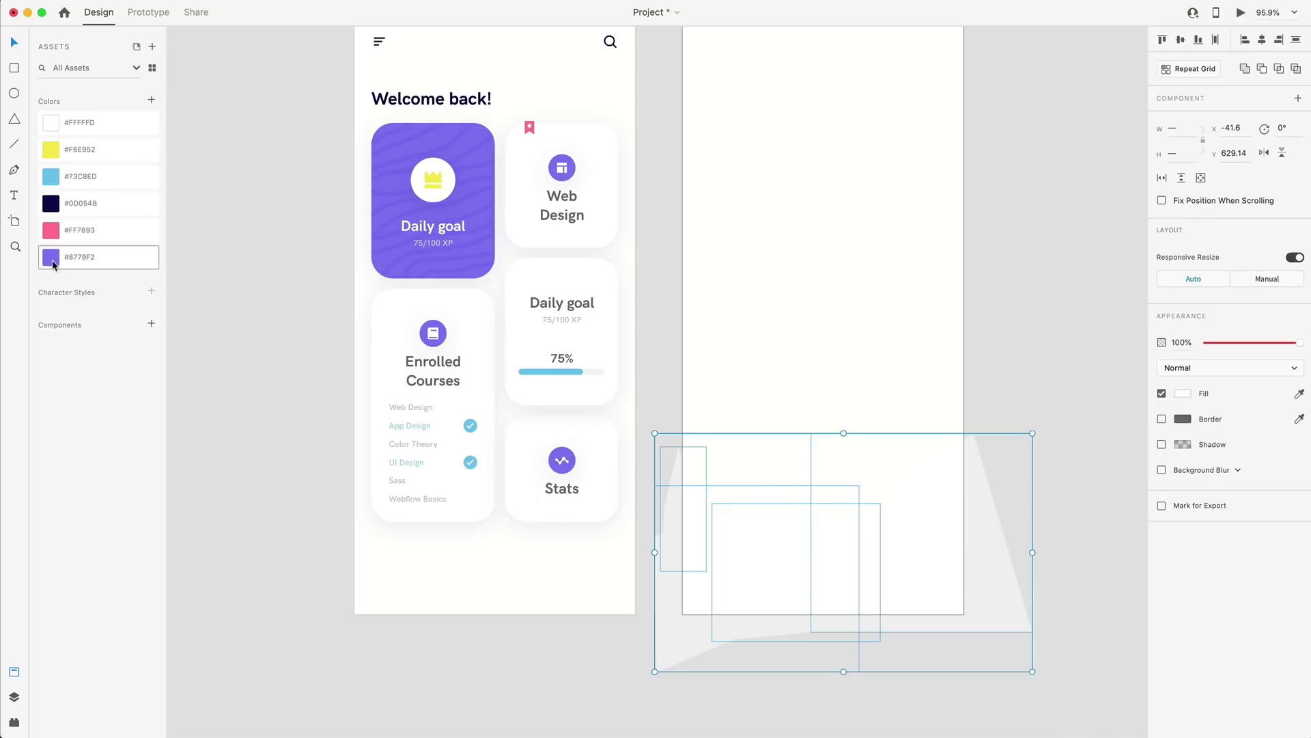
click(82, 257)
click(998, 413)
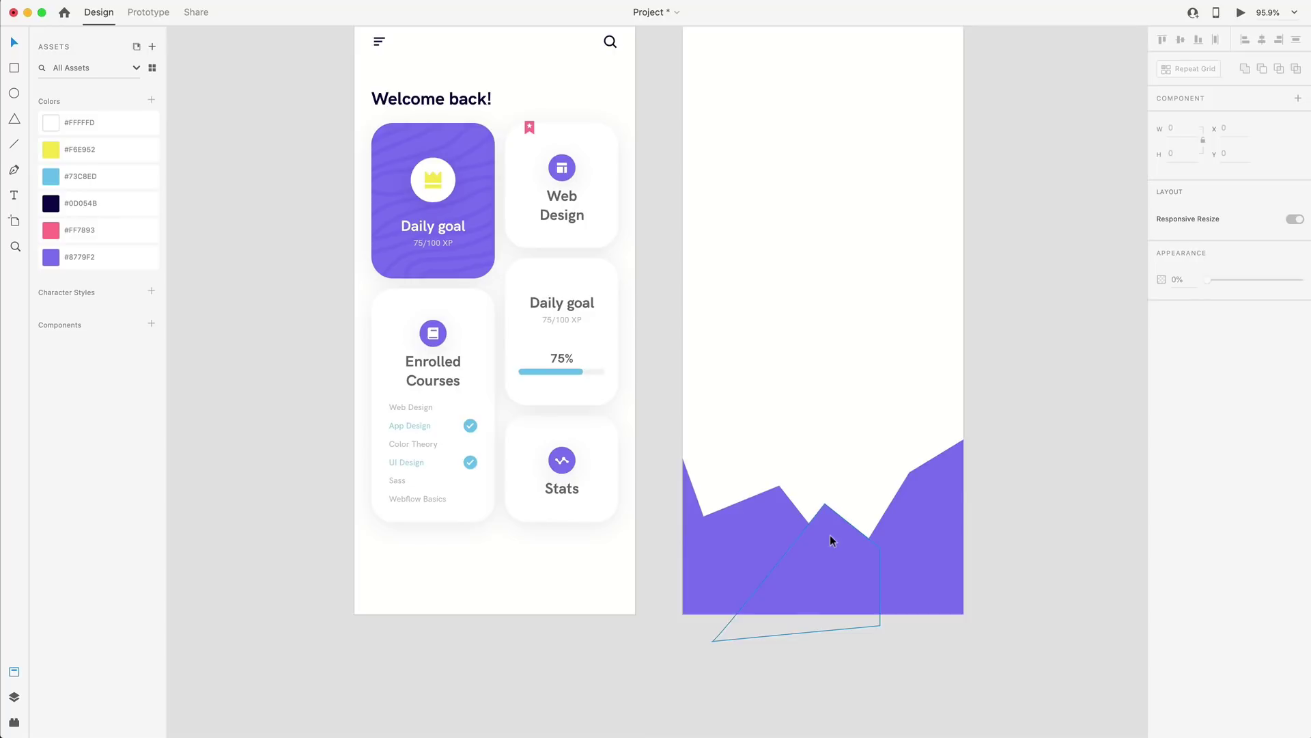
- Colour the middle shape light blue #73C8ED and the large left shape pink #FF7893
click(827, 536)
click(82, 176)
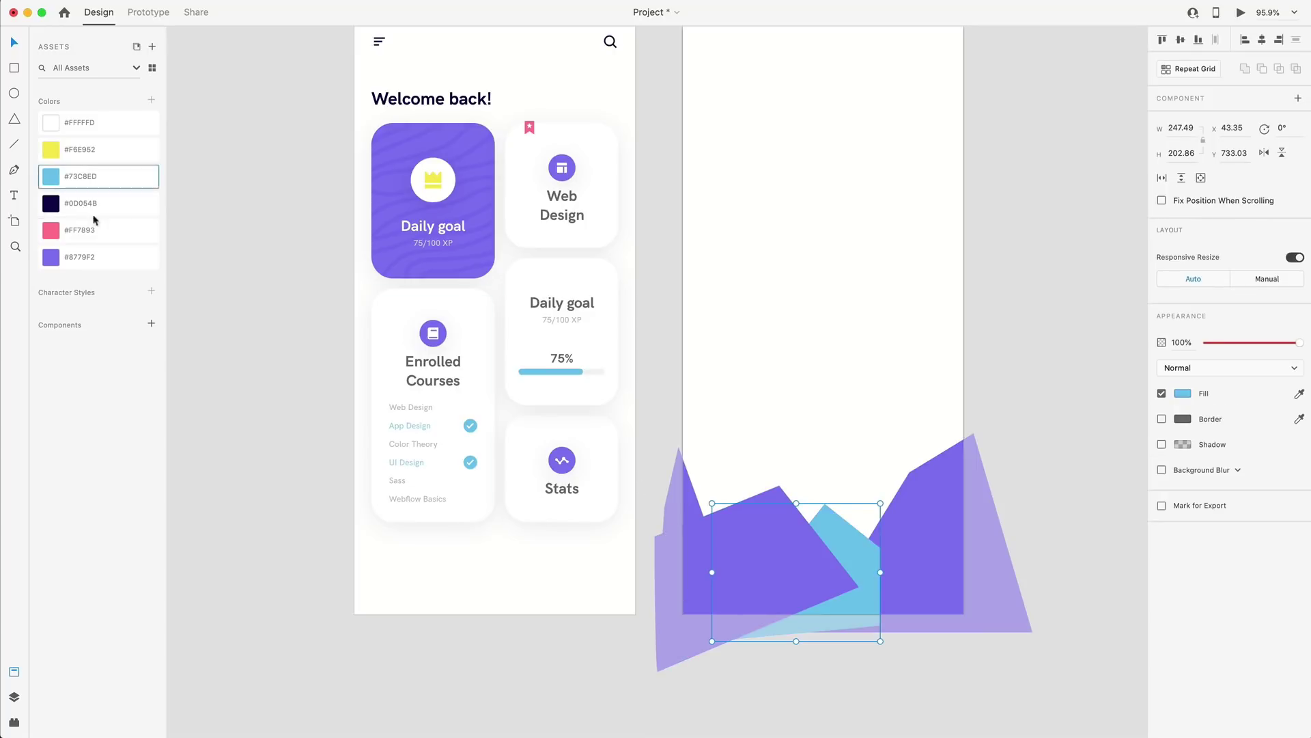
click(715, 539)
click(65, 230)
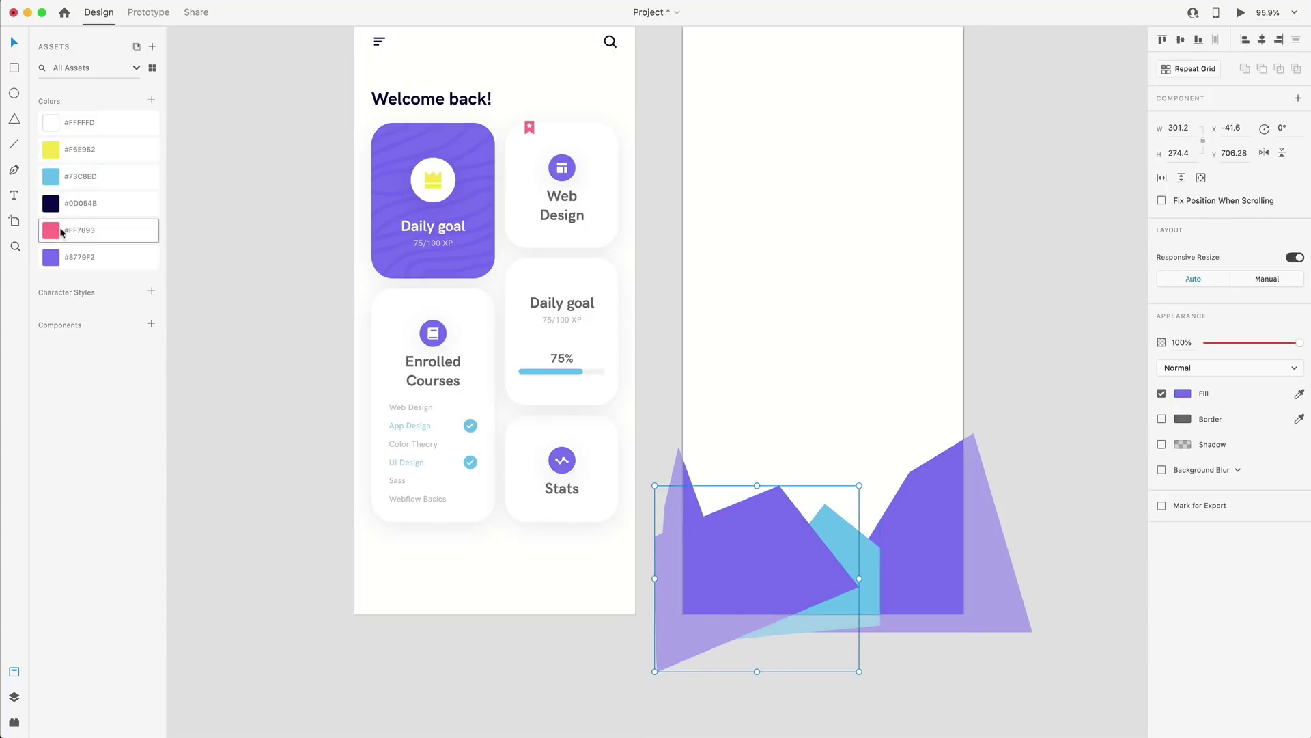
key(Escape)
- Send the pink shape behind the purple one, pull its bottom corner down, and select all four shapes
click(847, 537)
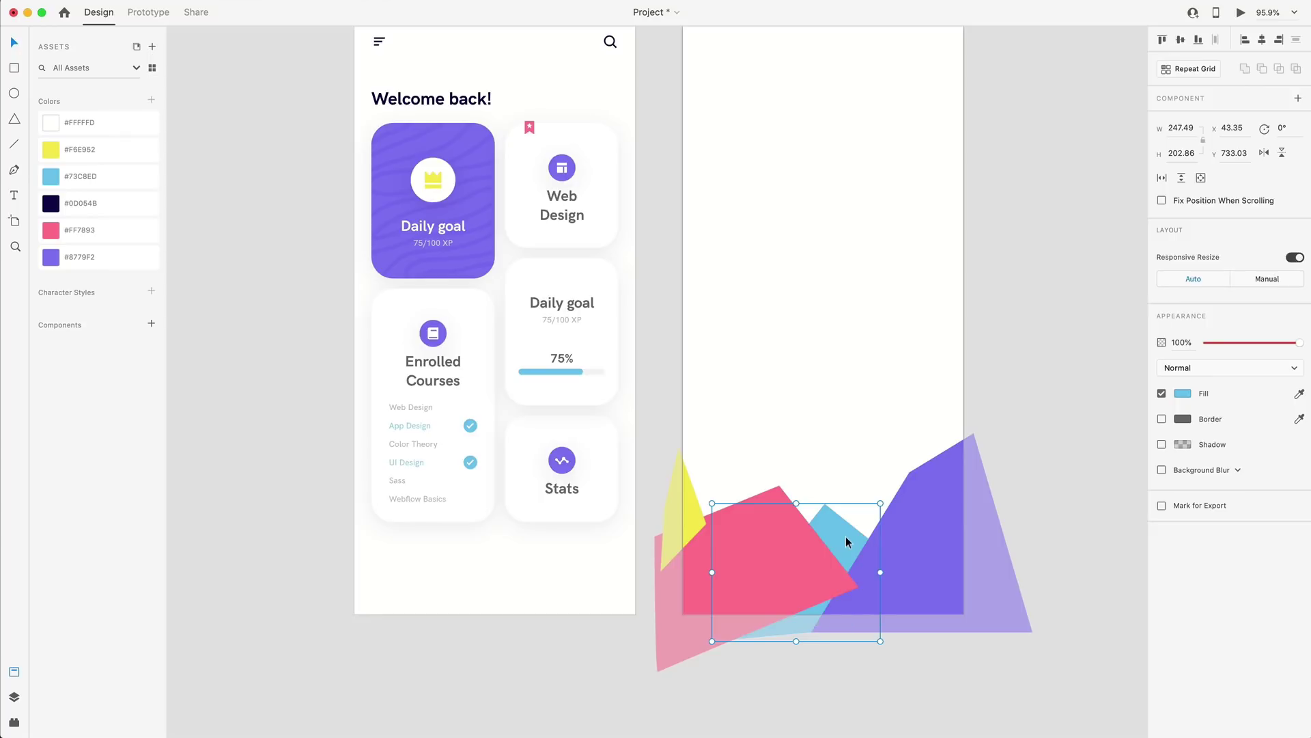
click(689, 496)
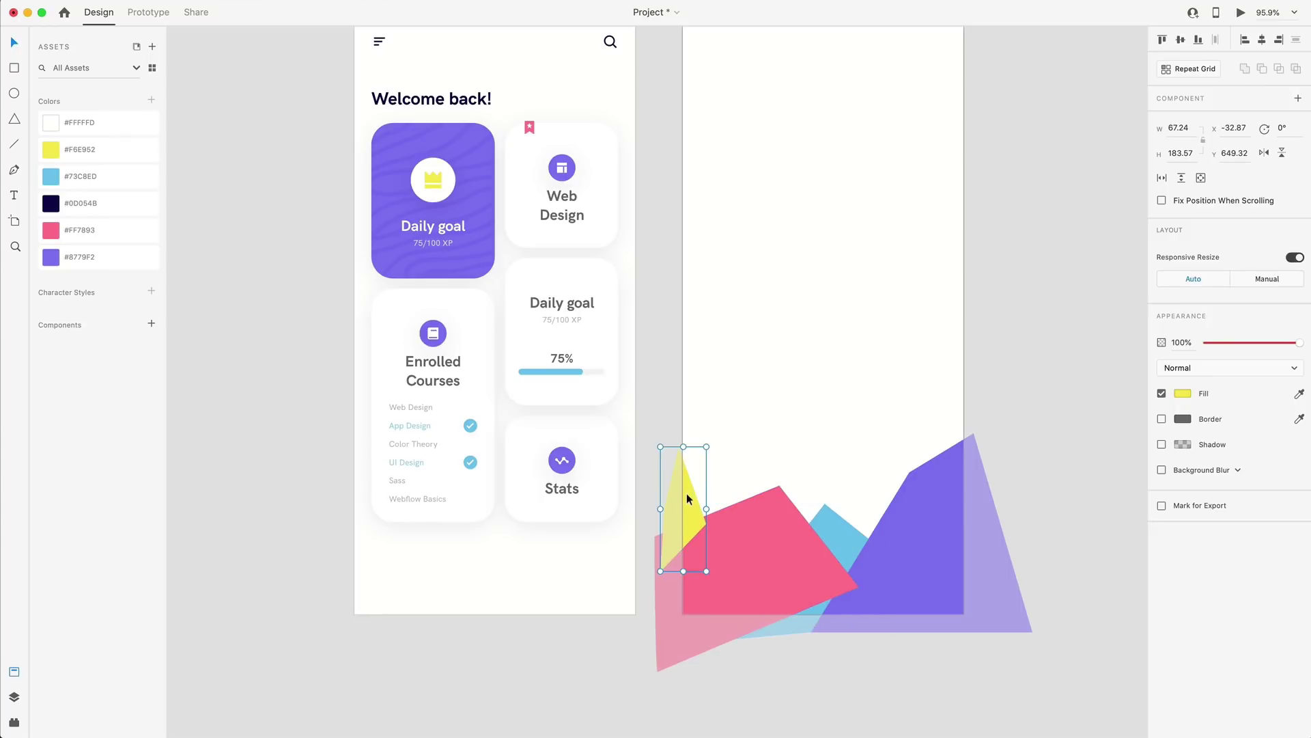
click(768, 593)
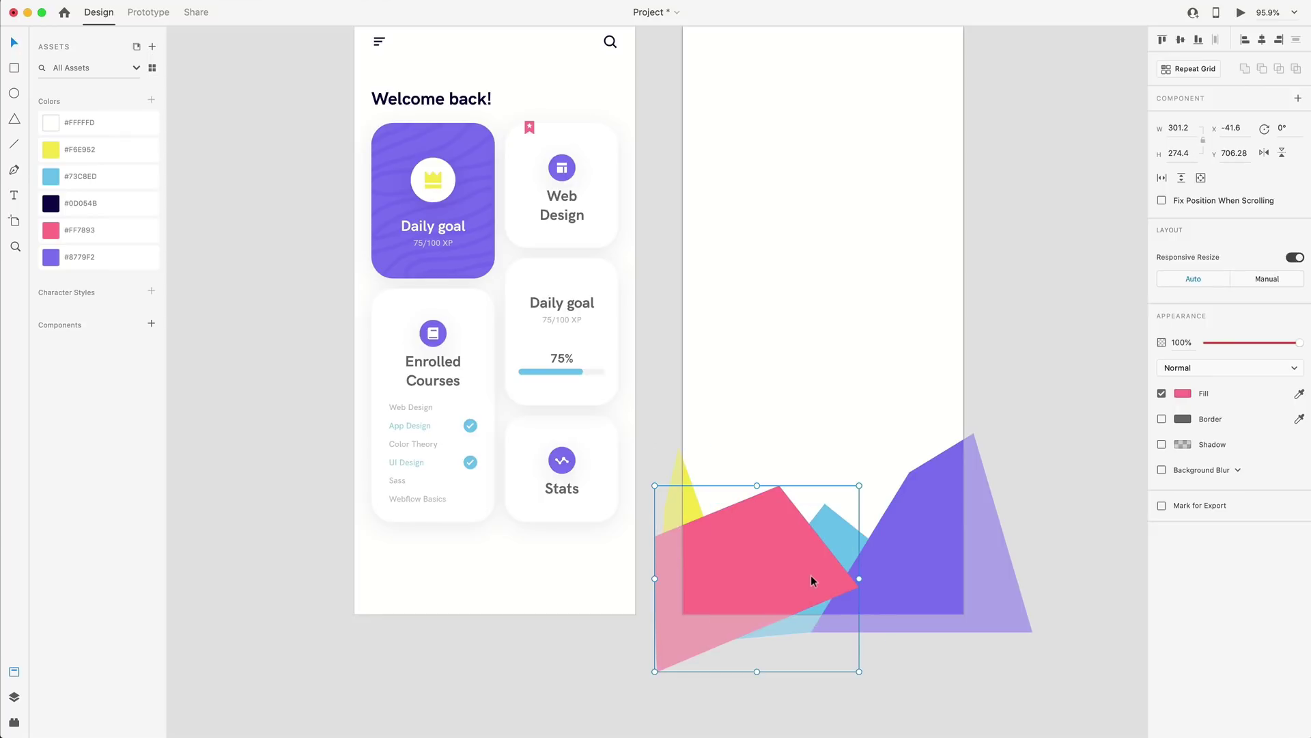
key(super+shift+bracketleft)
key(super+bracketright)
double_click(805, 576)
drag(801, 611, 822, 641)
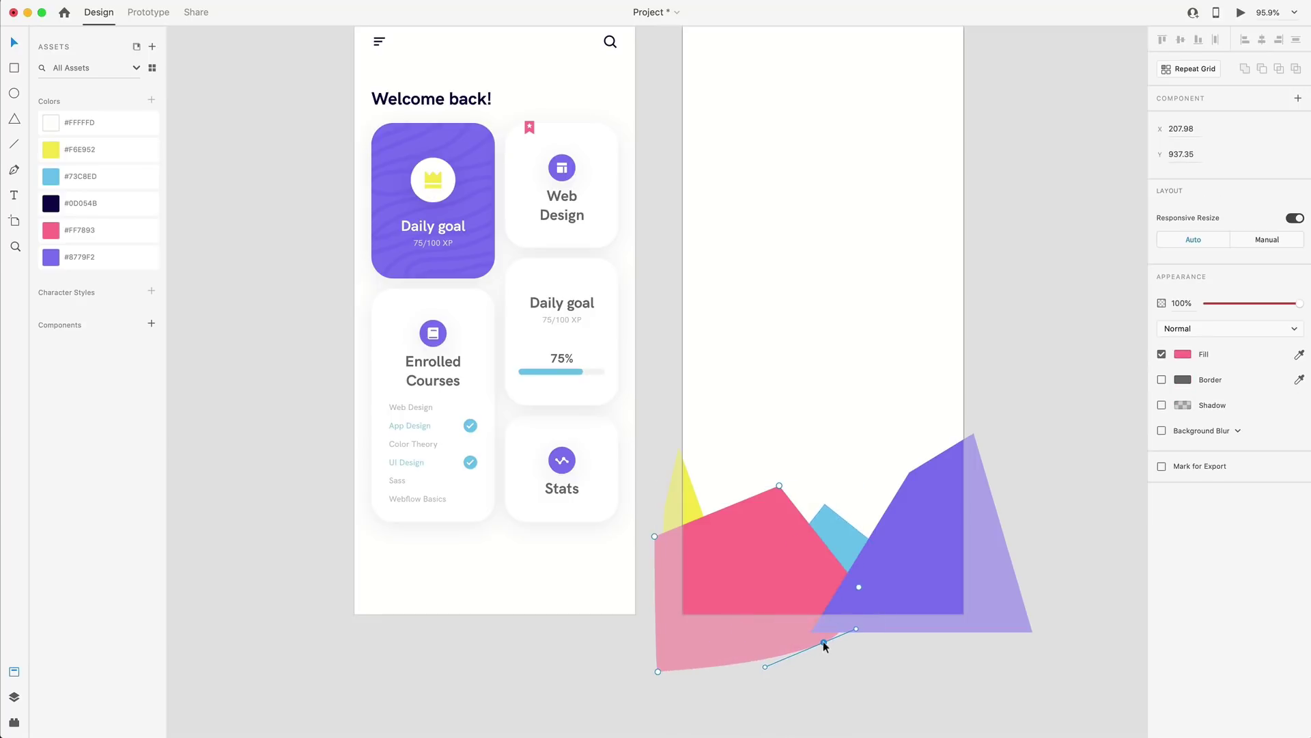
key(Escape)
key(Escape)
drag(1019, 703, 668, 455)
- Move the coloured shape group to the dashboard artboard's bottom and send it behind the white cards
drag(800, 567, 448, 568)
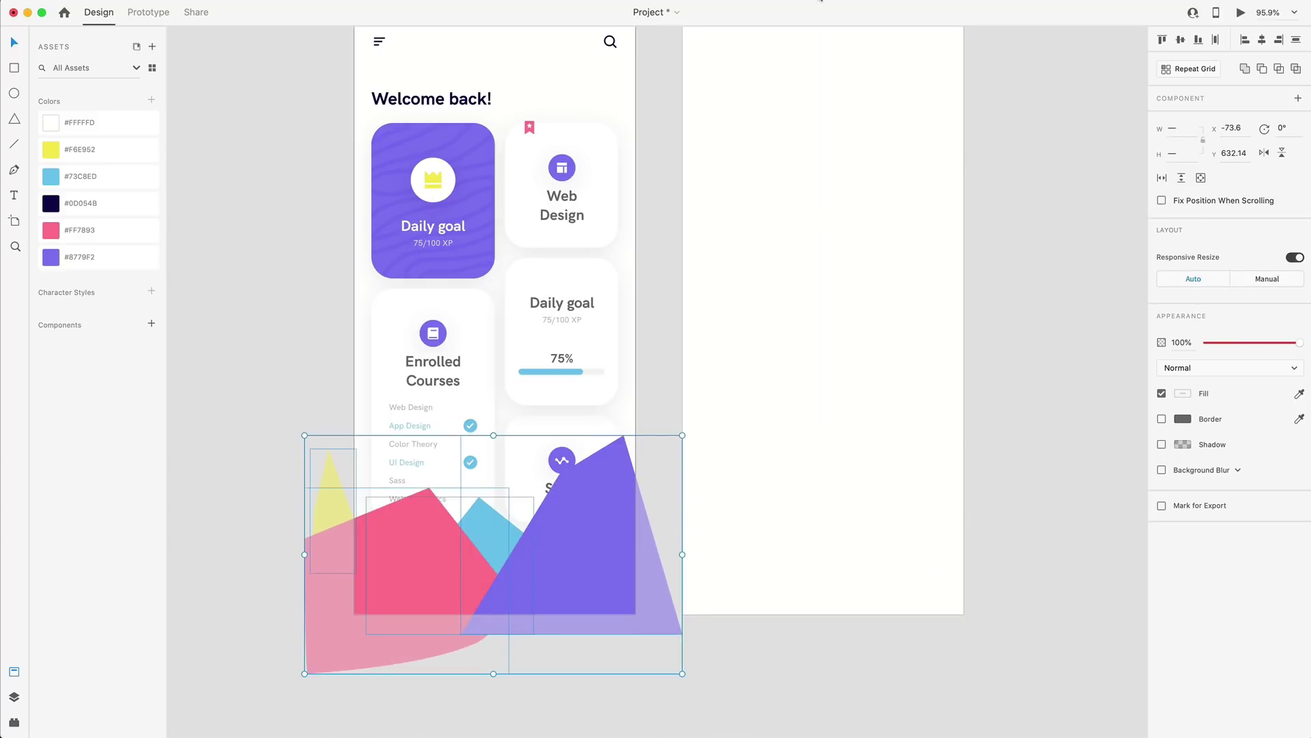
scroll(717, 116, up, 3)
click(723, 107)
scroll(732, 126, down, 8)
drag(436, 412, 467, 403)
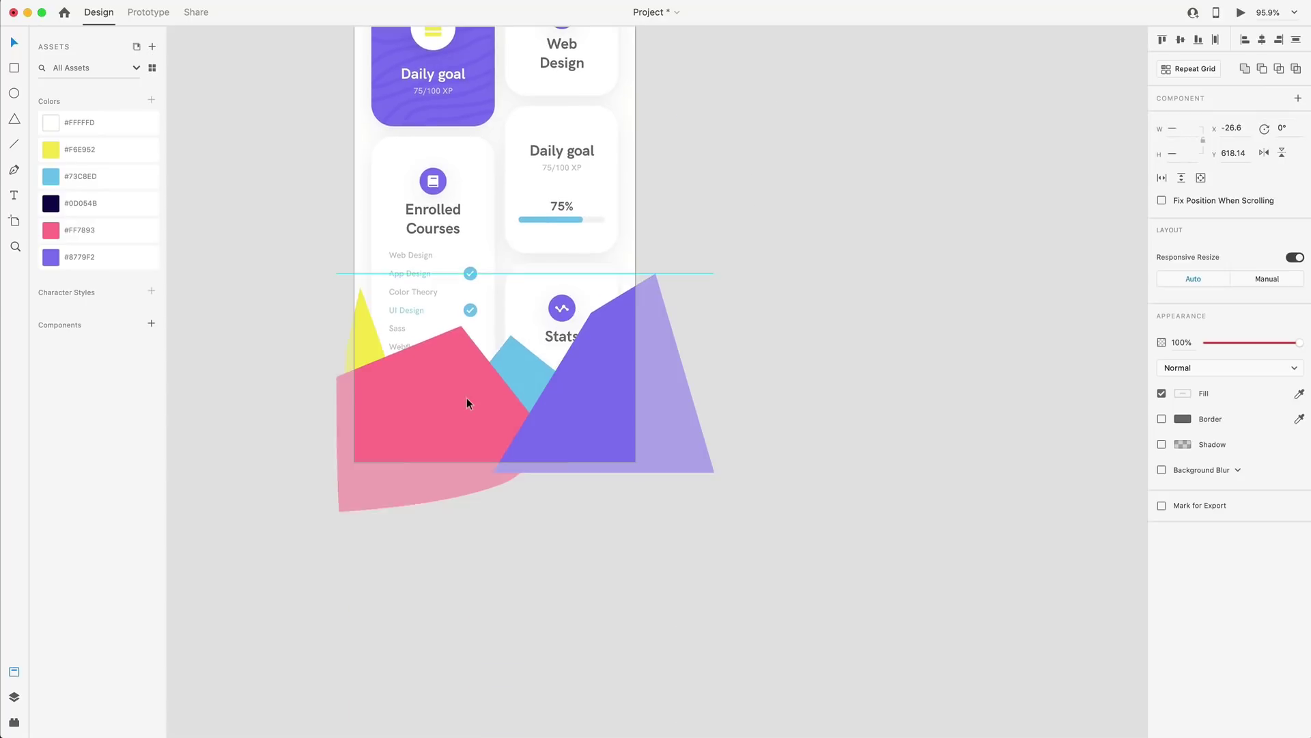
key(super+shift+bracketleft)
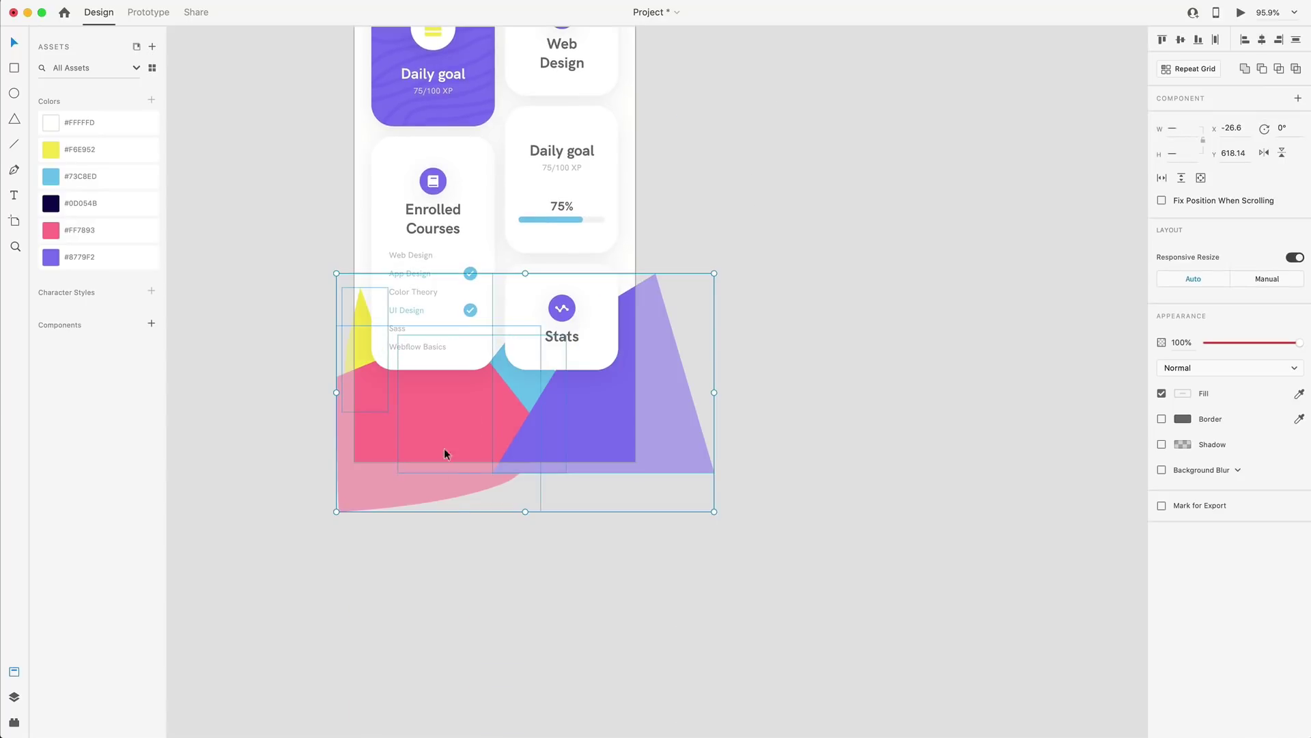
click(519, 593)
scroll(428, 330, up, 5)
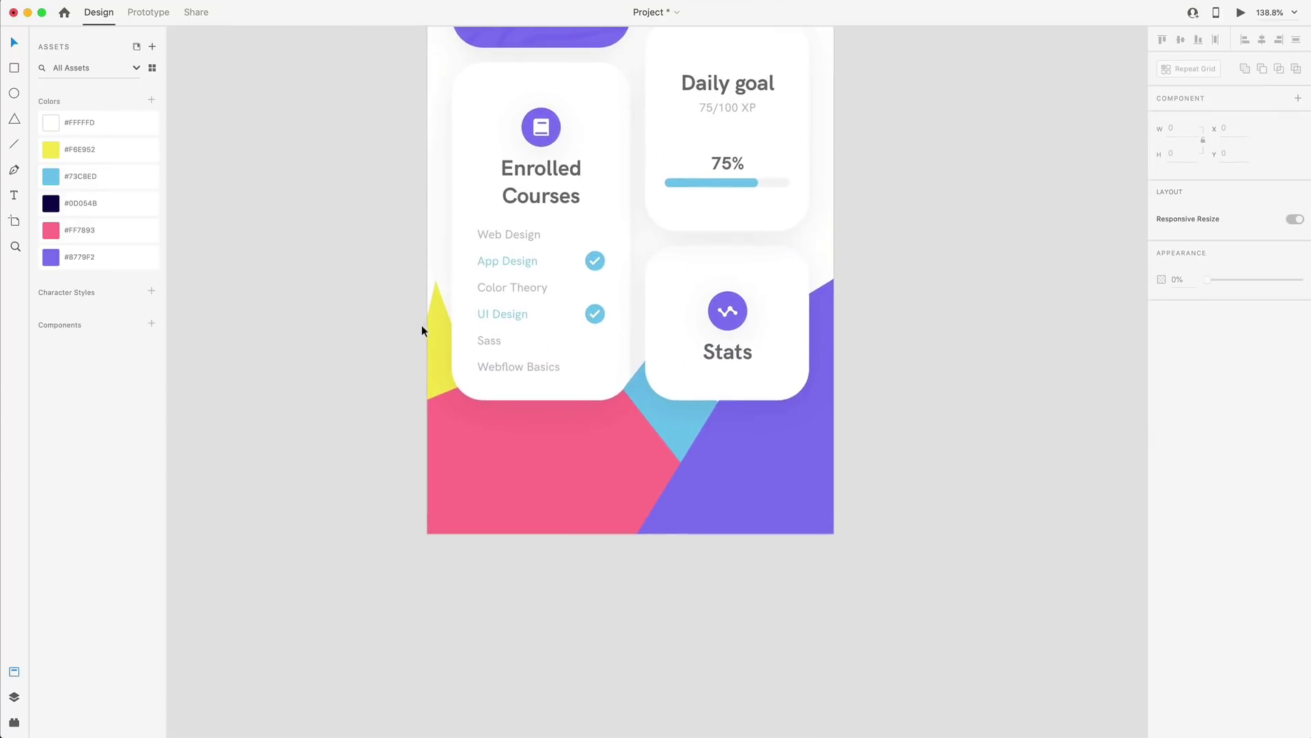
super+click(422, 335)
key(Escape)
scroll(742, 526, down, 5)
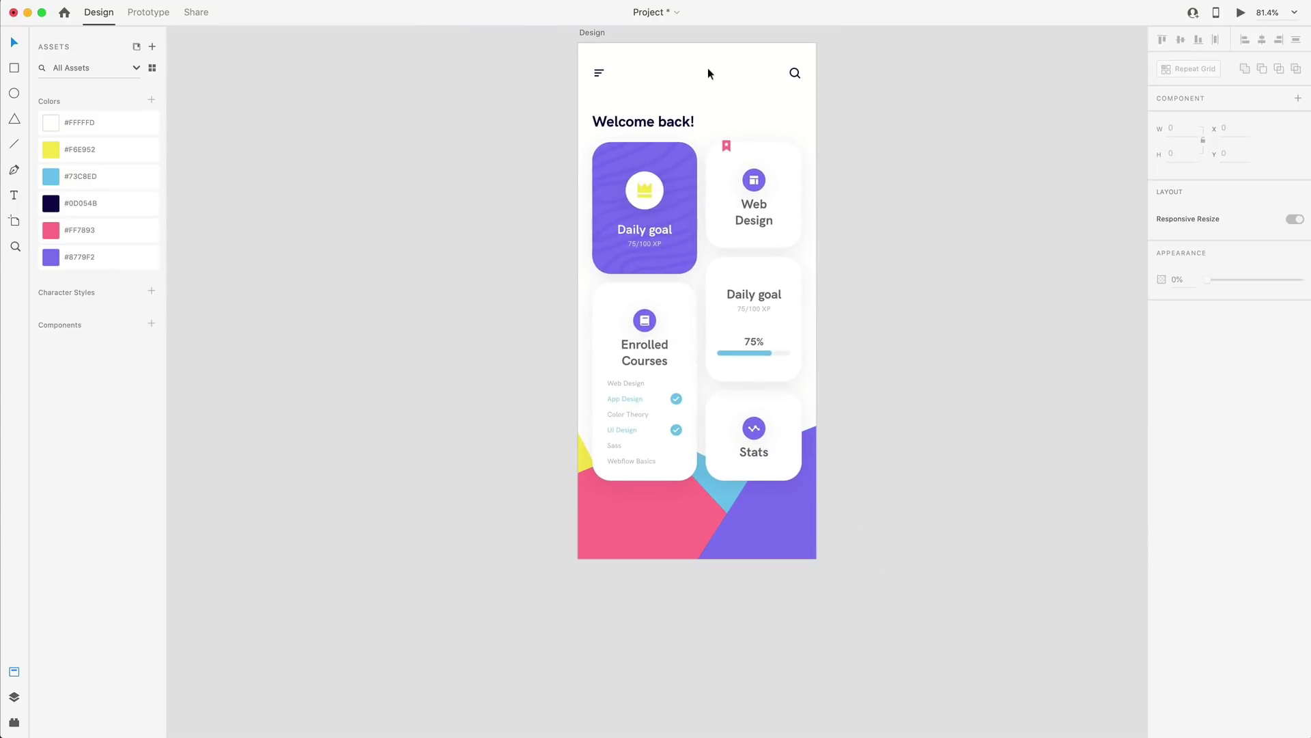
- Draw a rectangle over the artboard's bottom area, fill it cream #FFFFFD at about 15% opacity
click(17, 70)
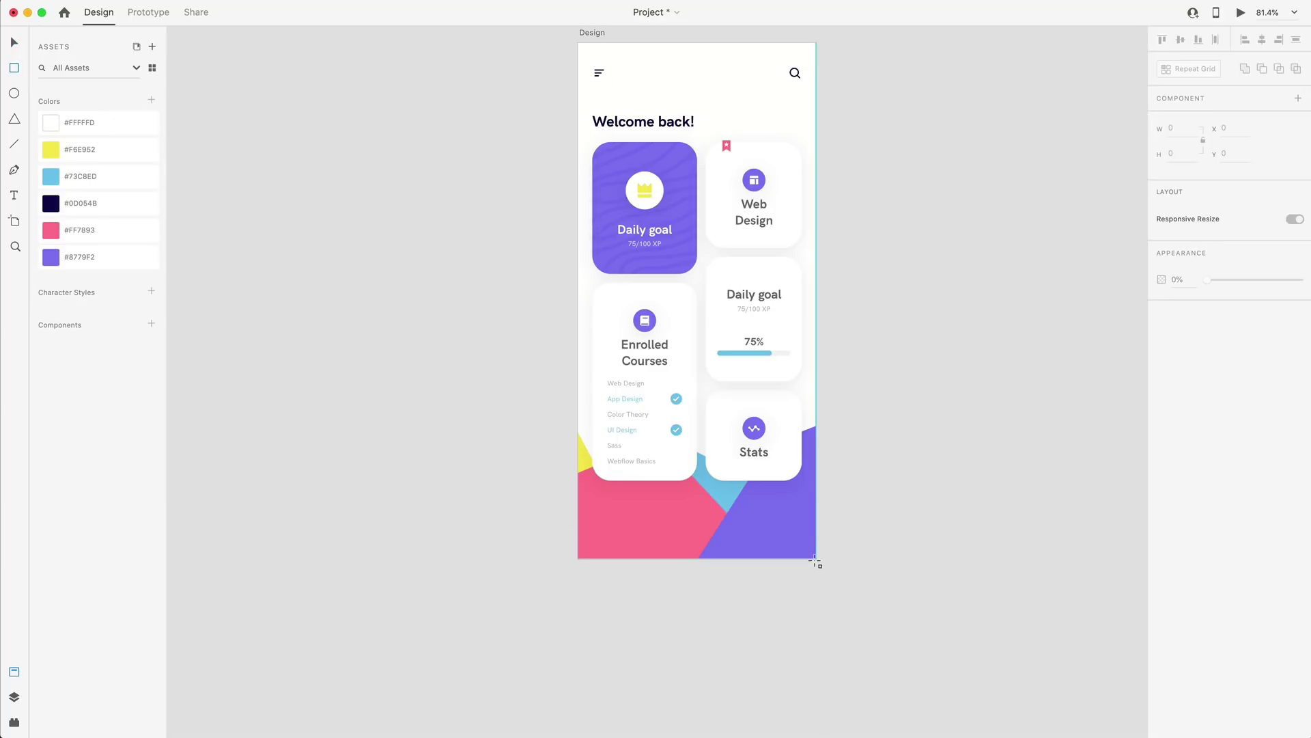
mouse_move(816, 559)
mouse_down()
mouse_move(671, 547)
mouse_move(579, 410)
mouse_up()
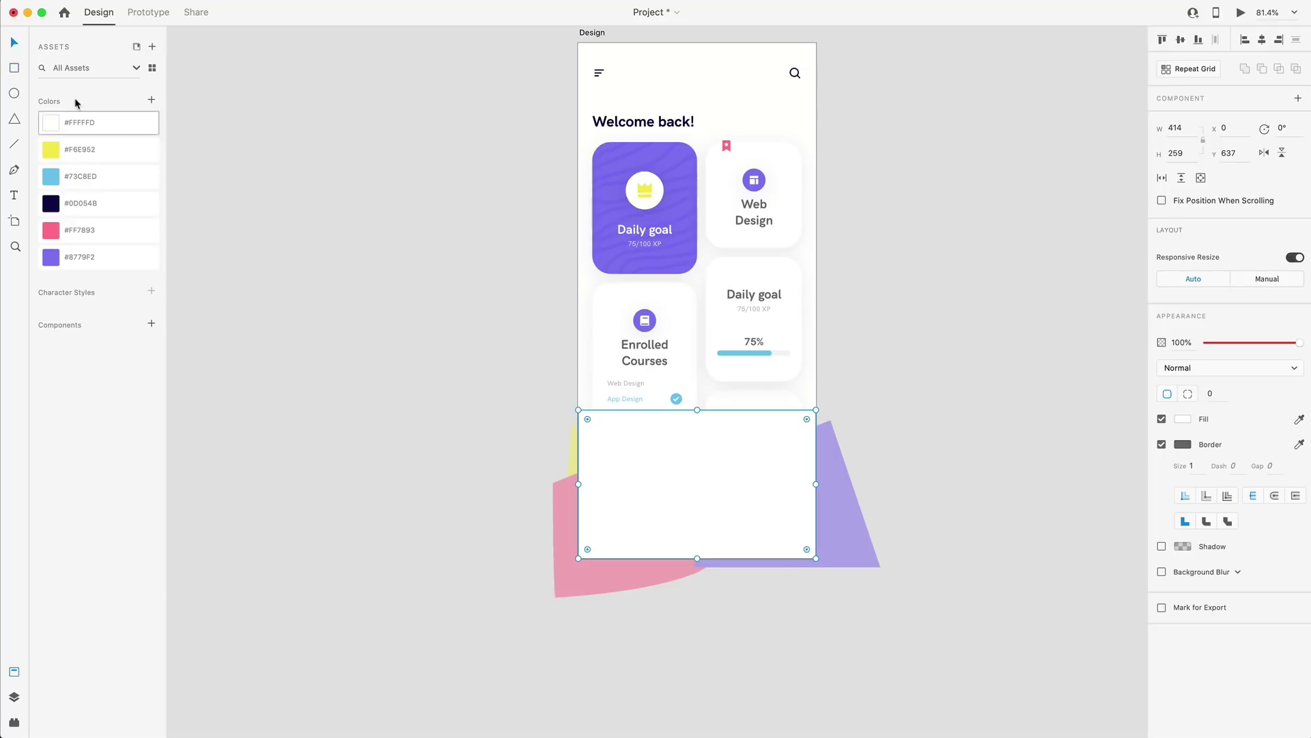
click(48, 123)
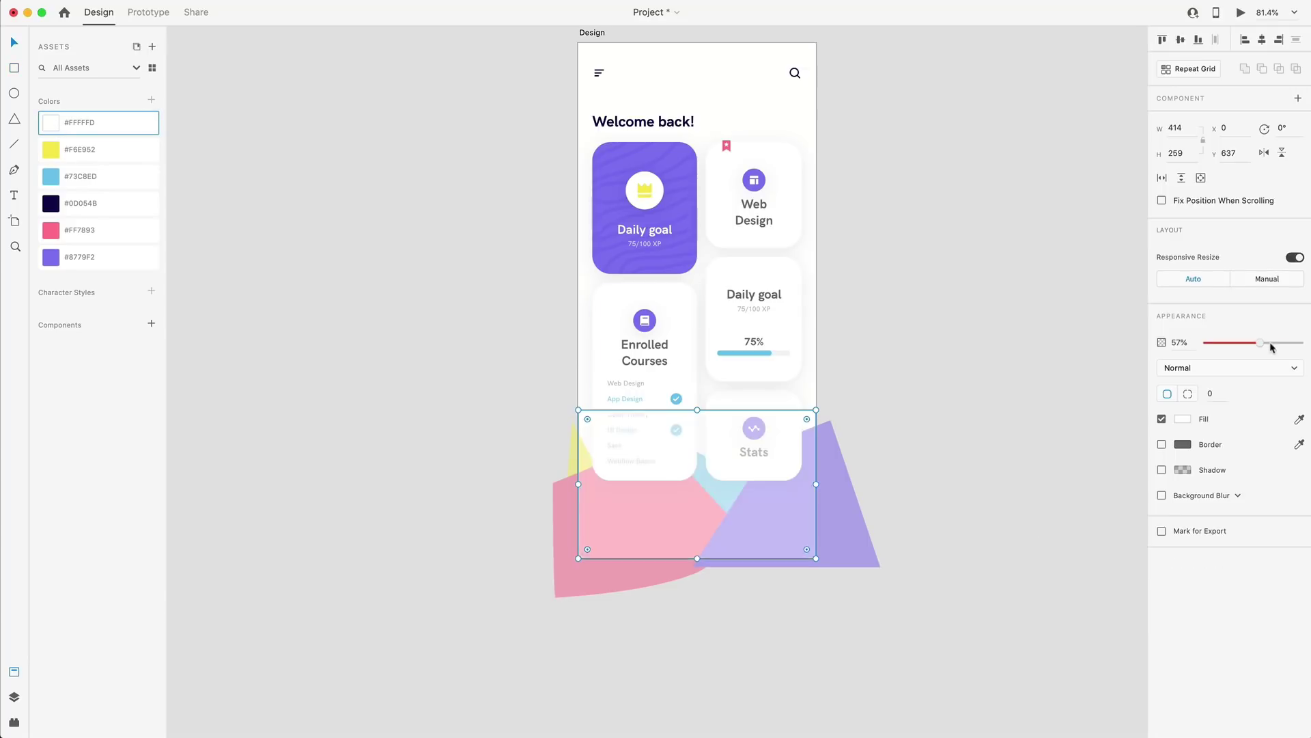
drag(1272, 347, 1187, 343)
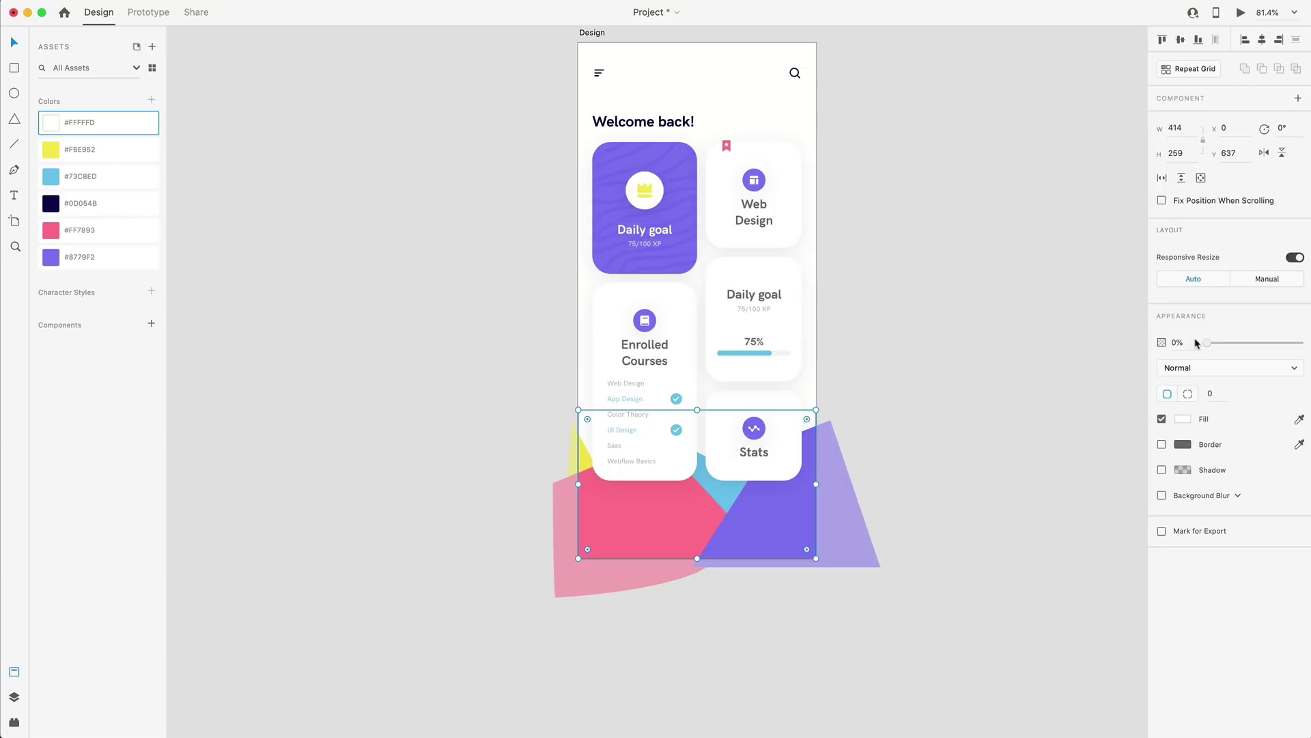
drag(1206, 343, 1219, 341)
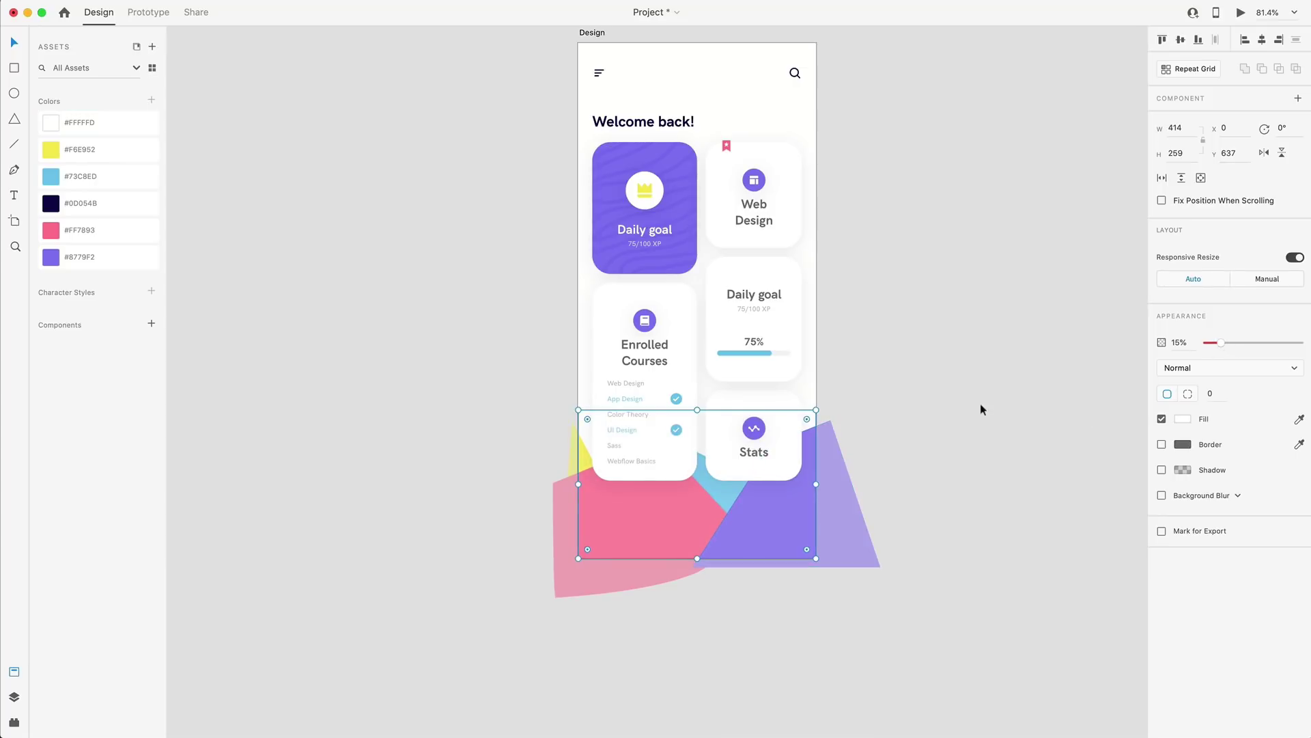
click(961, 526)
- Apply the #0D054B asset swatch to the Web Design, Daily goal, 75%, Enrolled Courses and Stats labels
scroll(907, 590, up, 3)
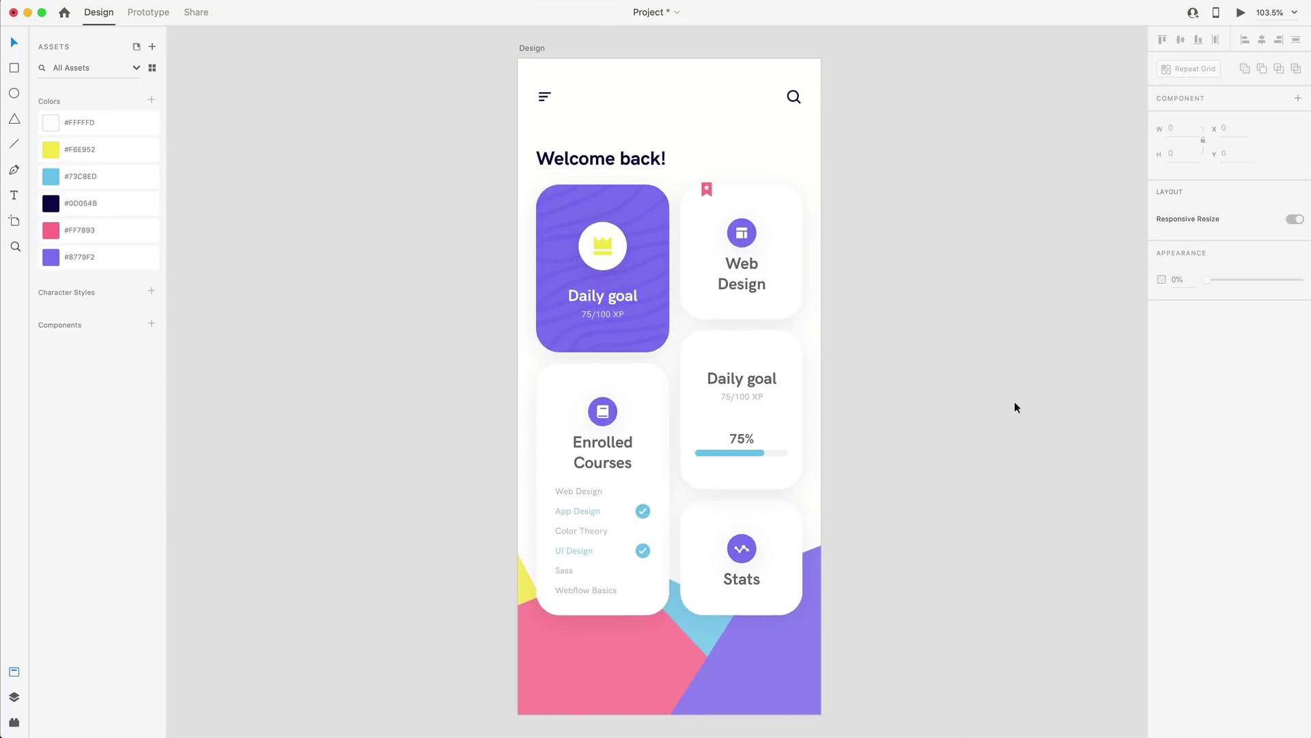
click(744, 260)
shift+click(745, 380)
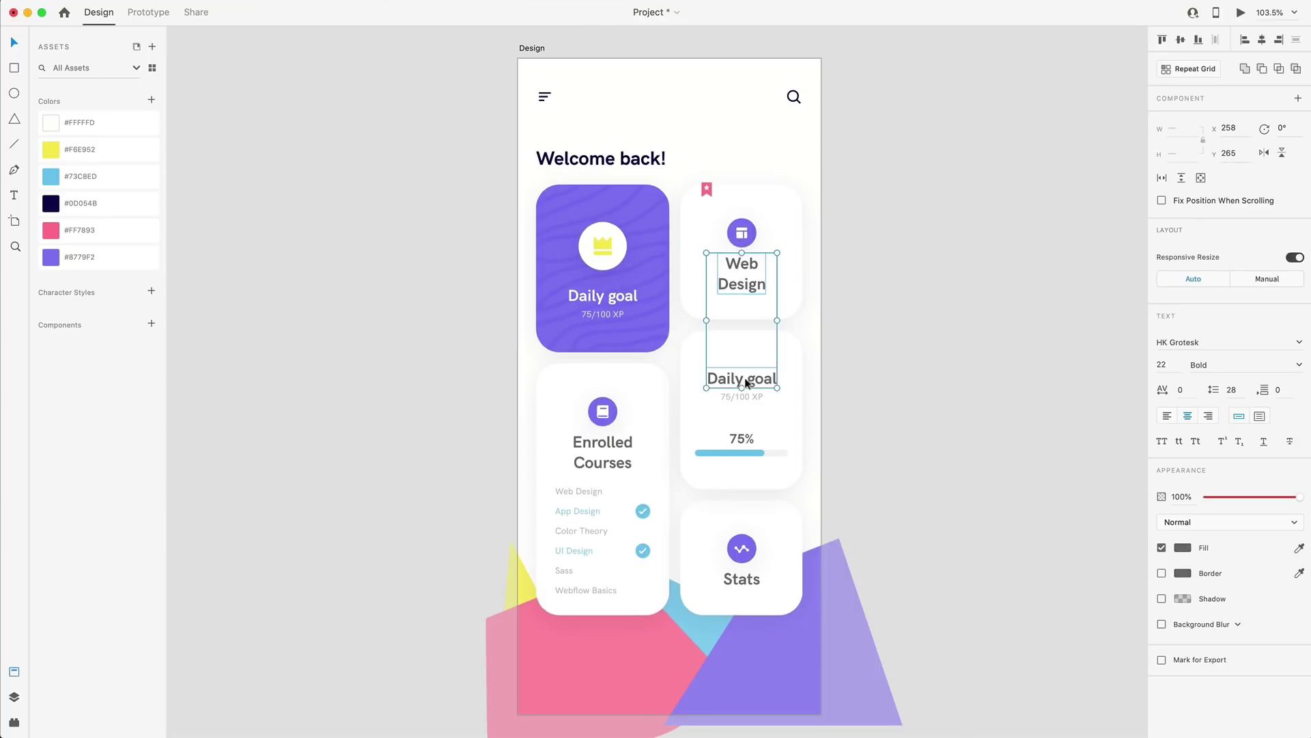
shift+click(741, 438)
shift+click(611, 445)
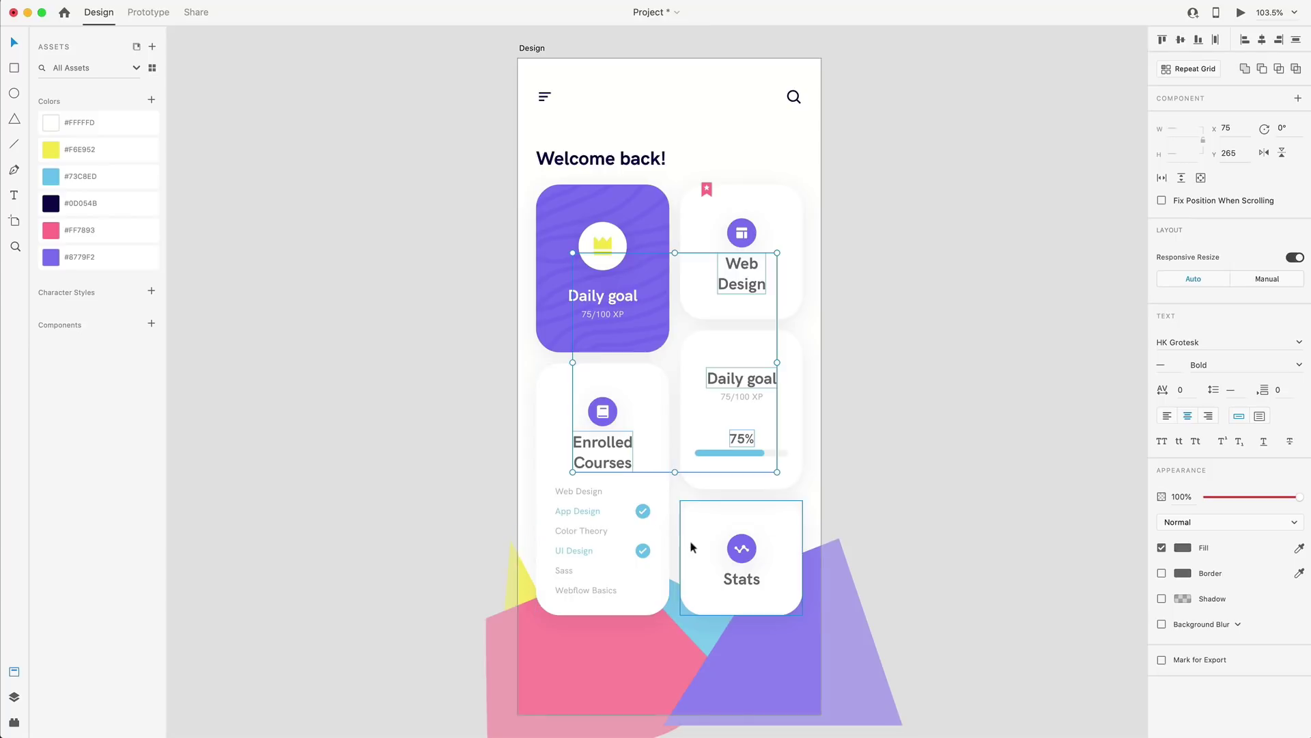
shift+click(739, 578)
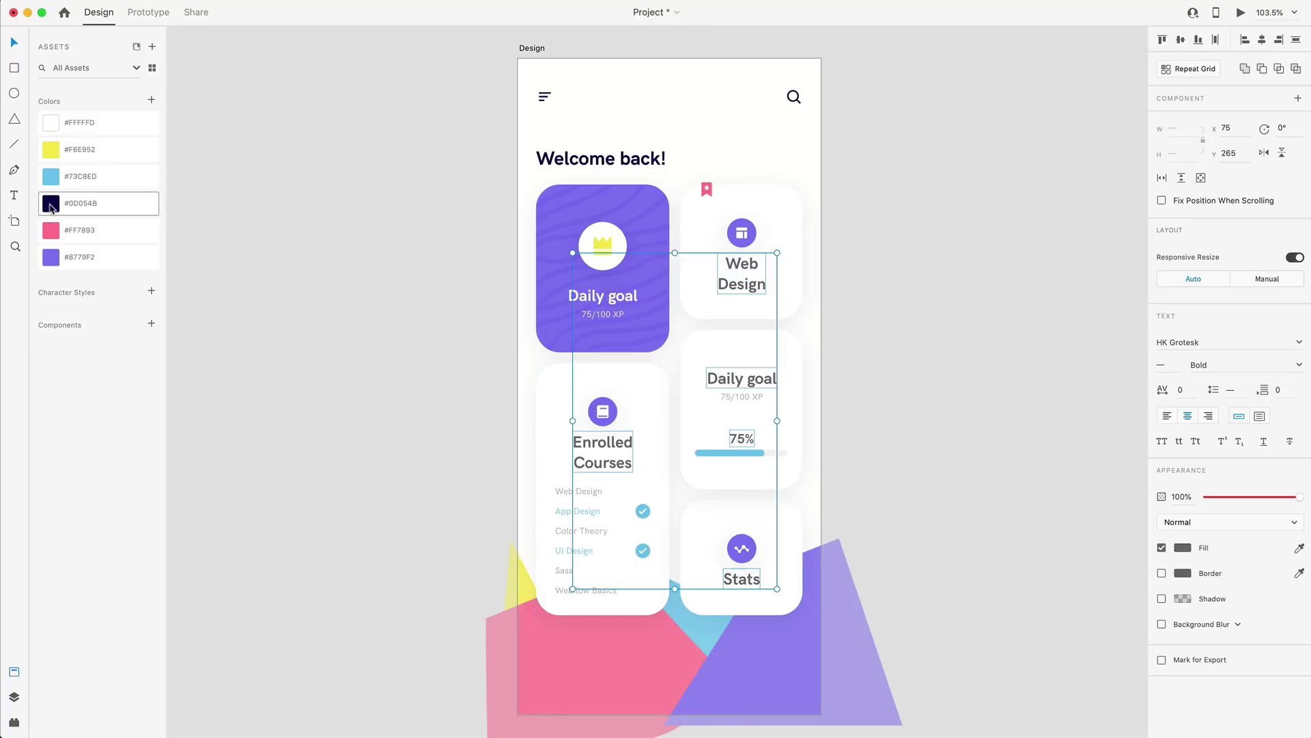
click(63, 211)
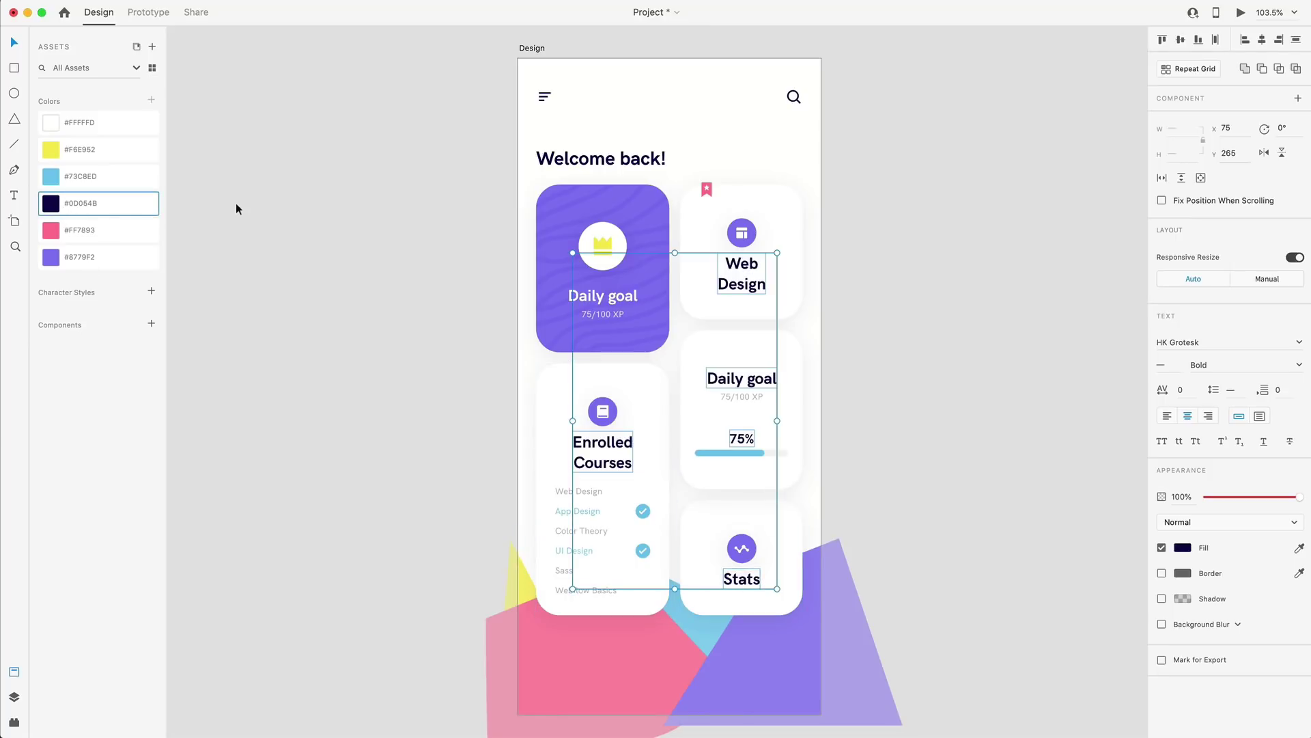
click(984, 246)
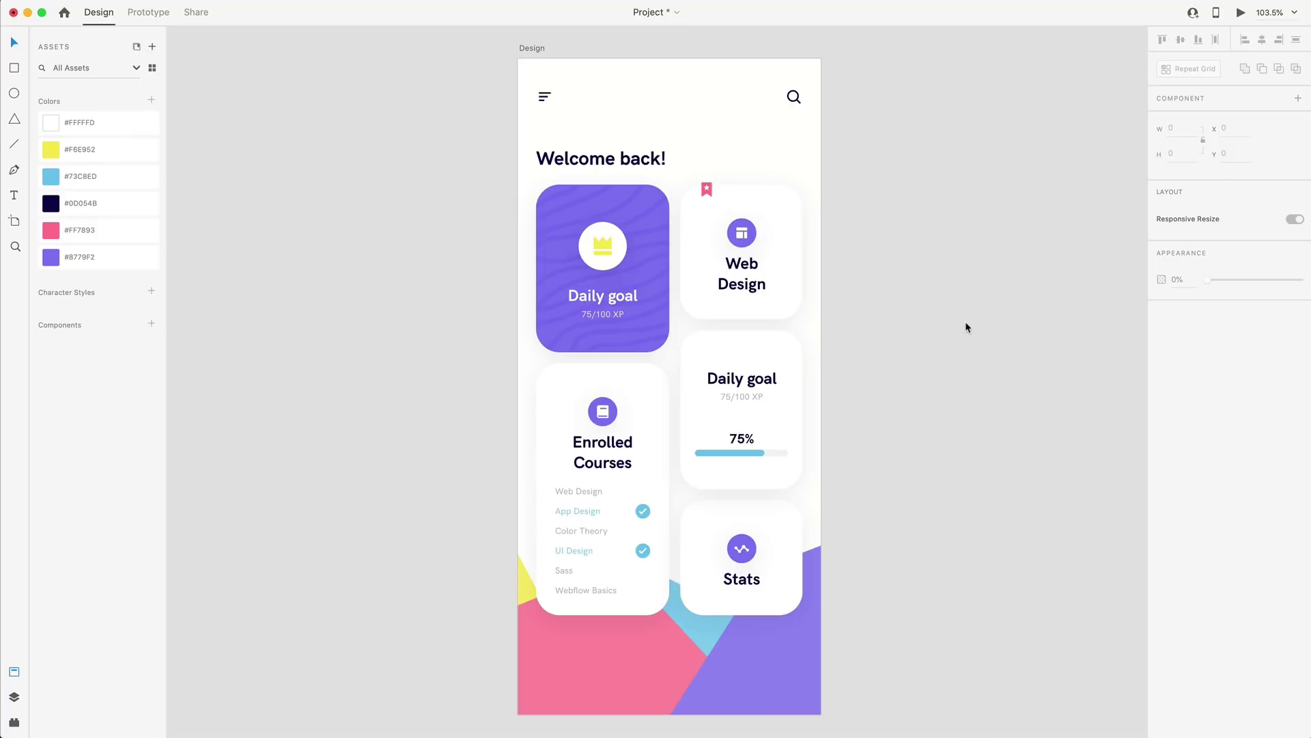